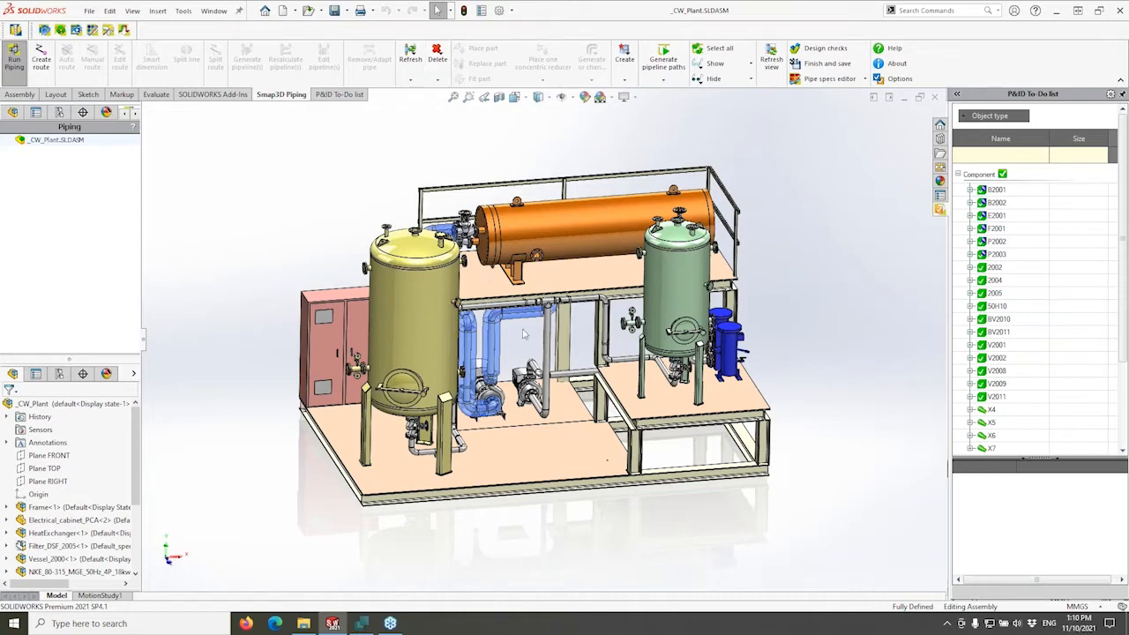
Widen the FeatureManager panel and switch the ribbon to the P&ID To-Do list commands.
{"action": "middle_click_drag", "start_coordinate": [522, 332], "coordinate": [516, 169]}
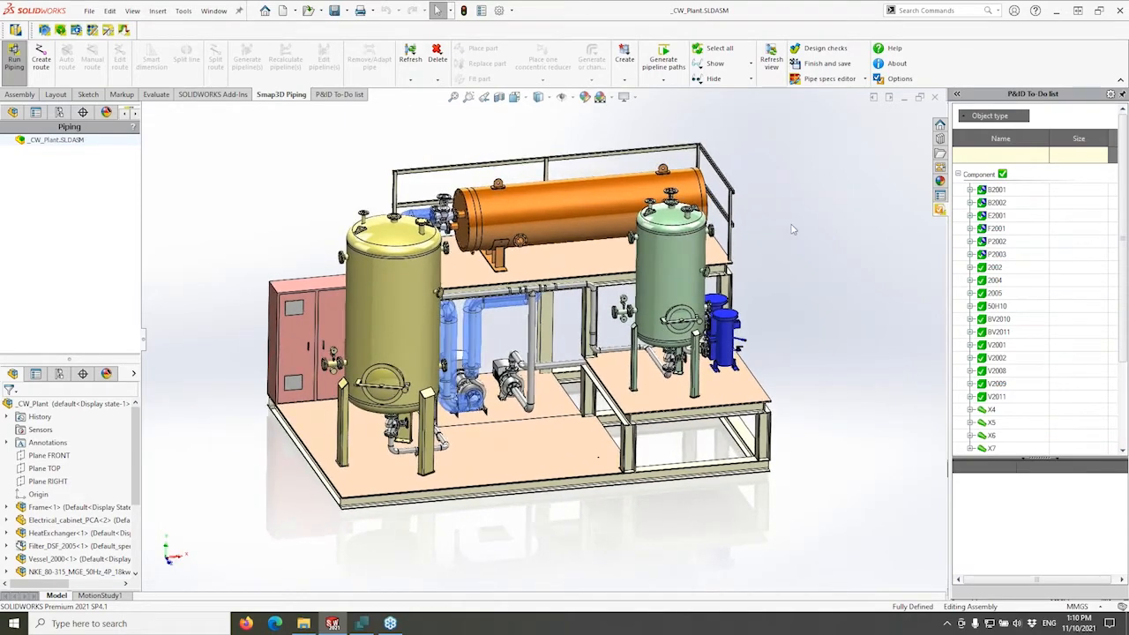
{"action": "scroll", "coordinate": [791, 224], "scroll_direction": "down", "scroll_amount": 1}
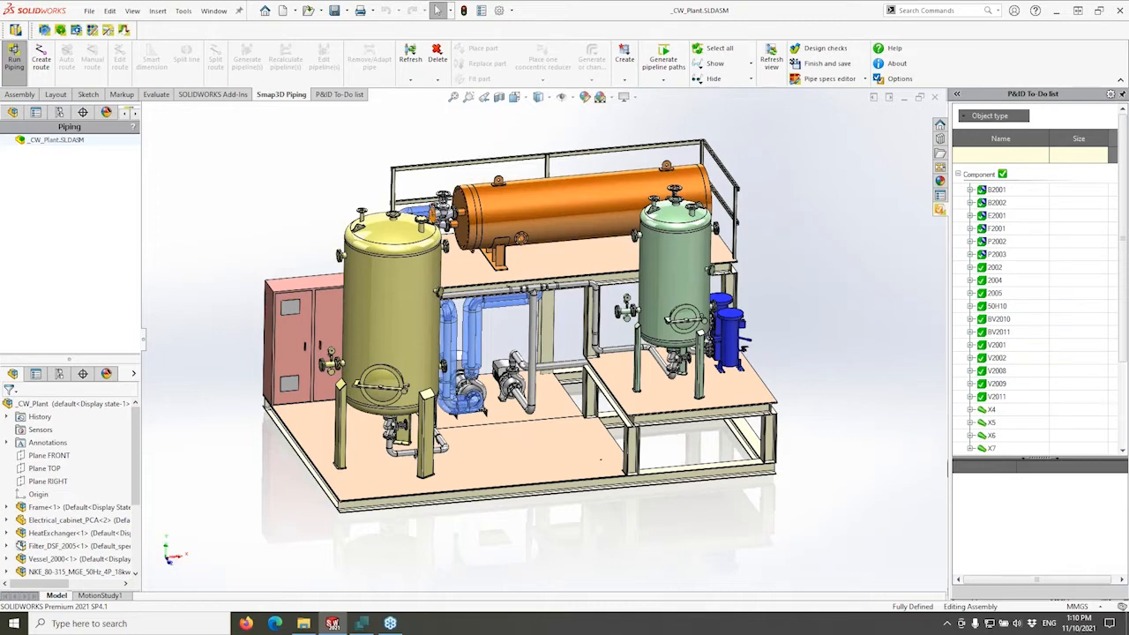
{"action": "left_click_drag", "start_coordinate": [139, 191], "coordinate": [162, 191]}
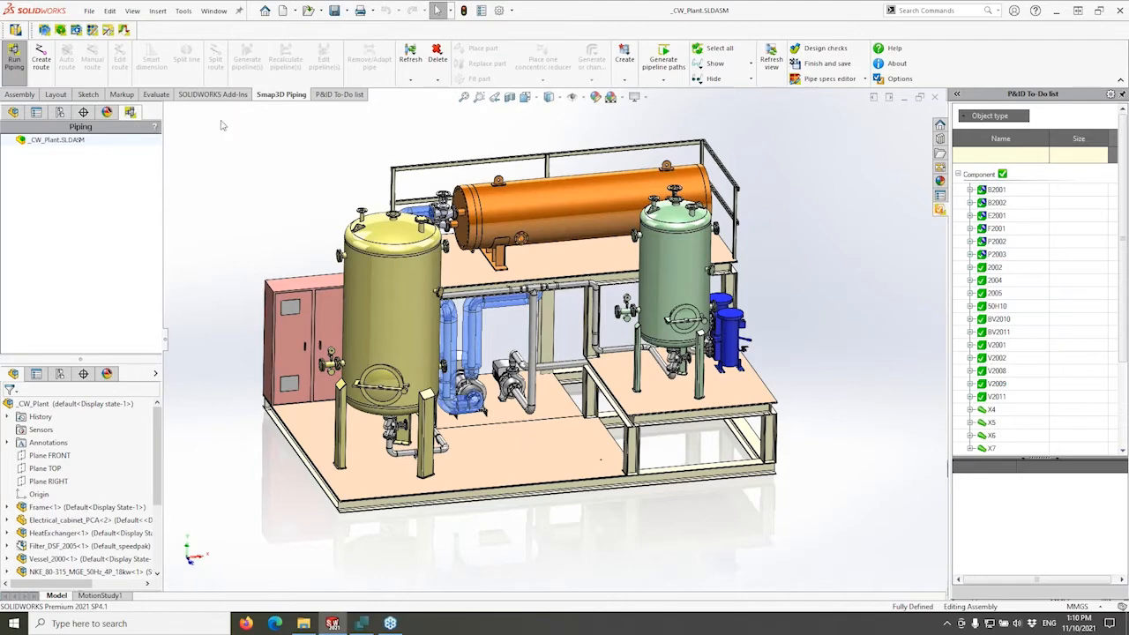
{"action": "left_click", "coordinate": [323, 100]}
{"action": "left_click", "coordinate": [291, 101]}
{"action": "left_click", "coordinate": [330, 99]}
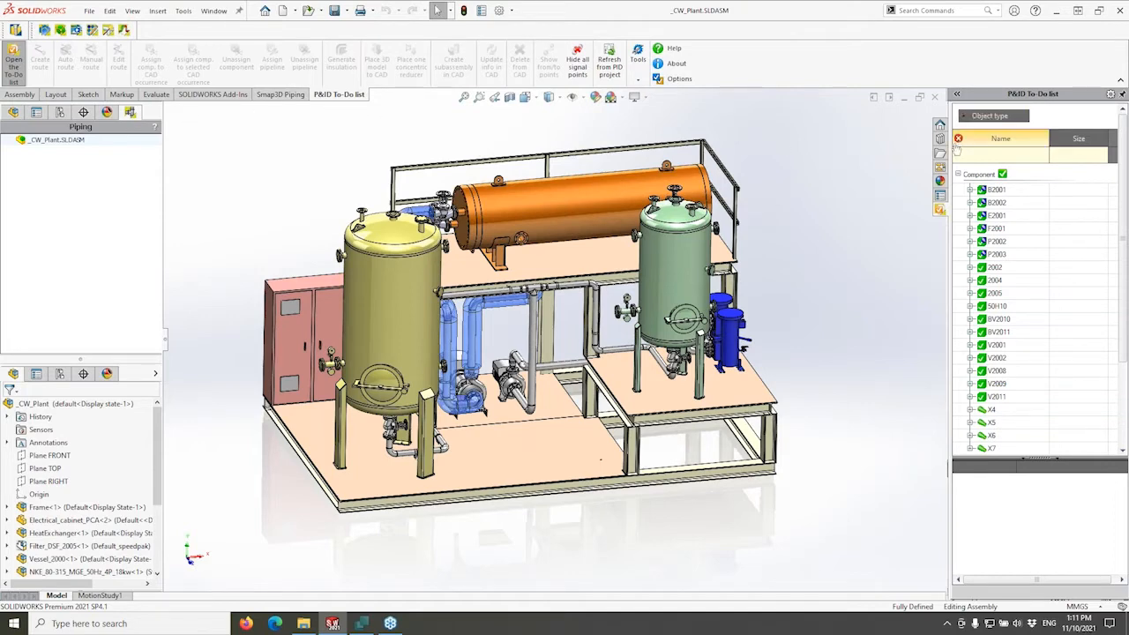
Review vessel B2001's P&ID properties, compare vessel B2002, then reselect B2001.
{"action": "left_click", "coordinate": [994, 190]}
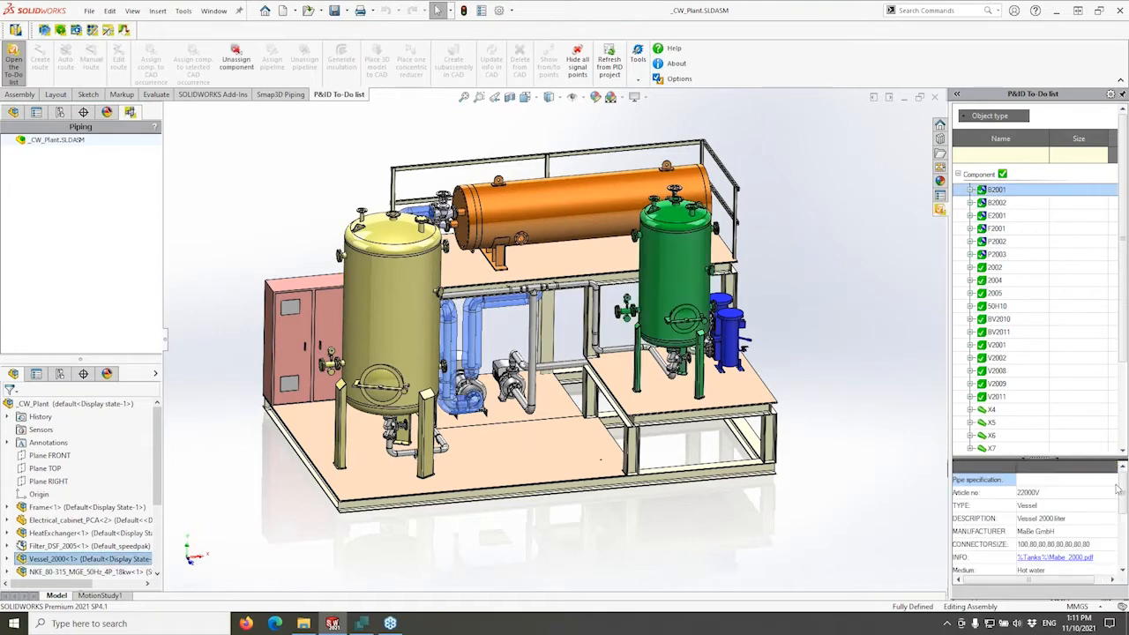
{"action": "scroll", "coordinate": [1115, 515], "scroll_direction": "down", "scroll_amount": 3}
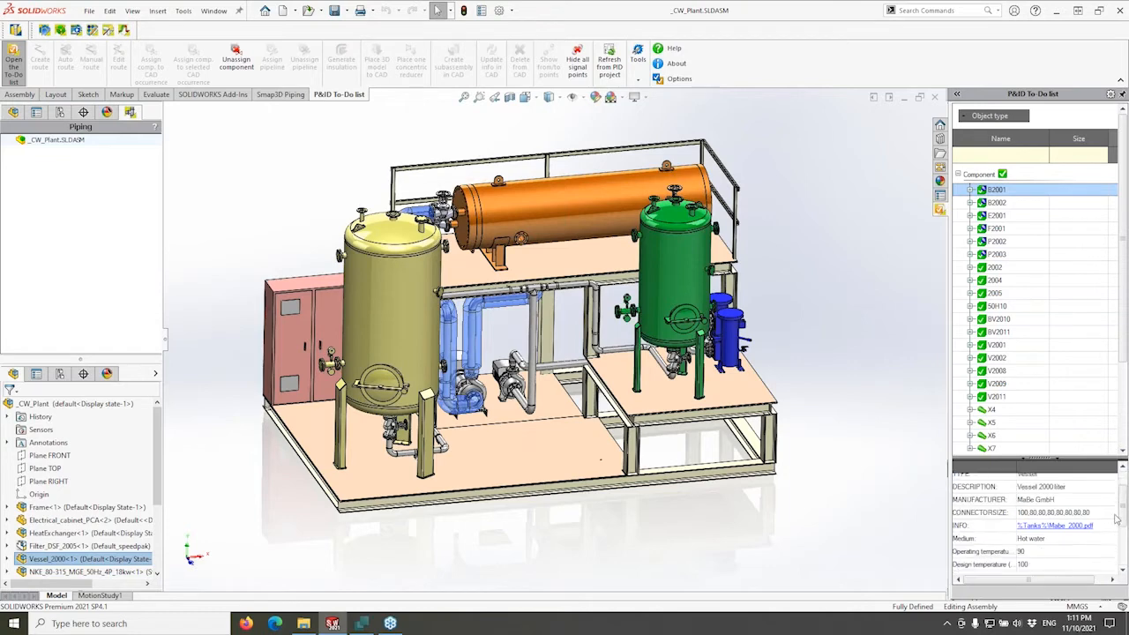
{"action": "scroll", "coordinate": [1113, 513], "scroll_direction": "down", "scroll_amount": 1}
{"action": "scroll", "coordinate": [1113, 512], "scroll_direction": "up", "scroll_amount": 5}
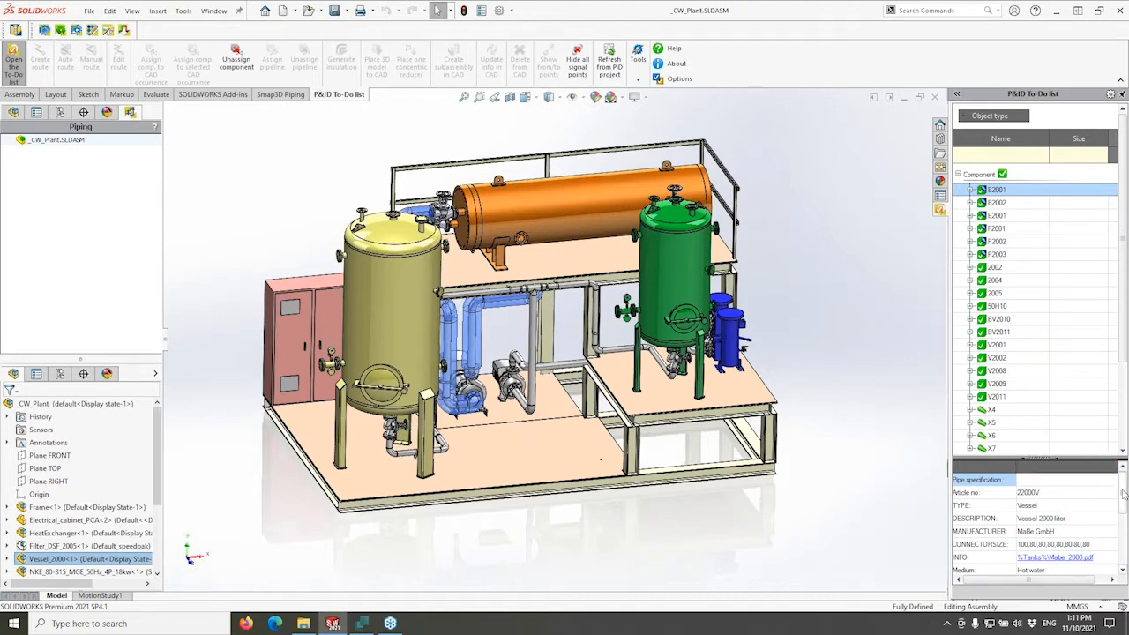
{"action": "mouse_move", "coordinate": [1122, 495]}
{"action": "left_mouse_down"}
{"action": "mouse_move", "coordinate": [1122, 527]}
{"action": "mouse_move", "coordinate": [1123, 485]}
{"action": "left_mouse_up"}
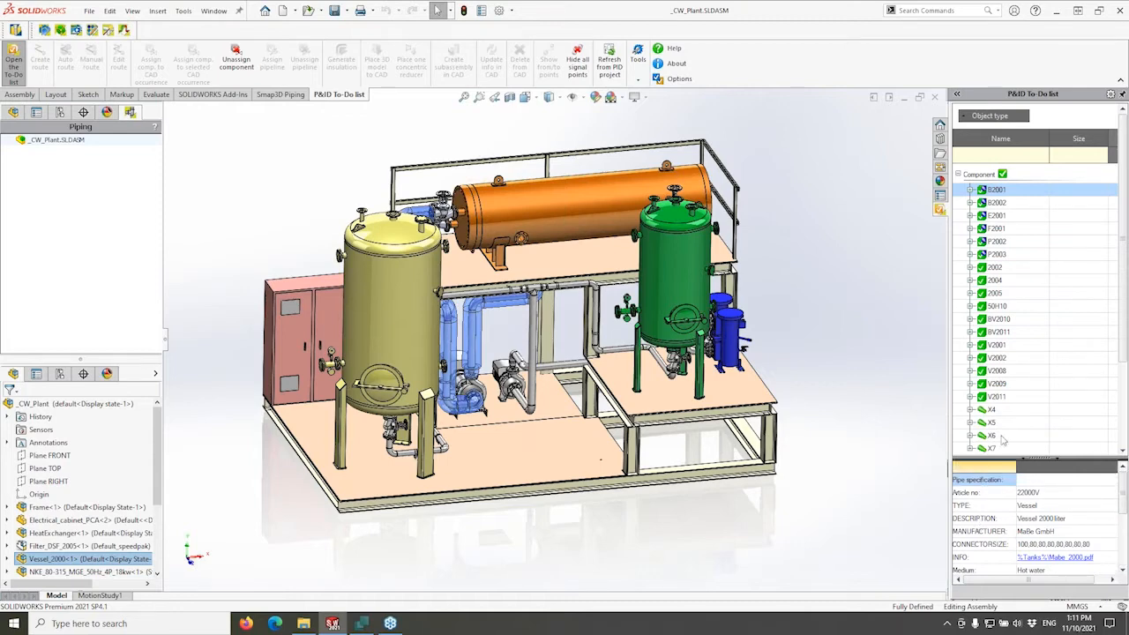
{"action": "left_click", "coordinate": [997, 203]}
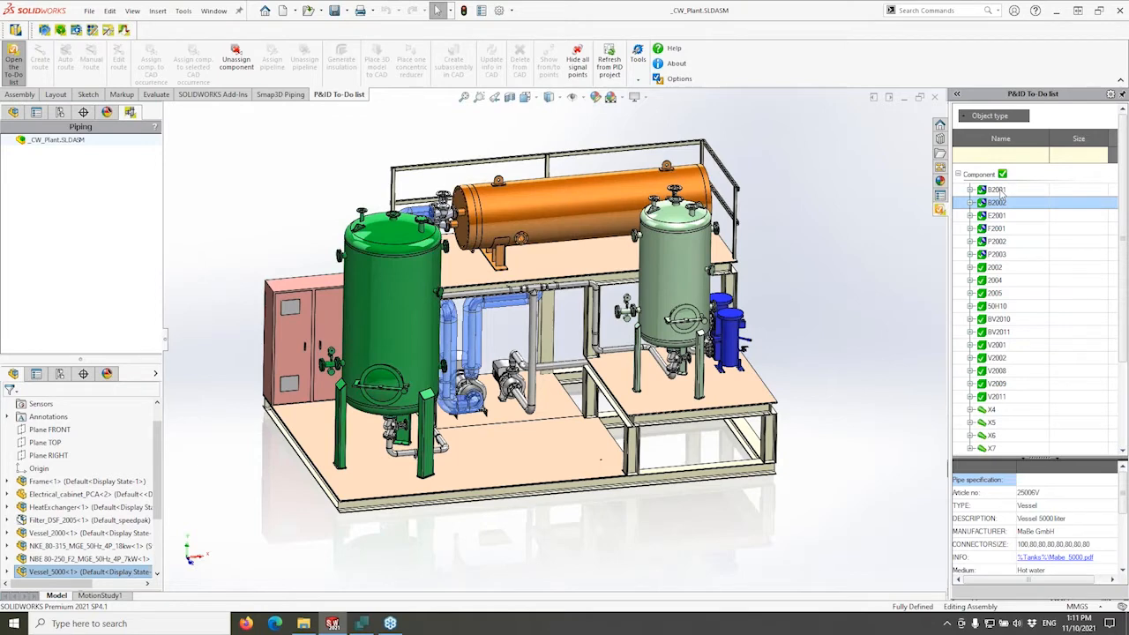
{"action": "left_click", "coordinate": [998, 190]}
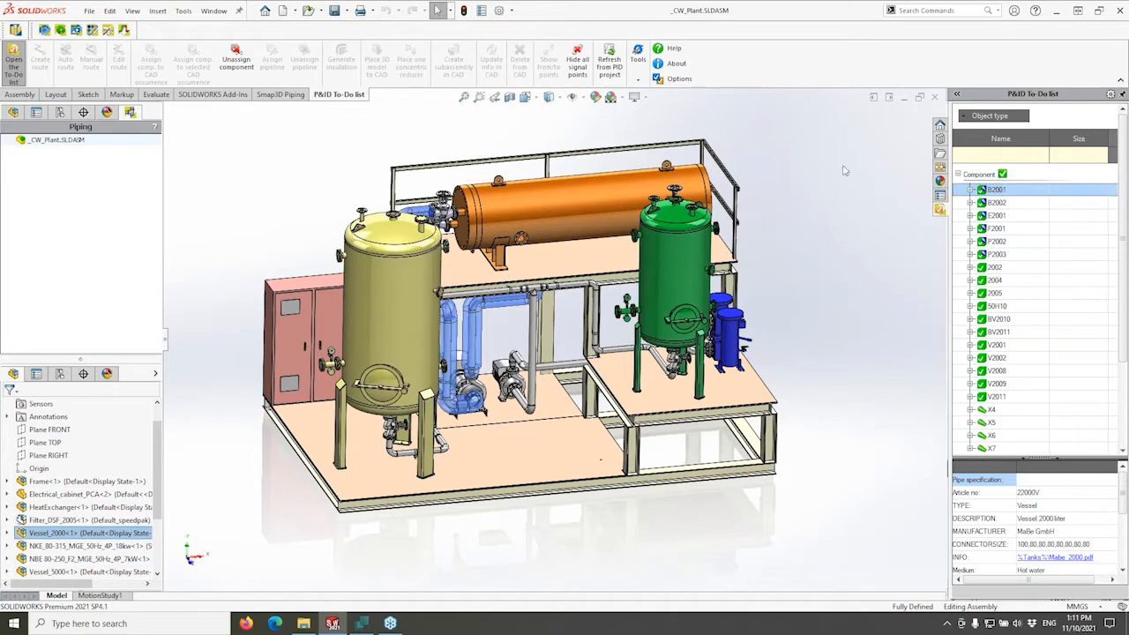
Tile Smap3D P&ID on the left and SOLIDWORKS on the right, collapsing the tree panel.
{"action": "double_click", "coordinate": [781, 11]}
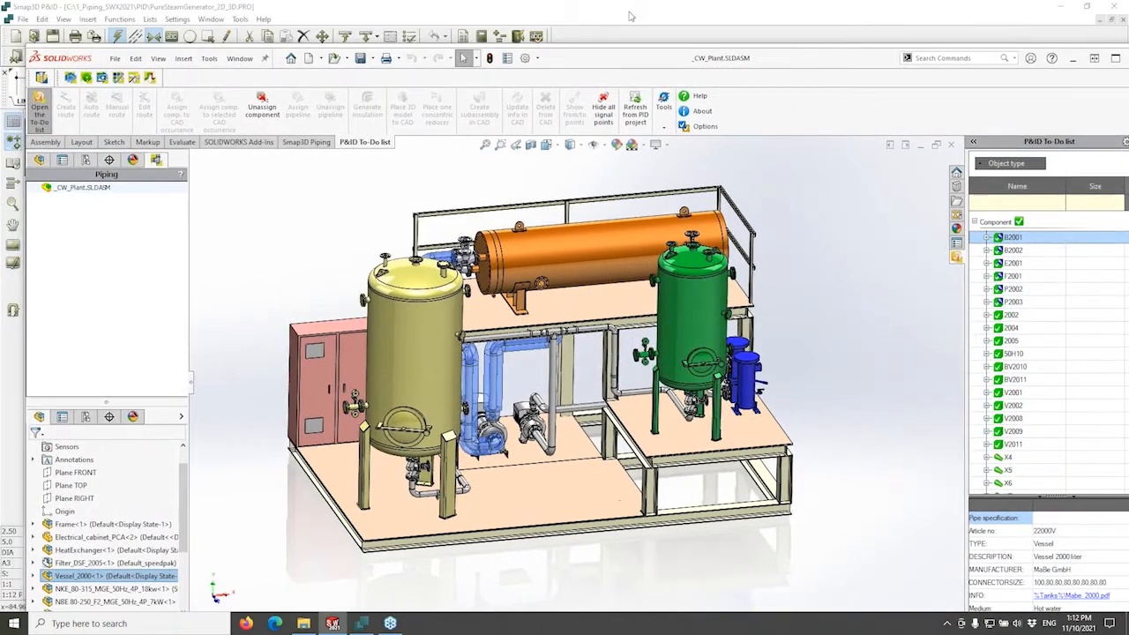
{"action": "left_click_drag", "start_coordinate": [629, 10], "coordinate": [1, 66]}
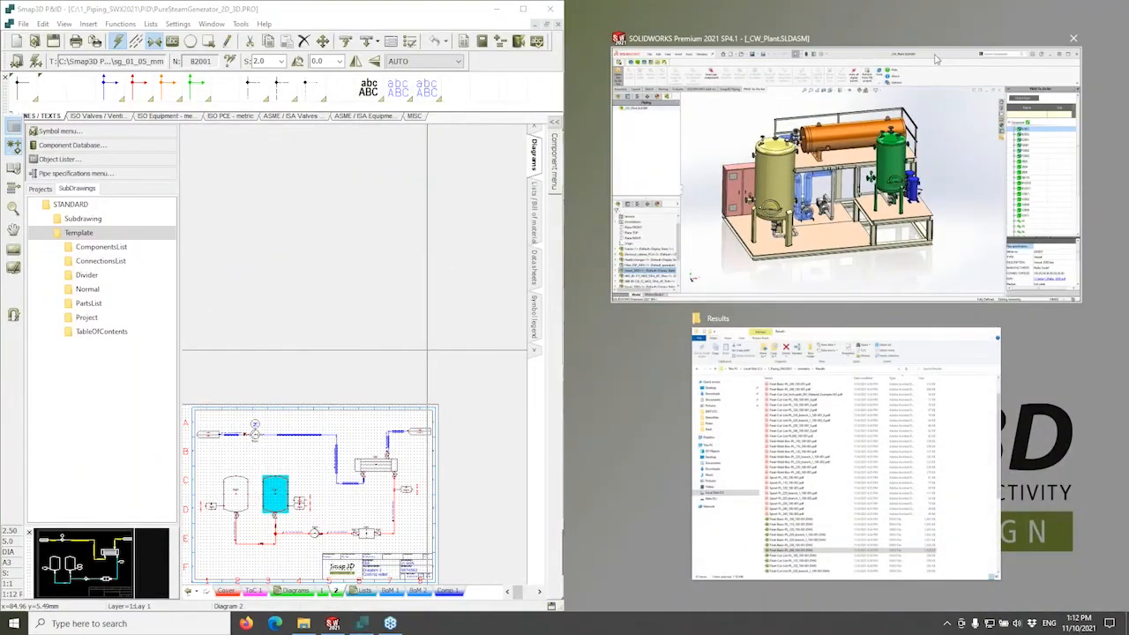
{"action": "left_click", "coordinate": [939, 59]}
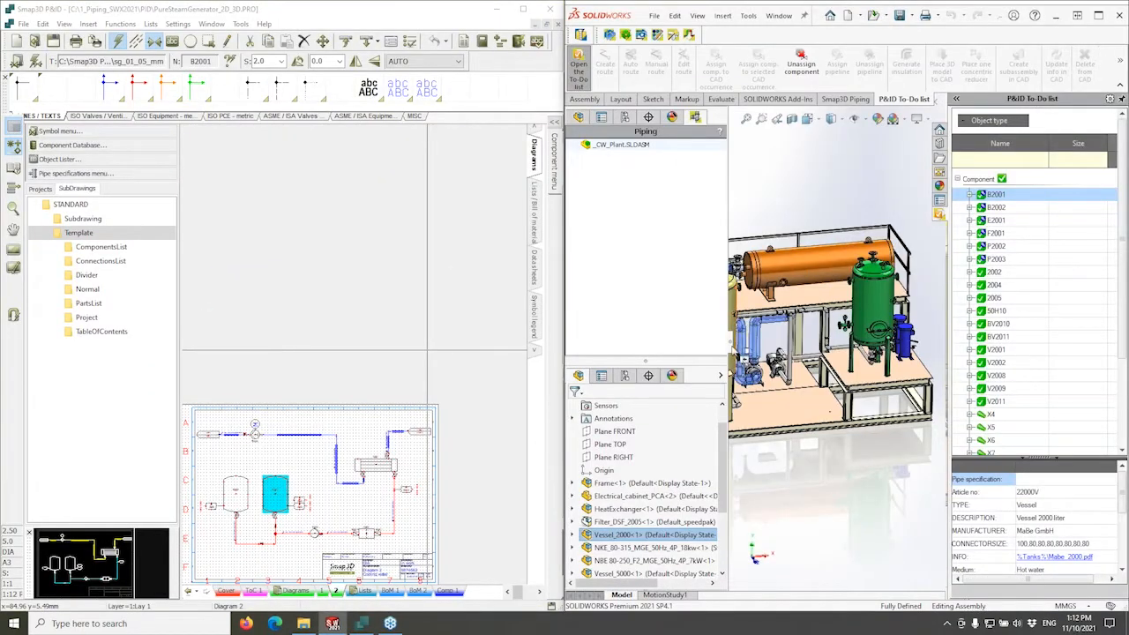
{"action": "left_click", "coordinate": [730, 341]}
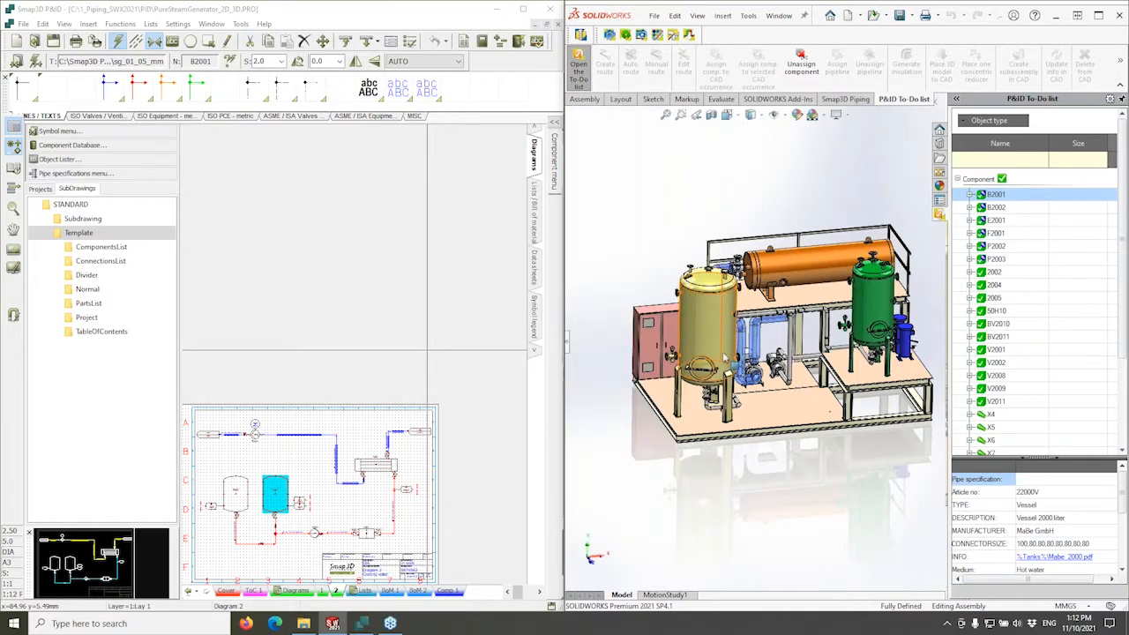
{"action": "scroll", "coordinate": [361, 425], "scroll_direction": "up", "scroll_amount": 1}
{"action": "scroll", "coordinate": [361, 425], "scroll_direction": "up", "scroll_amount": 1}
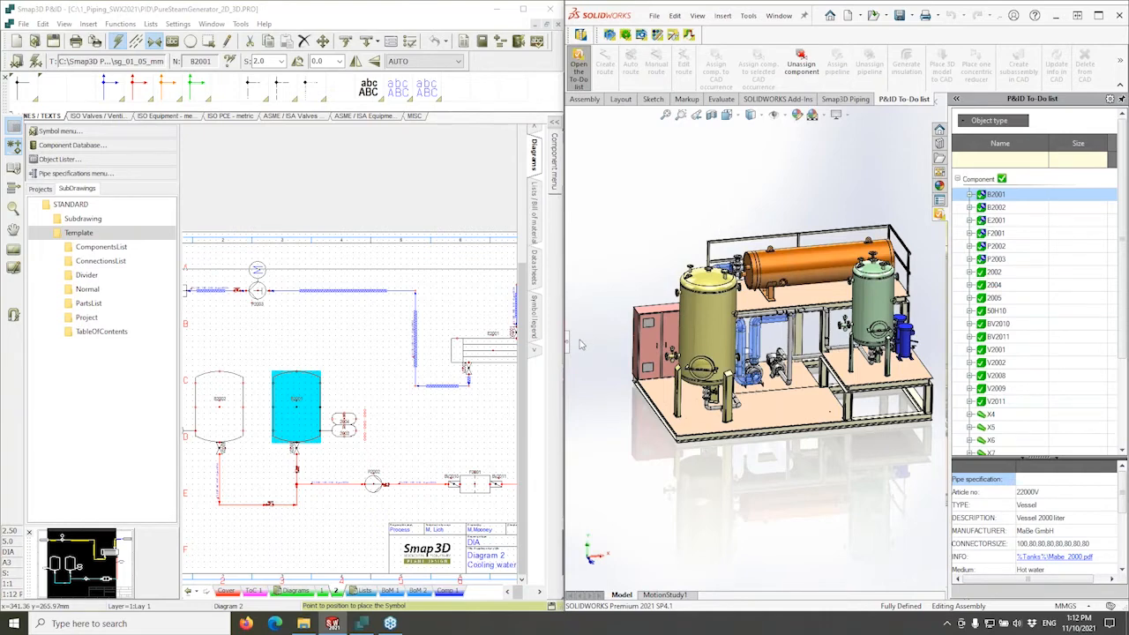
Locate B2002, B2001, heat exchanger E2001 and filter F2001 in both diagram and model.
{"action": "left_click", "coordinate": [995, 208]}
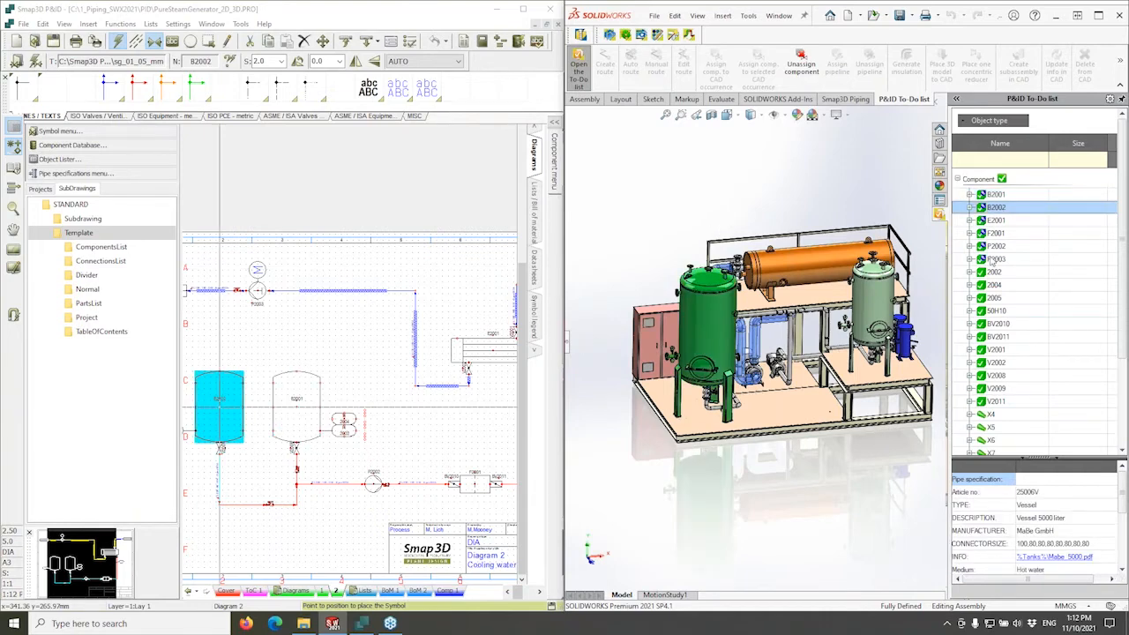
{"action": "left_click", "coordinate": [995, 194]}
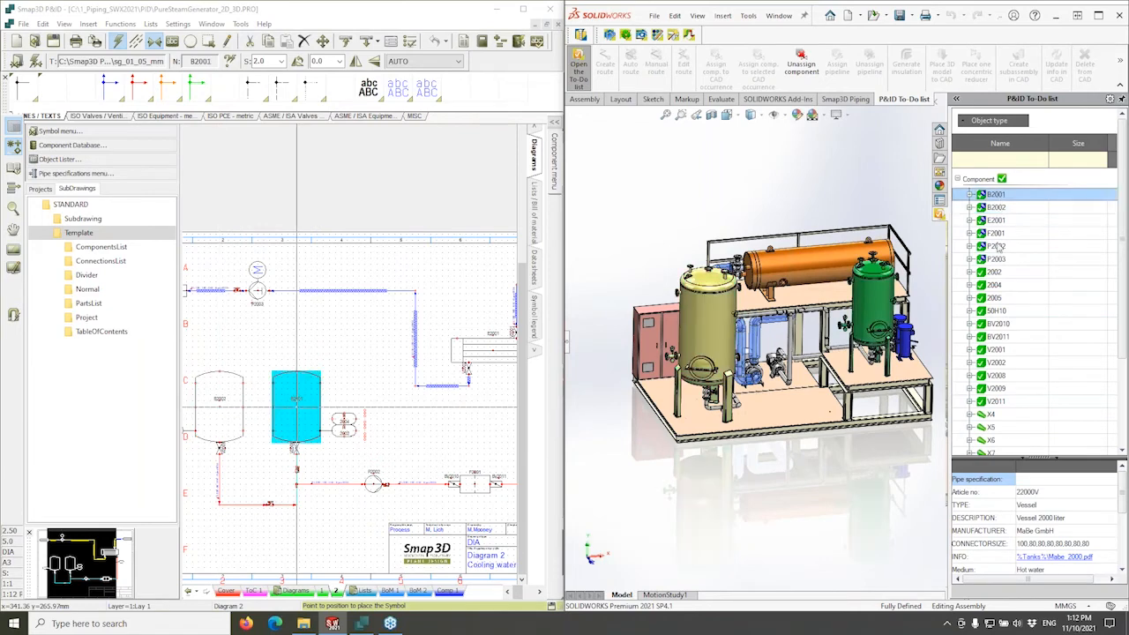
{"action": "left_click", "coordinate": [997, 209]}
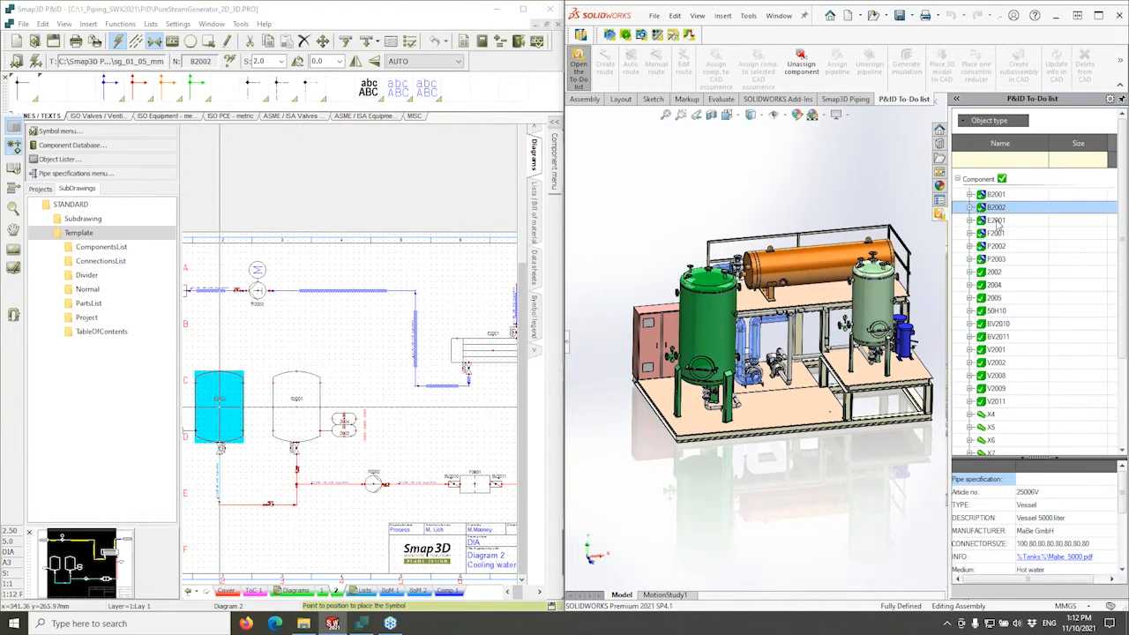
{"action": "left_click", "coordinate": [996, 221]}
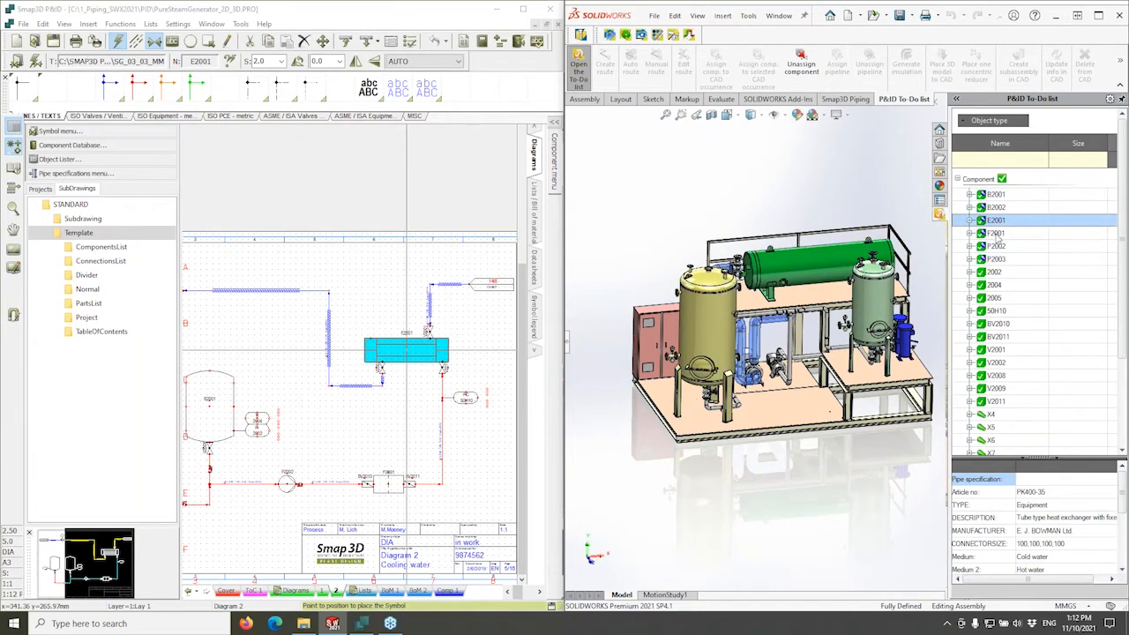
{"action": "left_click", "coordinate": [995, 234]}
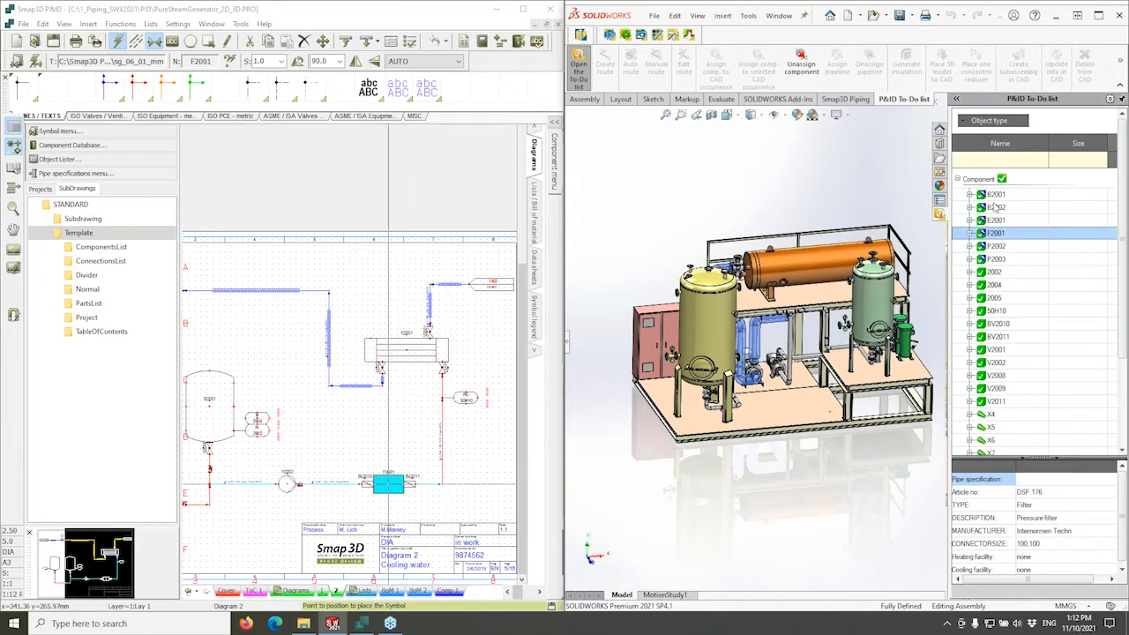
{"action": "left_click", "coordinate": [995, 194]}
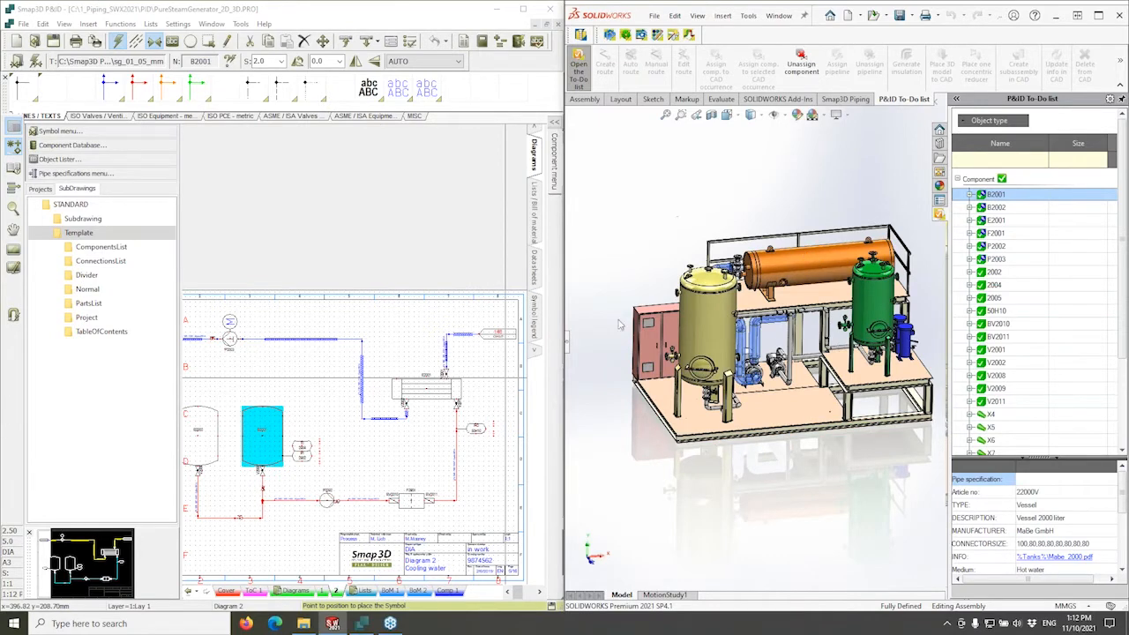
View the assembly from above, centre the diagram's vessels, and maximize SOLIDWORKS.
{"action": "mouse_move", "coordinate": [866, 331]}
{"action": "middle_mouse_down"}
{"action": "mouse_move", "coordinate": [892, 359]}
{"action": "mouse_move", "coordinate": [873, 335]}
{"action": "mouse_move", "coordinate": [848, 363]}
{"action": "mouse_move", "coordinate": [843, 347]}
{"action": "middle_mouse_up"}
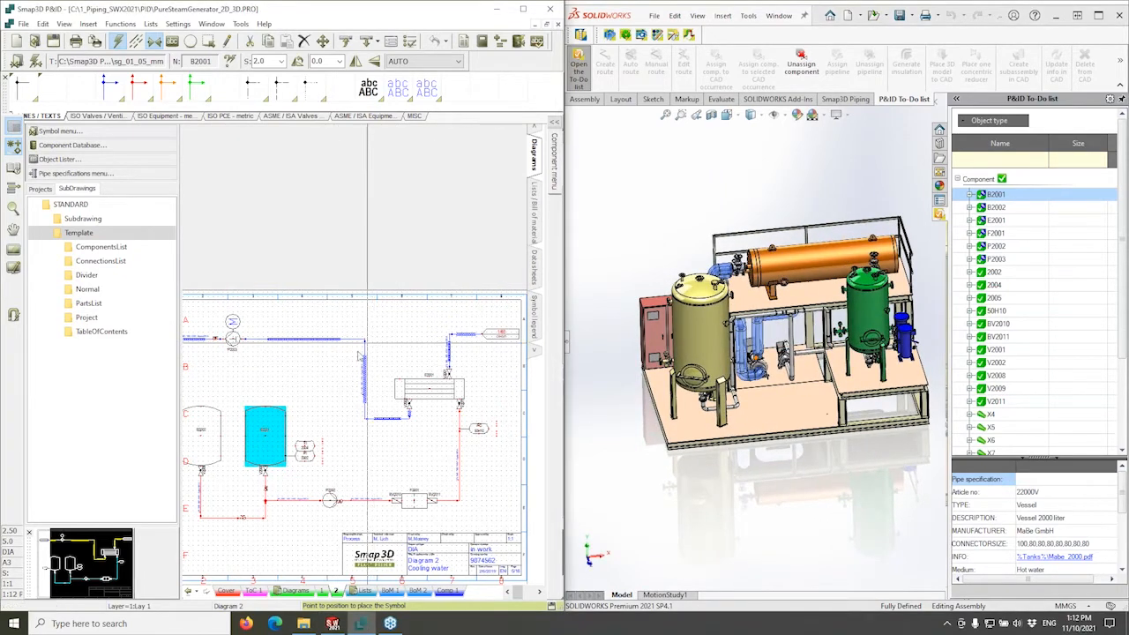
{"action": "mouse_move", "coordinate": [332, 387]}
{"action": "middle_mouse_down"}
{"action": "mouse_move", "coordinate": [375, 360]}
{"action": "mouse_move", "coordinate": [356, 360]}
{"action": "middle_mouse_up"}
{"action": "scroll", "coordinate": [356, 360], "scroll_direction": "up", "scroll_amount": 3}
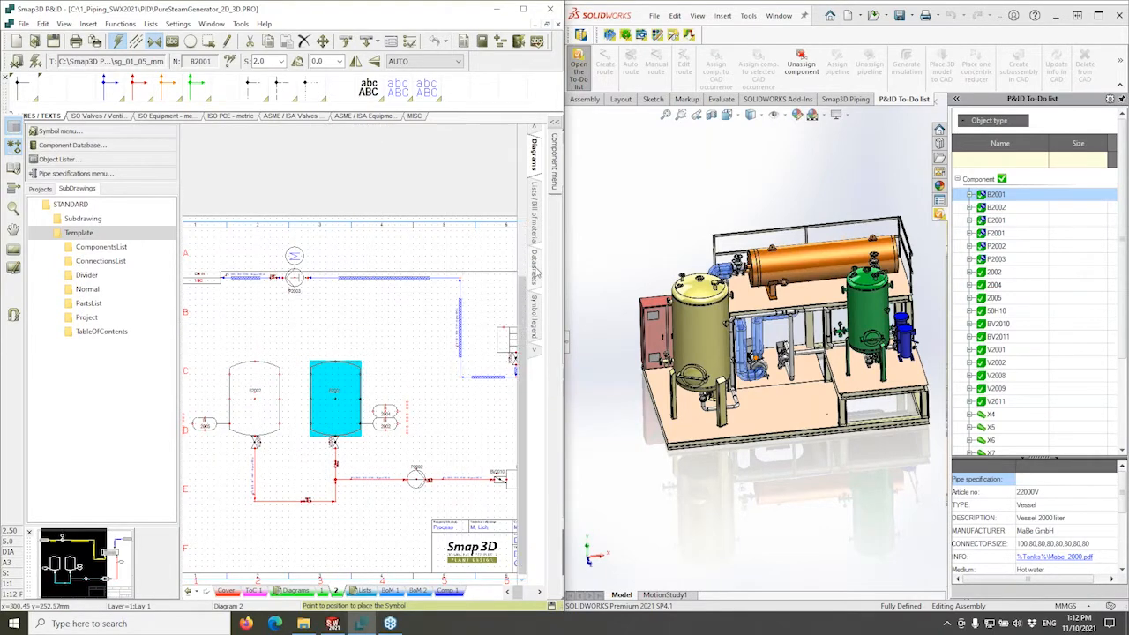
{"action": "left_click", "coordinate": [1100, 17]}
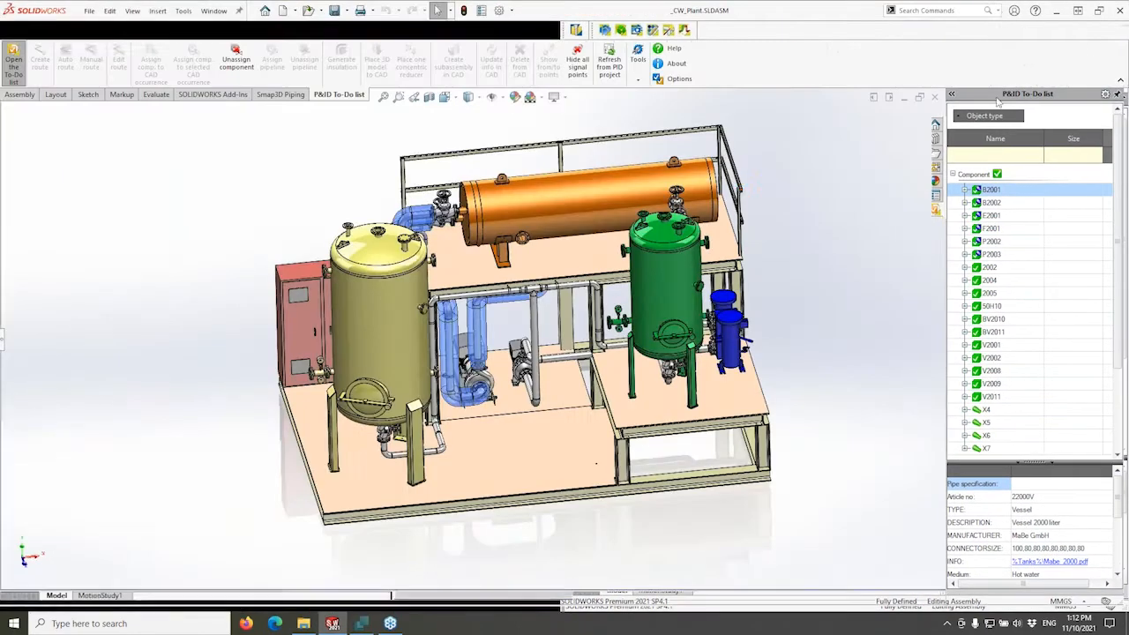
Expand the tree panel and check its configurations and messages tabs before returning to the feature tree.
{"action": "left_click", "coordinate": [11, 340]}
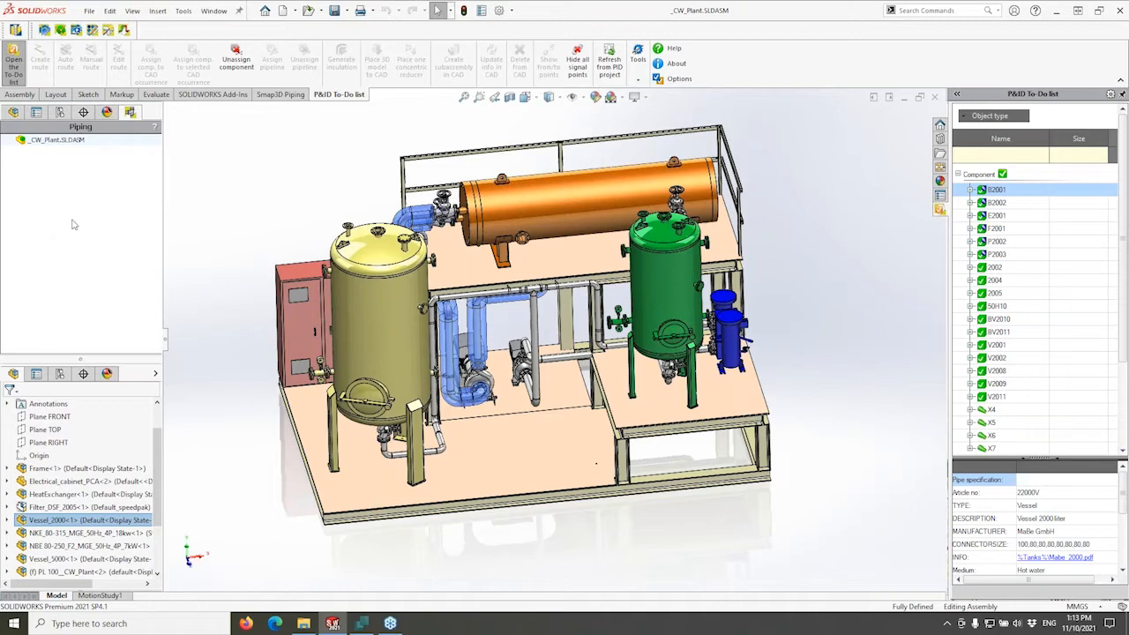
{"action": "scroll", "coordinate": [158, 505], "scroll_direction": "down", "scroll_amount": 2}
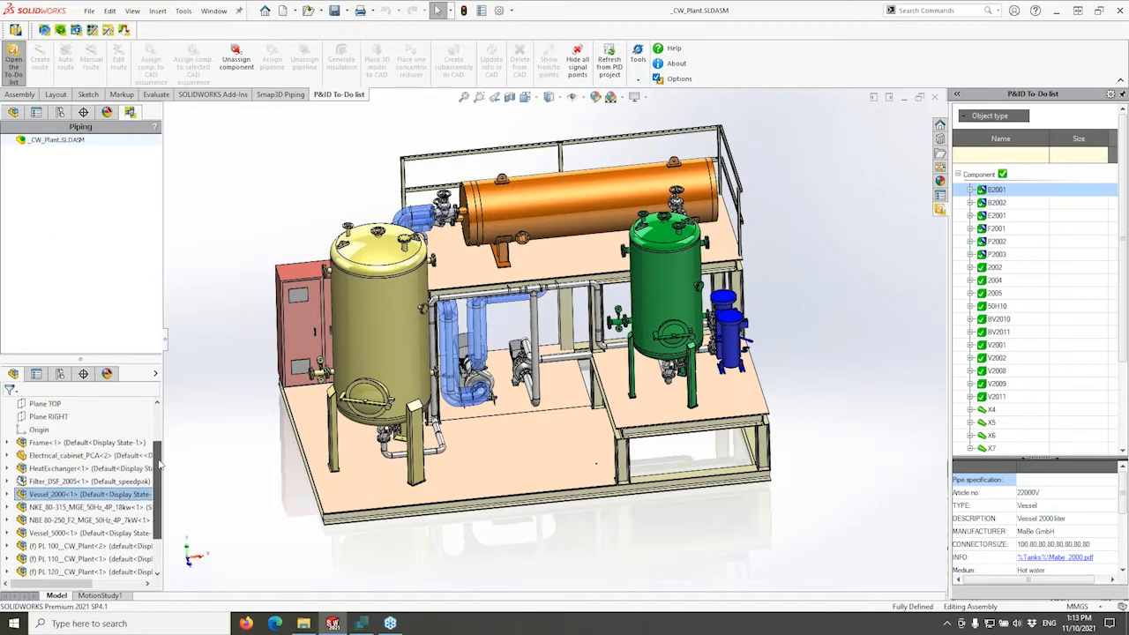
{"action": "scroll", "coordinate": [158, 505], "scroll_direction": "up", "scroll_amount": 3}
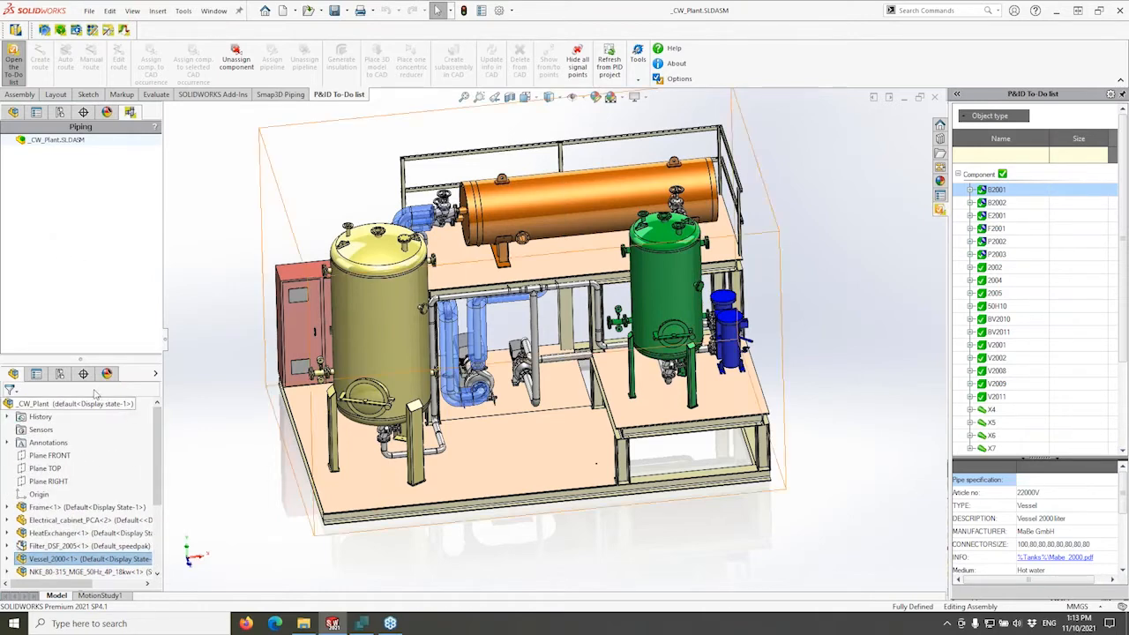
{"action": "left_click", "coordinate": [59, 374]}
{"action": "left_click", "coordinate": [36, 374]}
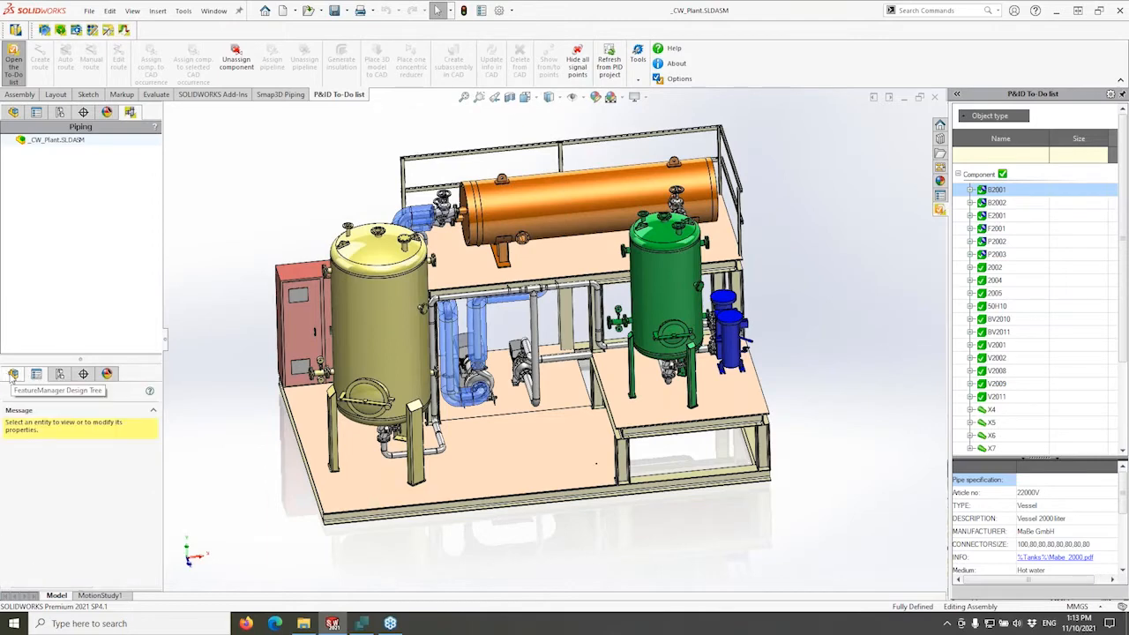
{"action": "left_click", "coordinate": [12, 375]}
Deselect Vessel_2000 and rotate the plant assembly to view another side.
{"action": "scroll", "coordinate": [159, 494], "scroll_direction": "down", "scroll_amount": 3}
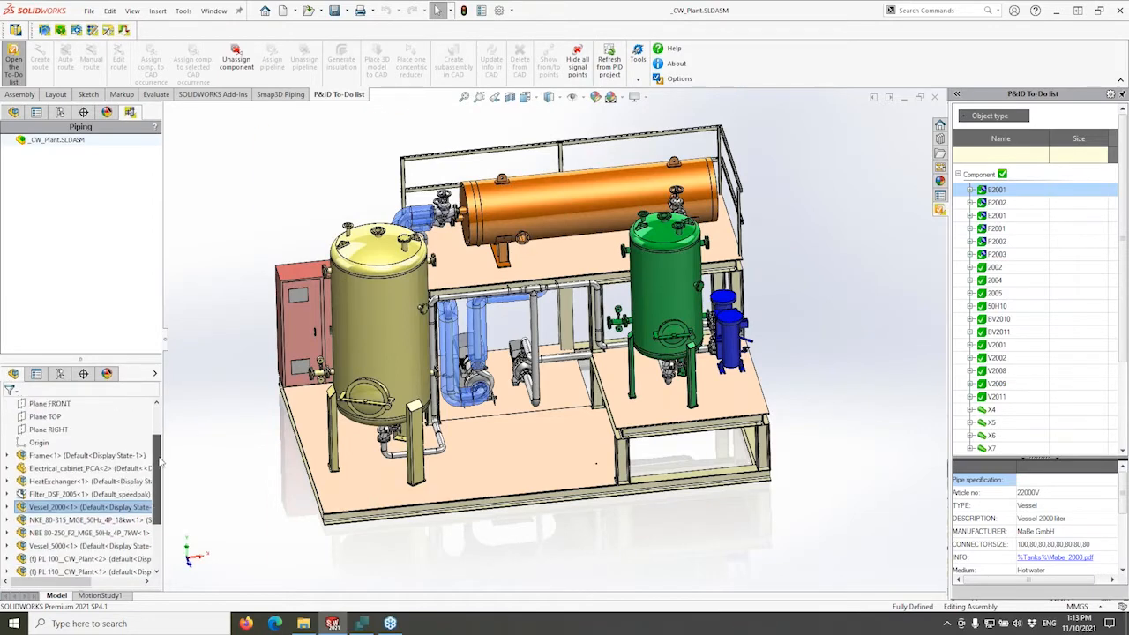
{"action": "mouse_move", "coordinate": [160, 502]}
{"action": "left_mouse_down"}
{"action": "mouse_move", "coordinate": [157, 457]}
{"action": "mouse_move", "coordinate": [158, 482]}
{"action": "left_mouse_up"}
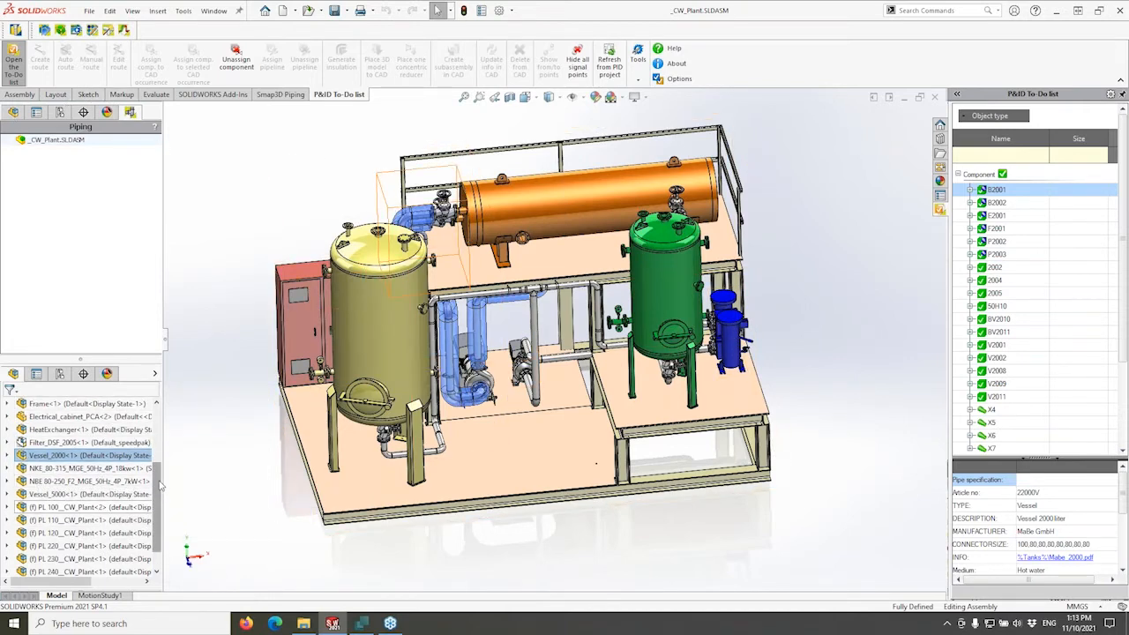
{"action": "scroll", "coordinate": [159, 503], "scroll_direction": "down", "scroll_amount": 1}
{"action": "left_click_drag", "start_coordinate": [159, 505], "coordinate": [149, 468]}
{"action": "scroll", "coordinate": [148, 470], "scroll_direction": "down", "scroll_amount": 3}
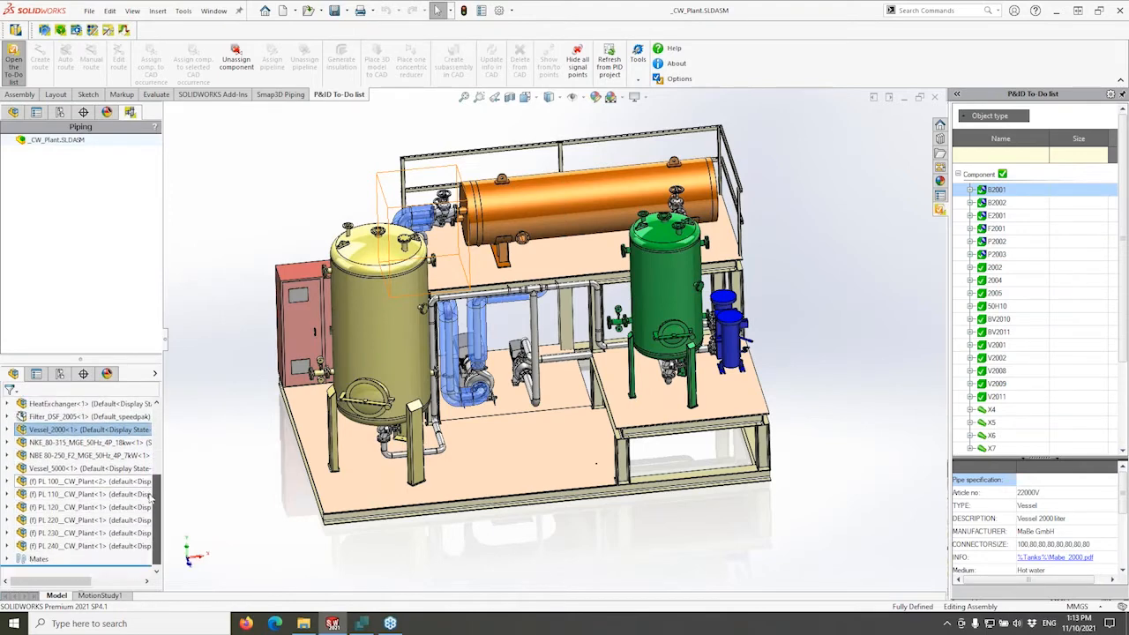
{"action": "left_click", "coordinate": [262, 216]}
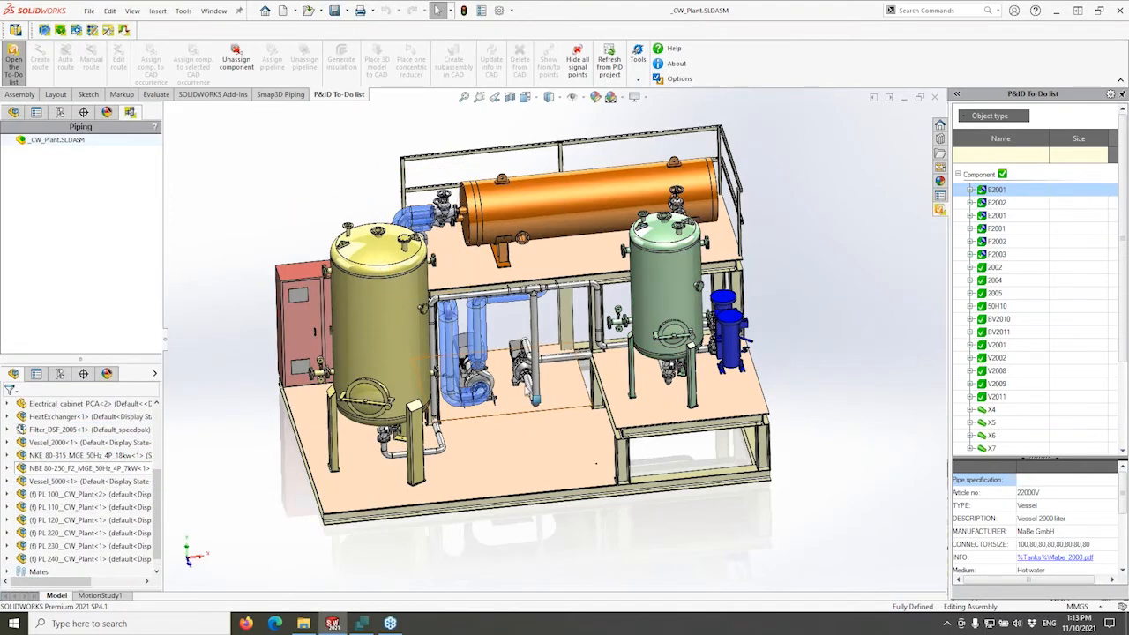
{"action": "middle_click_drag", "start_coordinate": [526, 388], "coordinate": [525, 369]}
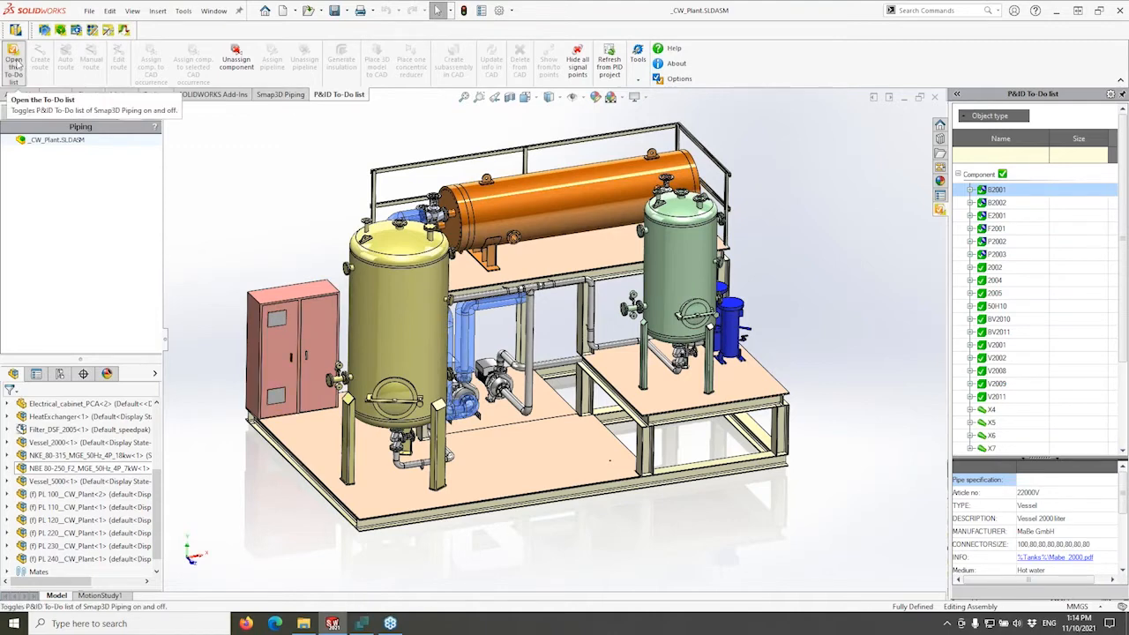
Hide the To-Do list and show Diagram 2 'Cooling water' maximized in Smap3D P&ID, with B2001 deselected.
{"action": "left_click", "coordinate": [16, 65]}
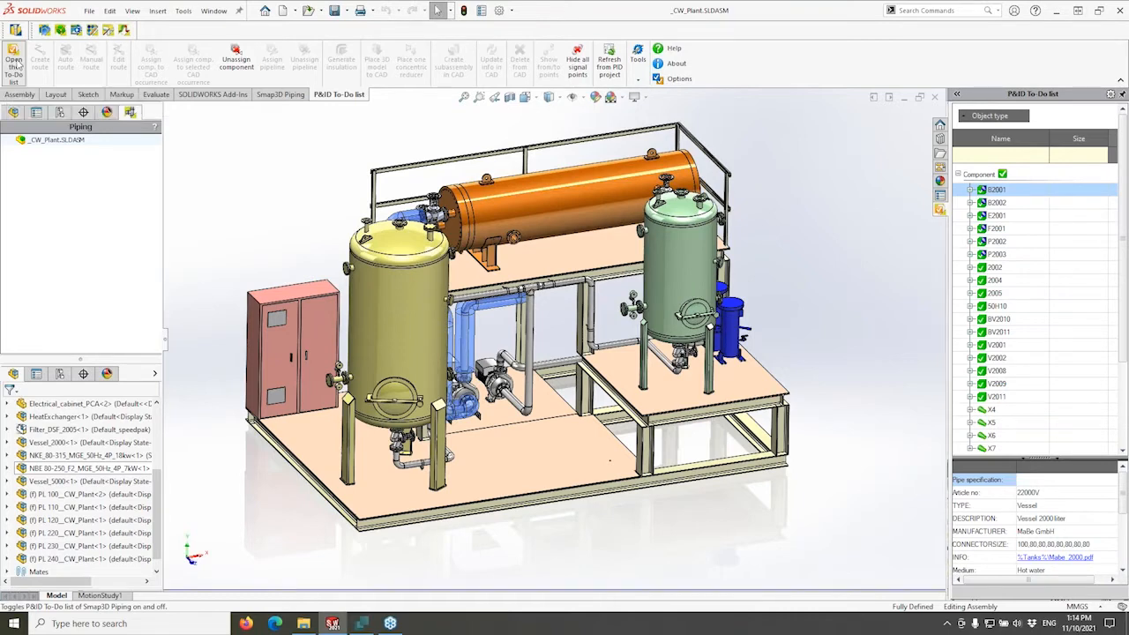
{"action": "left_click", "coordinate": [361, 624]}
{"action": "left_click", "coordinate": [523, 9]}
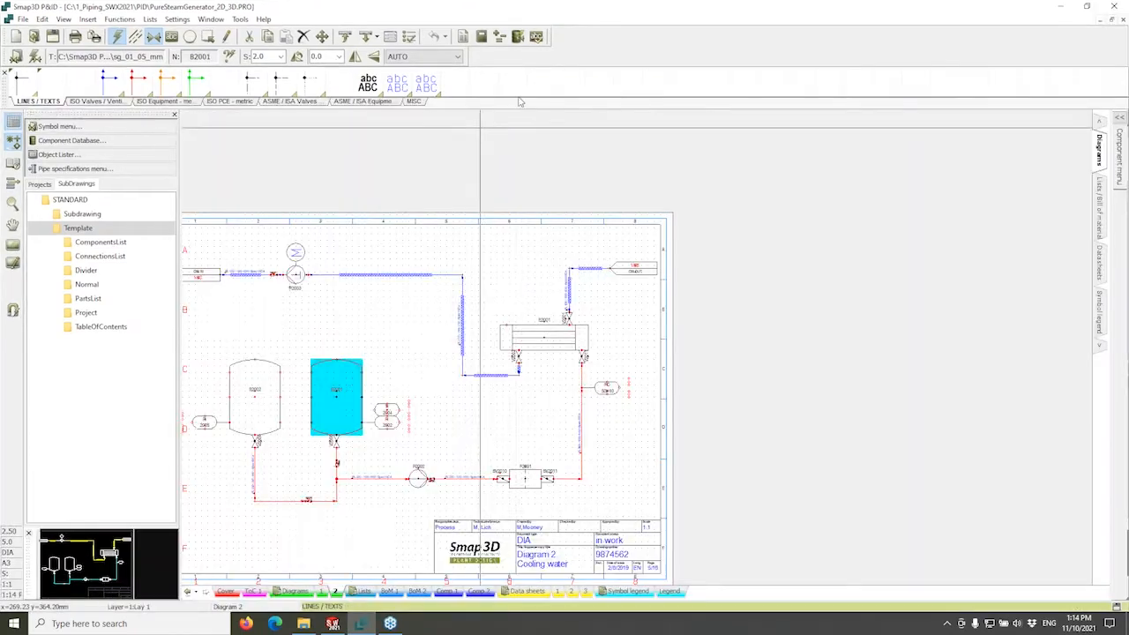
{"action": "middle_click_drag", "start_coordinate": [445, 327], "coordinate": [594, 278]}
{"action": "scroll", "coordinate": [567, 303], "scroll_direction": "up", "scroll_amount": 1}
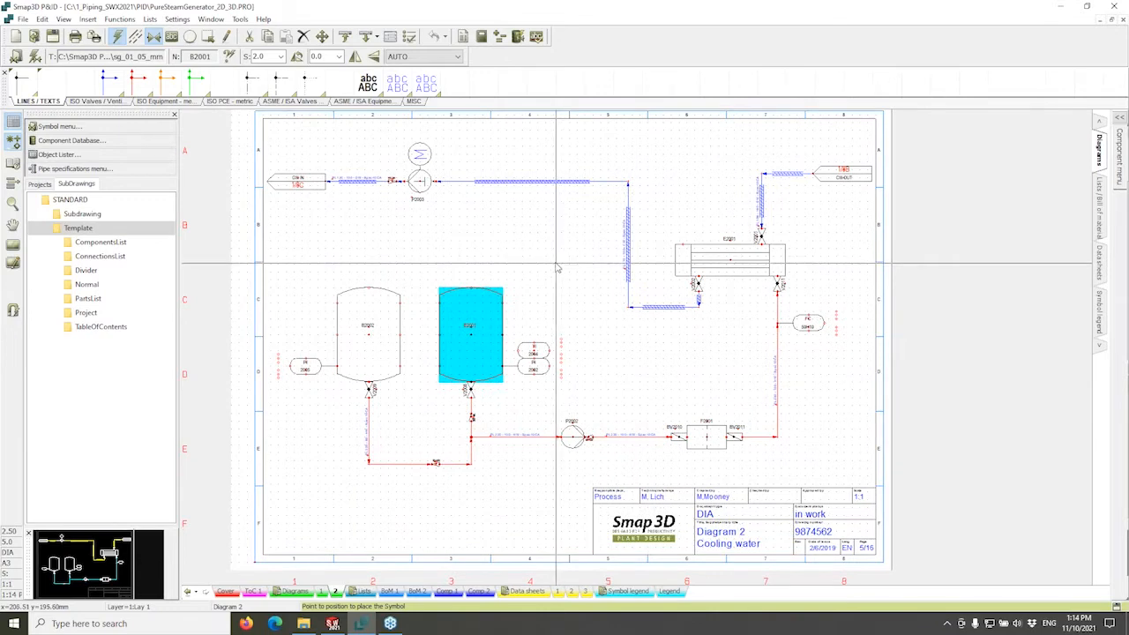
{"action": "left_click", "coordinate": [409, 418]}
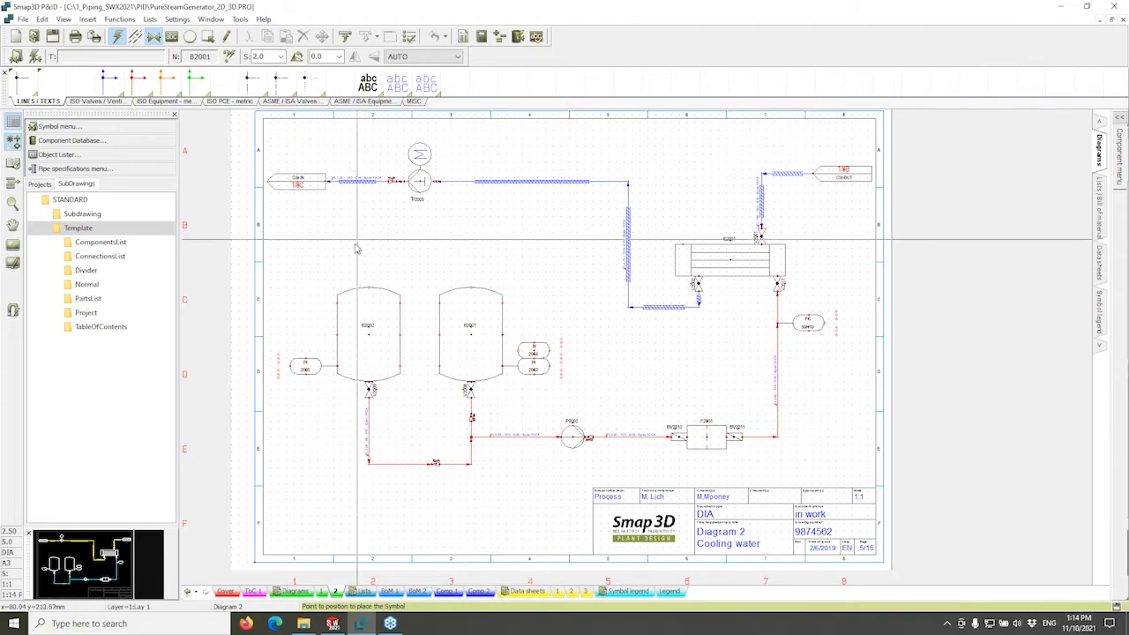
Page through the Cover, ToC 1, Diagrams, Lists, Data sheets and Symbol legend sheets, ending on Diagram 1.
{"action": "left_click", "coordinate": [225, 591]}
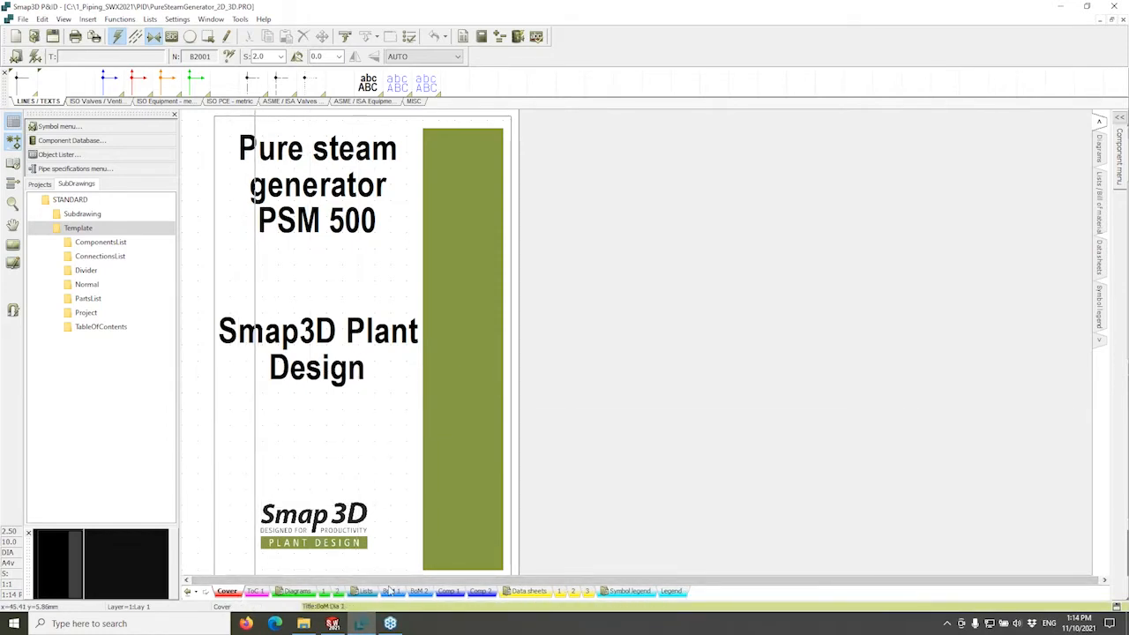
{"action": "left_click", "coordinate": [255, 593]}
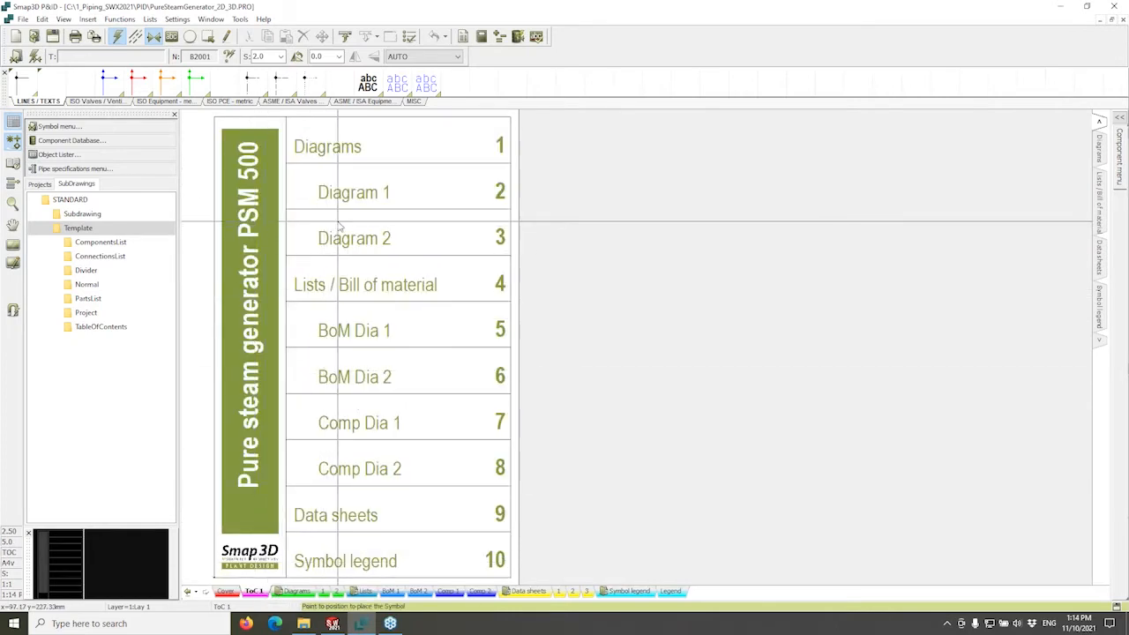
{"action": "left_click", "coordinate": [227, 591]}
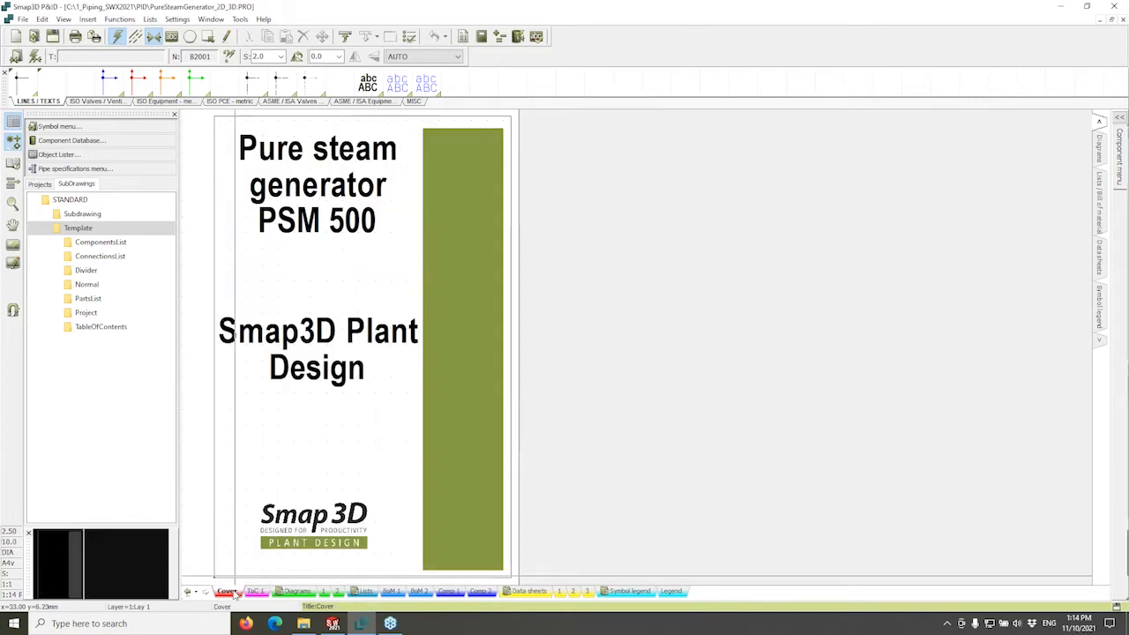
{"action": "left_click", "coordinate": [263, 592]}
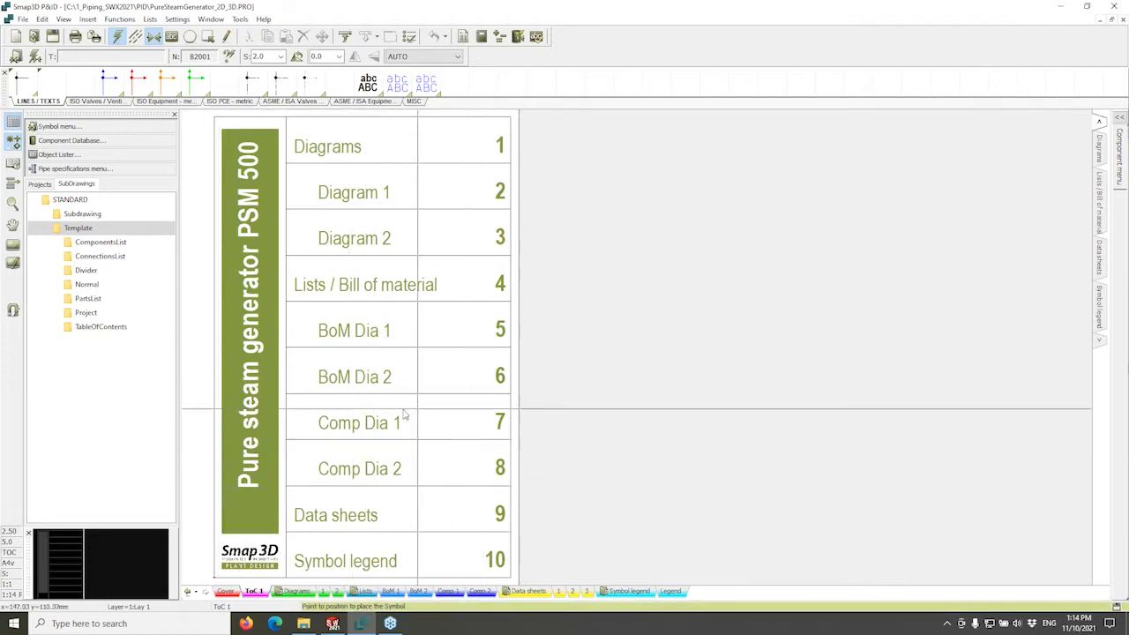
{"action": "left_click", "coordinate": [300, 591]}
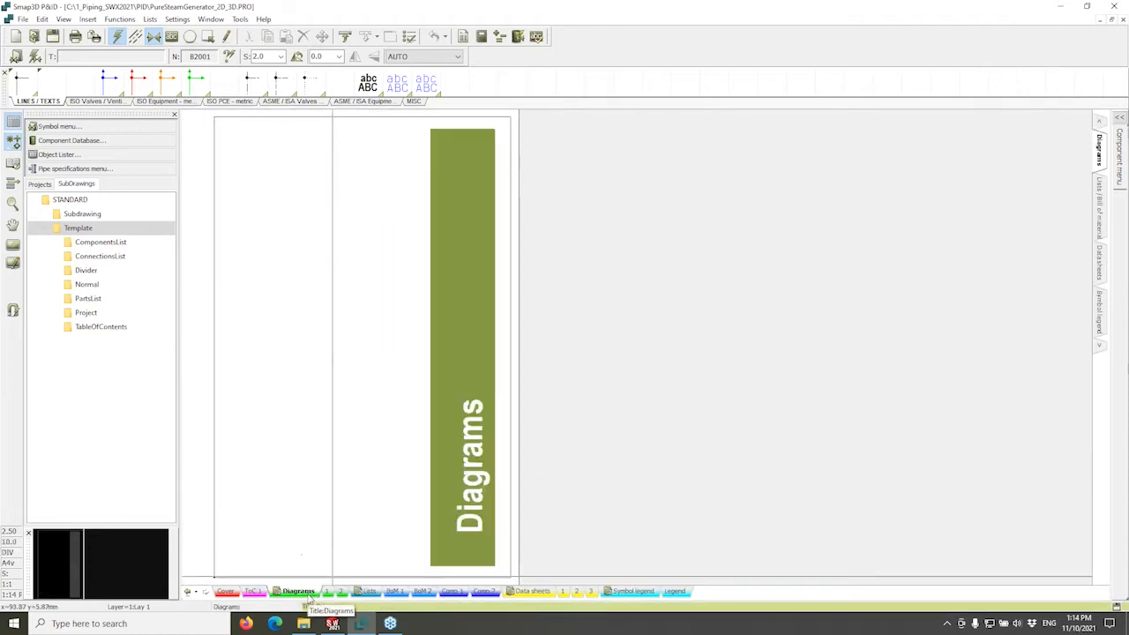
{"action": "left_click", "coordinate": [369, 591]}
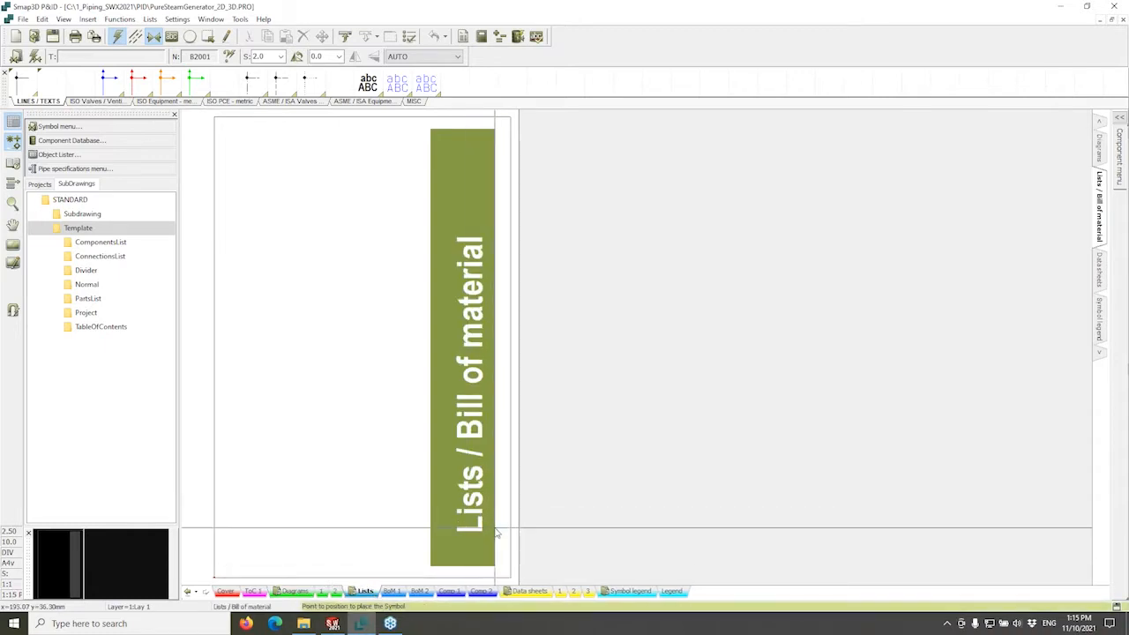
{"action": "left_click", "coordinate": [531, 590]}
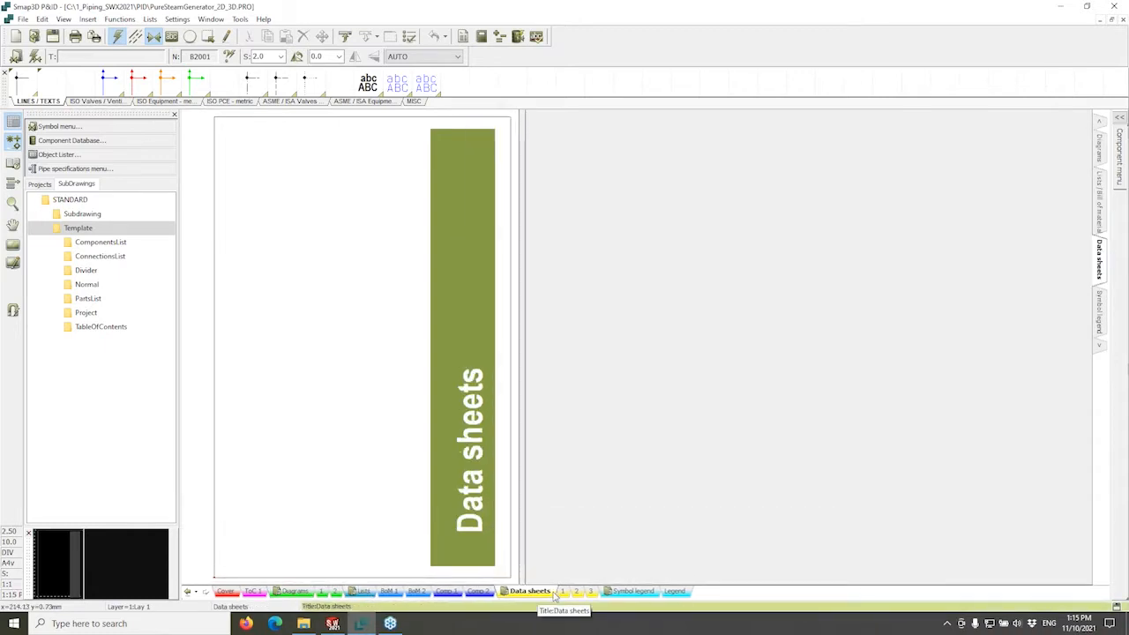
{"action": "left_click", "coordinate": [631, 591]}
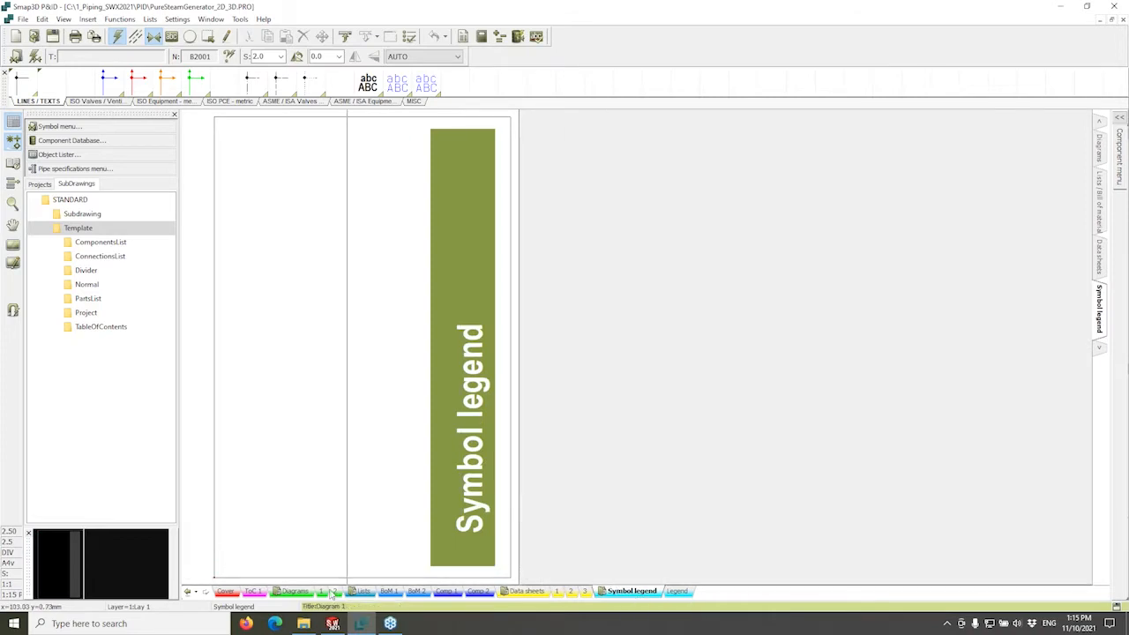
{"action": "left_click", "coordinate": [302, 593]}
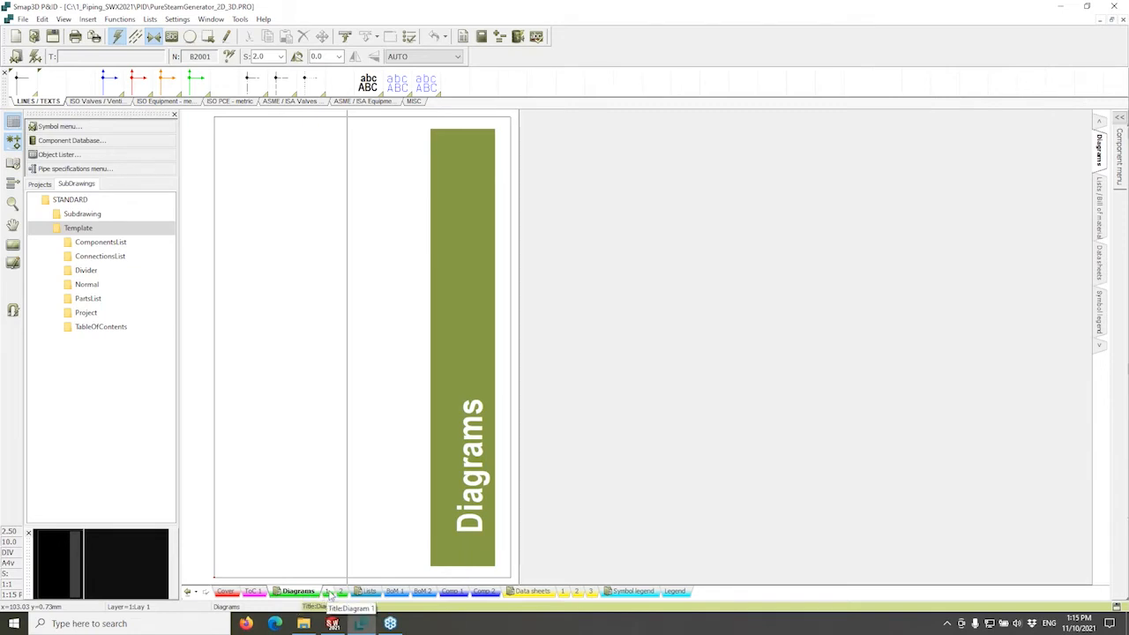
{"action": "left_click", "coordinate": [329, 592]}
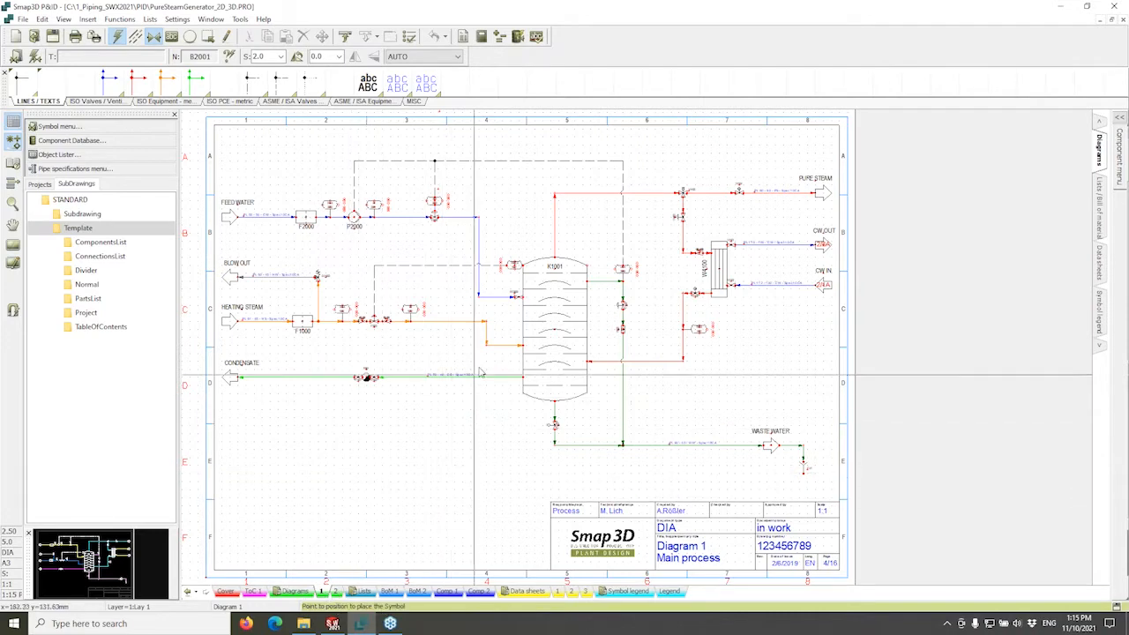
Zoom in on column K1001, select K1001 and W4100, and read line PL 80's data (size 80, Spec10CA, PS).
{"action": "scroll", "coordinate": [492, 349], "scroll_direction": "up", "scroll_amount": 3}
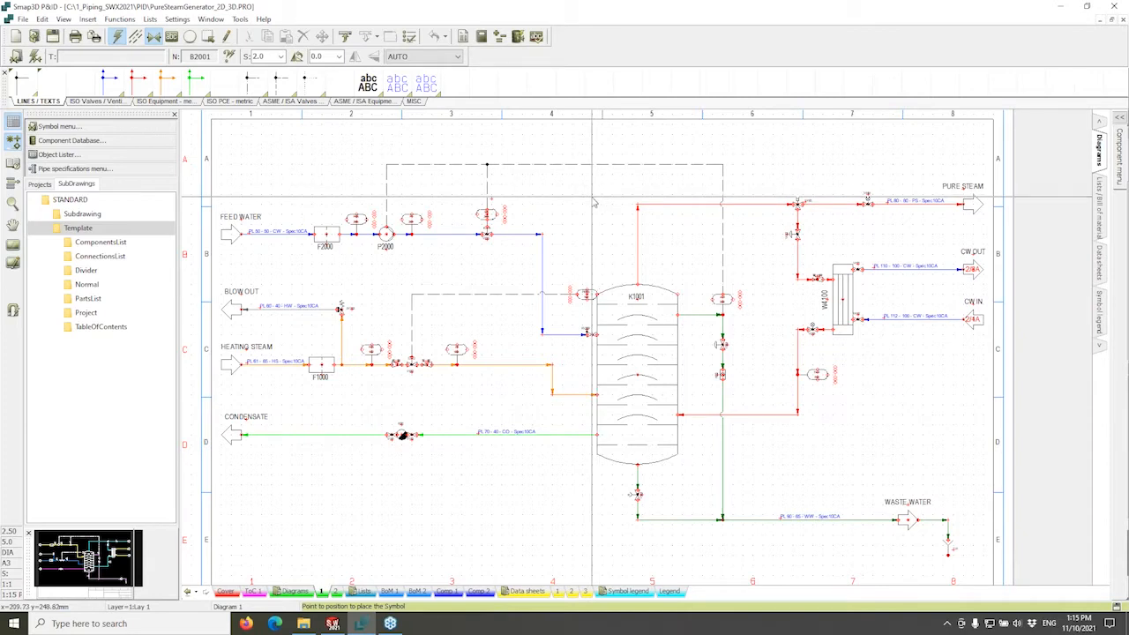
{"action": "scroll", "coordinate": [636, 245], "scroll_direction": "up", "scroll_amount": 1}
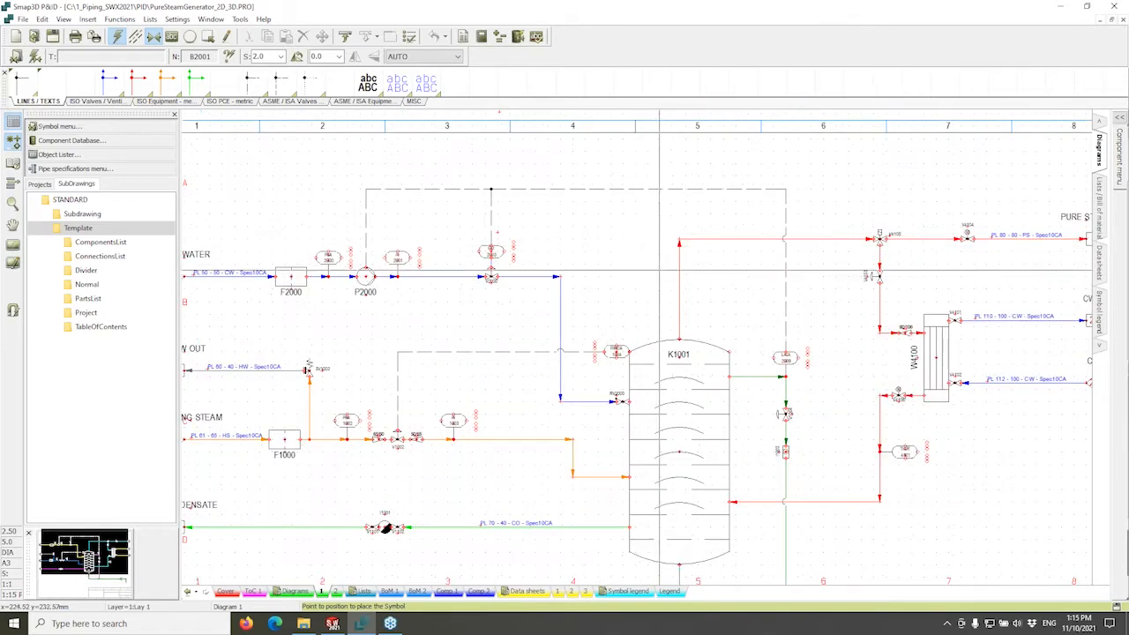
{"action": "middle_click_drag", "start_coordinate": [657, 268], "coordinate": [547, 234]}
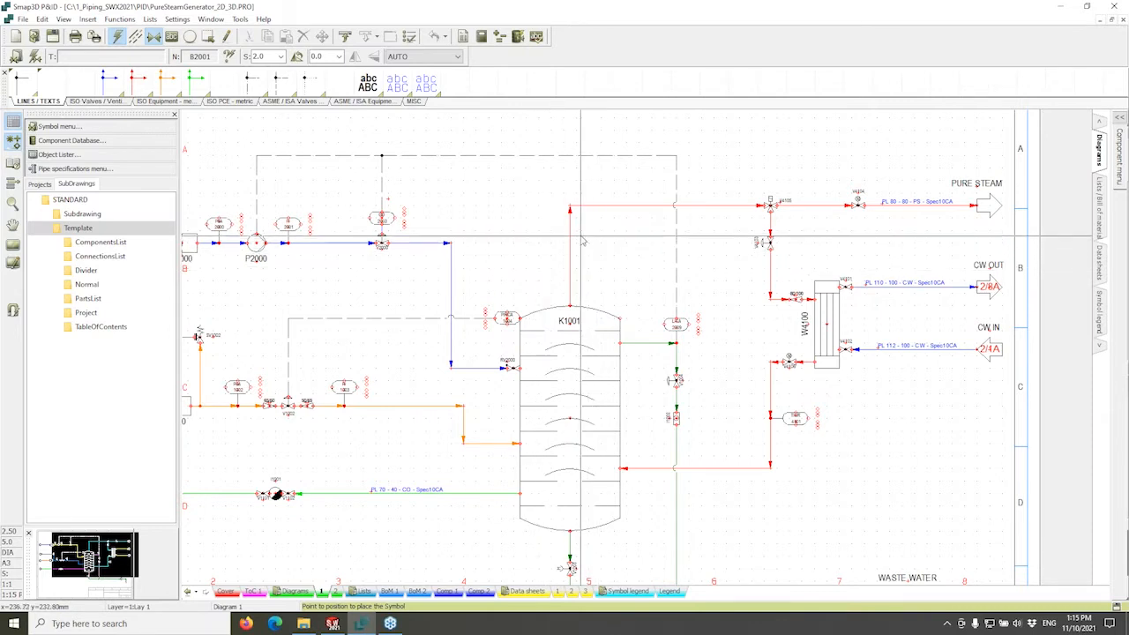
{"action": "left_click", "coordinate": [599, 429]}
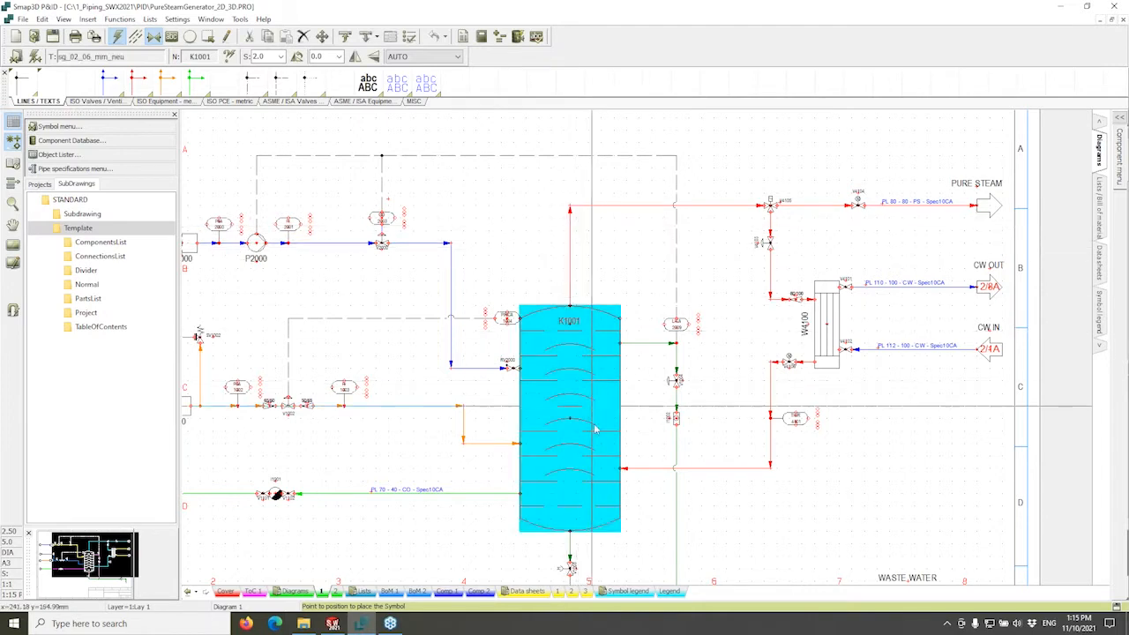
{"action": "left_click", "coordinate": [827, 309]}
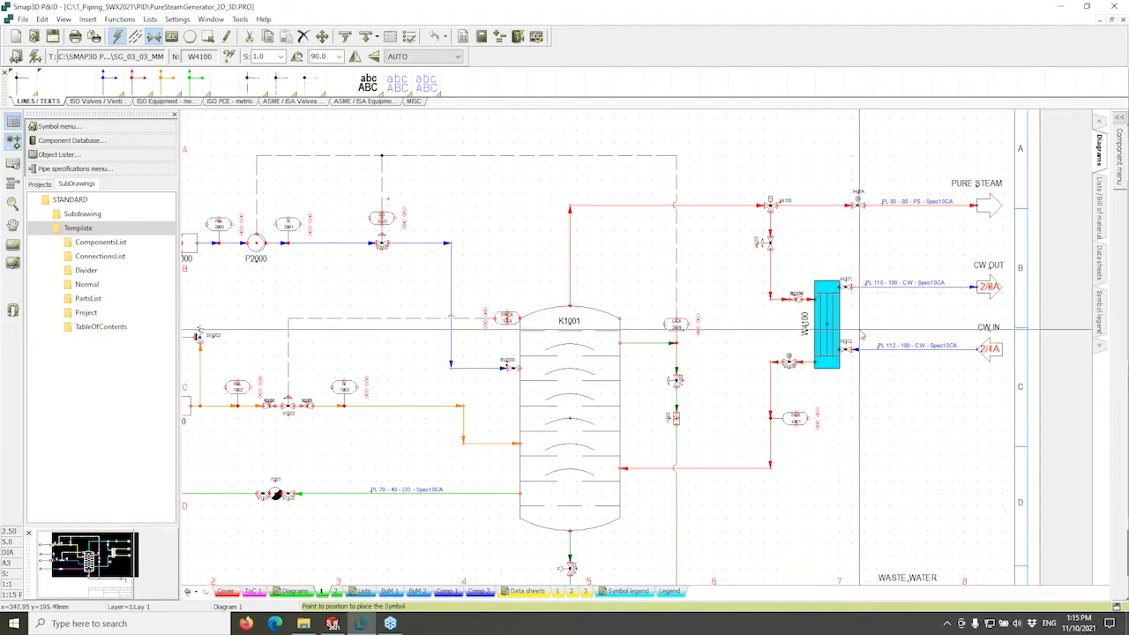
{"action": "mouse_move", "coordinate": [828, 320]}
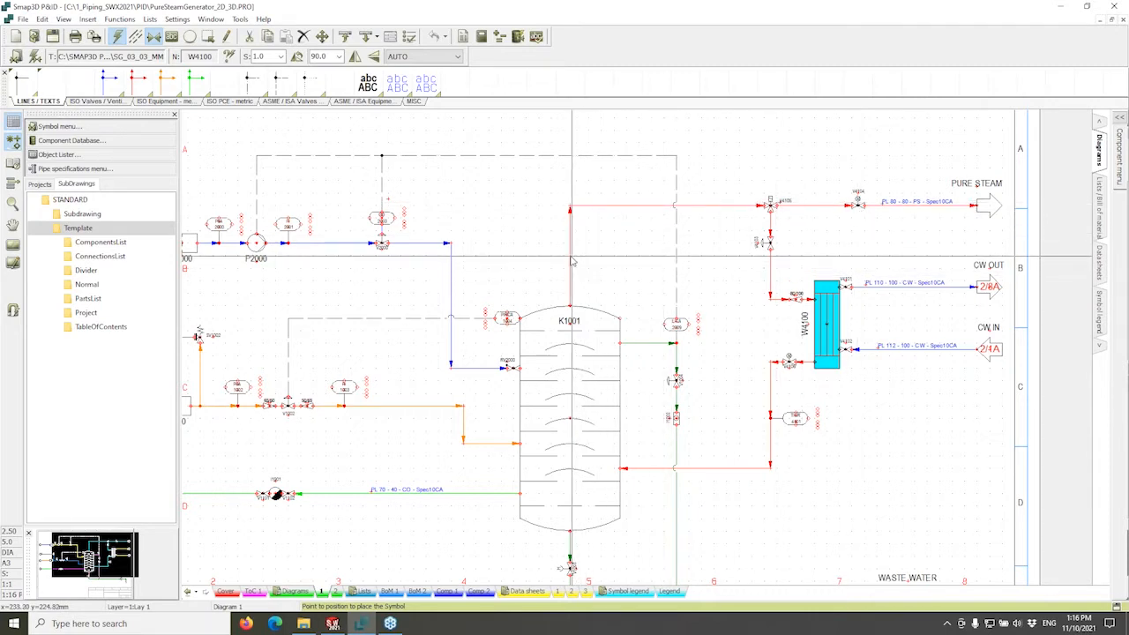
{"action": "mouse_move", "coordinate": [573, 260]}
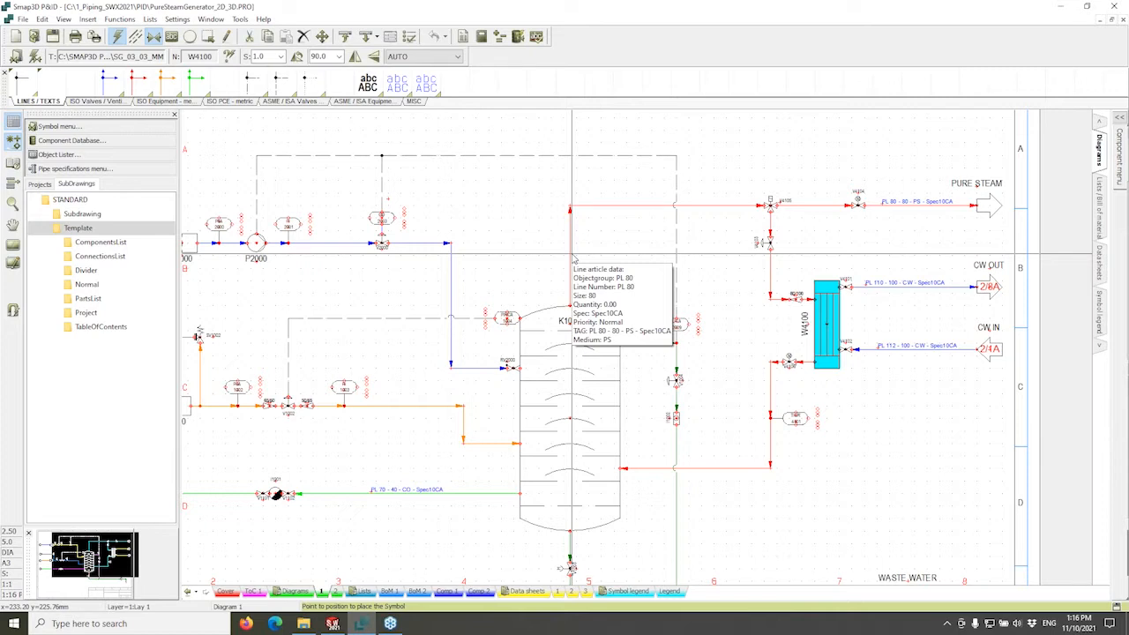
Deselect W4100 and zoom toward its CW OUT and CW IN connectors at the sheet border.
{"action": "left_click", "coordinate": [623, 194]}
{"action": "mouse_move", "coordinate": [535, 298]}
{"action": "middle_mouse_down"}
{"action": "mouse_move", "coordinate": [588, 254]}
{"action": "mouse_move", "coordinate": [441, 310]}
{"action": "middle_mouse_up"}
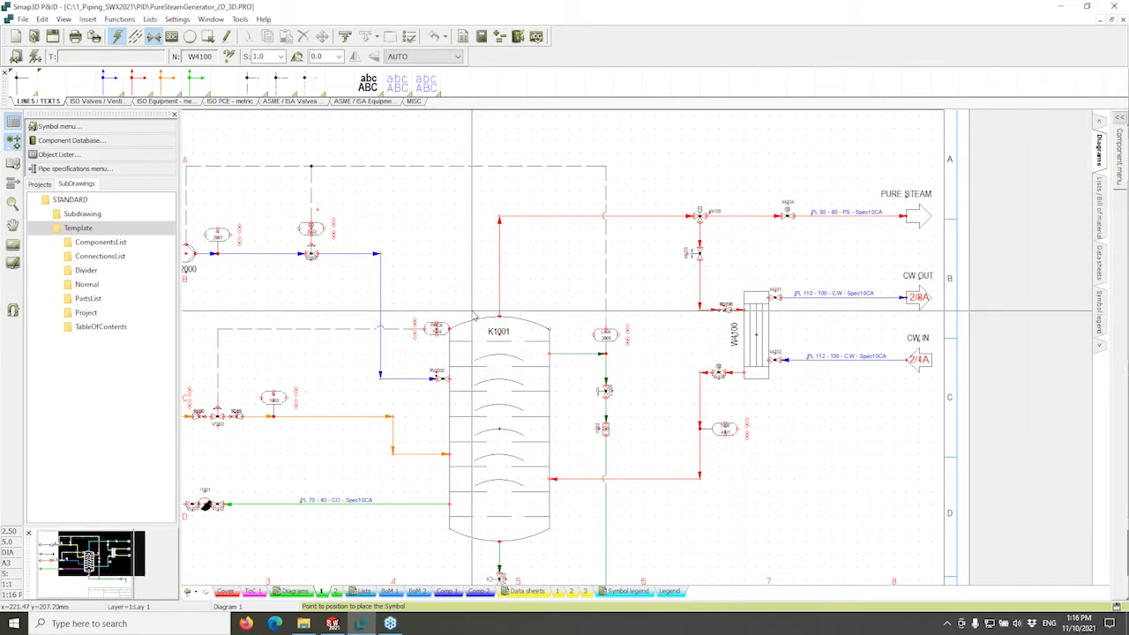
{"action": "mouse_move", "coordinate": [473, 314]}
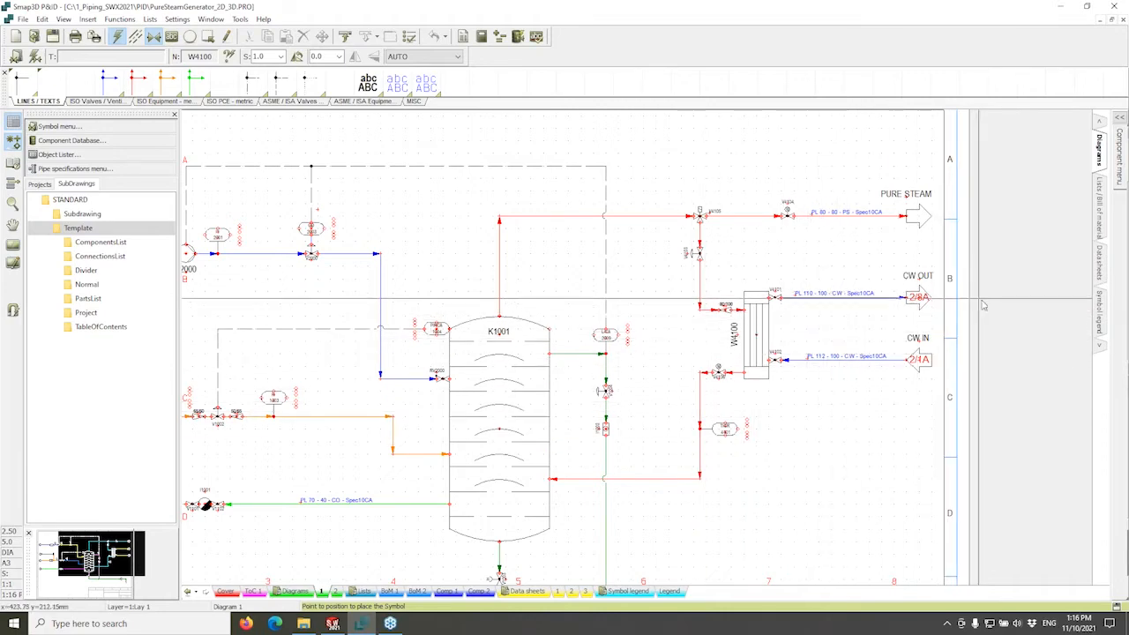
{"action": "scroll", "coordinate": [895, 307], "scroll_direction": "up", "scroll_amount": 1}
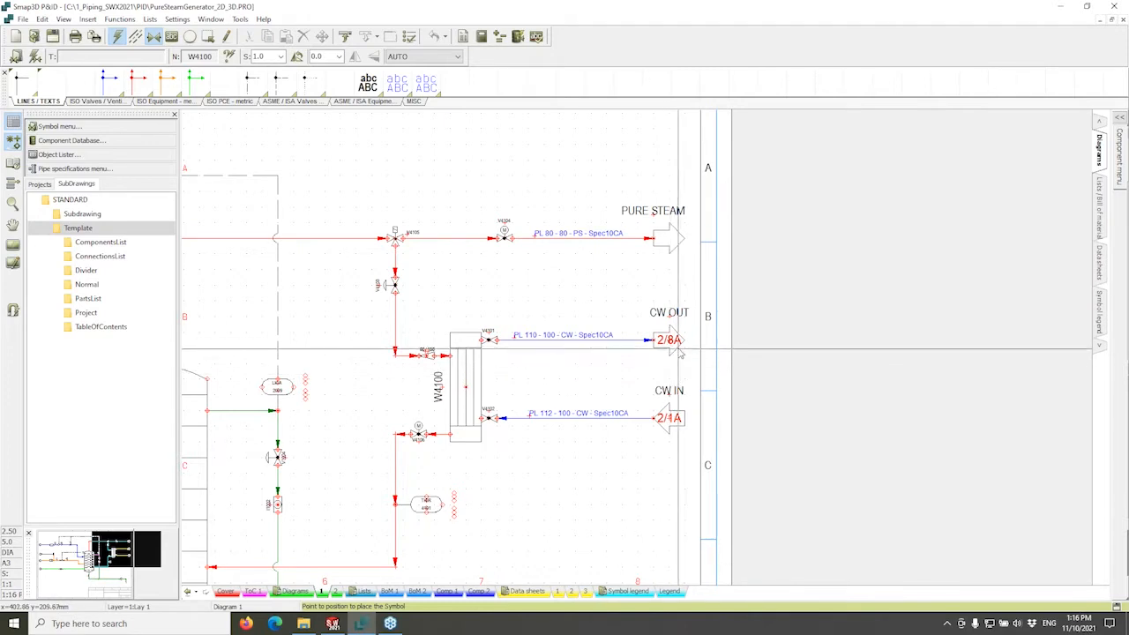
{"action": "middle_click_drag", "start_coordinate": [609, 340], "coordinate": [643, 414]}
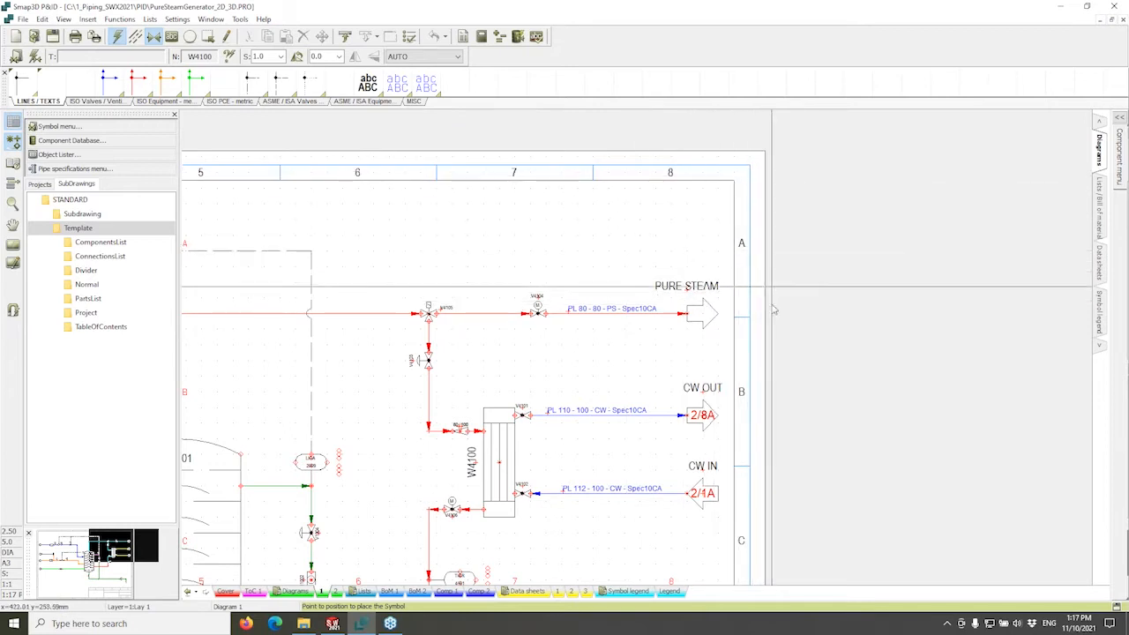
Follow the CW OUT connector to Diagram 2 and open B2001's component data (Vessel, 22000V, 2000 liter).
{"action": "double_click", "coordinate": [701, 414]}
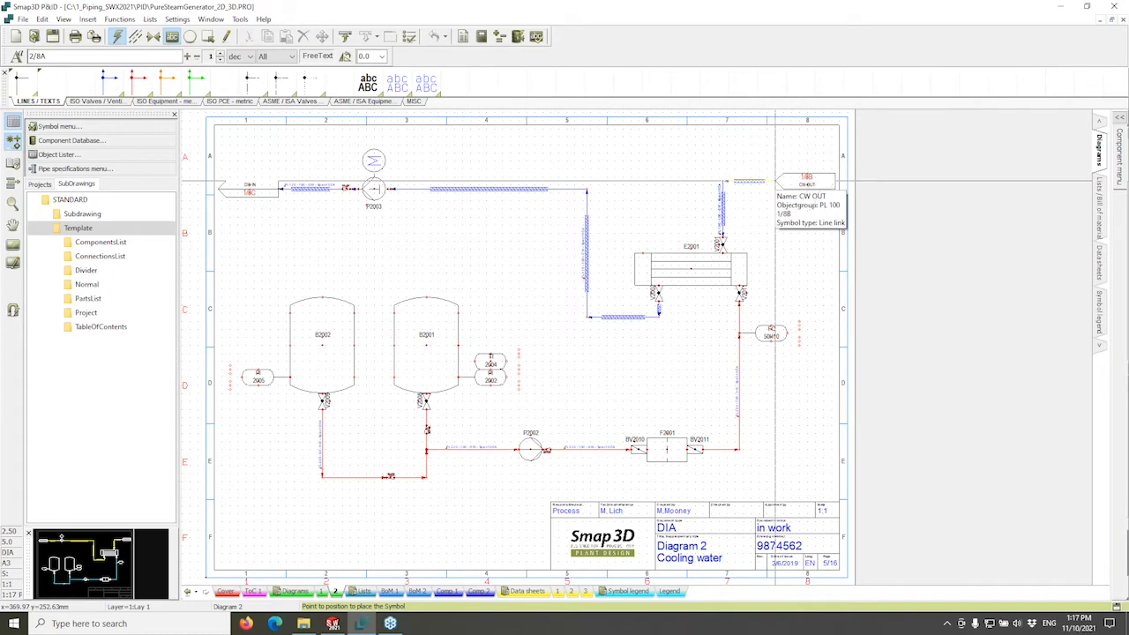
{"action": "scroll", "coordinate": [776, 183], "scroll_direction": "up", "scroll_amount": 5}
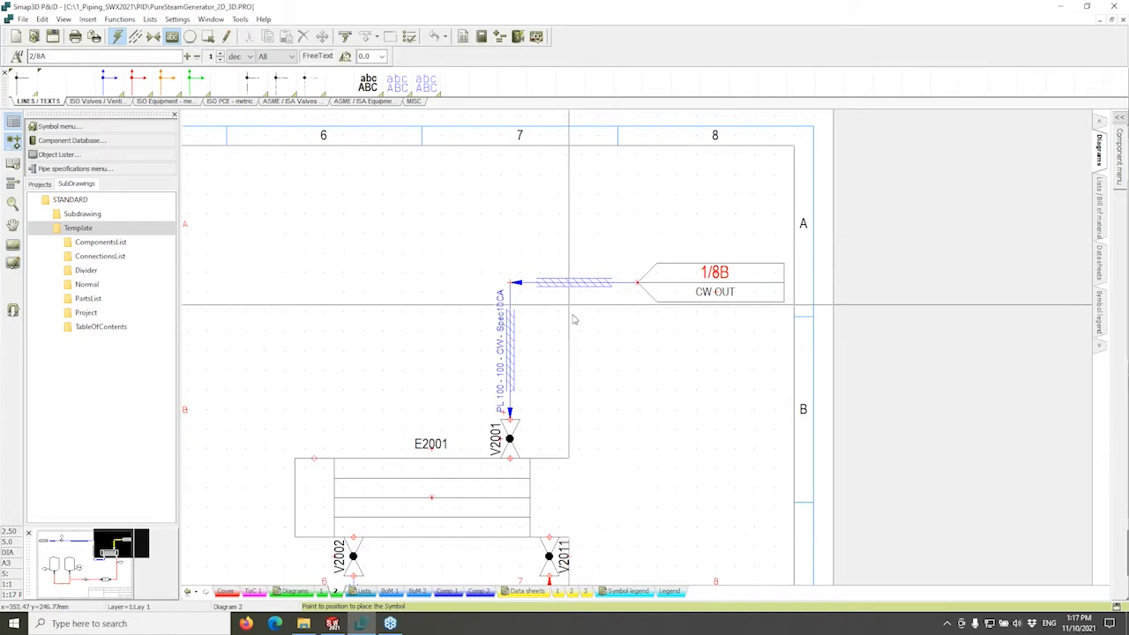
{"action": "middle_click_drag", "start_coordinate": [603, 340], "coordinate": [776, 279]}
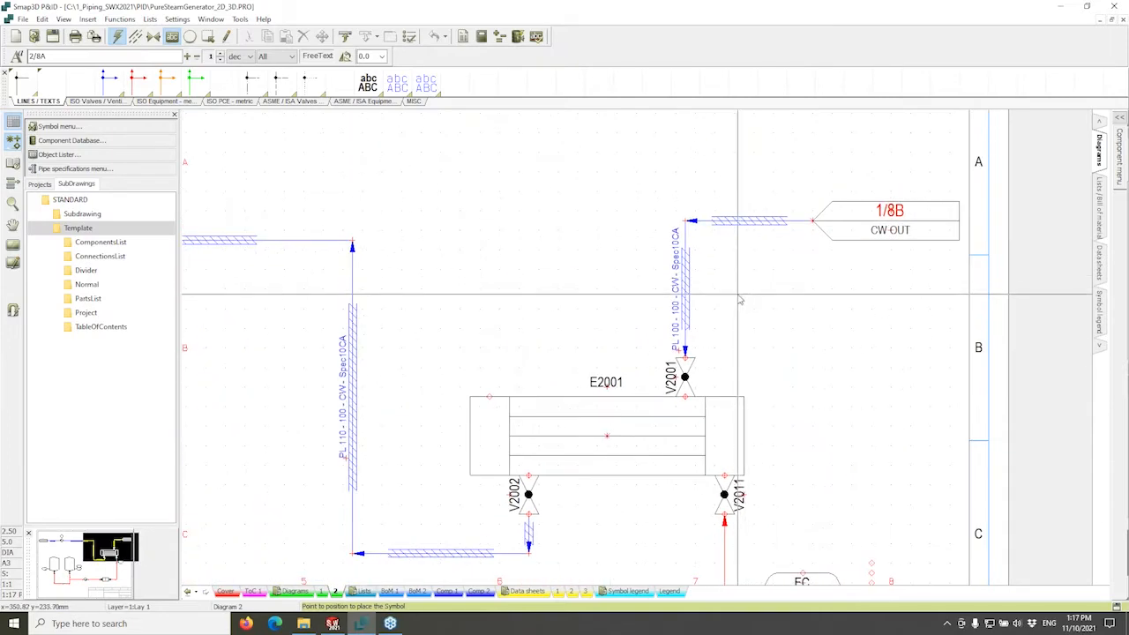
{"action": "middle_click_drag", "start_coordinate": [713, 293], "coordinate": [976, 260]}
{"action": "scroll", "coordinate": [626, 300], "scroll_direction": "up", "scroll_amount": 1}
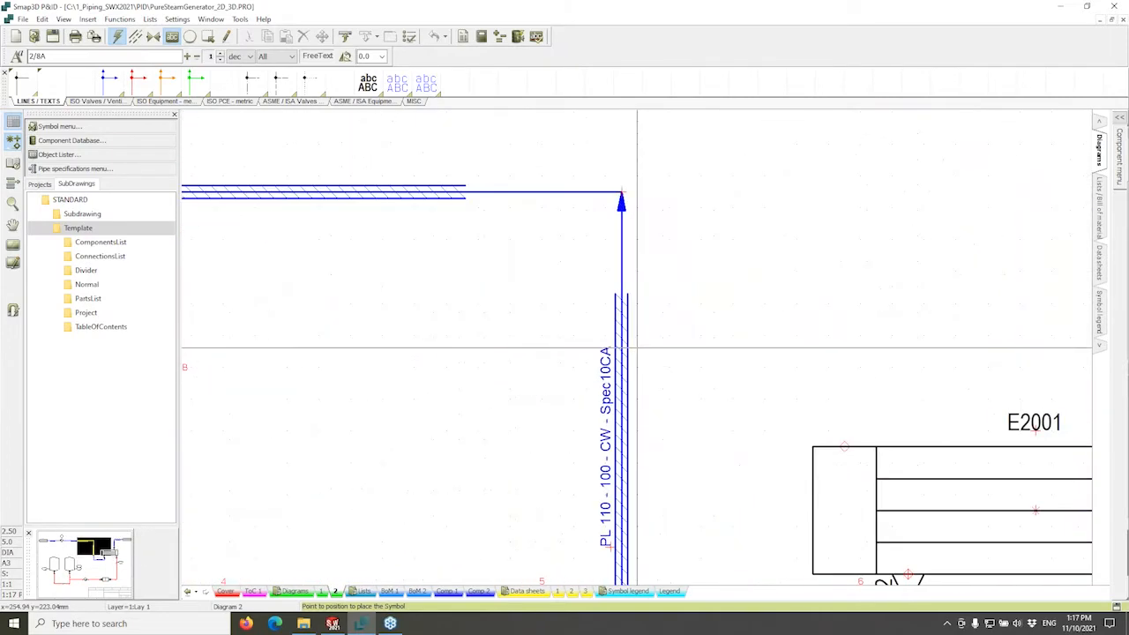
{"action": "scroll", "coordinate": [637, 347], "scroll_direction": "down", "scroll_amount": 2}
{"action": "mouse_move", "coordinate": [591, 338]}
{"action": "middle_mouse_down"}
{"action": "mouse_move", "coordinate": [750, 301]}
{"action": "mouse_move", "coordinate": [658, 247]}
{"action": "middle_mouse_up"}
{"action": "scroll", "coordinate": [730, 299], "scroll_direction": "down", "scroll_amount": 1}
{"action": "scroll", "coordinate": [658, 257], "scroll_direction": "down", "scroll_amount": 1}
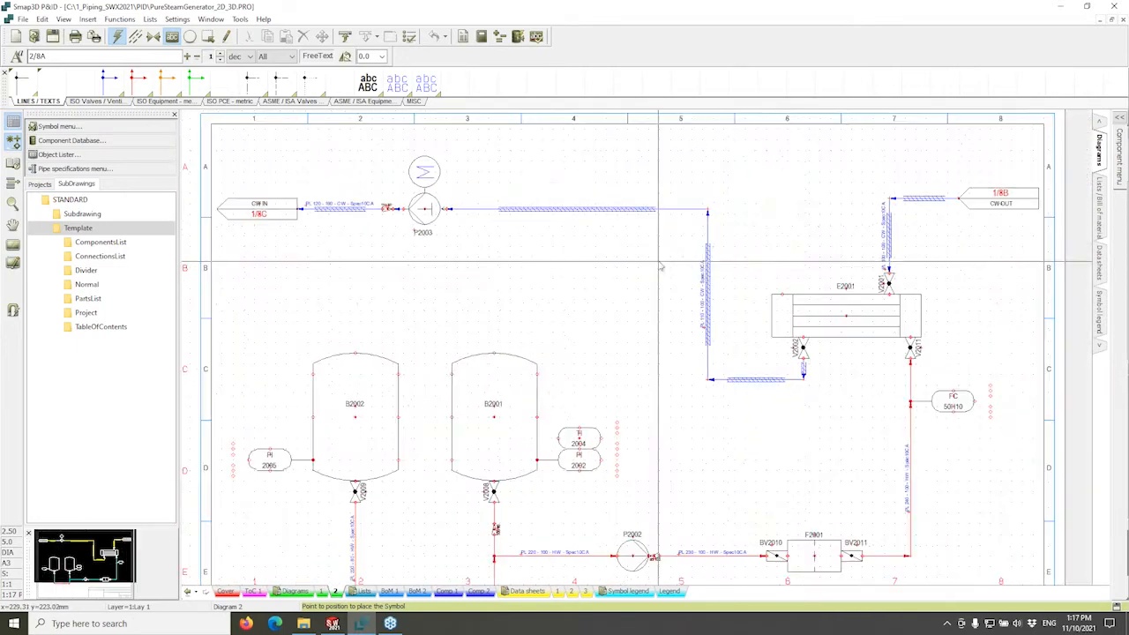
{"action": "middle_click_drag", "start_coordinate": [653, 319], "coordinate": [598, 285]}
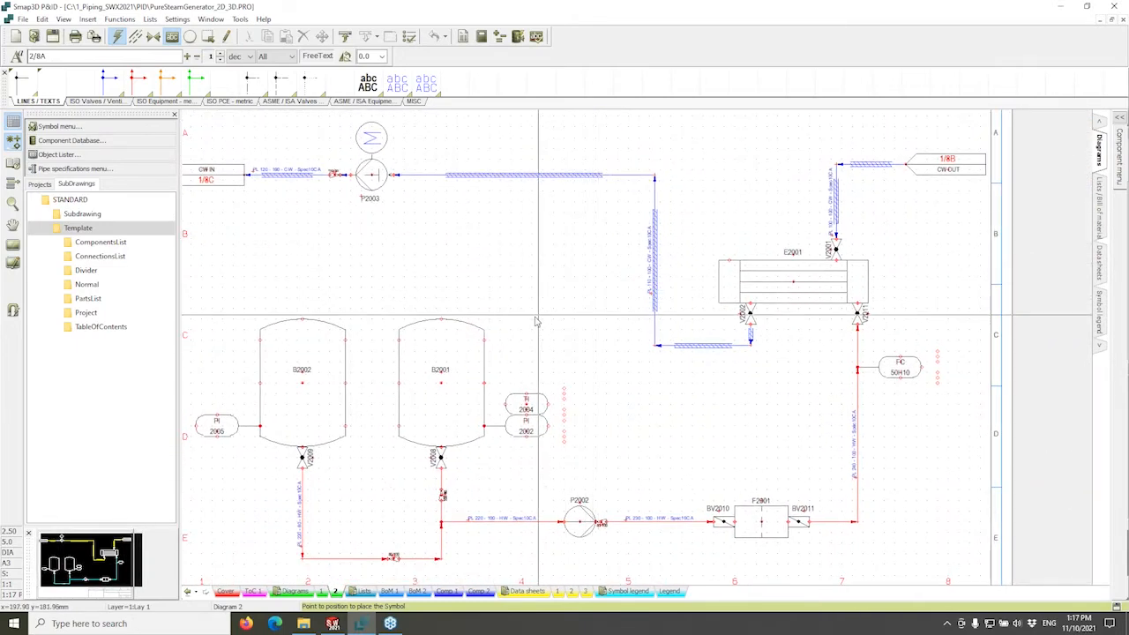
{"action": "double_click", "coordinate": [452, 345]}
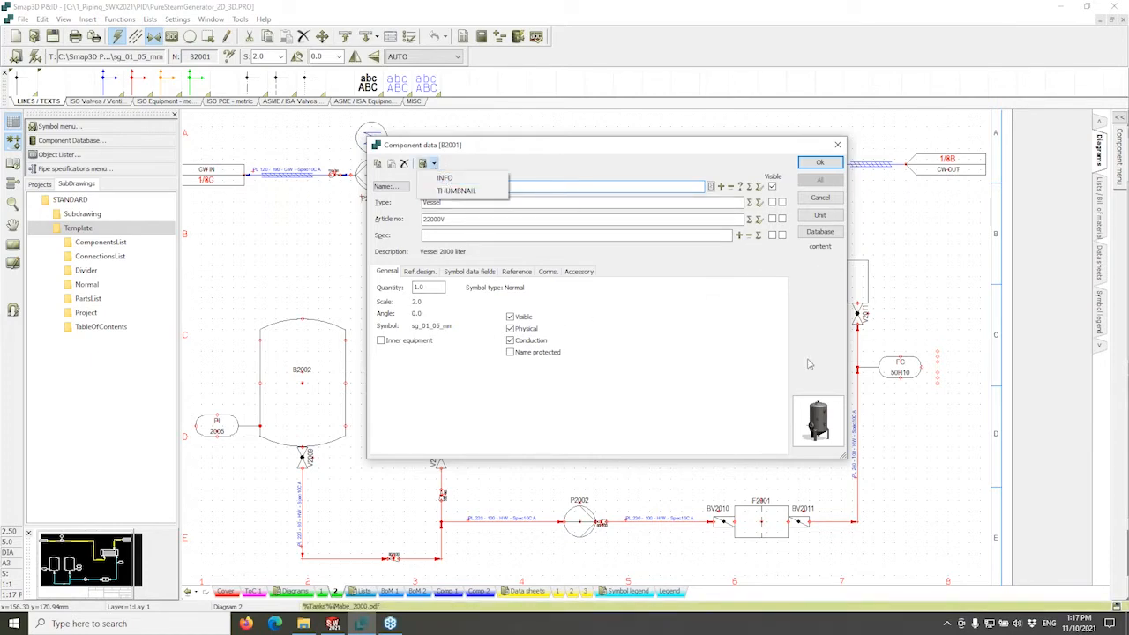
Open the 2000 liter vessel's database record in the Record Editor, enlarged to show INFO and THUMBNAIL.
{"action": "left_click", "coordinate": [815, 236]}
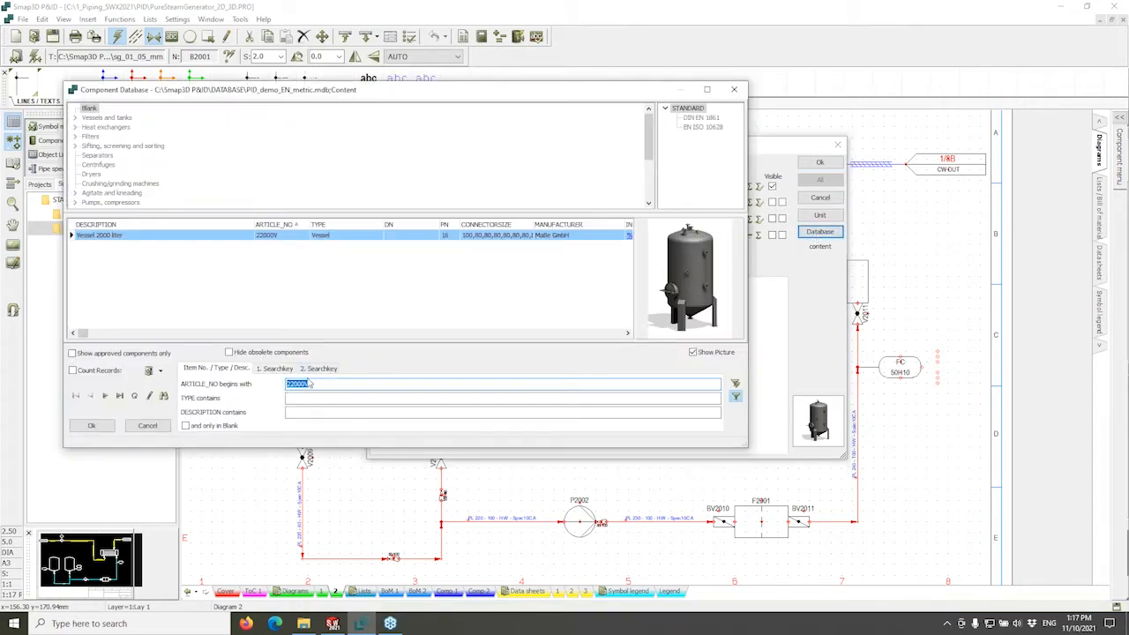
{"action": "left_click", "coordinate": [150, 396]}
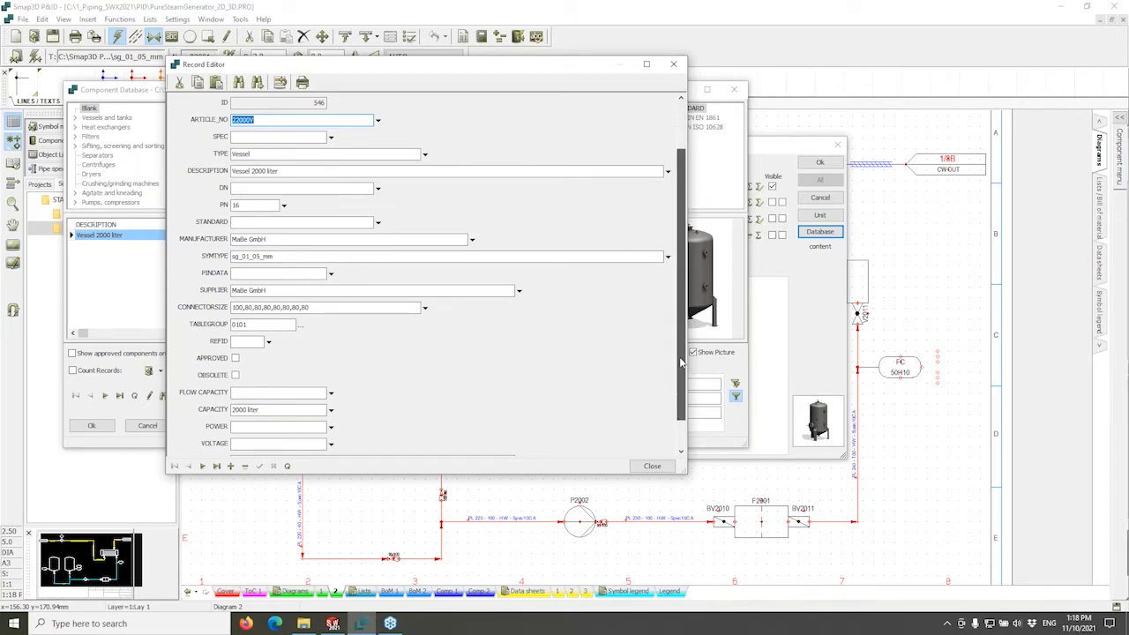
{"action": "left_click_drag", "start_coordinate": [680, 361], "coordinate": [680, 383]}
{"action": "left_click_drag", "start_coordinate": [683, 473], "coordinate": [715, 546]}
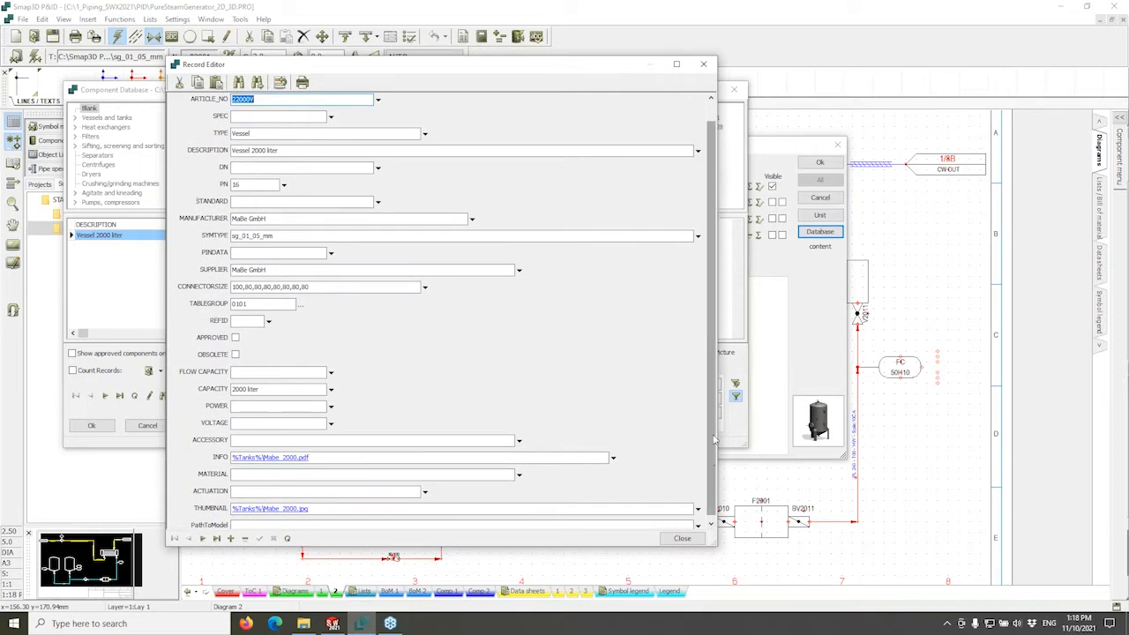
{"action": "scroll", "coordinate": [520, 185], "scroll_direction": "up", "scroll_amount": 1}
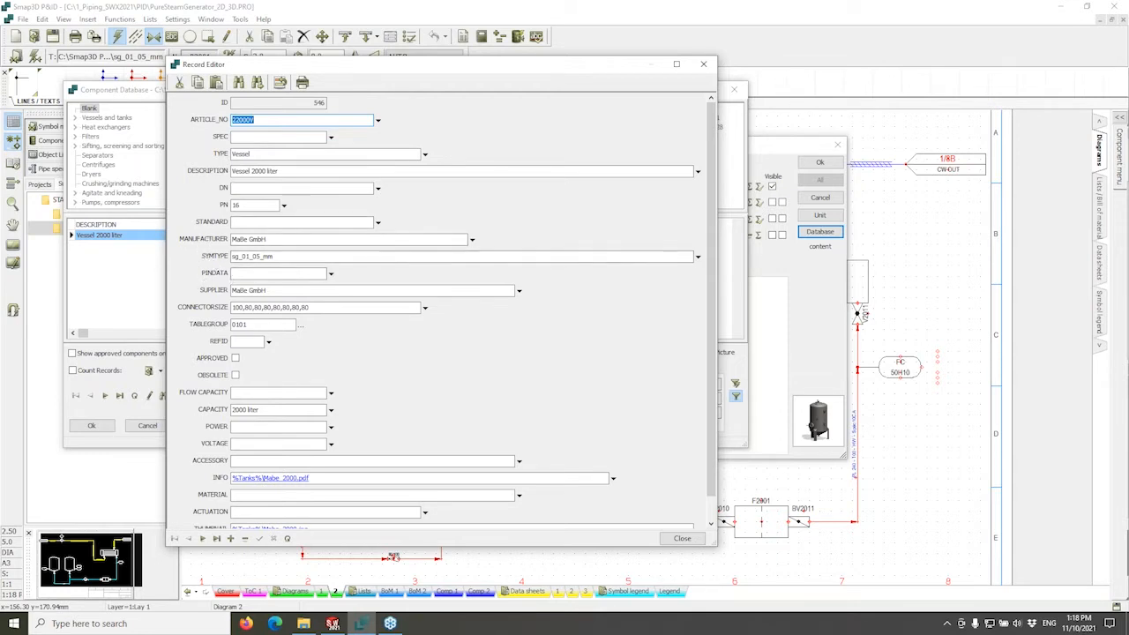
Close the Record Editor, the component database and B2001's component data.
{"action": "left_click", "coordinate": [704, 66]}
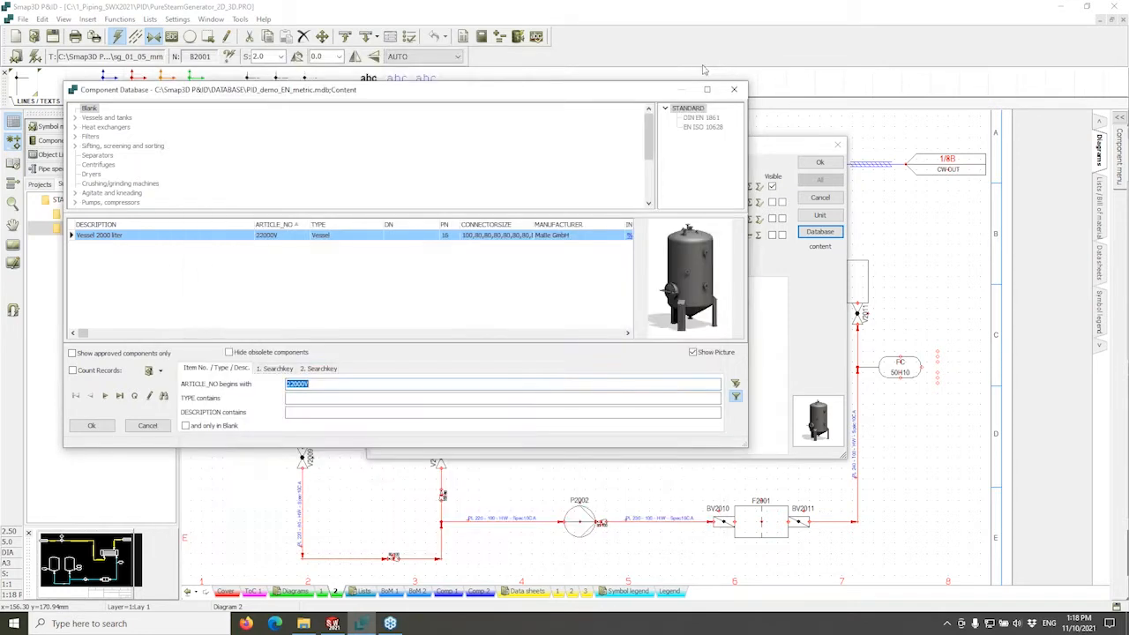
{"action": "left_click", "coordinate": [733, 91]}
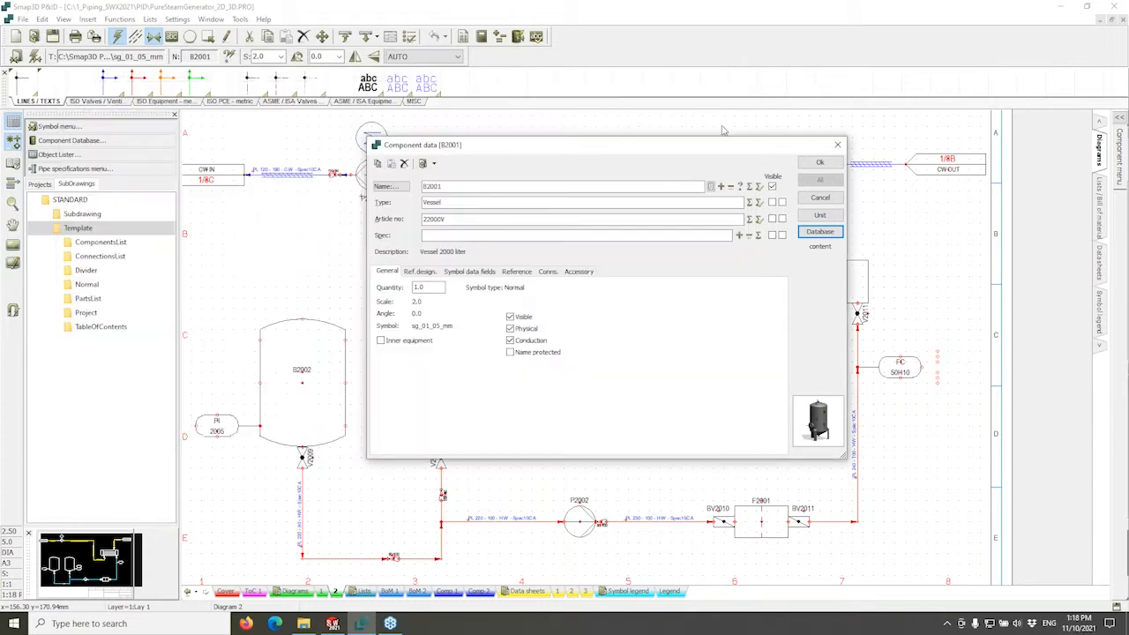
{"action": "left_click", "coordinate": [837, 144]}
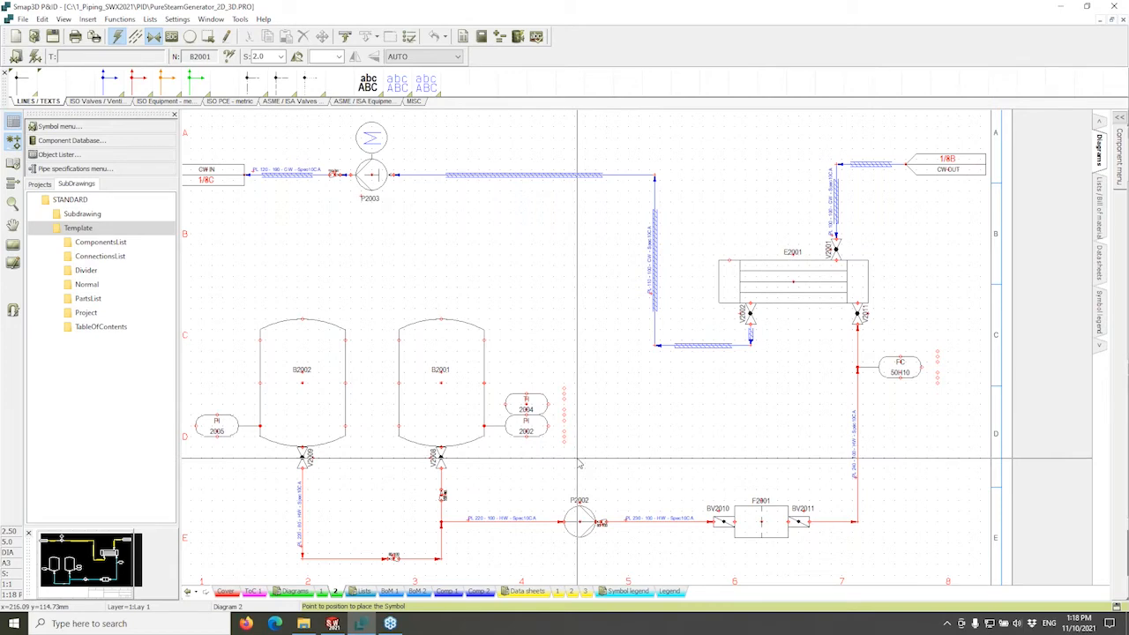
Show the top of the BoM Dia 2 bill of materials and accept the changed database settings.
{"action": "left_click", "coordinate": [418, 591]}
{"action": "scroll", "coordinate": [424, 335], "scroll_direction": "up", "scroll_amount": 3}
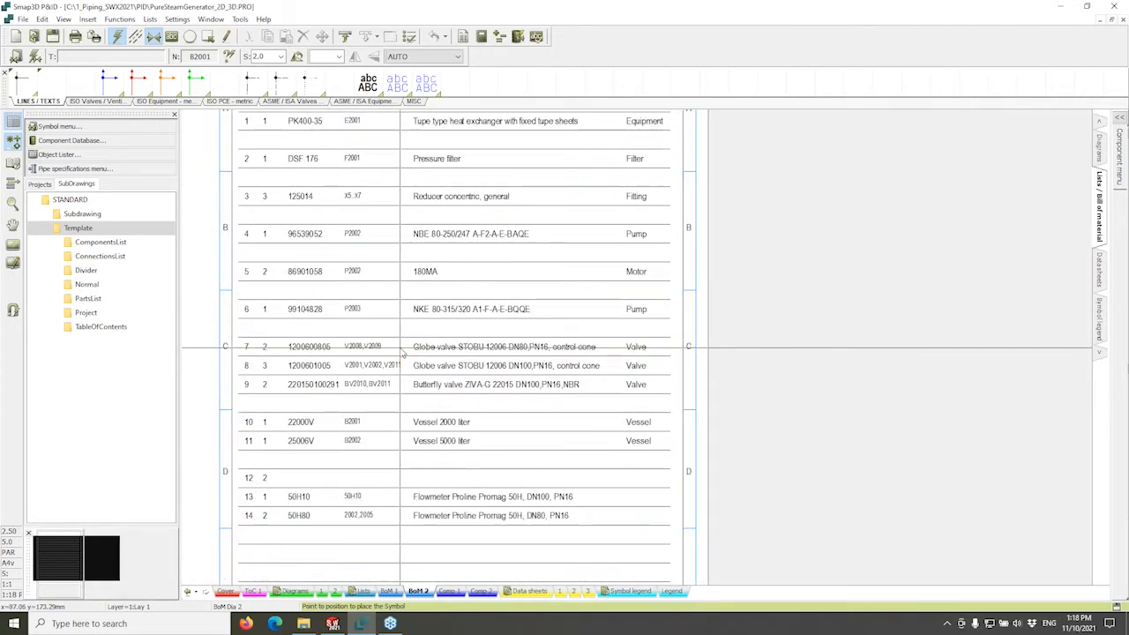
{"action": "middle_click_drag", "start_coordinate": [422, 324], "coordinate": [429, 386]}
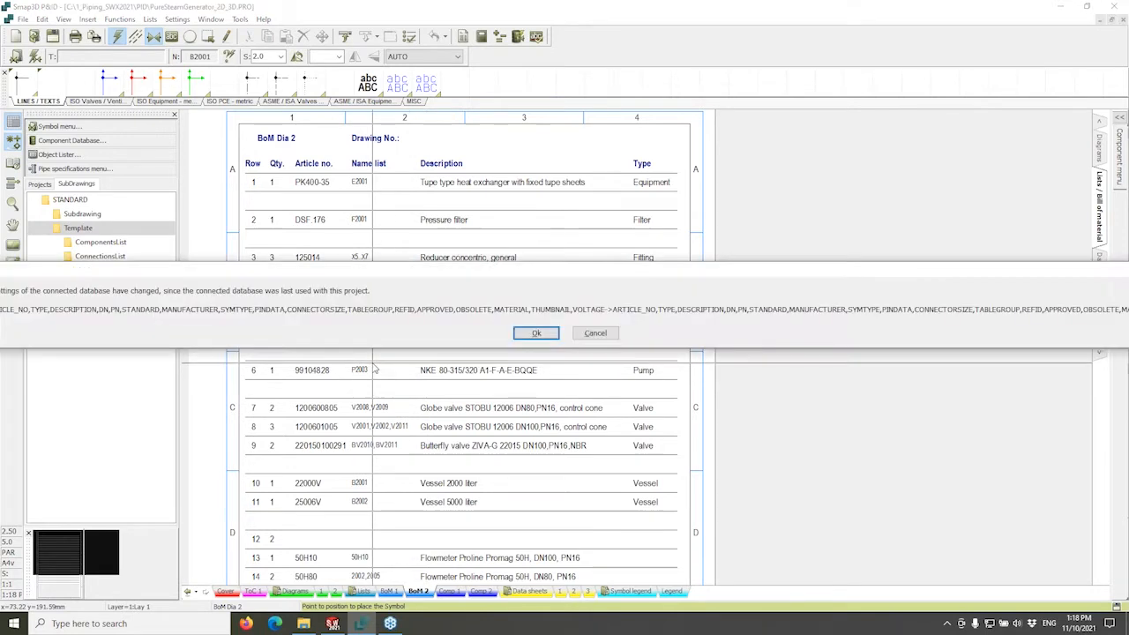
{"action": "left_click", "coordinate": [538, 333]}
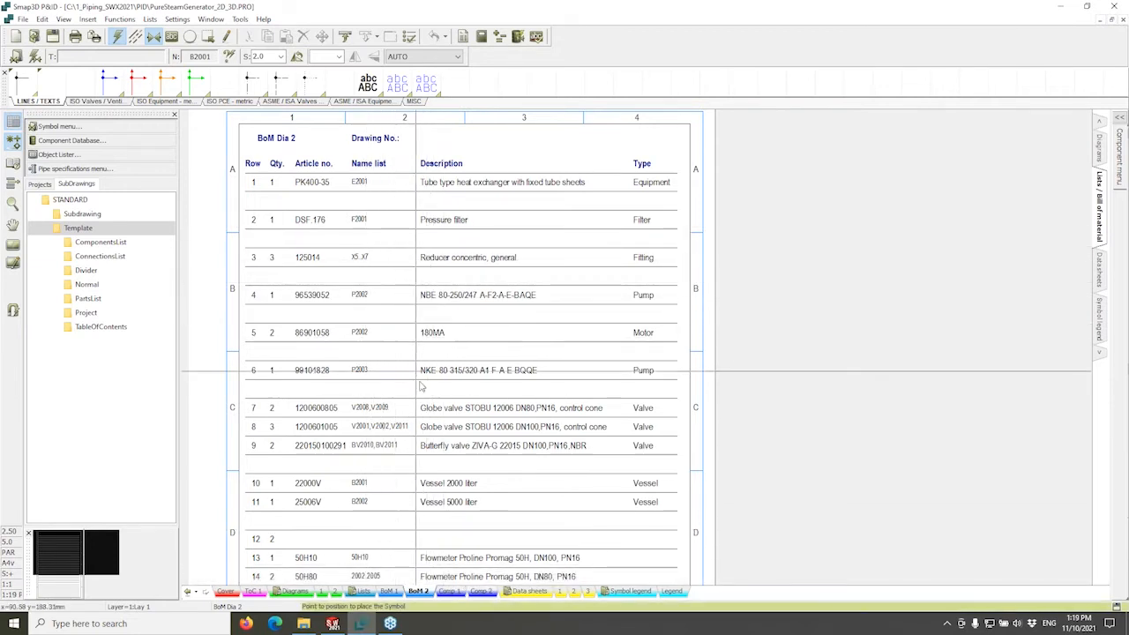
Open the Comp Dia 2 component list and bring the start of the table into view.
{"action": "left_click", "coordinate": [478, 593]}
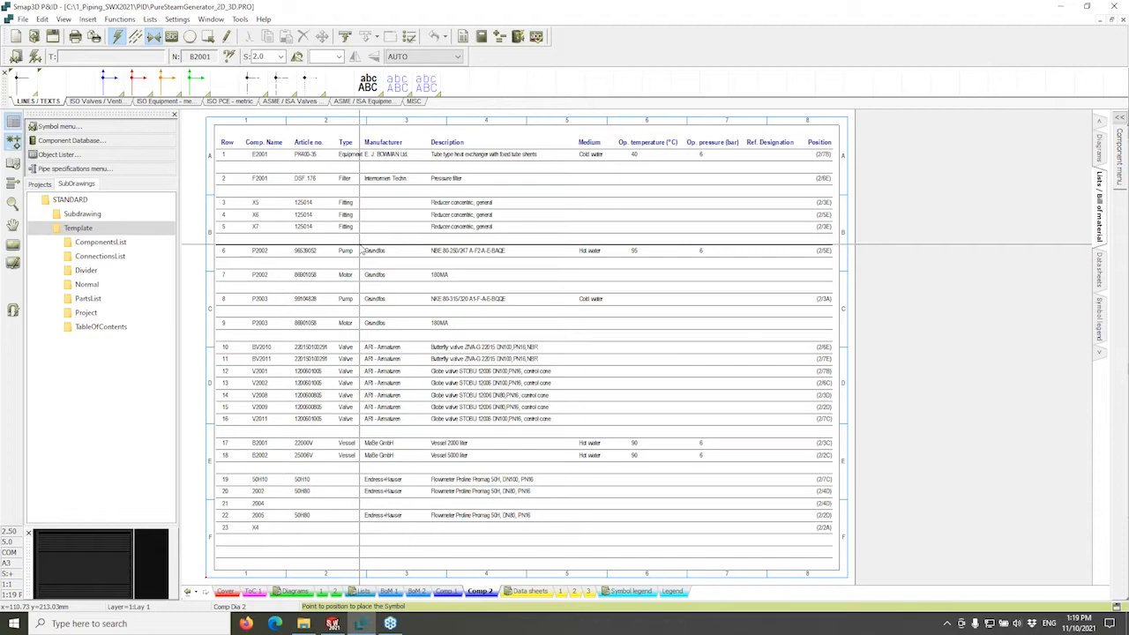
{"action": "scroll", "coordinate": [360, 245], "scroll_direction": "up", "scroll_amount": 1}
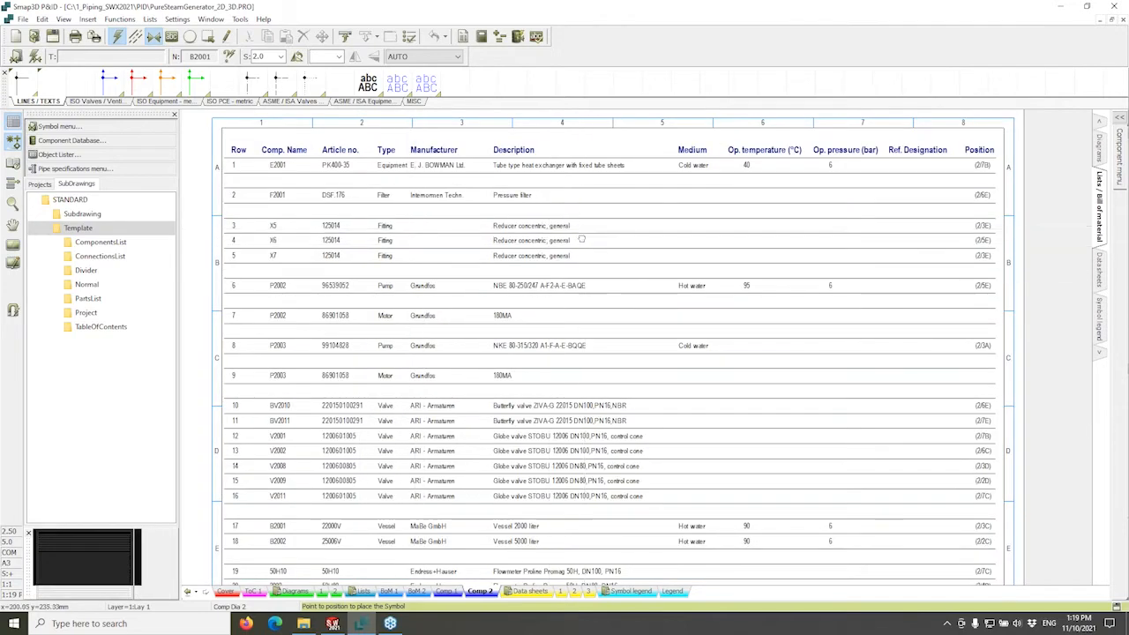
{"action": "middle_click_drag", "start_coordinate": [583, 237], "coordinate": [574, 246]}
{"action": "scroll", "coordinate": [565, 243], "scroll_direction": "up", "scroll_amount": 1}
{"action": "scroll", "coordinate": [648, 258], "scroll_direction": "up", "scroll_amount": 1}
{"action": "middle_click_drag", "start_coordinate": [648, 258], "coordinate": [772, 265]}
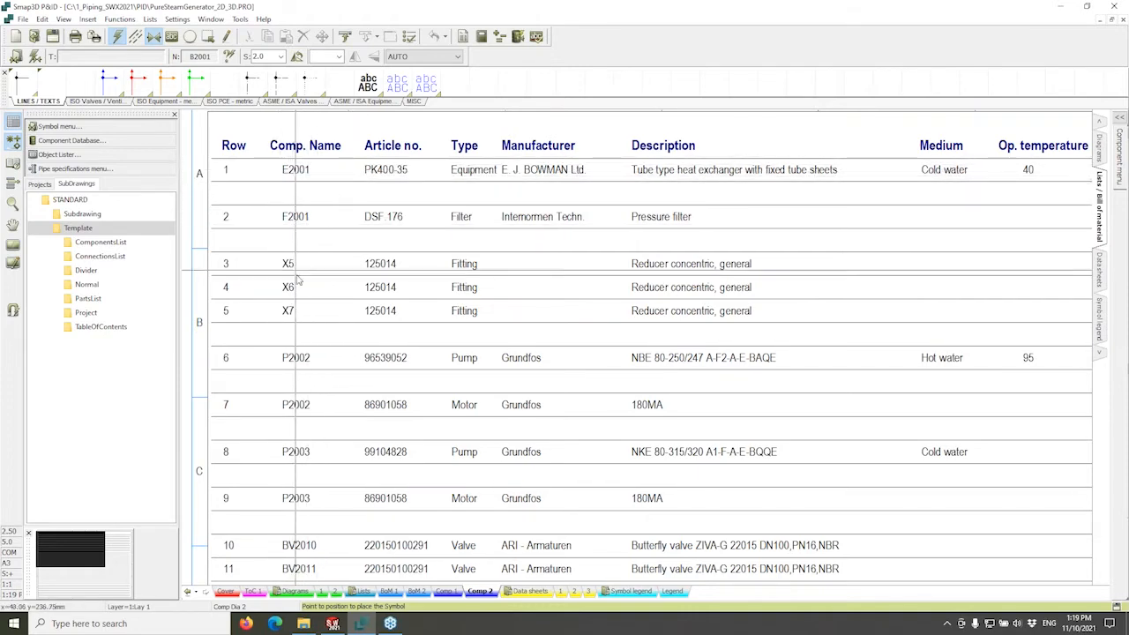
Pan around the component table to review rows 1 to 20, the right-hand columns and the article numbers.
{"action": "scroll", "coordinate": [348, 319], "scroll_direction": "down", "scroll_amount": 3}
{"action": "scroll", "coordinate": [350, 319], "scroll_direction": "down", "scroll_amount": 2}
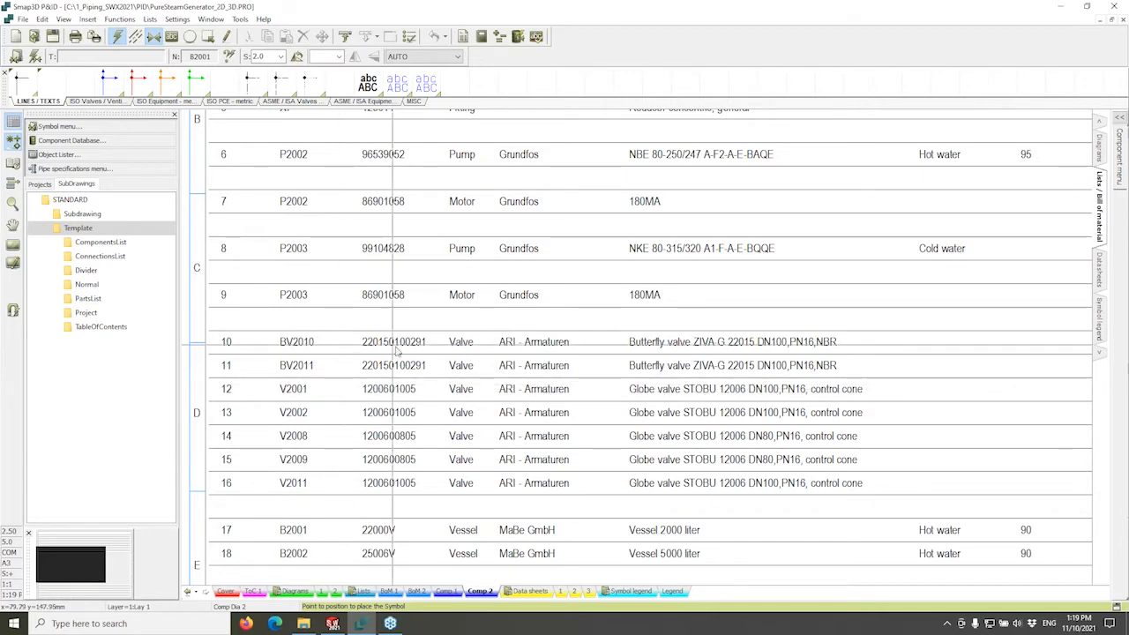
{"action": "middle_click_drag", "start_coordinate": [406, 355], "coordinate": [385, 353]}
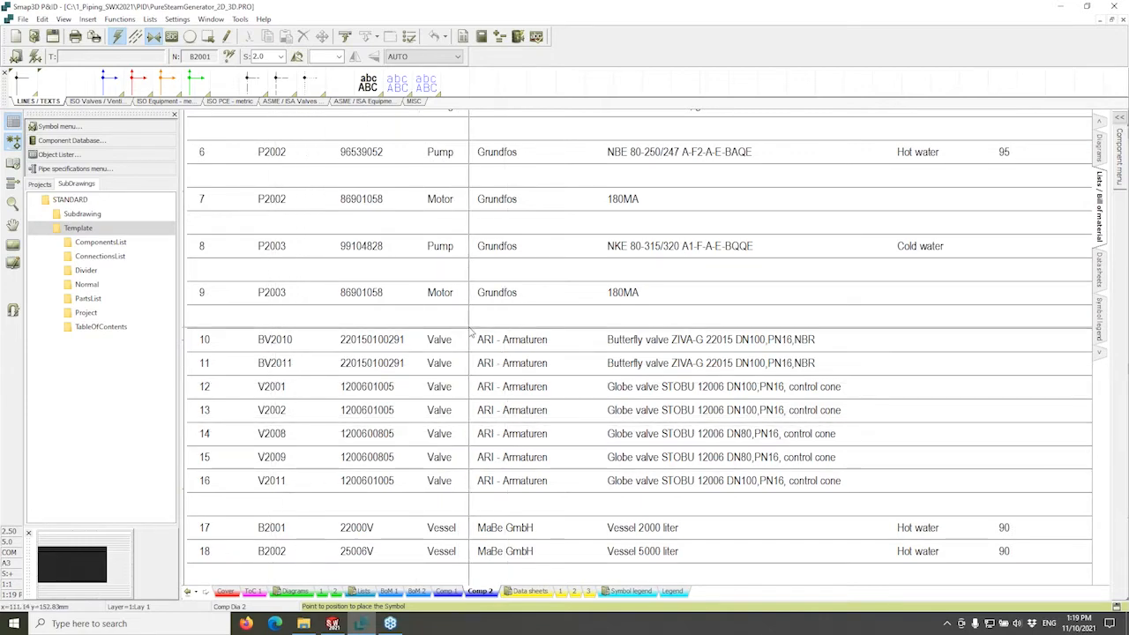
{"action": "scroll", "coordinate": [472, 332], "scroll_direction": "down", "scroll_amount": 5}
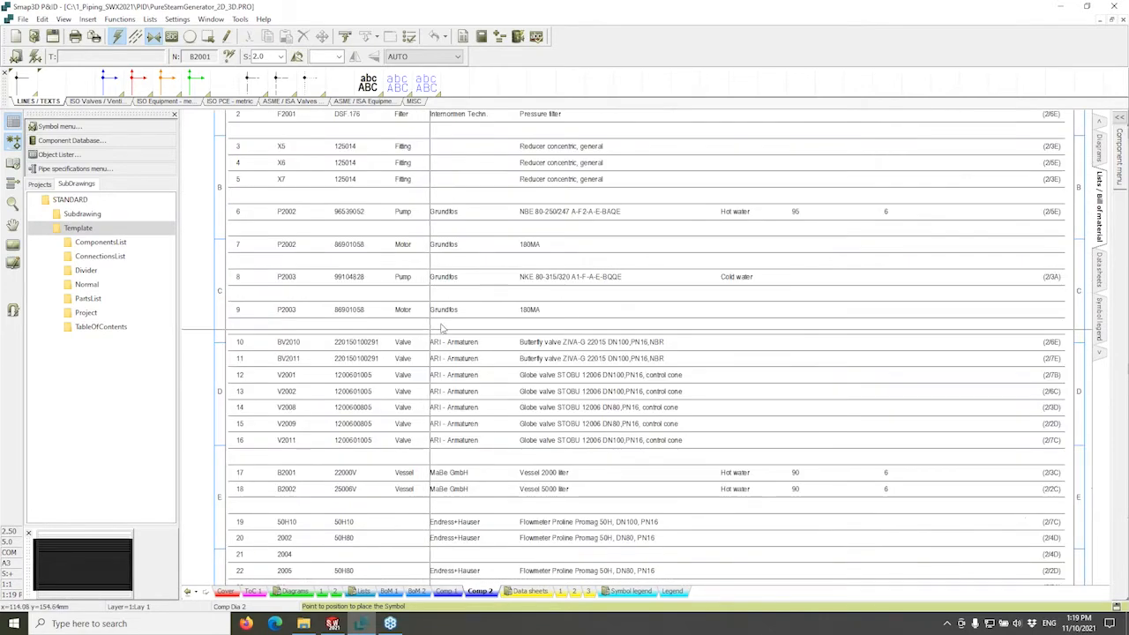
{"action": "middle_click_drag", "start_coordinate": [529, 352], "coordinate": [527, 359]}
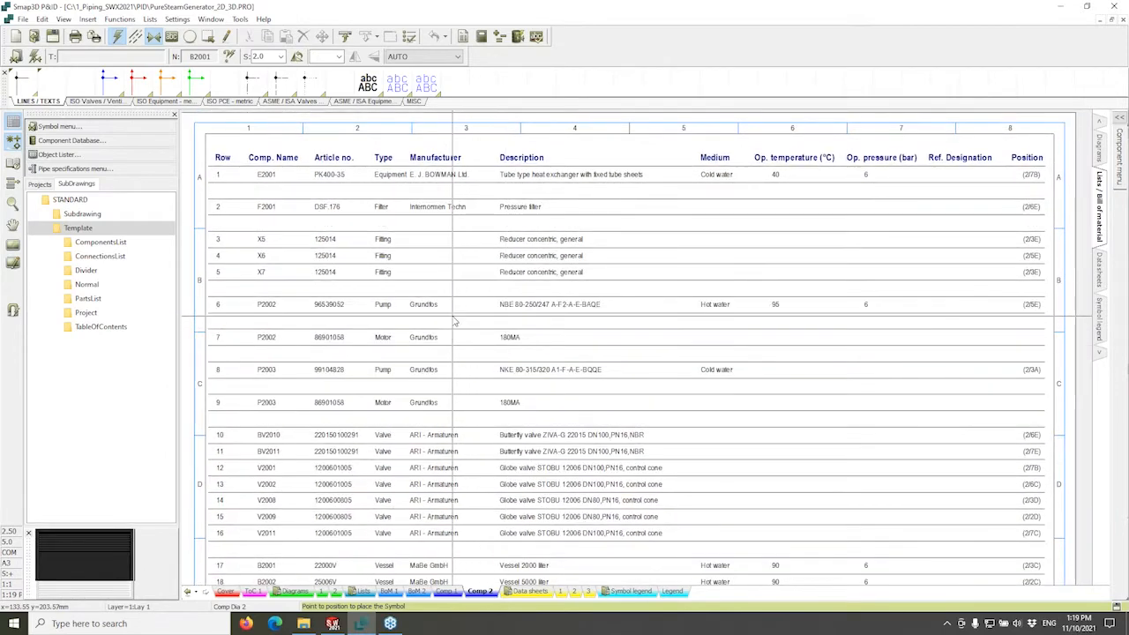
{"action": "middle_click_drag", "start_coordinate": [452, 316], "coordinate": [461, 333]}
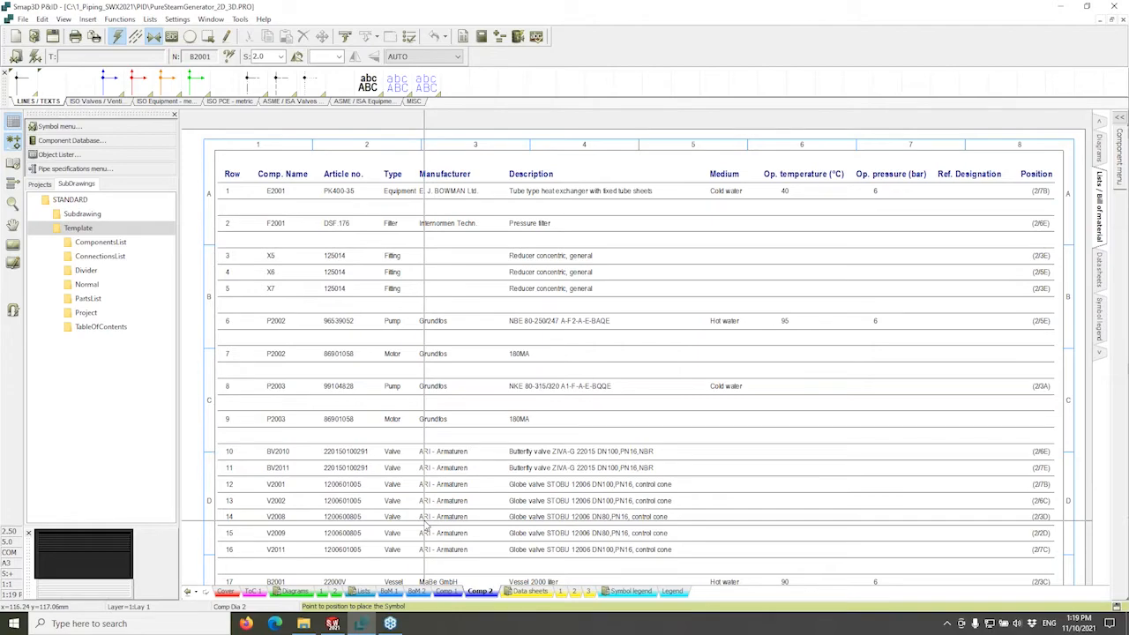
{"action": "scroll", "coordinate": [540, 280], "scroll_direction": "down", "scroll_amount": 3}
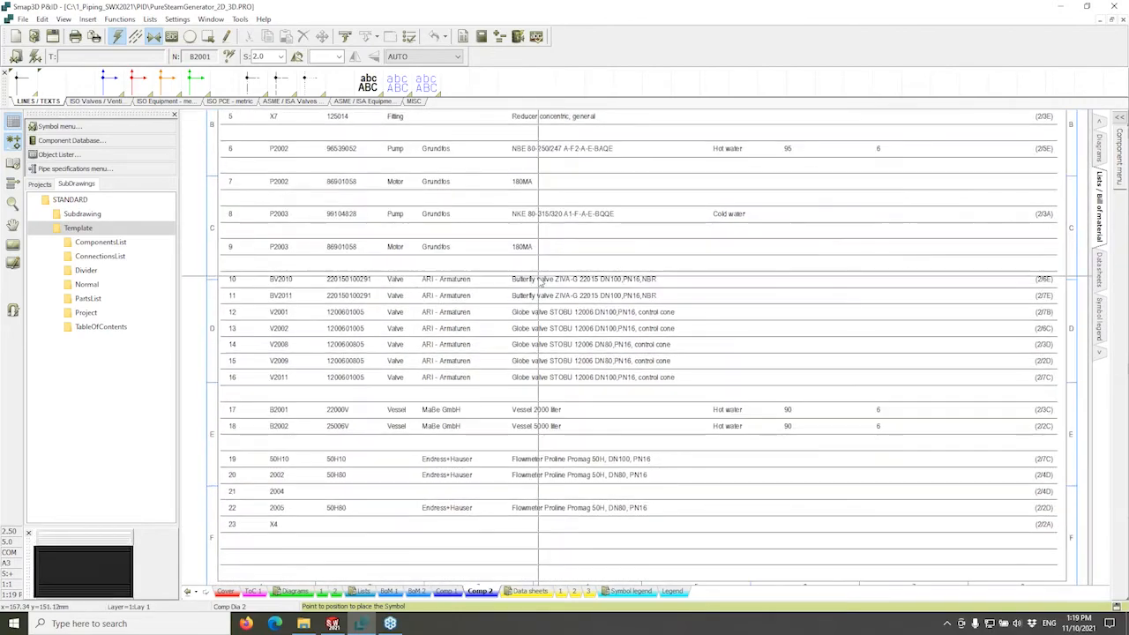
{"action": "middle_click_drag", "start_coordinate": [540, 281], "coordinate": [520, 397]}
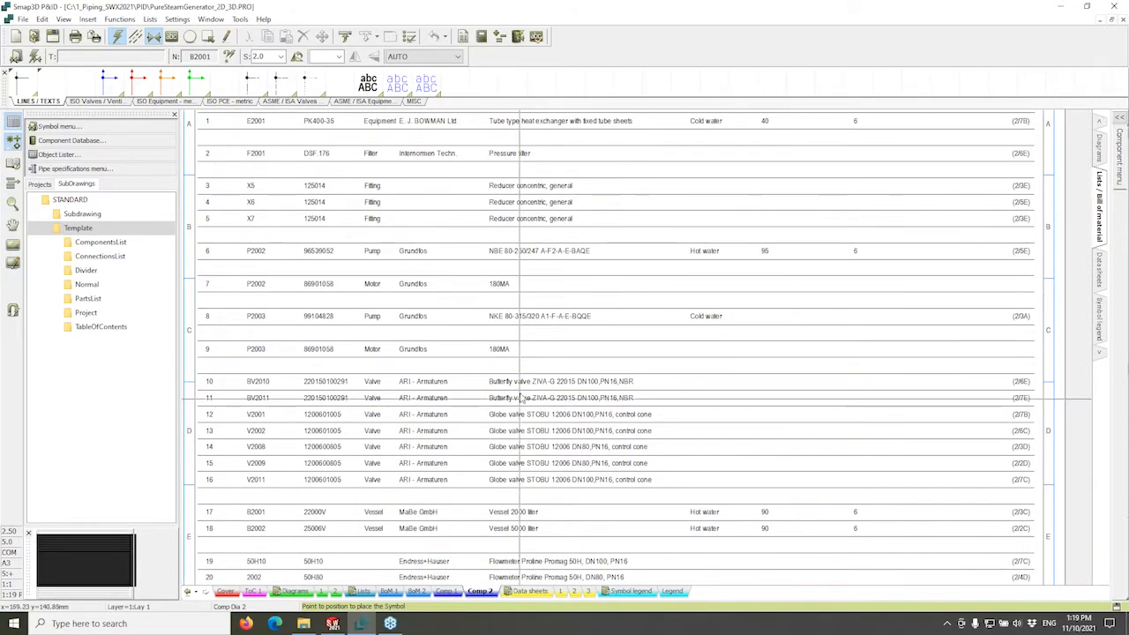
{"action": "scroll", "coordinate": [532, 375], "scroll_direction": "up", "scroll_amount": 1}
{"action": "scroll", "coordinate": [591, 355], "scroll_direction": "down", "scroll_amount": 1}
{"action": "middle_click_drag", "start_coordinate": [430, 481], "coordinate": [499, 369]}
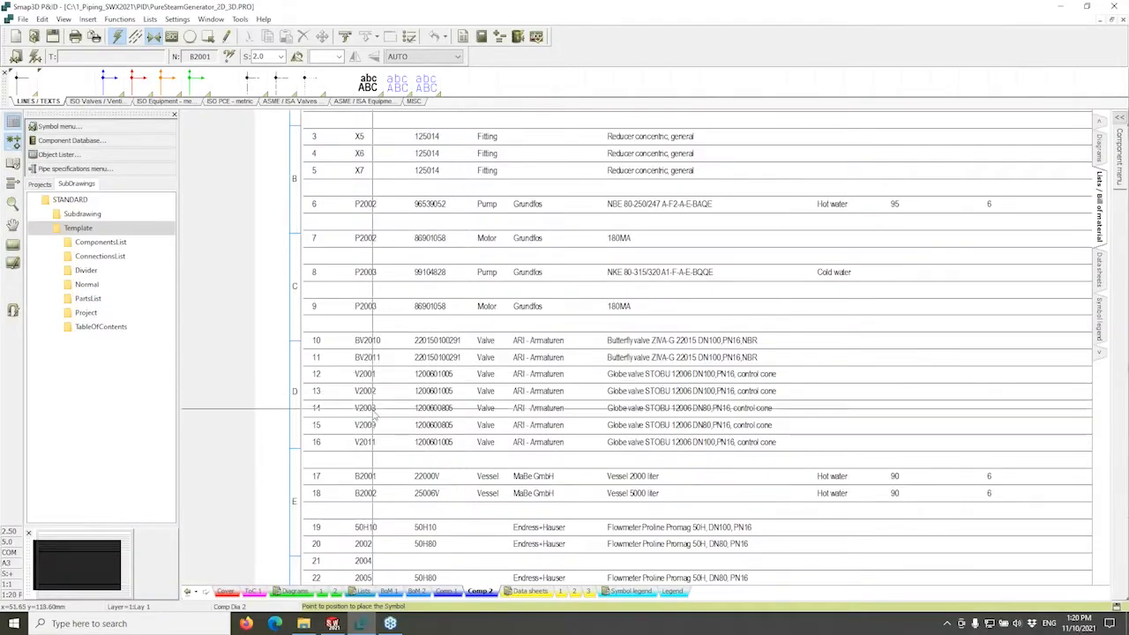
{"action": "scroll", "coordinate": [374, 411], "scroll_direction": "up", "scroll_amount": 2}
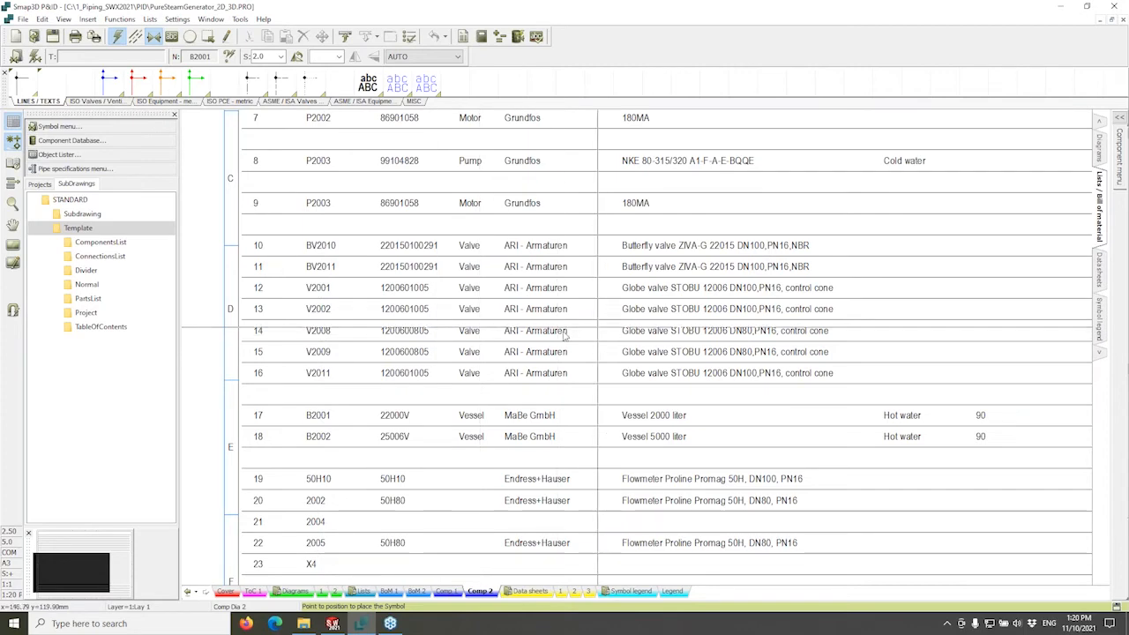
{"action": "middle_click_drag", "start_coordinate": [609, 337], "coordinate": [344, 341]}
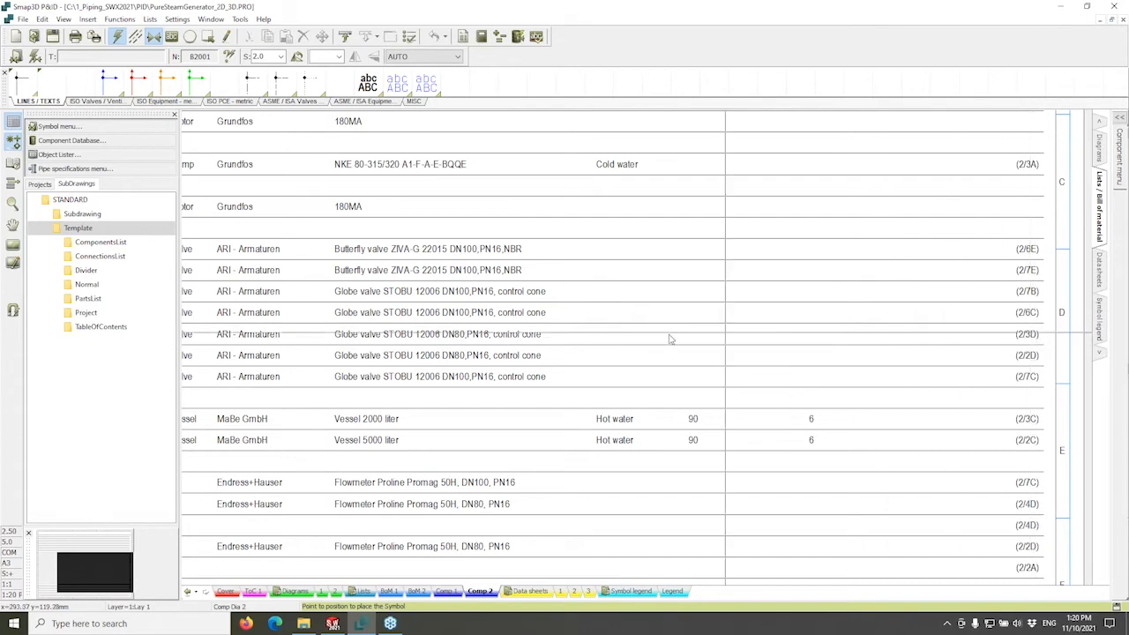
{"action": "middle_click_drag", "start_coordinate": [417, 350], "coordinate": [578, 337]}
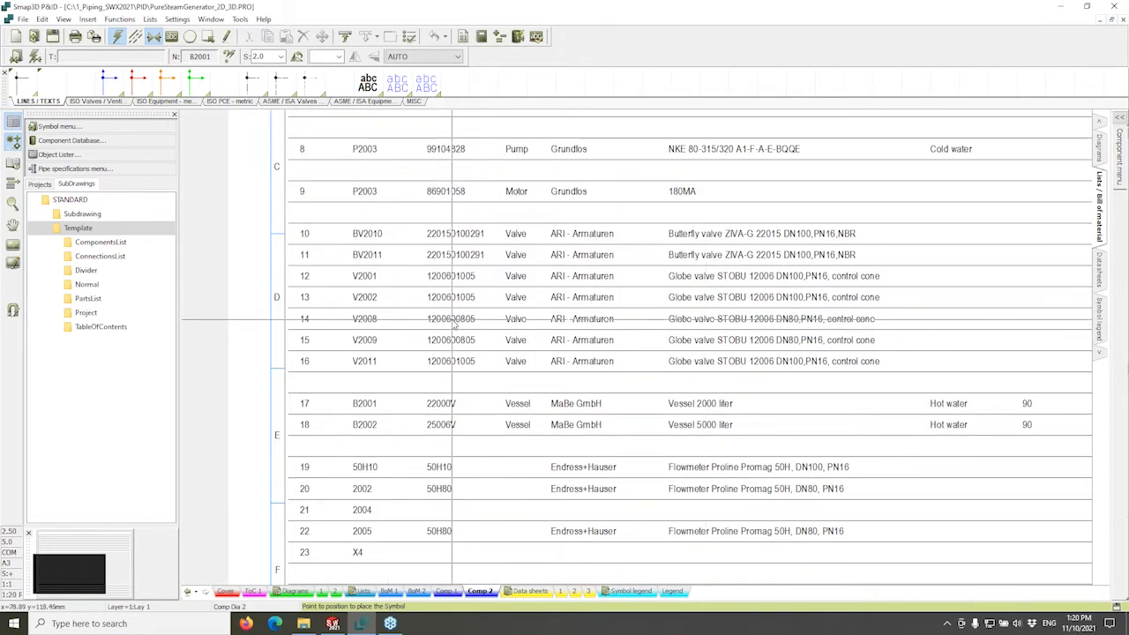
Jump from the list to valve V2008 on Diagram 2 and select it.
{"action": "double_click", "coordinate": [464, 321]}
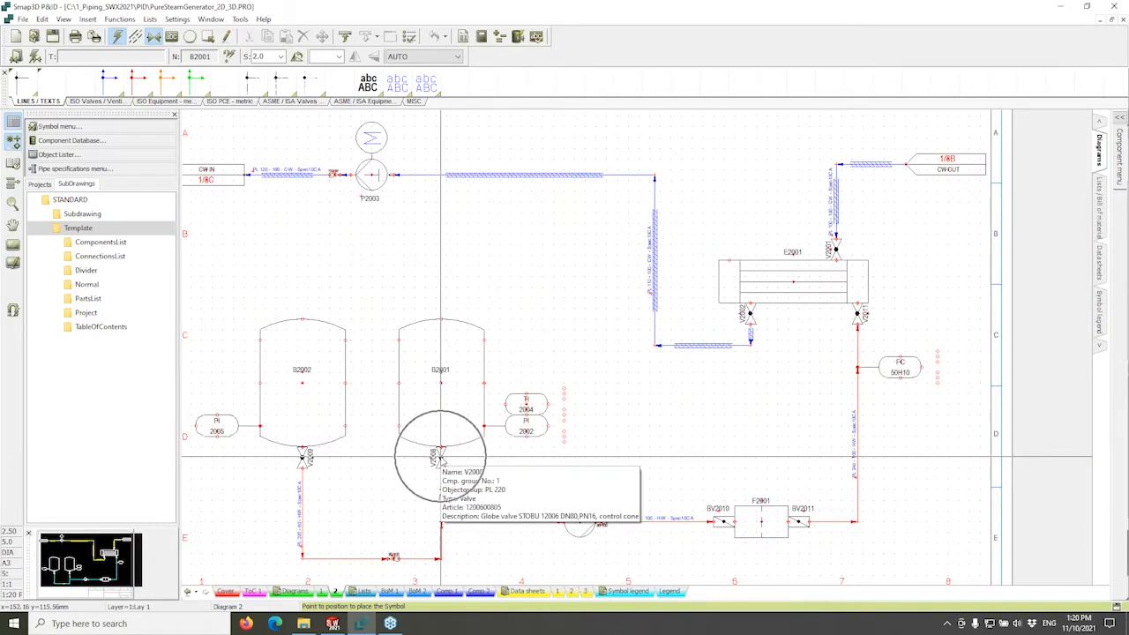
{"action": "scroll", "coordinate": [440, 457], "scroll_direction": "up", "scroll_amount": 3}
{"action": "scroll", "coordinate": [653, 363], "scroll_direction": "up", "scroll_amount": 2}
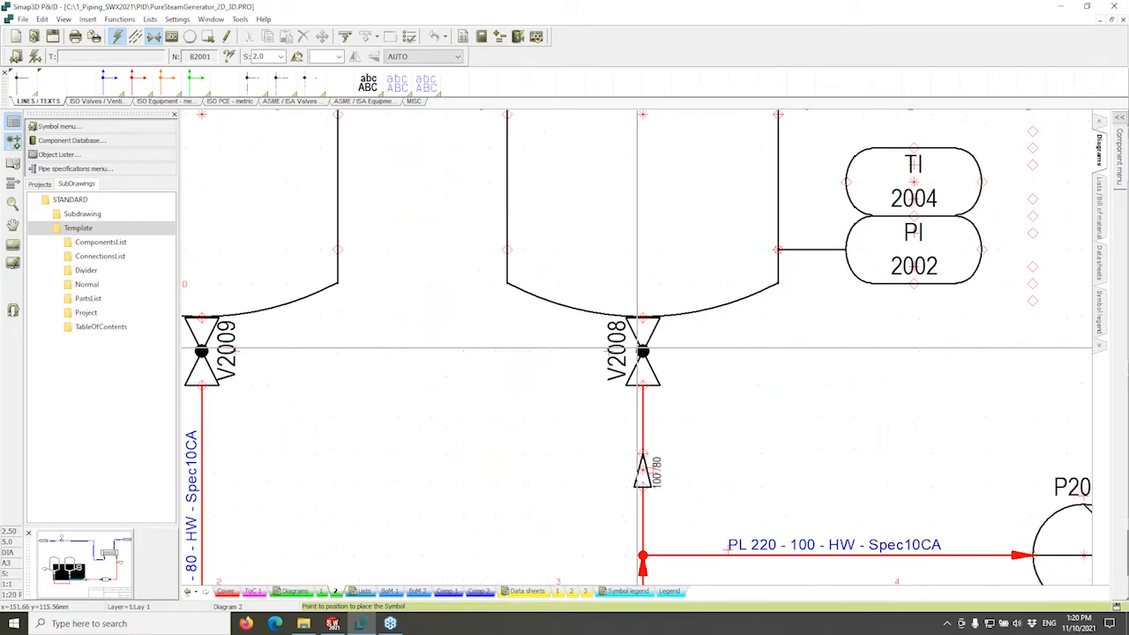
{"action": "left_click", "coordinate": [655, 369]}
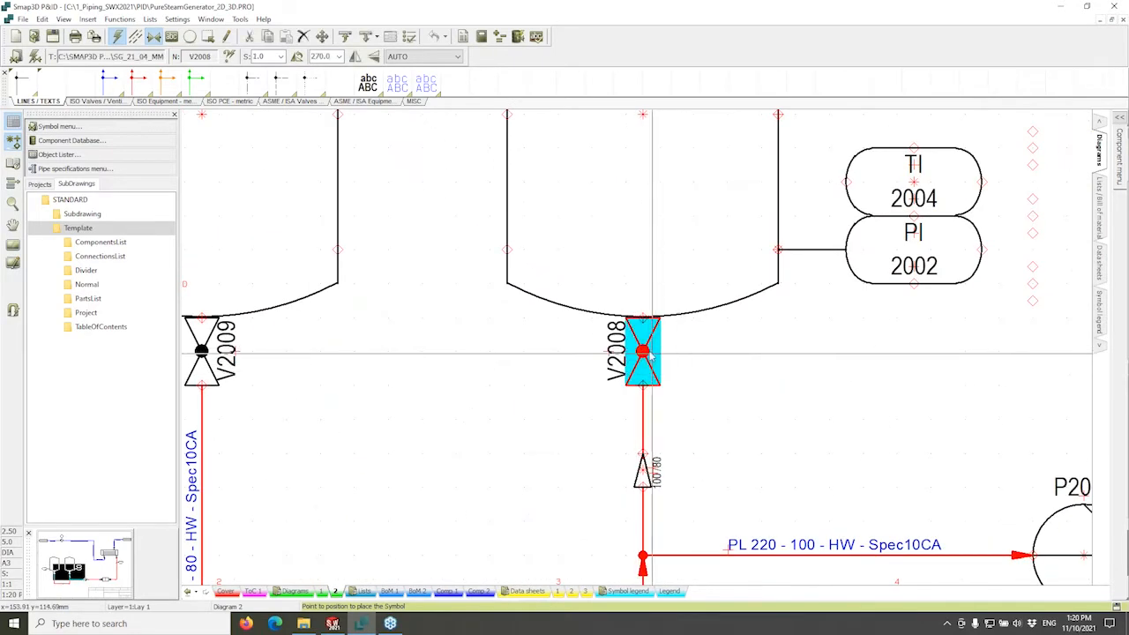
{"action": "scroll", "coordinate": [702, 357], "scroll_direction": "down", "scroll_amount": 5}
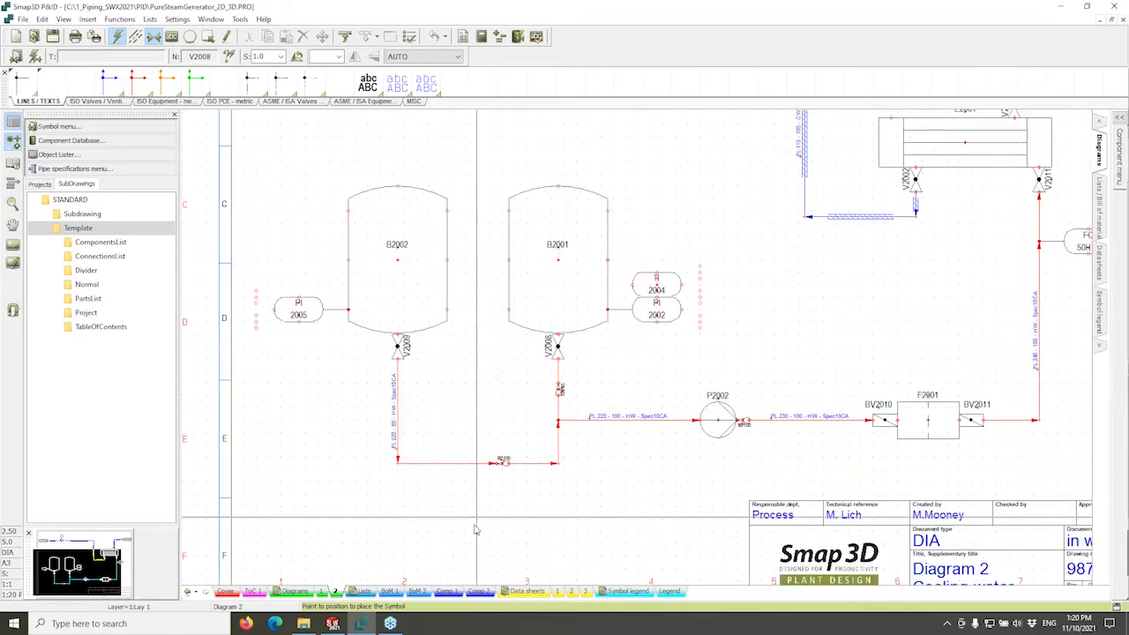
Return to the Comp 2 components list and look through the Settings menu commands.
{"action": "left_click", "coordinate": [479, 592]}
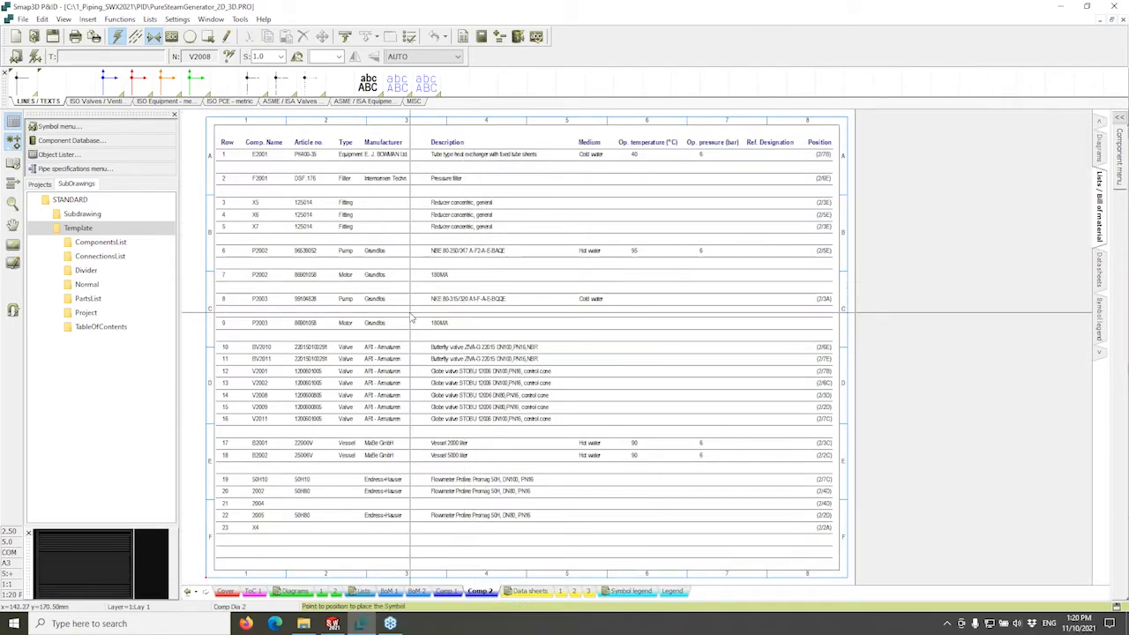
{"action": "scroll", "coordinate": [411, 317], "scroll_direction": "up", "scroll_amount": 1}
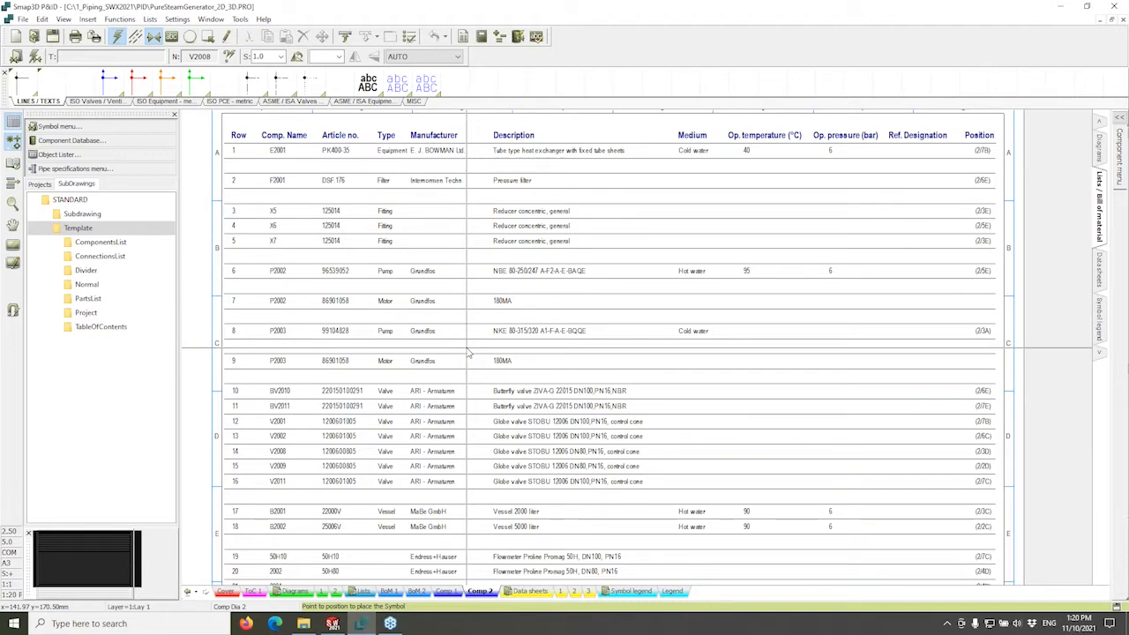
{"action": "left_click", "coordinate": [176, 20]}
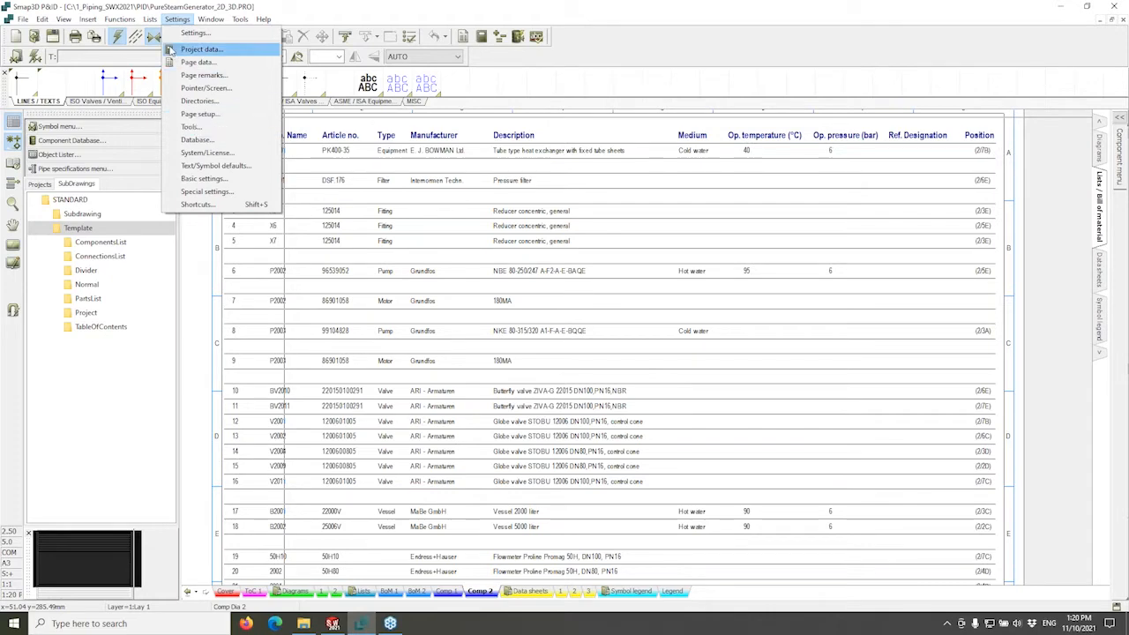
{"action": "mouse_move", "coordinate": [150, 19]}
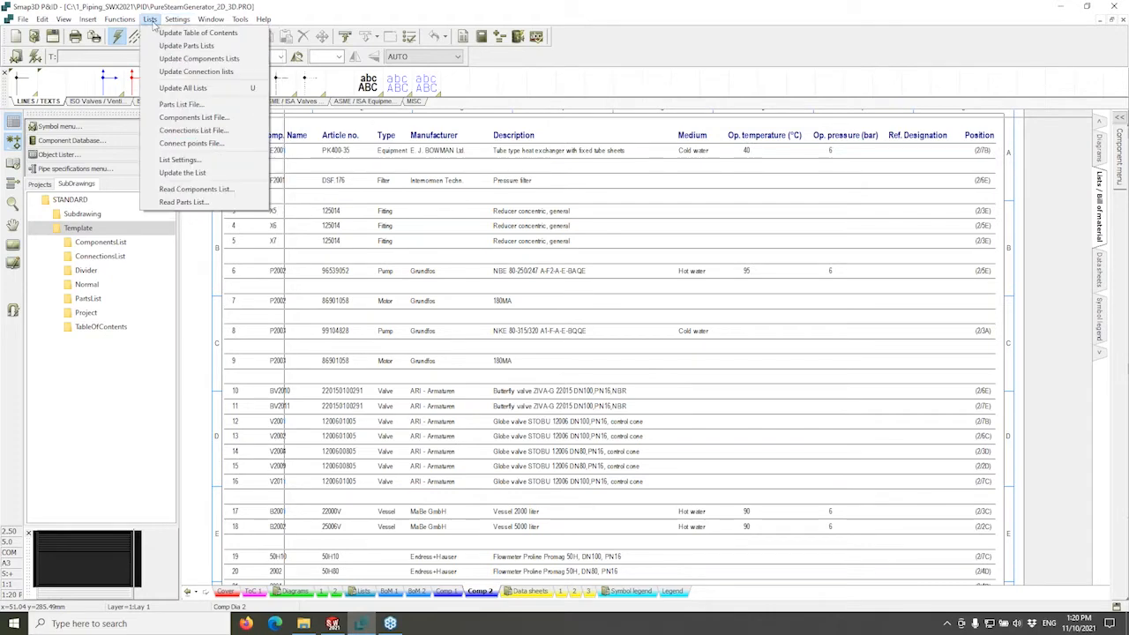
Export the components list as a Microsoft Excel (Excel 2007) file after trying comma separated, column and XML formats.
{"action": "left_click", "coordinate": [172, 120]}
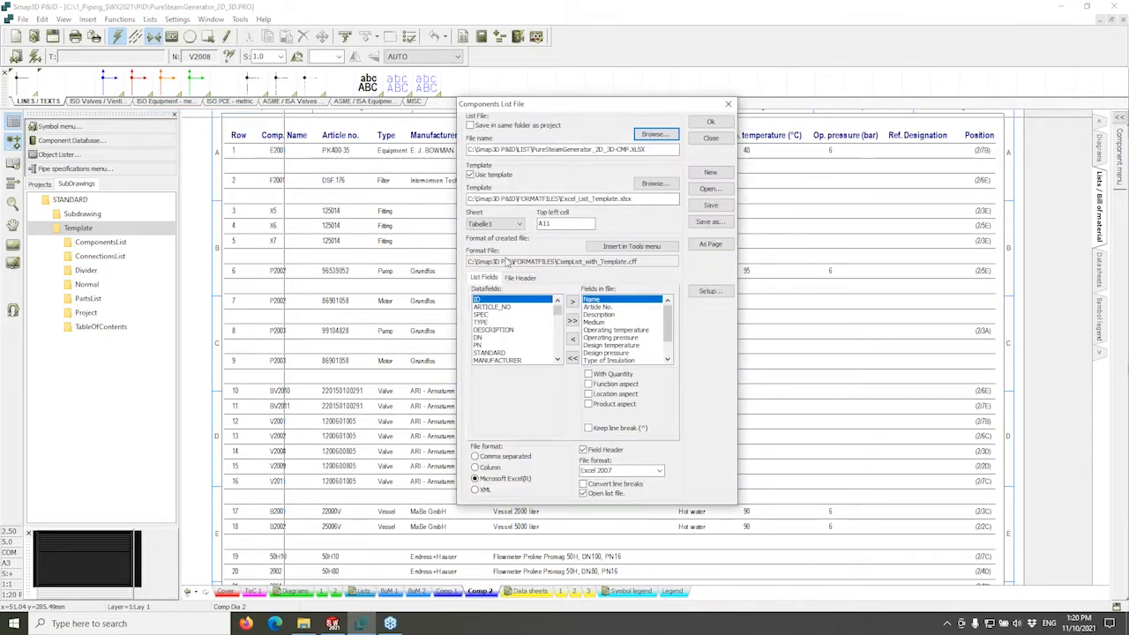
{"action": "left_click", "coordinate": [475, 457]}
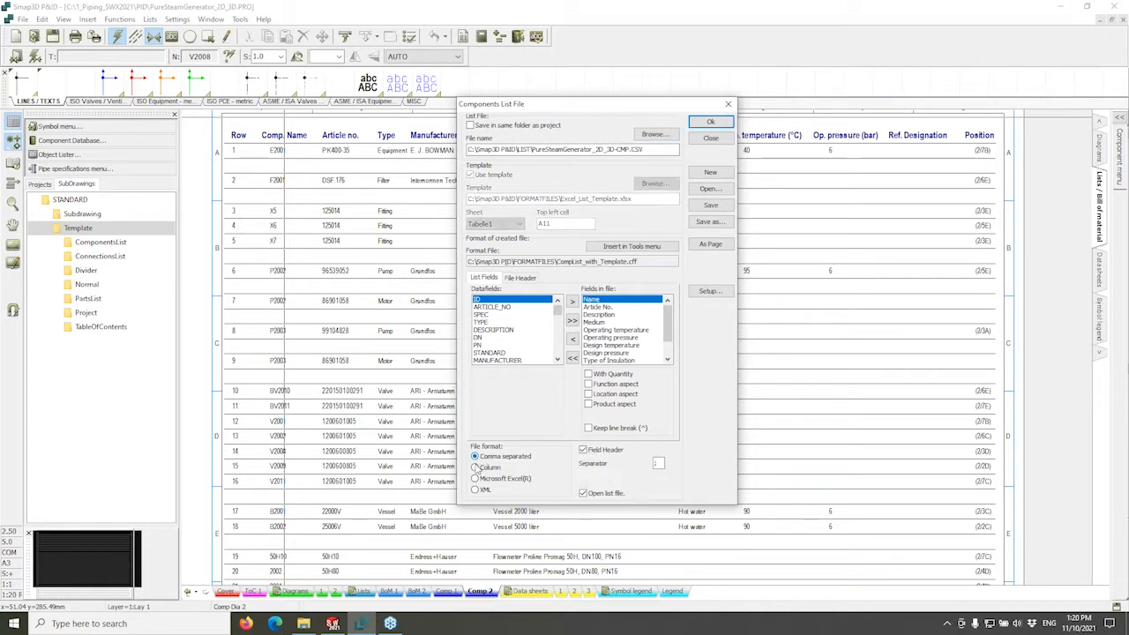
{"action": "left_click", "coordinate": [475, 467]}
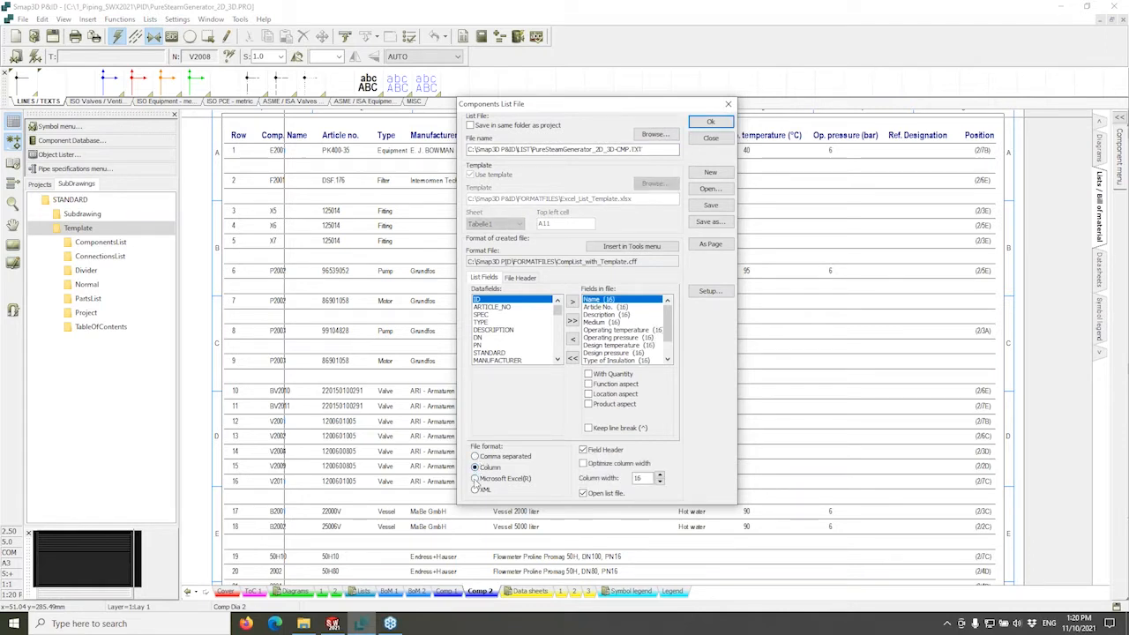
{"action": "left_click", "coordinate": [475, 479]}
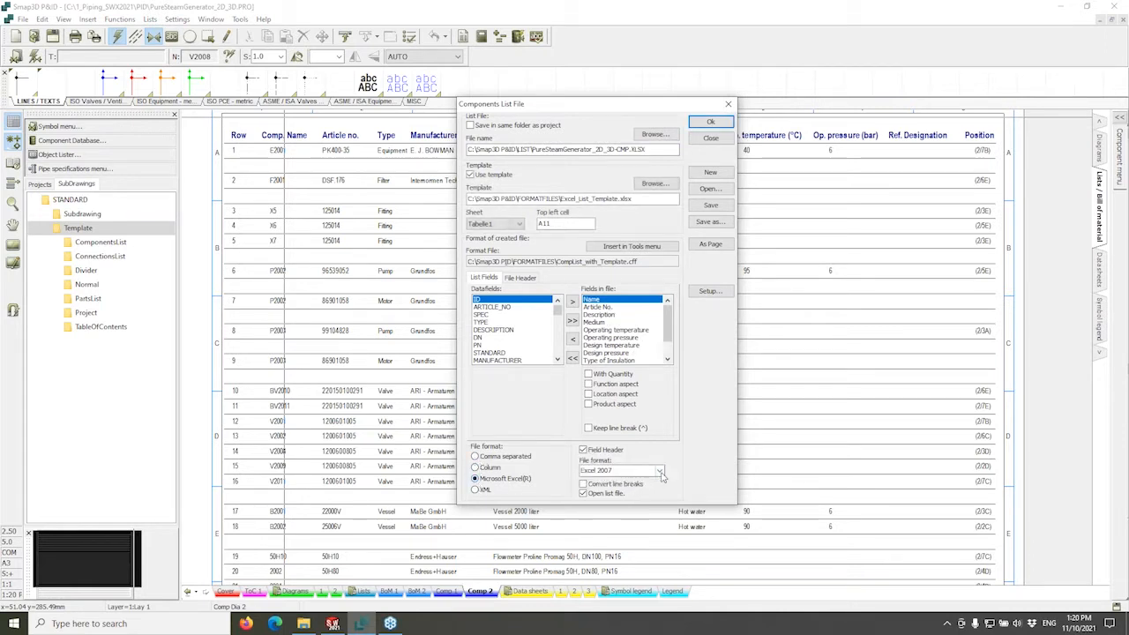
{"action": "left_click", "coordinate": [477, 491]}
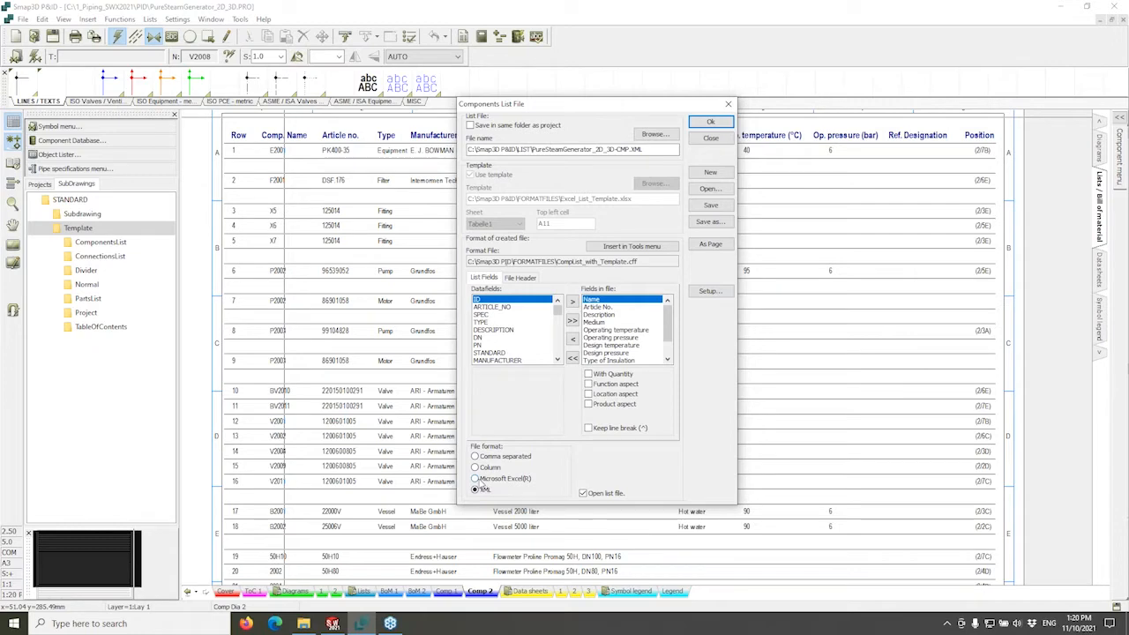
{"action": "left_click", "coordinate": [476, 479]}
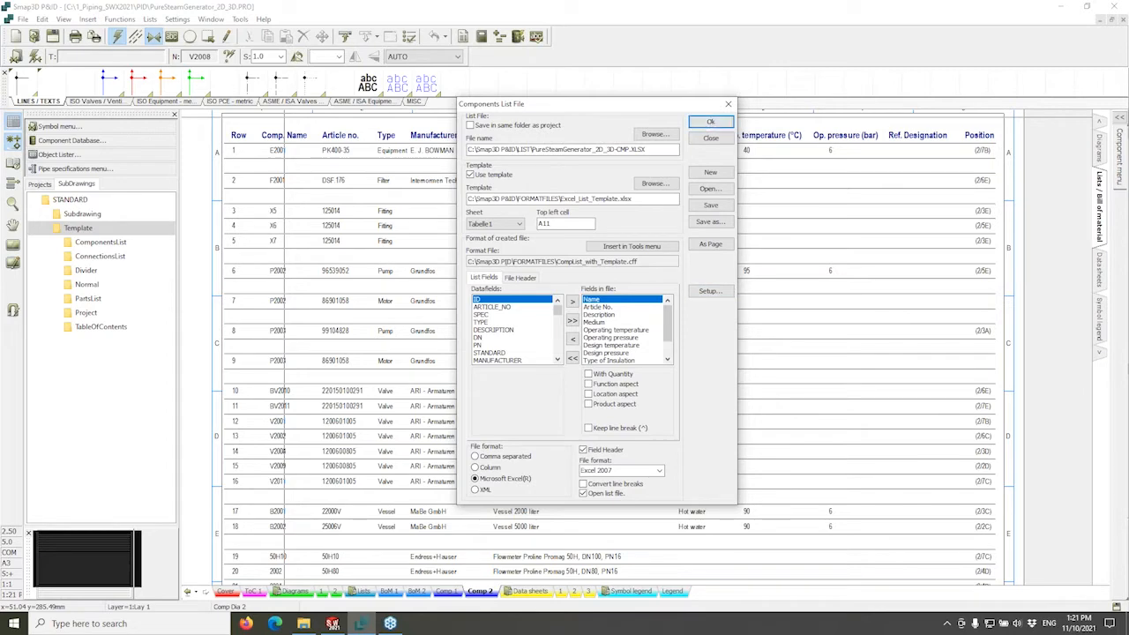
{"action": "left_click", "coordinate": [709, 124]}
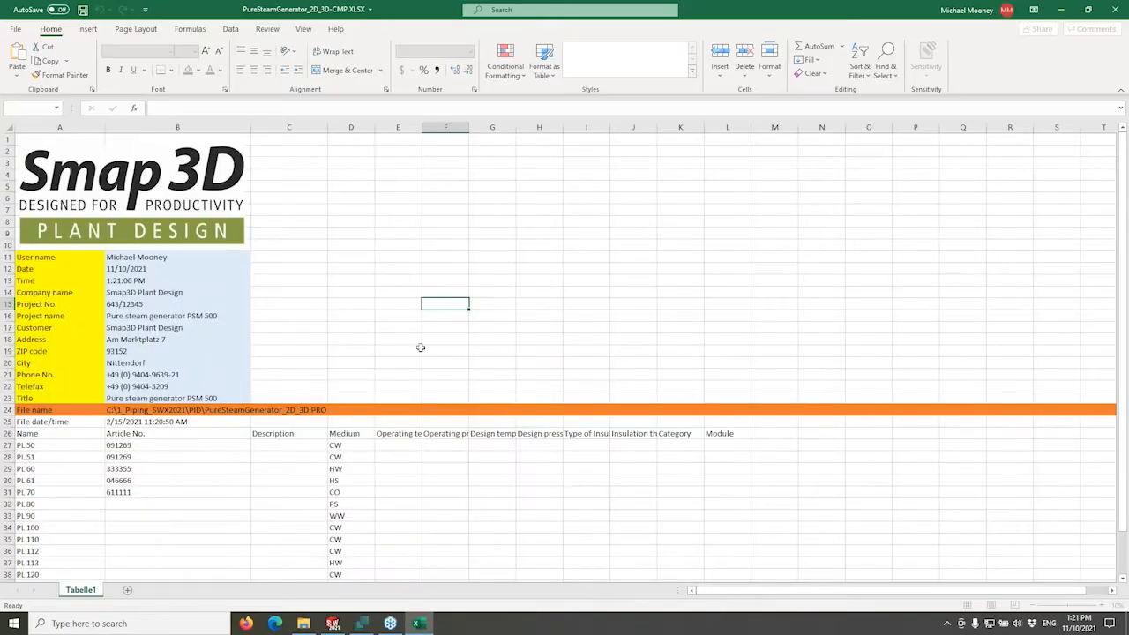
Review the exported PureSteamGenerator_2D_3D-CMP.XLSX, close Excel, and decline saving the list format changes.
{"action": "scroll", "coordinate": [333, 383], "scroll_direction": "down", "scroll_amount": 3}
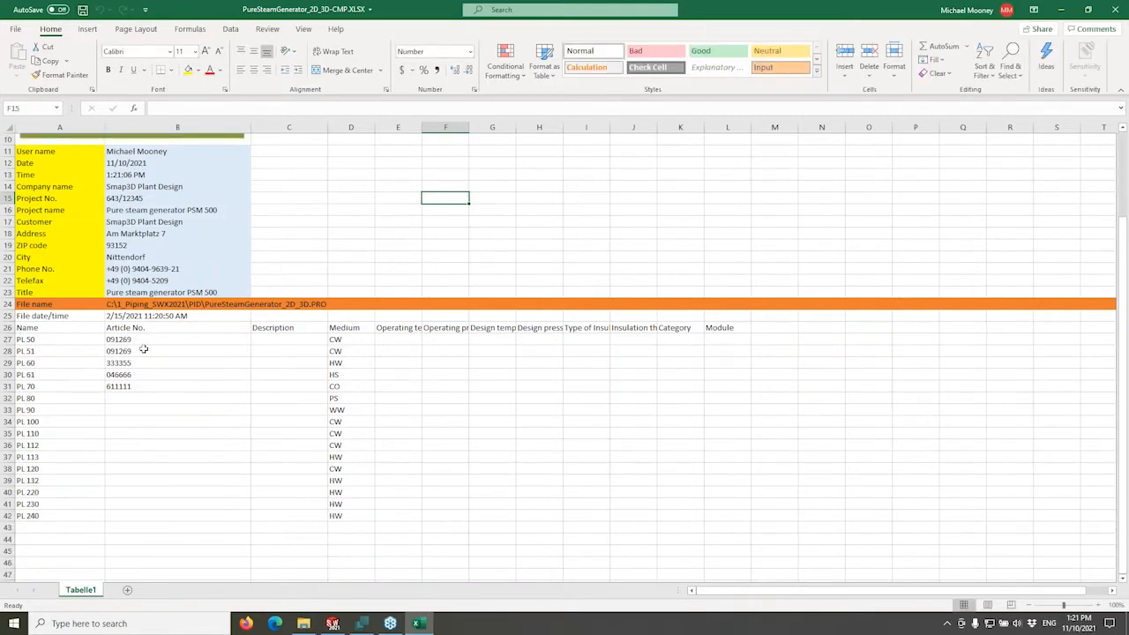
{"action": "scroll", "coordinate": [150, 390], "scroll_direction": "up", "scroll_amount": 3}
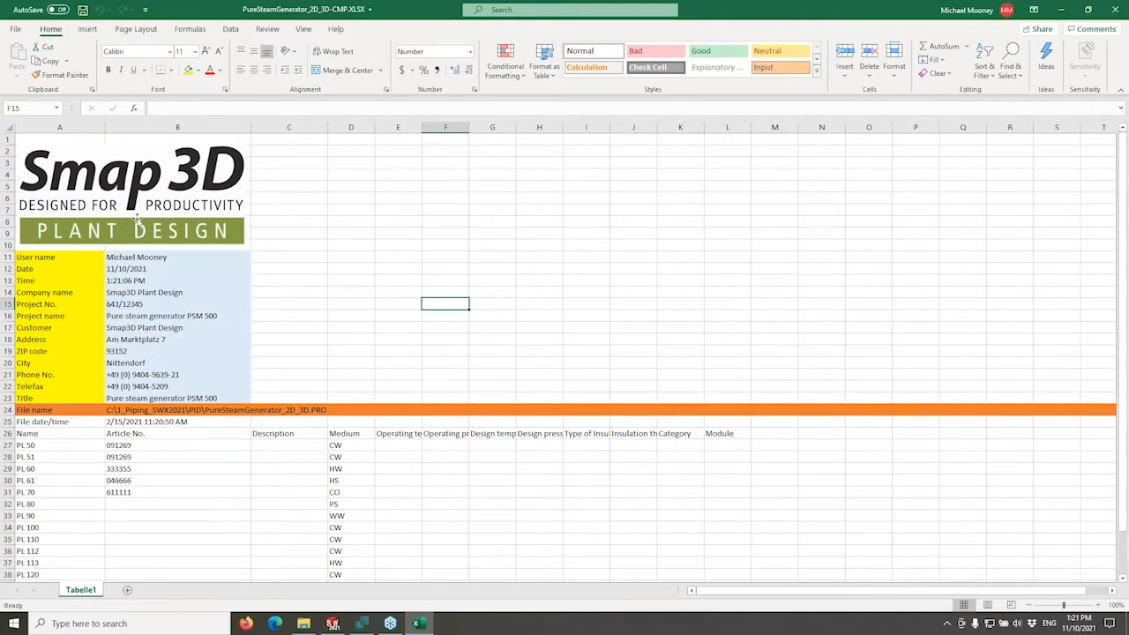
{"action": "scroll", "coordinate": [139, 443], "scroll_direction": "down", "scroll_amount": 5}
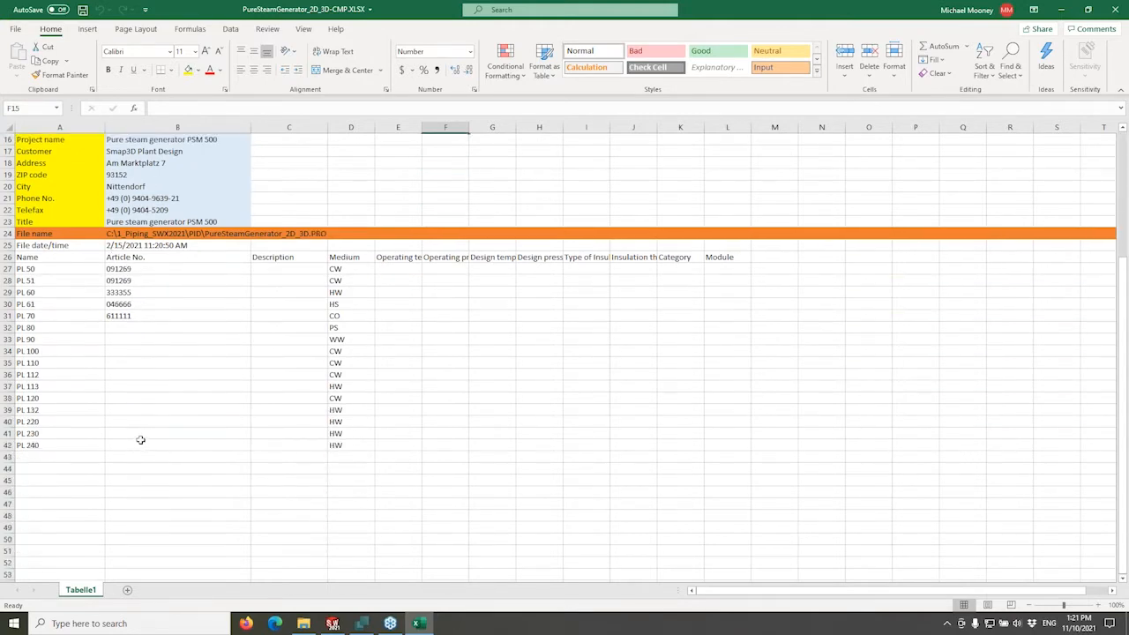
{"action": "scroll", "coordinate": [138, 442], "scroll_direction": "up", "scroll_amount": 5}
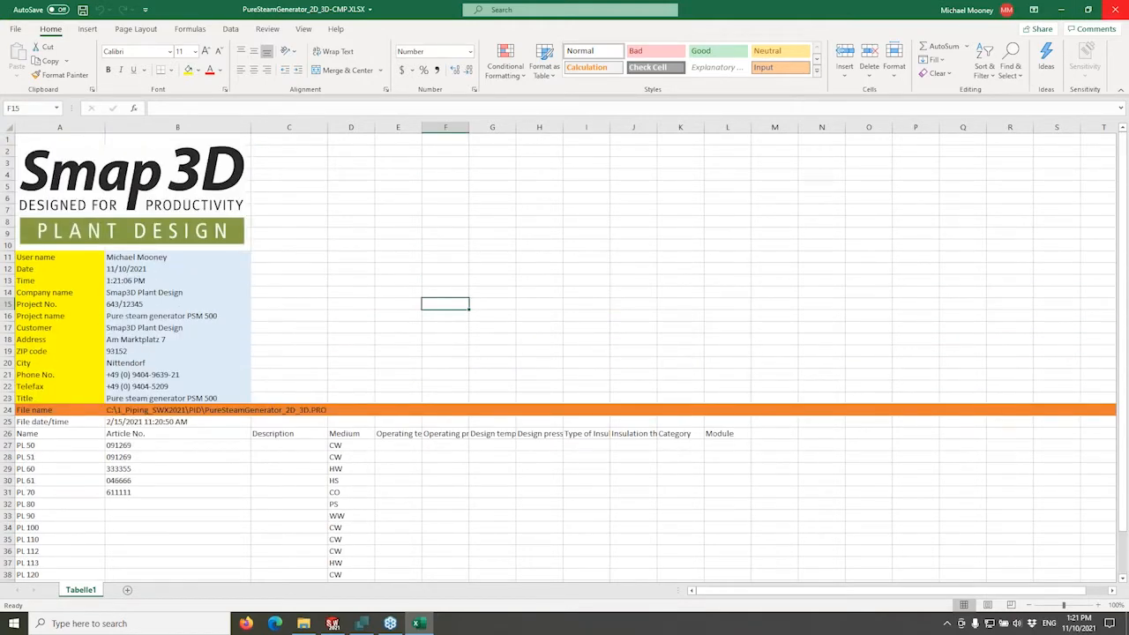
{"action": "left_click", "coordinate": [1111, 12]}
{"action": "left_click", "coordinate": [591, 326]}
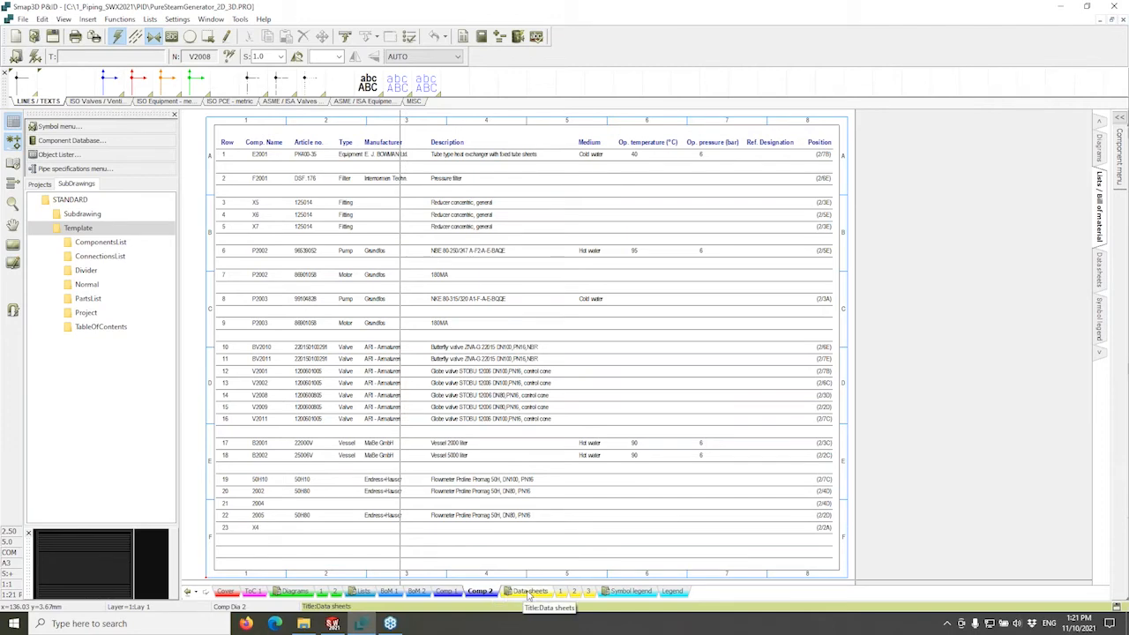
On Diagram 2, select vessels B2001 and B2002 and heat exchanger E2001.
{"action": "left_click", "coordinate": [335, 592]}
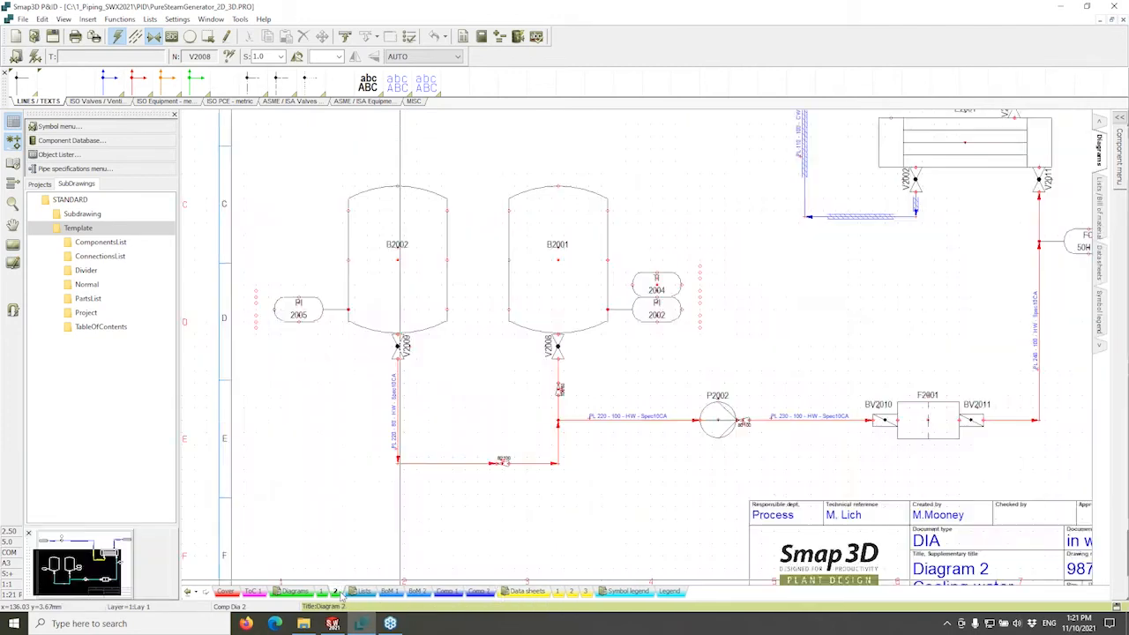
{"action": "scroll", "coordinate": [477, 377], "scroll_direction": "down", "scroll_amount": 1}
{"action": "middle_click_drag", "start_coordinate": [564, 313], "coordinate": [532, 383]}
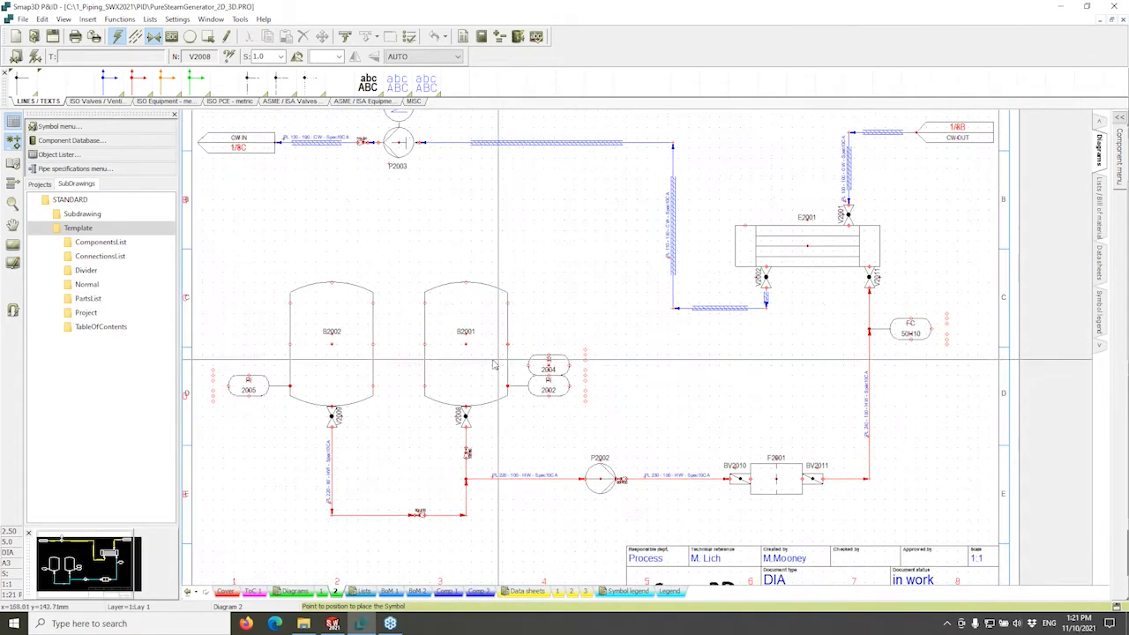
{"action": "left_click", "coordinate": [494, 359]}
{"action": "left_click", "coordinate": [344, 355]}
{"action": "left_click", "coordinate": [807, 253]}
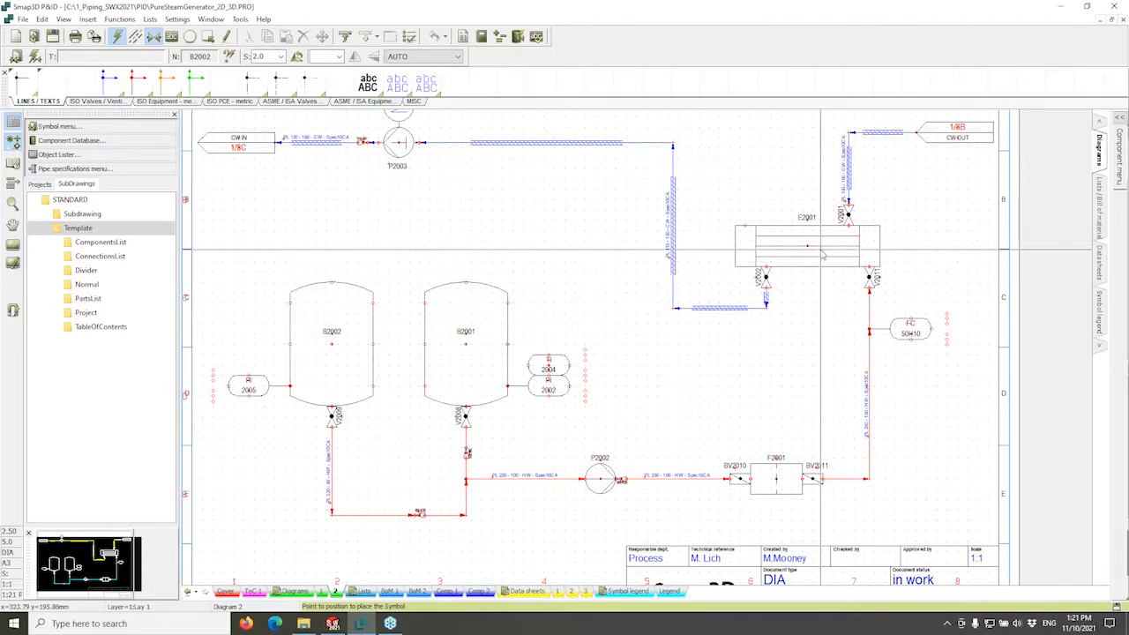
Follow the CW IN reference to Diagram 1, select column K1001, then open B2001's data sheet.
{"action": "double_click", "coordinate": [240, 147]}
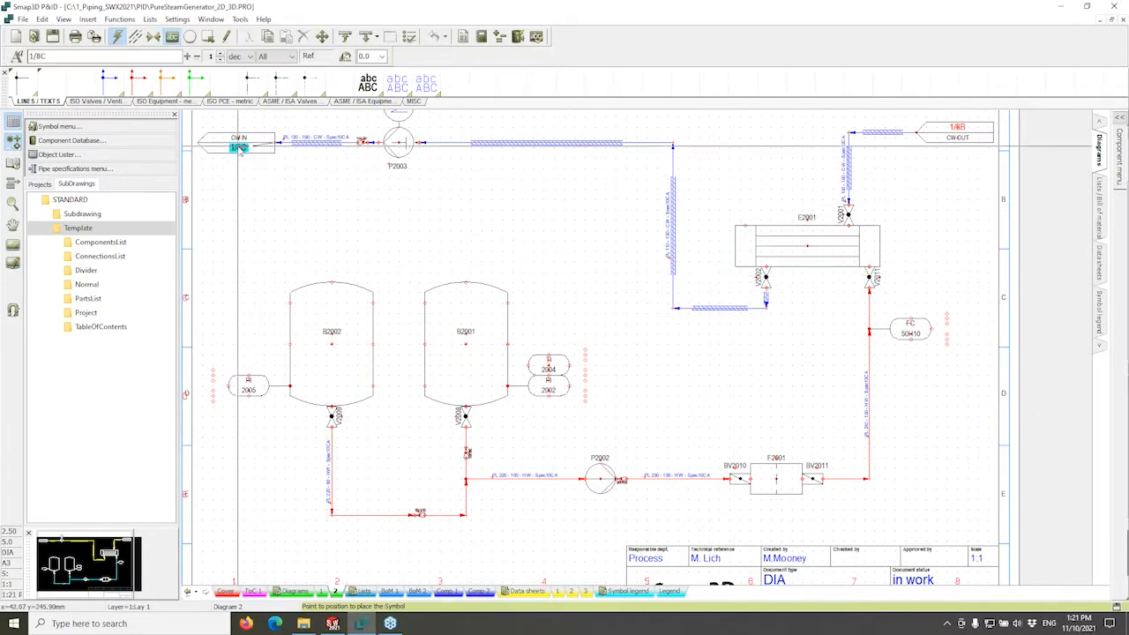
{"action": "middle_click_drag", "start_coordinate": [848, 413], "coordinate": [903, 319]}
{"action": "scroll", "coordinate": [899, 321], "scroll_direction": "down", "scroll_amount": 1}
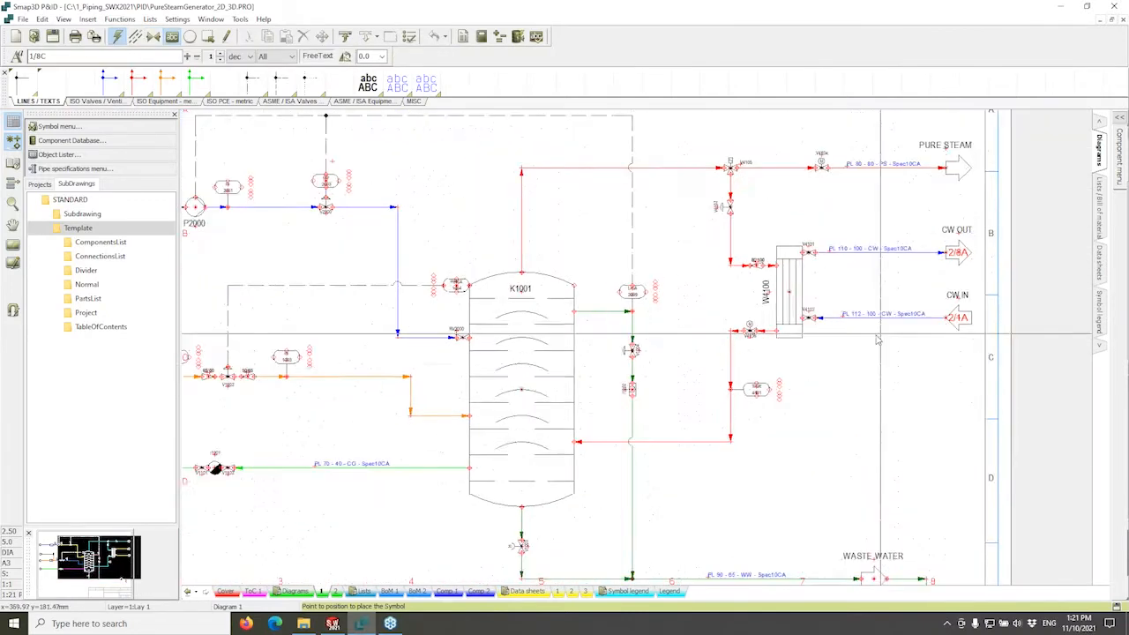
{"action": "scroll", "coordinate": [625, 353], "scroll_direction": "down", "scroll_amount": 1}
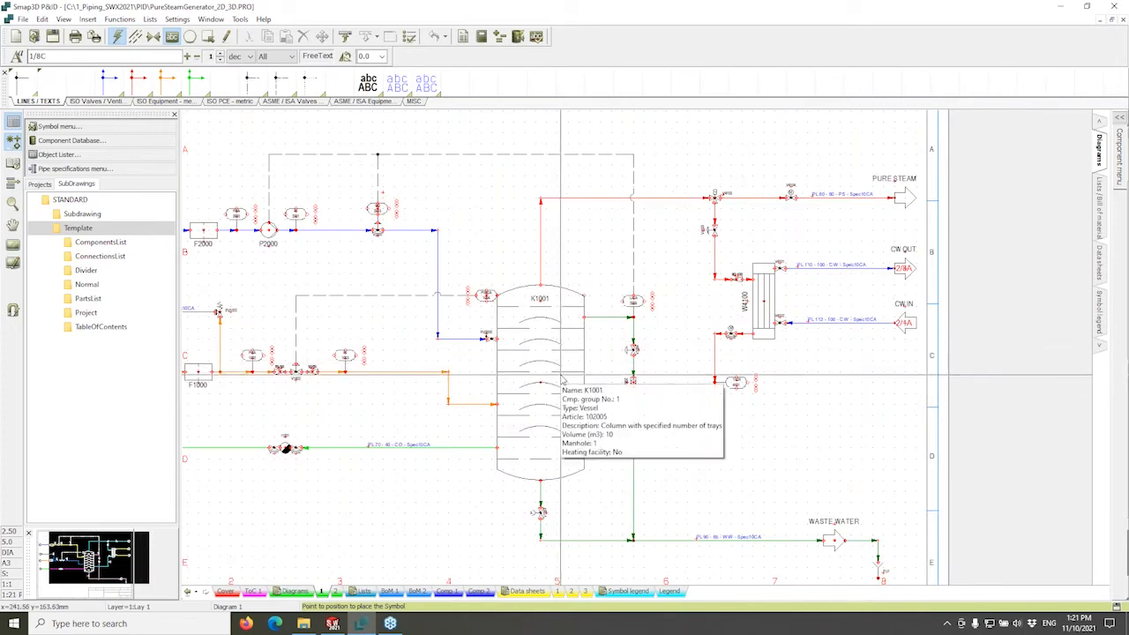
{"action": "left_click", "coordinate": [561, 378]}
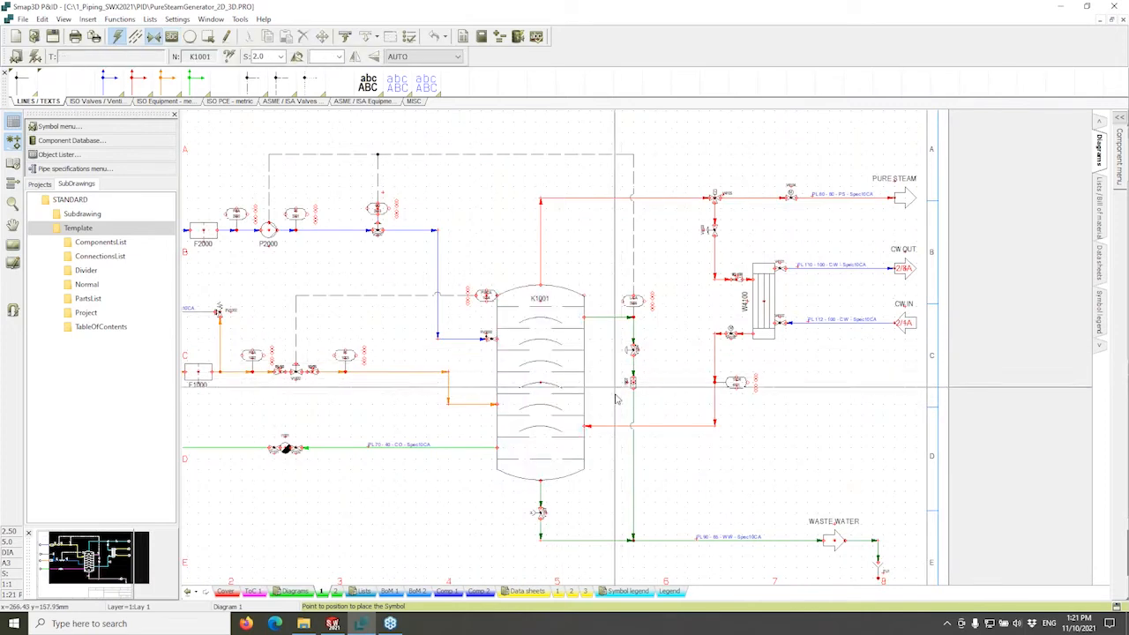
{"action": "left_click", "coordinate": [557, 591]}
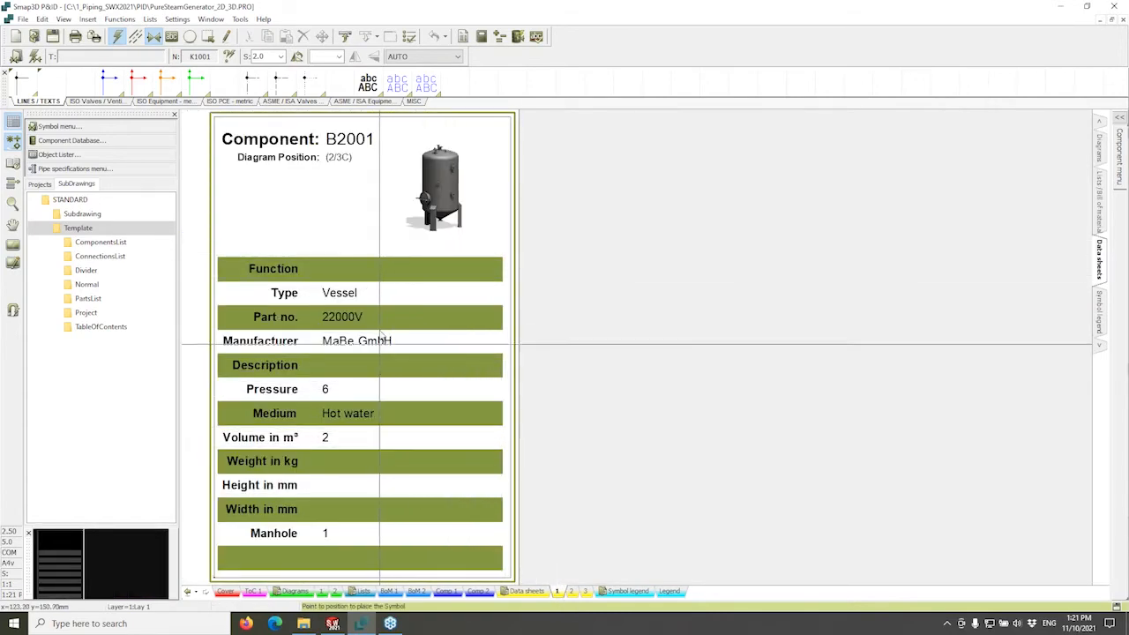
{"action": "left_click", "coordinate": [570, 591]}
{"action": "left_click", "coordinate": [585, 592]}
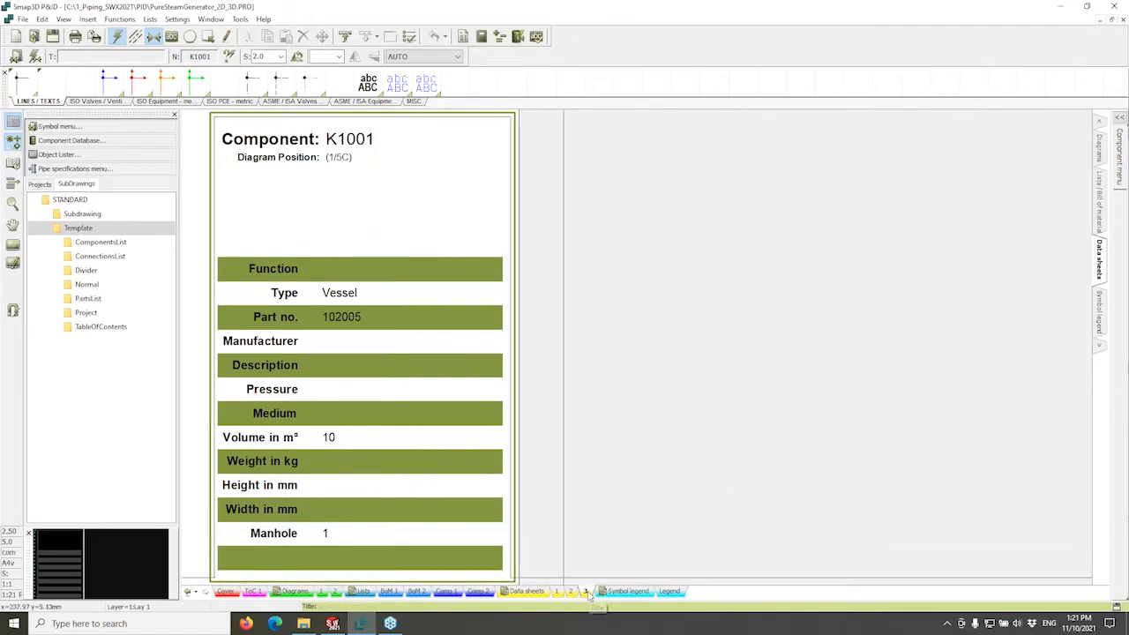
{"action": "left_click", "coordinate": [572, 593]}
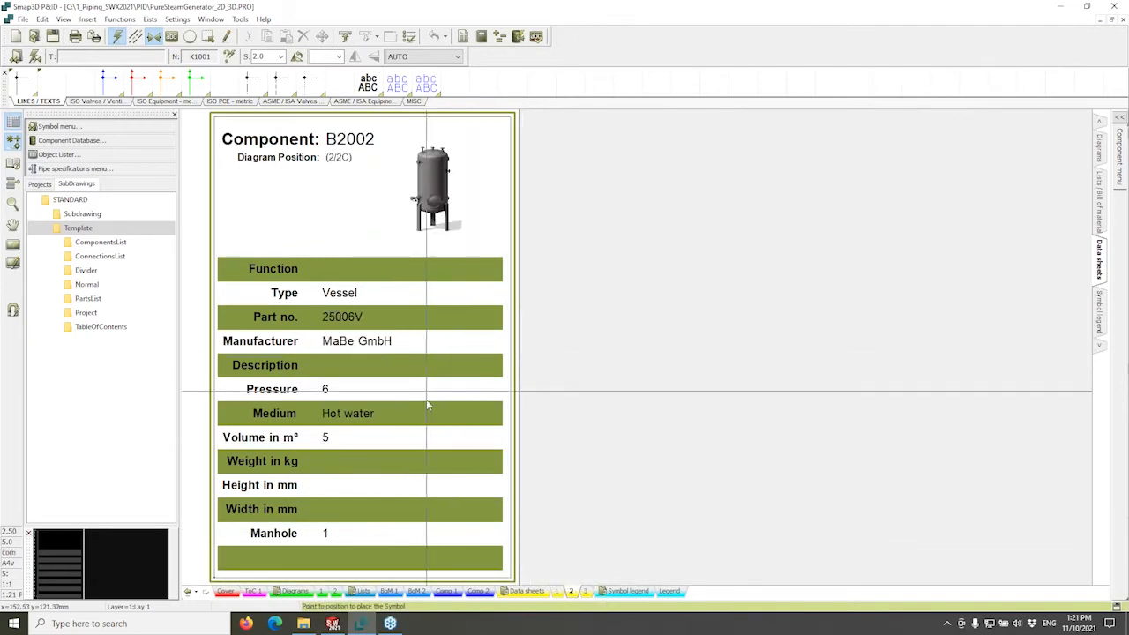
{"action": "left_click", "coordinate": [558, 593]}
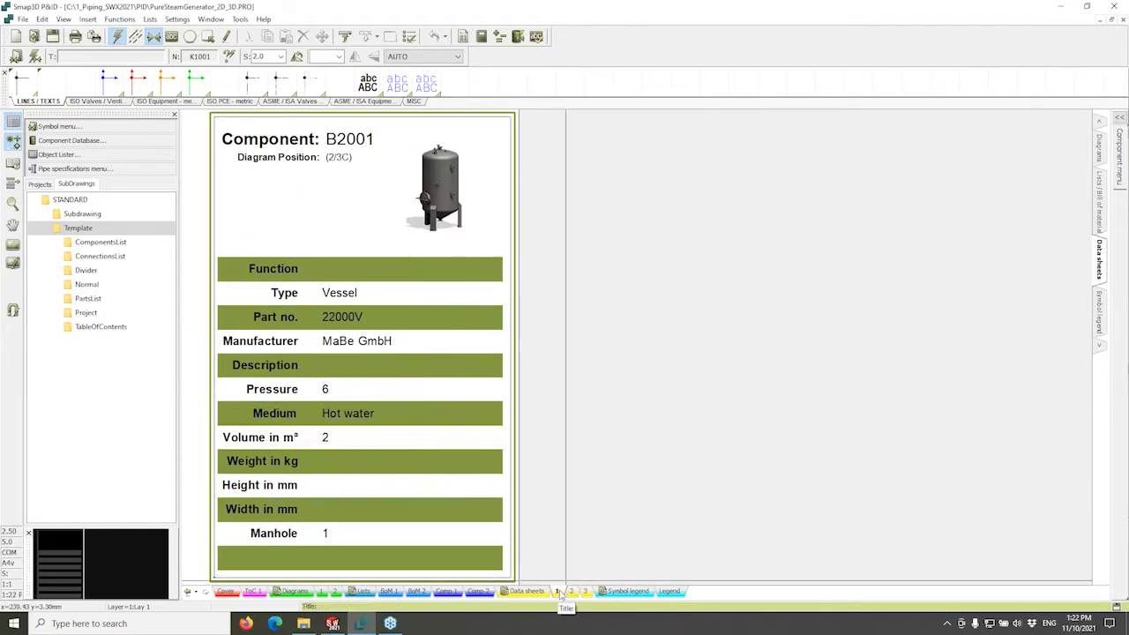
Open the Legend sheet and zoom in, panning down to the PCE_SENSOR row.
{"action": "left_click", "coordinate": [671, 592]}
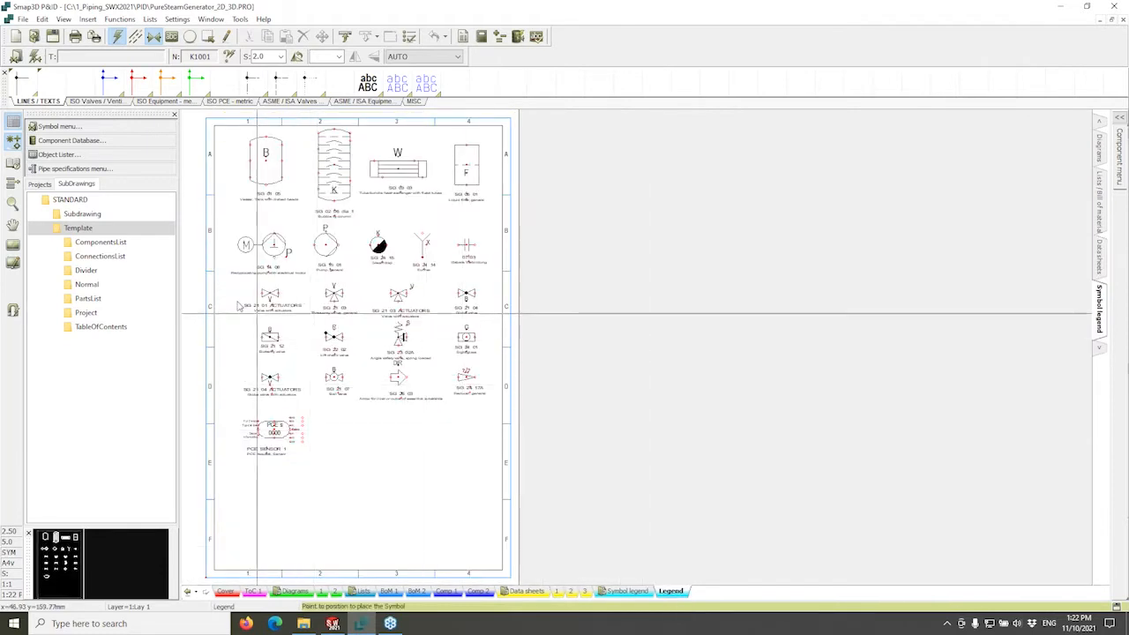
{"action": "scroll", "coordinate": [300, 265], "scroll_direction": "up", "scroll_amount": 2}
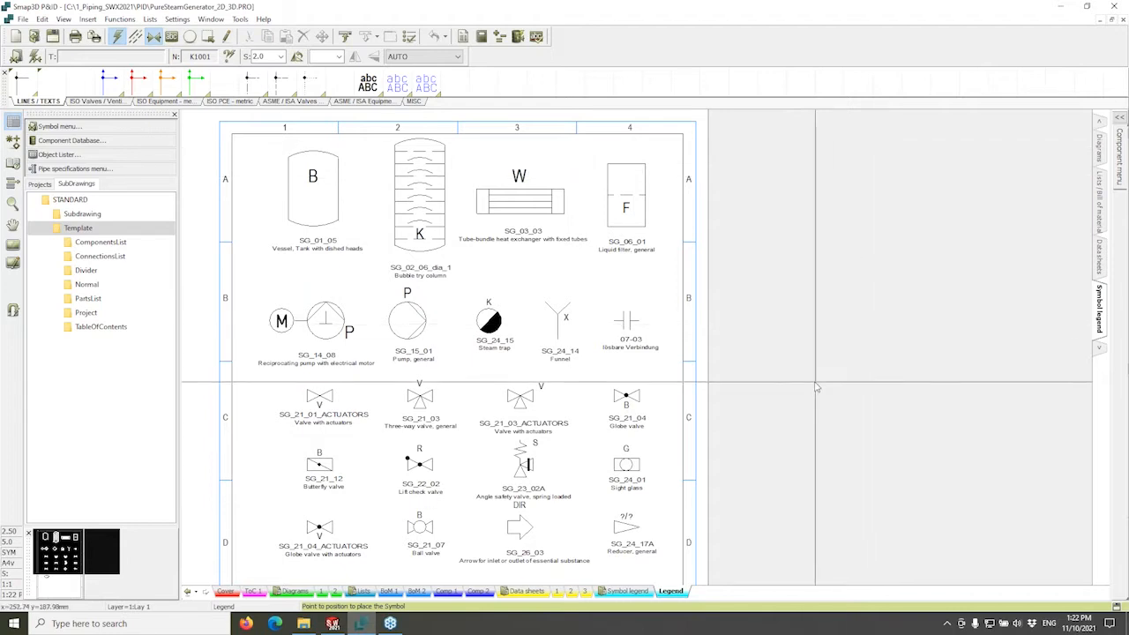
{"action": "middle_click_drag", "start_coordinate": [814, 370], "coordinate": [848, 299]}
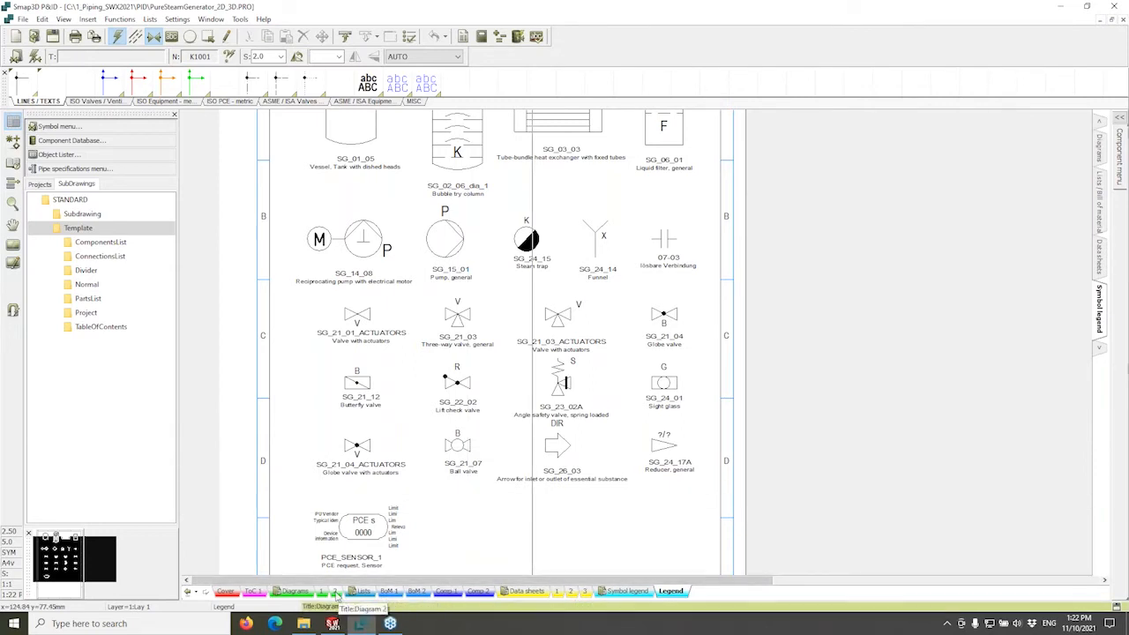
Return to Diagram 2 and frame pump P2003, heat exchanger E2001 and vessels B2001 and B2002.
{"action": "left_click", "coordinate": [336, 593]}
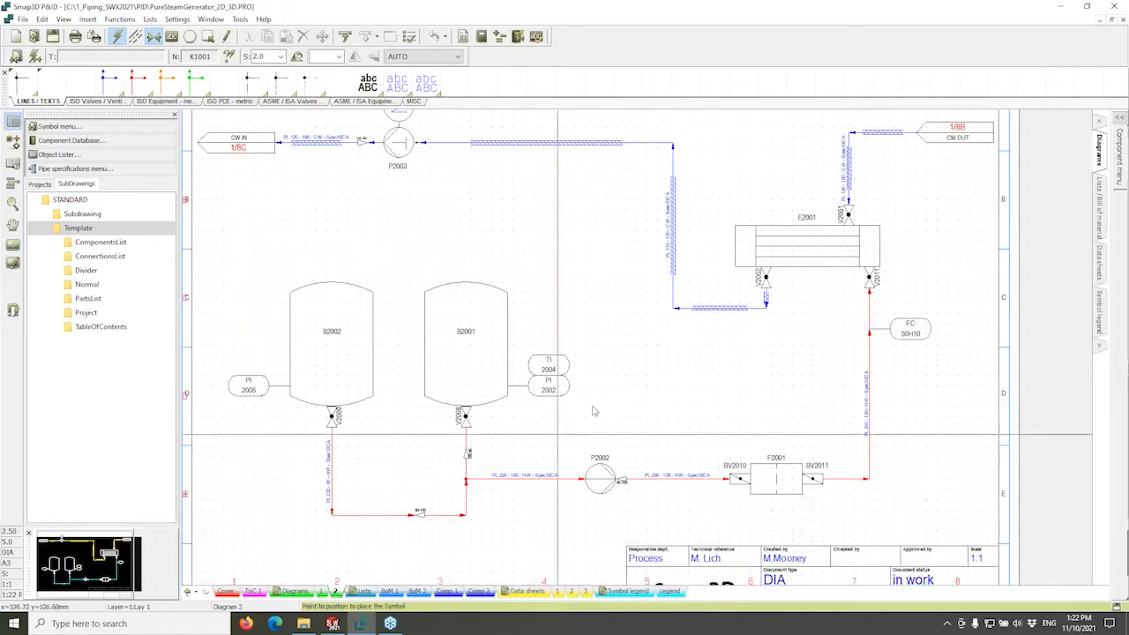
{"action": "middle_click_drag", "start_coordinate": [717, 237], "coordinate": [708, 345]}
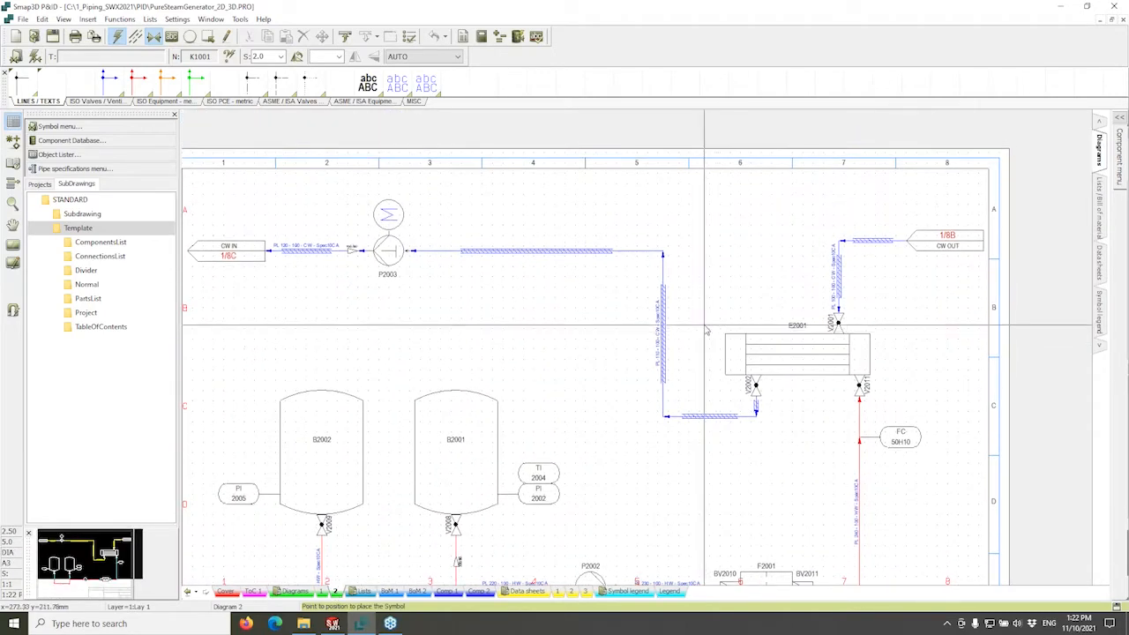
{"action": "scroll", "coordinate": [703, 326], "scroll_direction": "down", "scroll_amount": 1}
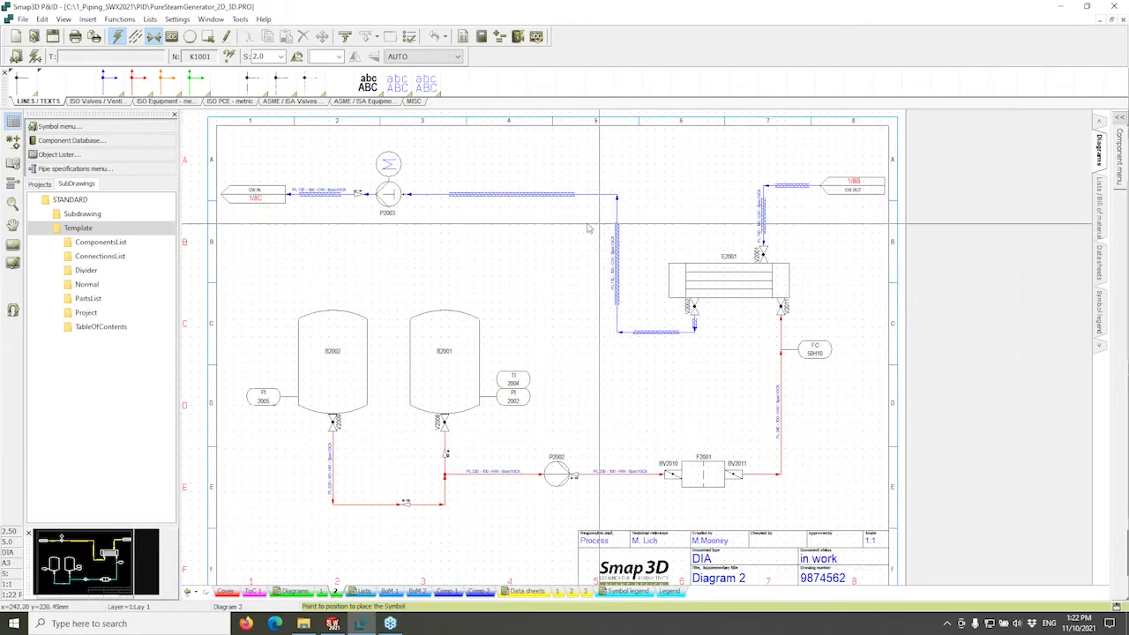
{"action": "middle_click_drag", "start_coordinate": [570, 229], "coordinate": [612, 244]}
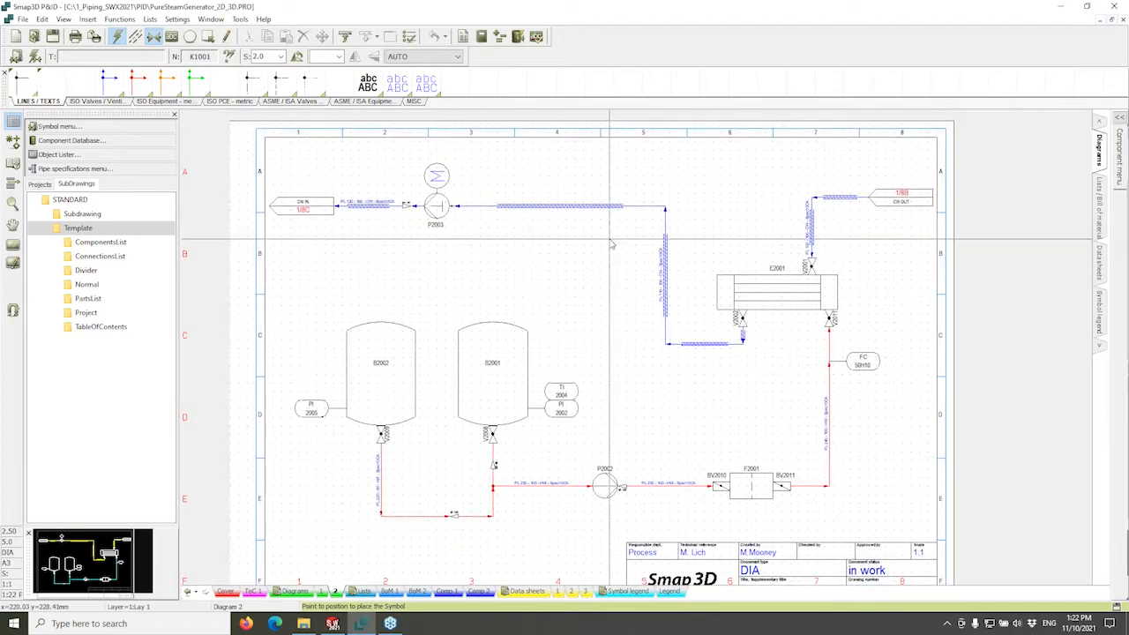
{"action": "scroll", "coordinate": [606, 238], "scroll_direction": "up", "scroll_amount": 1}
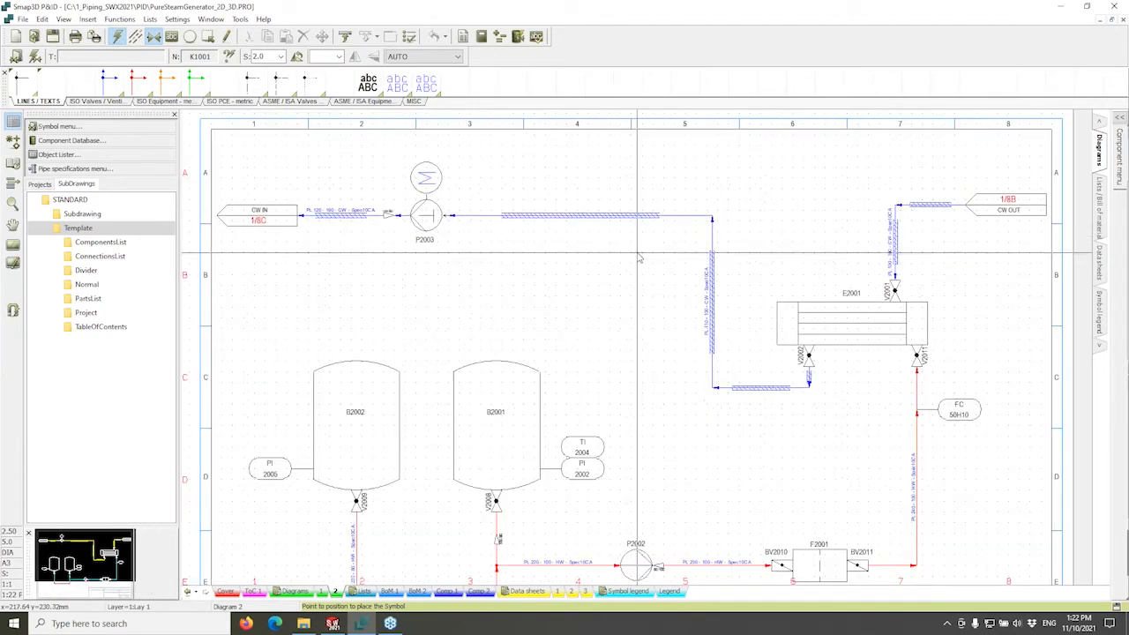
{"action": "middle_click_drag", "start_coordinate": [637, 243], "coordinate": [632, 262]}
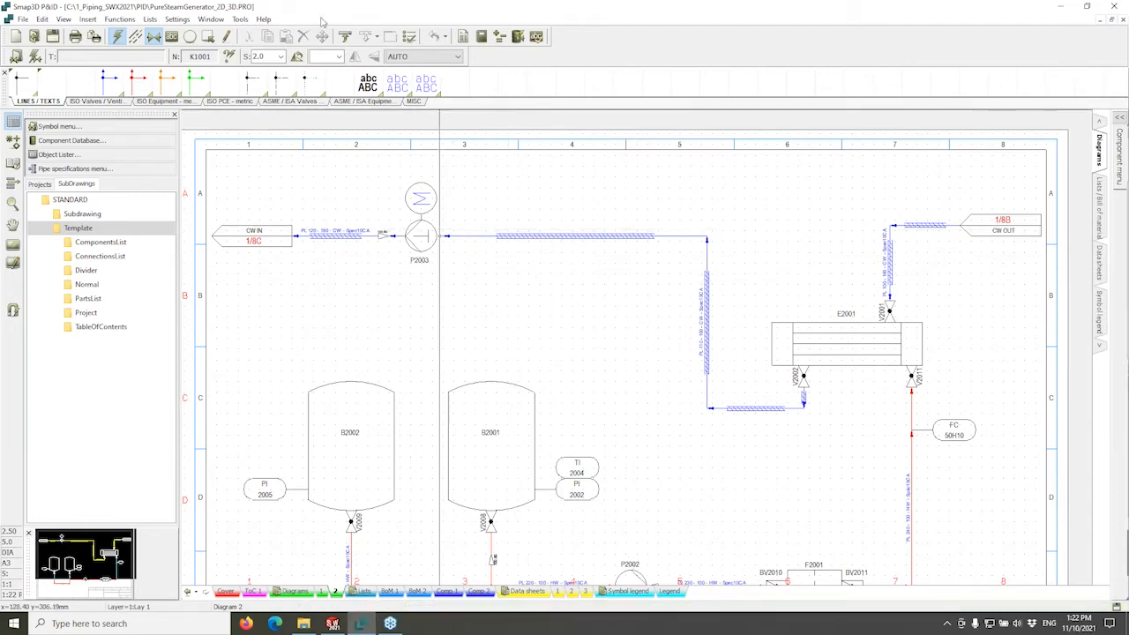
Place the pump symbol from the ASME/ISA Equipment palette at scale 1.00 above the cooling water line.
{"action": "left_click", "coordinate": [287, 102]}
{"action": "left_click", "coordinate": [357, 101]}
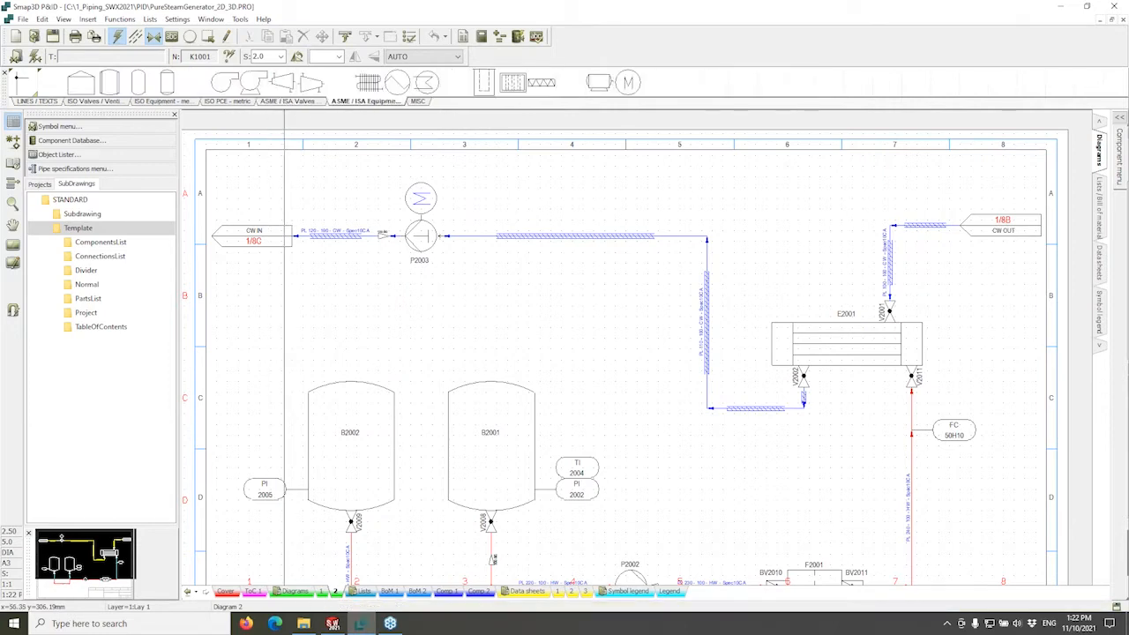
{"action": "left_click", "coordinate": [254, 82]}
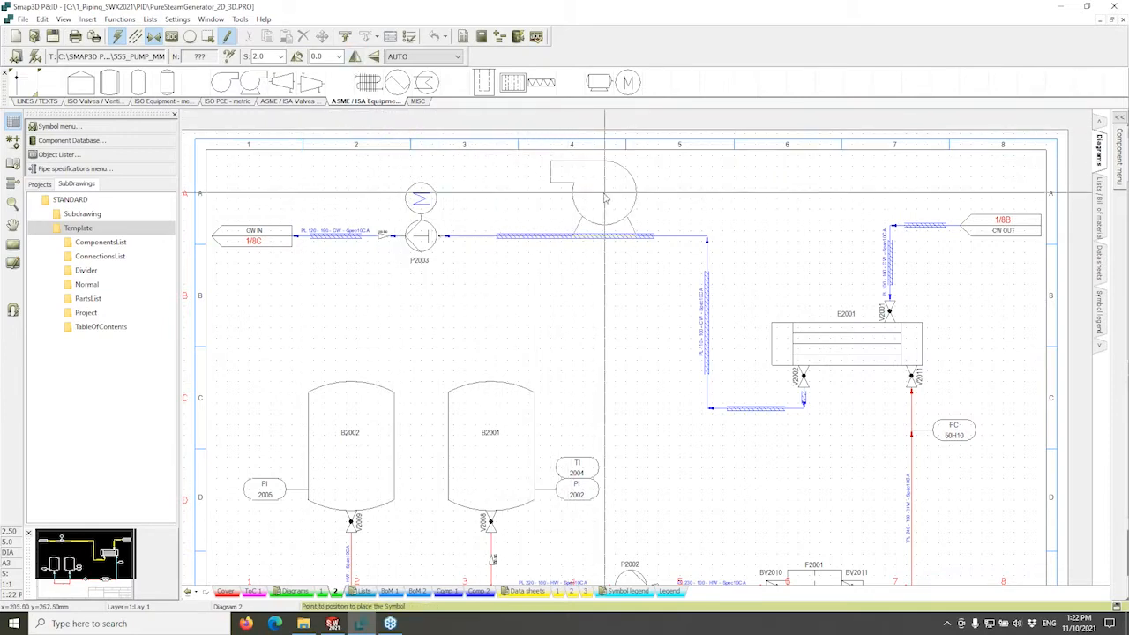
{"action": "left_click", "coordinate": [281, 56]}
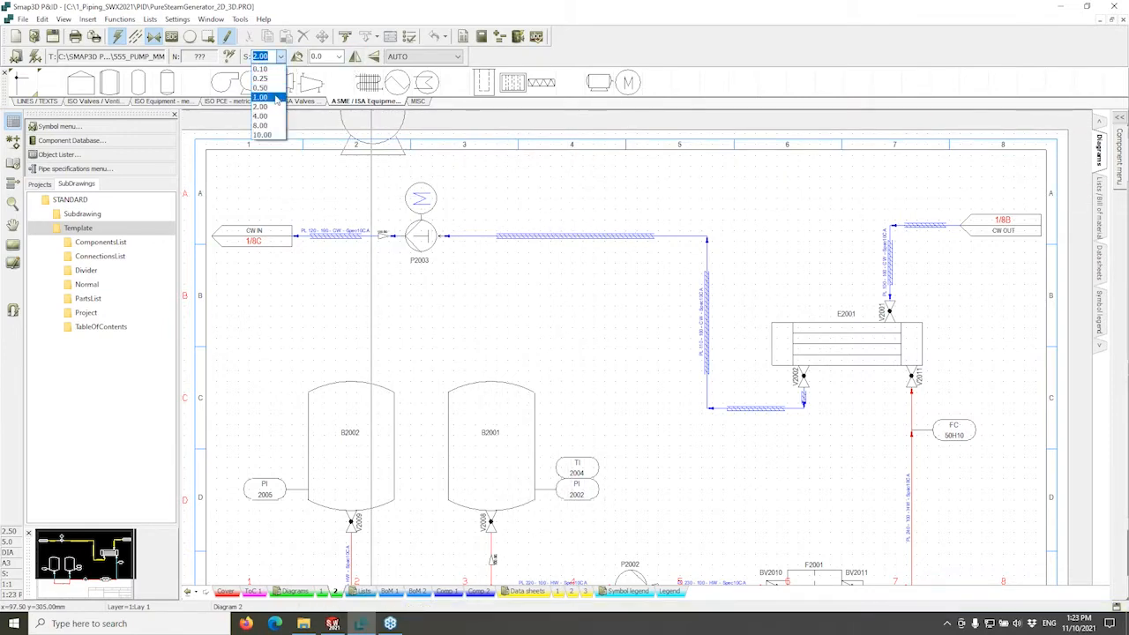
{"action": "left_click", "coordinate": [265, 97]}
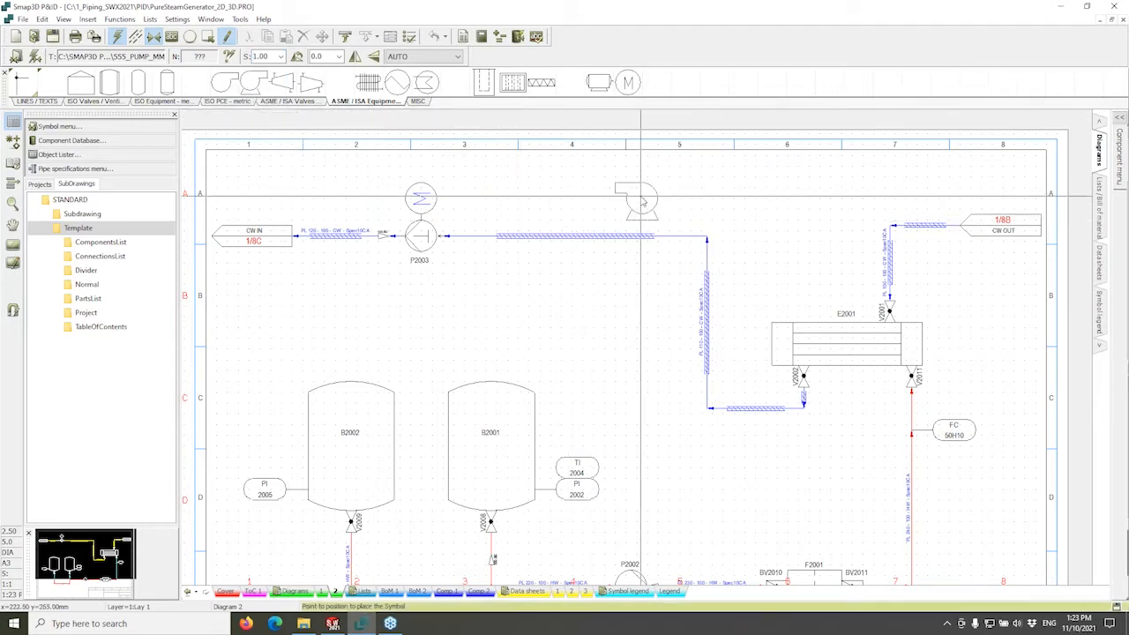
{"action": "left_click", "coordinate": [608, 193]}
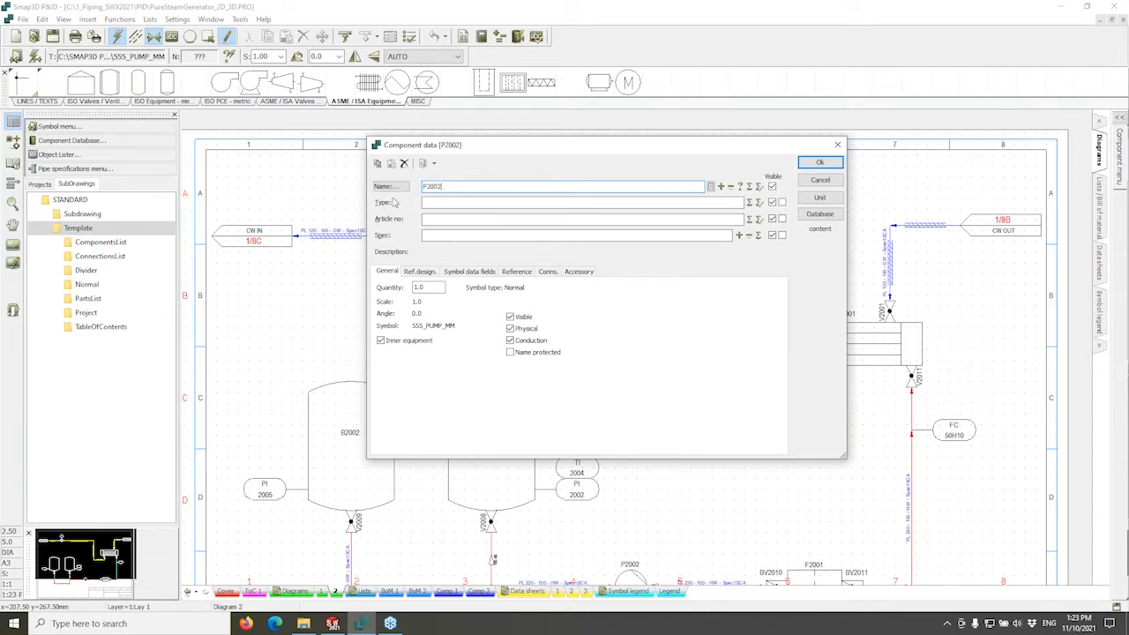
Name the new pump with the next free name P2004, check its Medium field, and confirm the data.
{"action": "mouse_move", "coordinate": [513, 145]}
{"action": "left_mouse_down"}
{"action": "mouse_move", "coordinate": [532, 195]}
{"action": "mouse_move", "coordinate": [538, 183]}
{"action": "mouse_move", "coordinate": [521, 164]}
{"action": "left_mouse_up"}
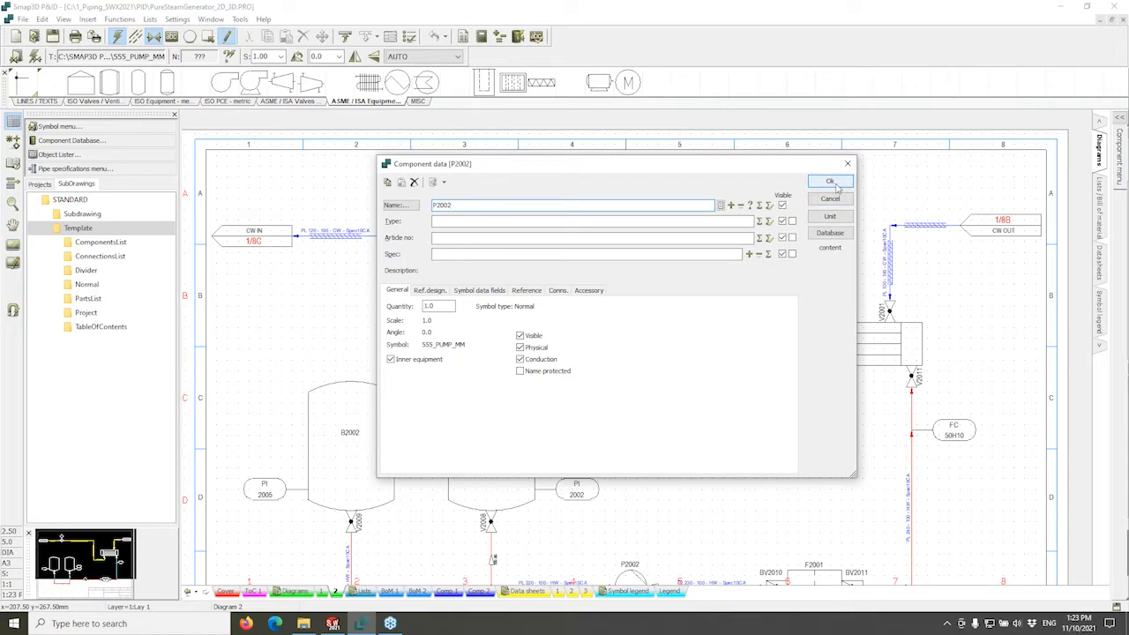
{"action": "left_click", "coordinate": [751, 206]}
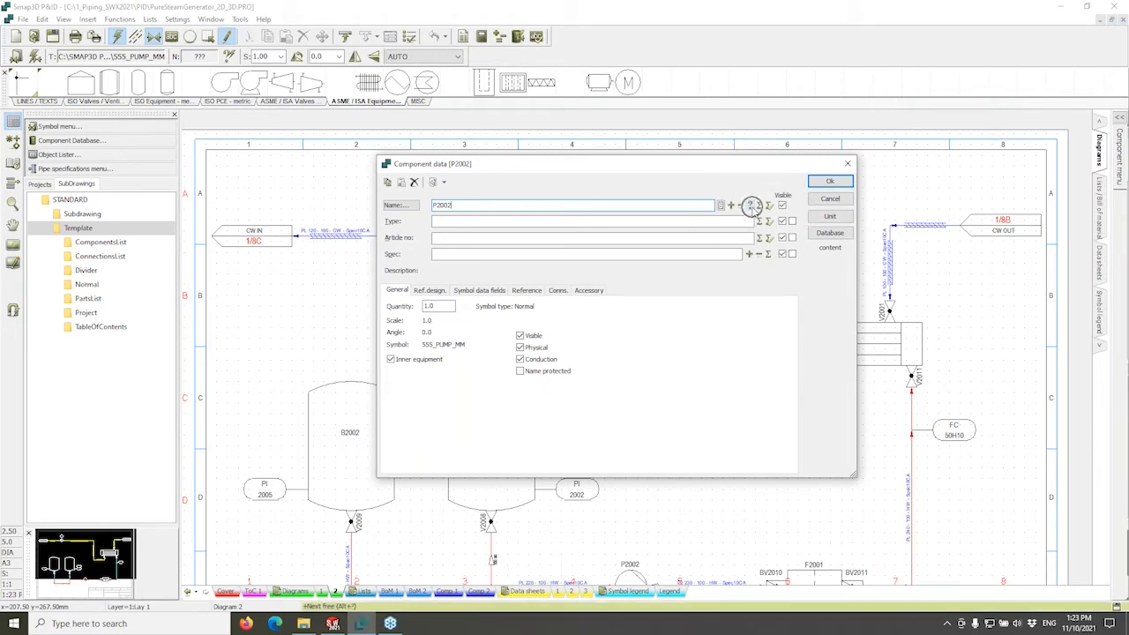
{"action": "left_click", "coordinate": [752, 207]}
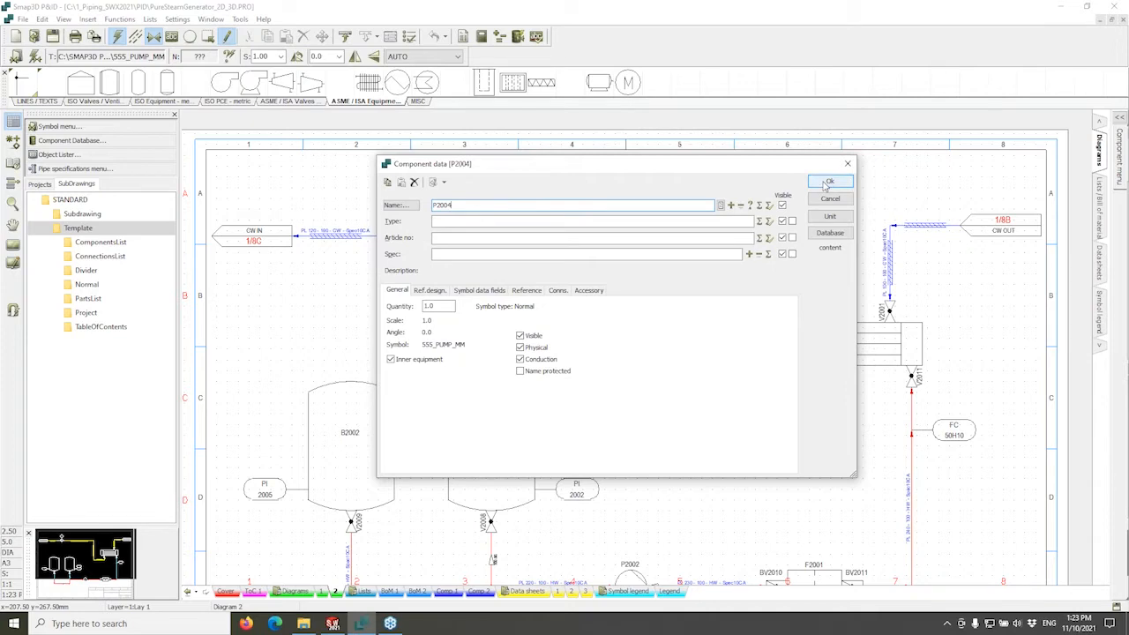
{"action": "left_click", "coordinate": [481, 290]}
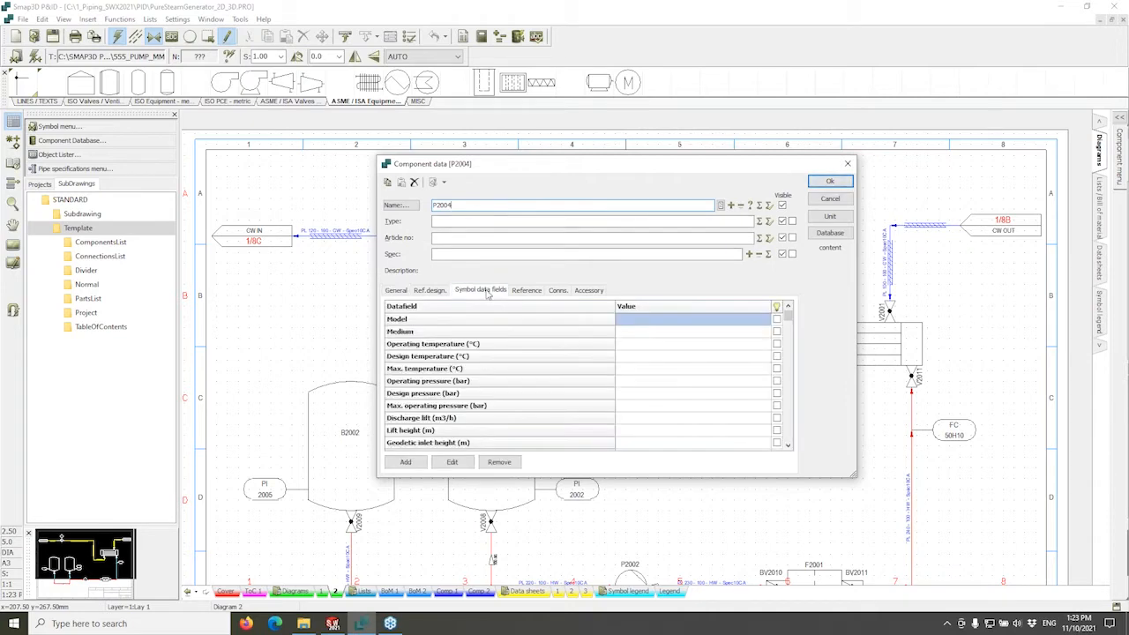
{"action": "left_click", "coordinate": [685, 333]}
{"action": "left_click", "coordinate": [764, 332]}
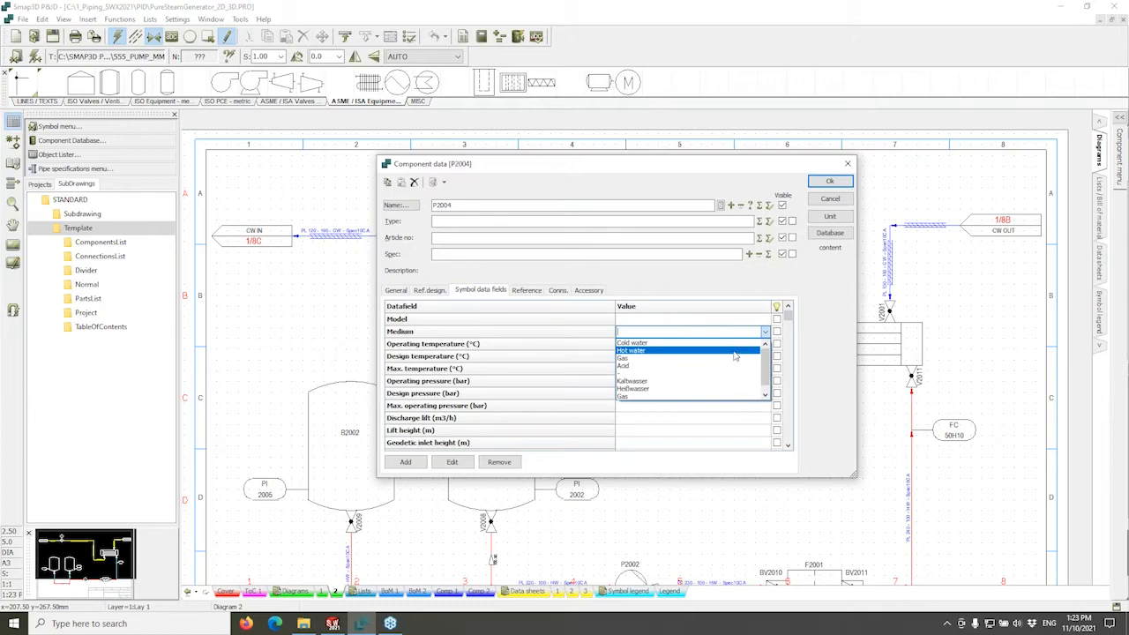
{"action": "left_click", "coordinate": [769, 278]}
{"action": "left_click", "coordinate": [829, 183]}
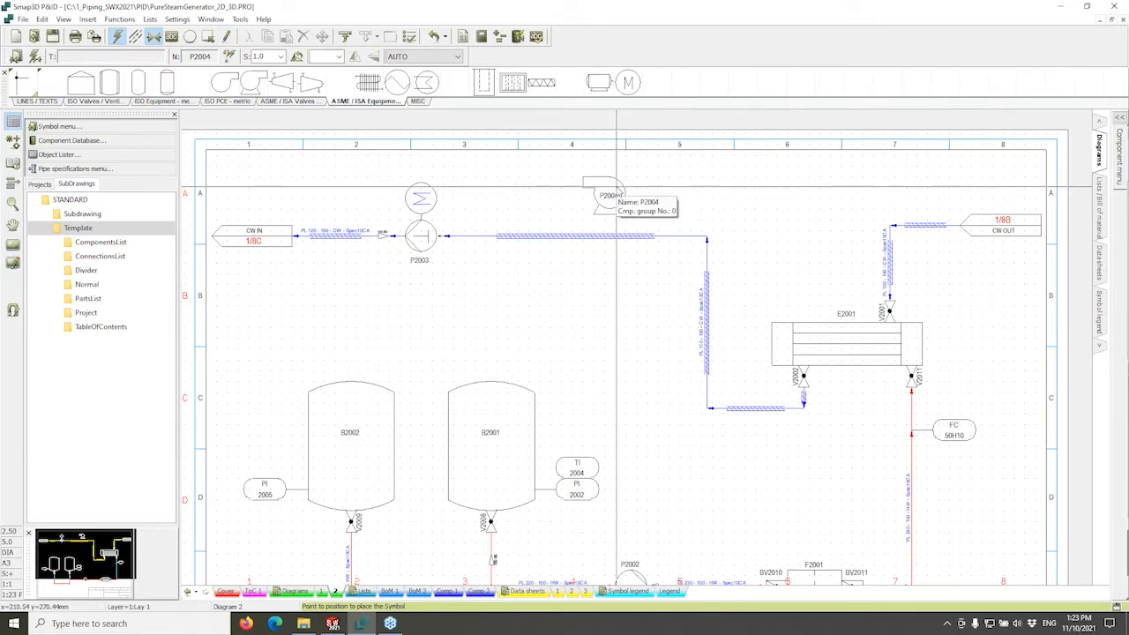
Place pump P2004 on the drawing, then select it and delete it.
{"action": "left_click", "coordinate": [617, 194]}
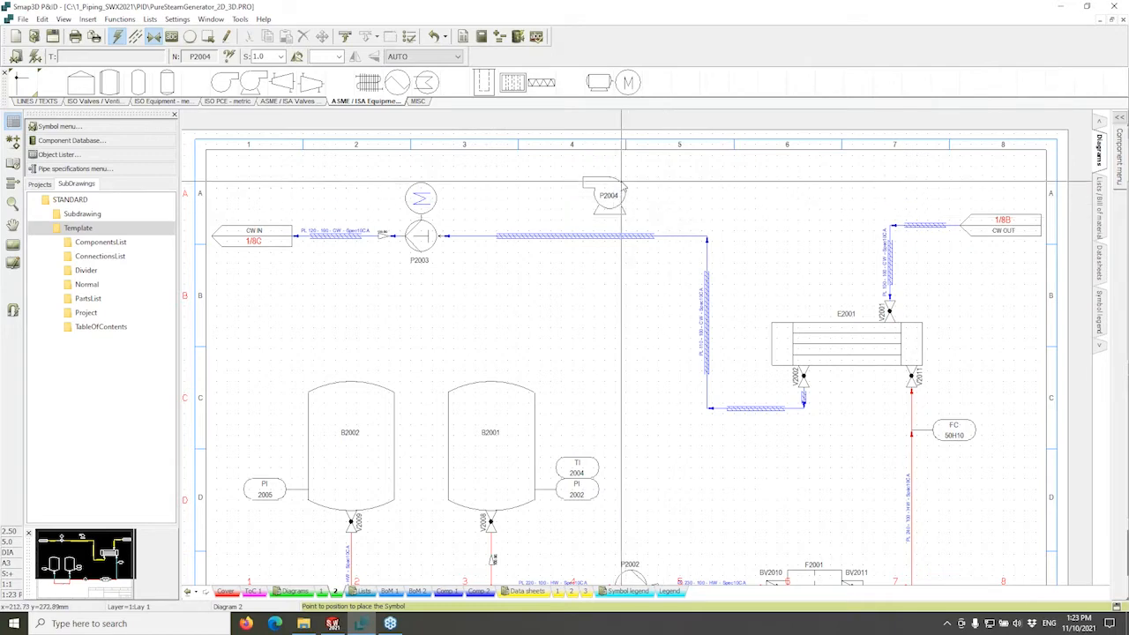
{"action": "left_click", "coordinate": [615, 185]}
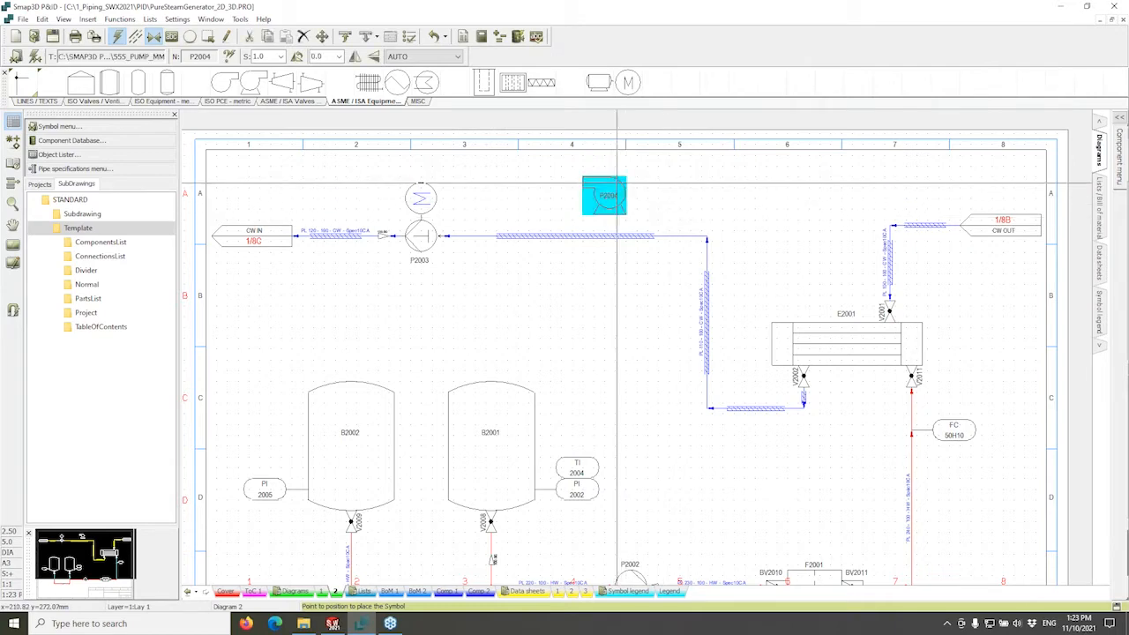
{"action": "key", "text": "Delete"}
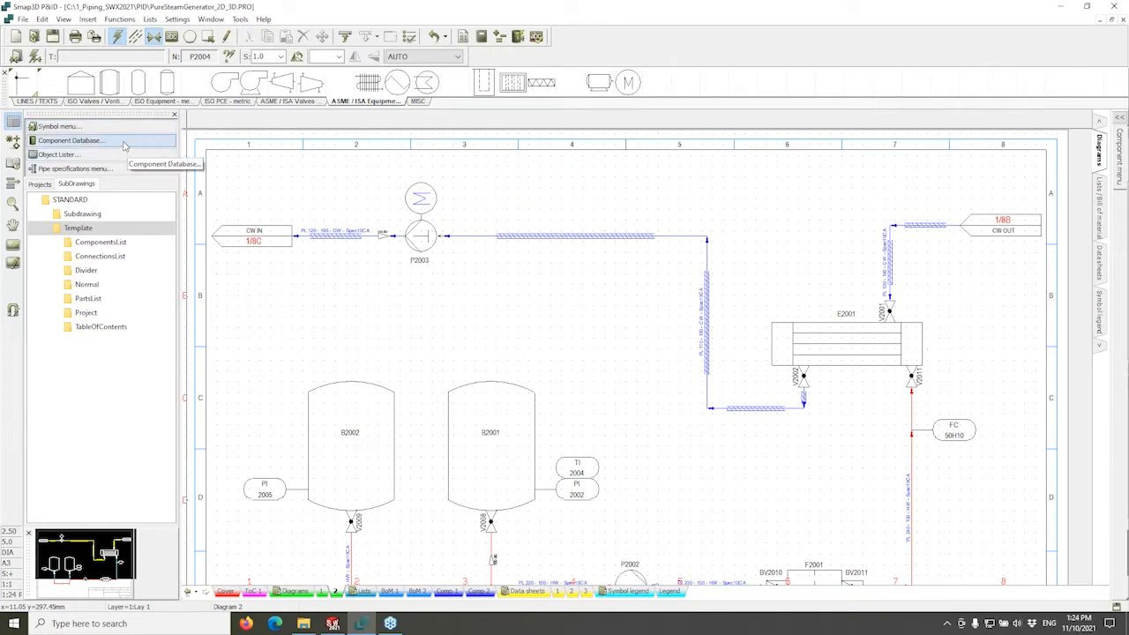
Open the component database, clear the article number filter, and preview the Grundfos NKE pumps.
{"action": "left_click", "coordinate": [125, 146]}
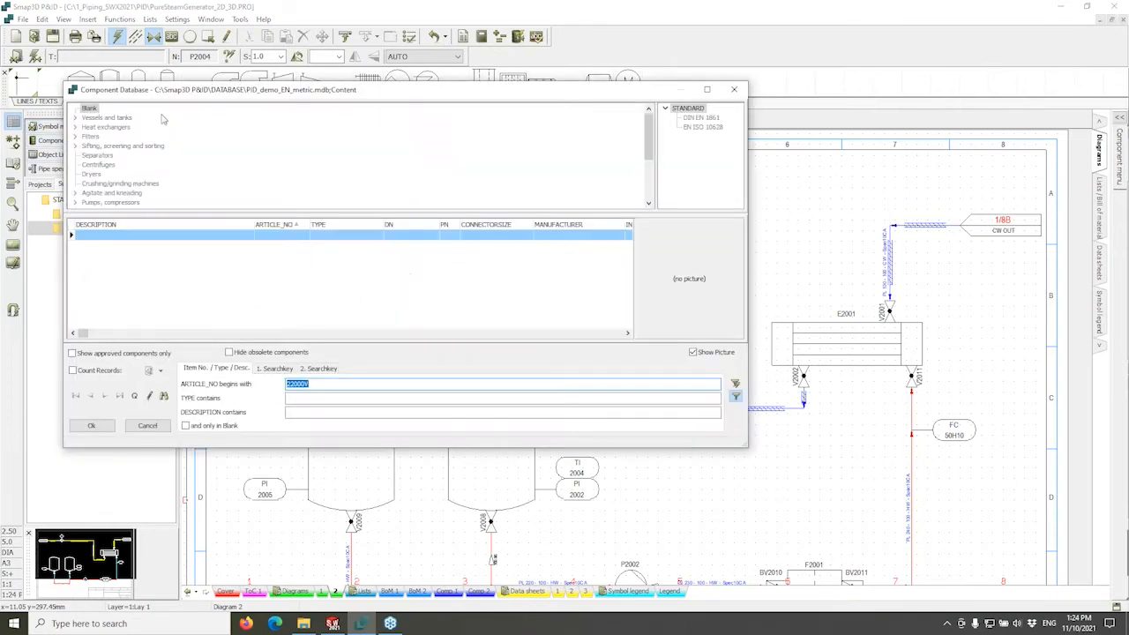
{"action": "left_click_drag", "start_coordinate": [231, 85], "coordinate": [350, 66]}
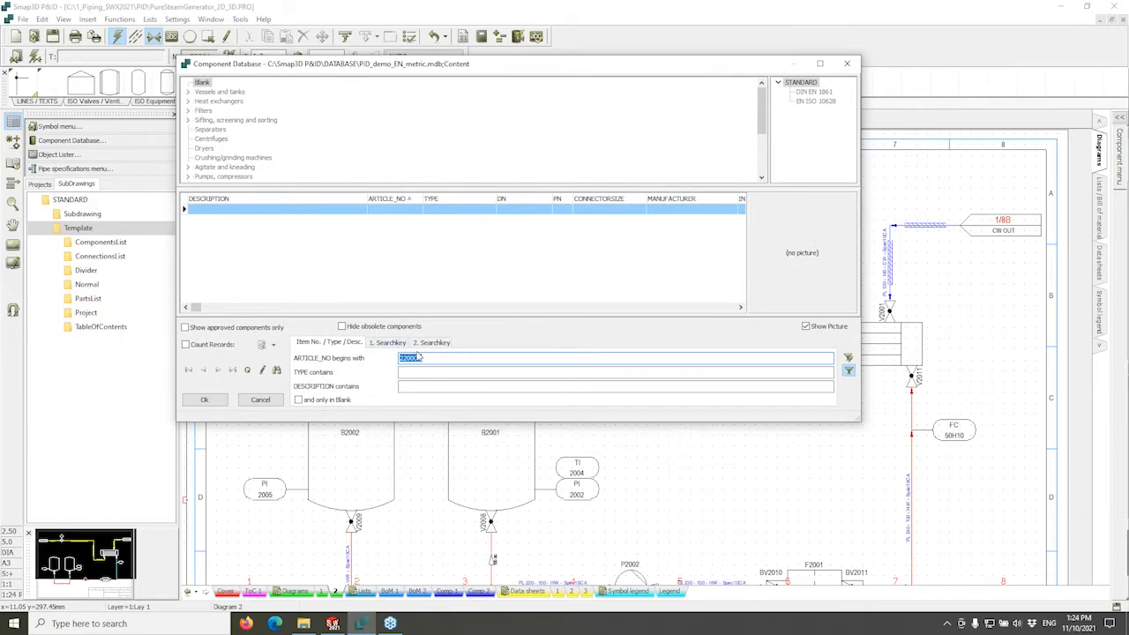
{"action": "key", "text": "BackSpace"}
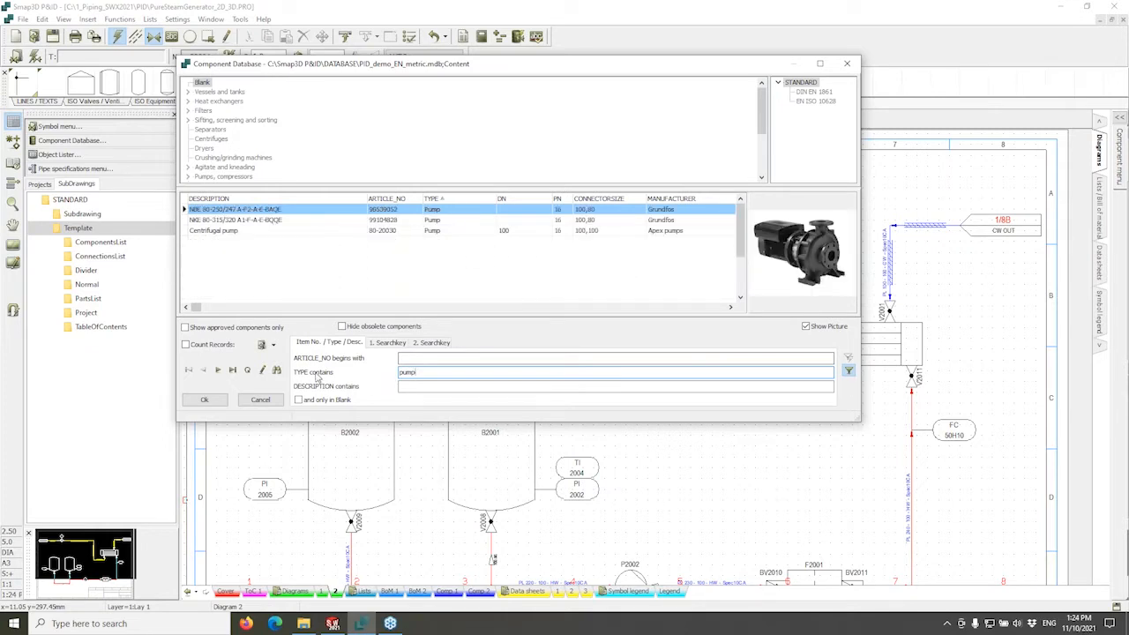
{"action": "left_click", "coordinate": [253, 222]}
{"action": "left_click", "coordinate": [225, 231]}
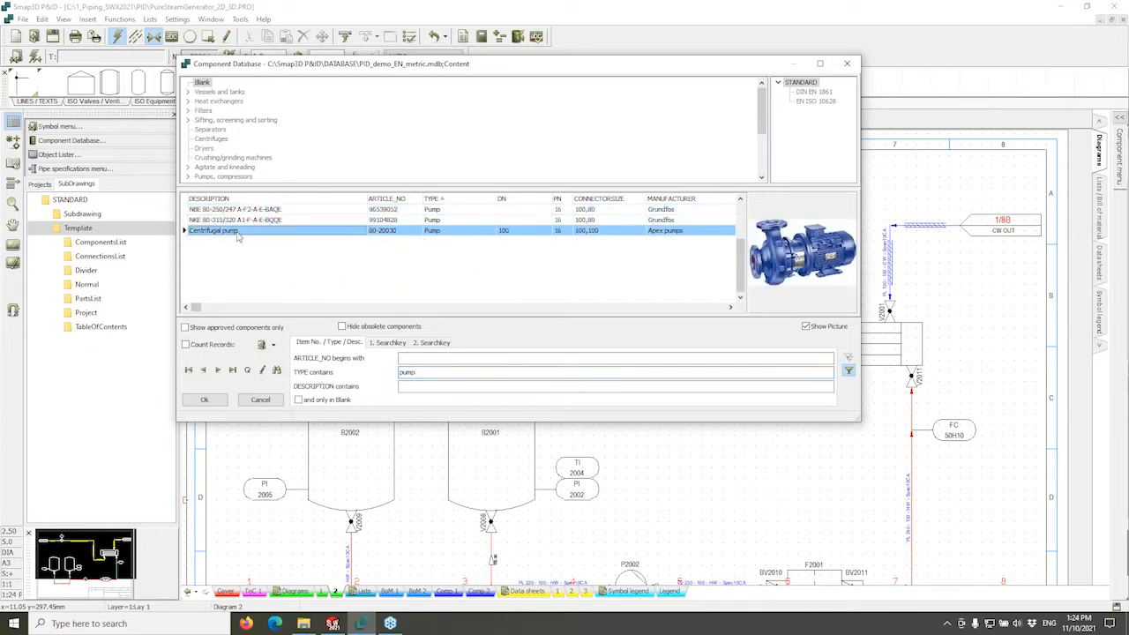
{"action": "left_click", "coordinate": [240, 222]}
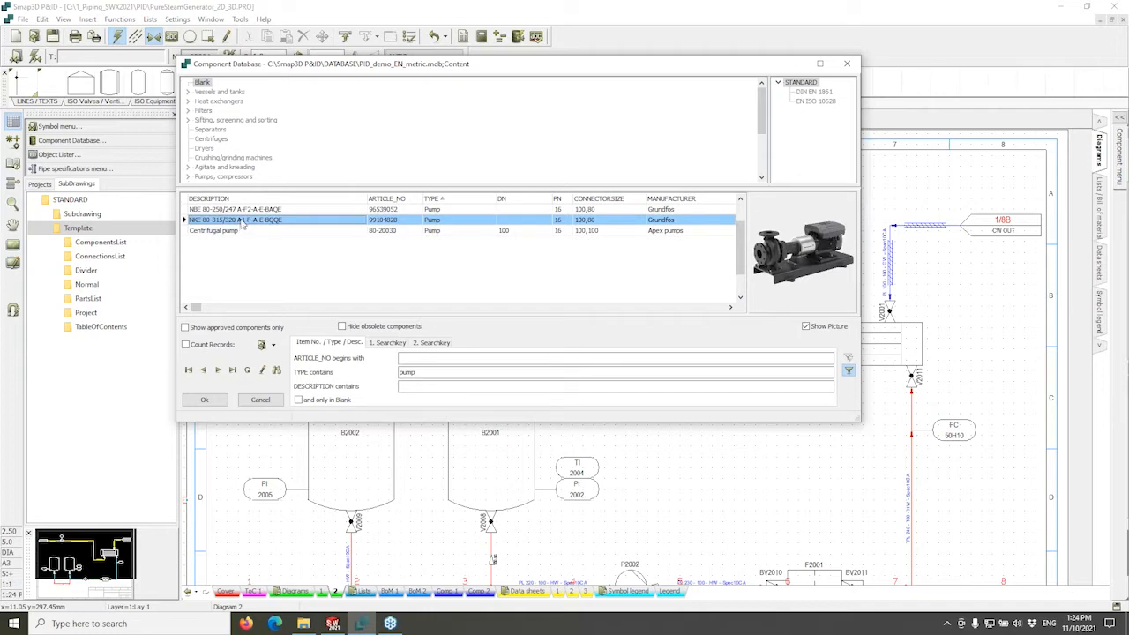
{"action": "left_click", "coordinate": [247, 211]}
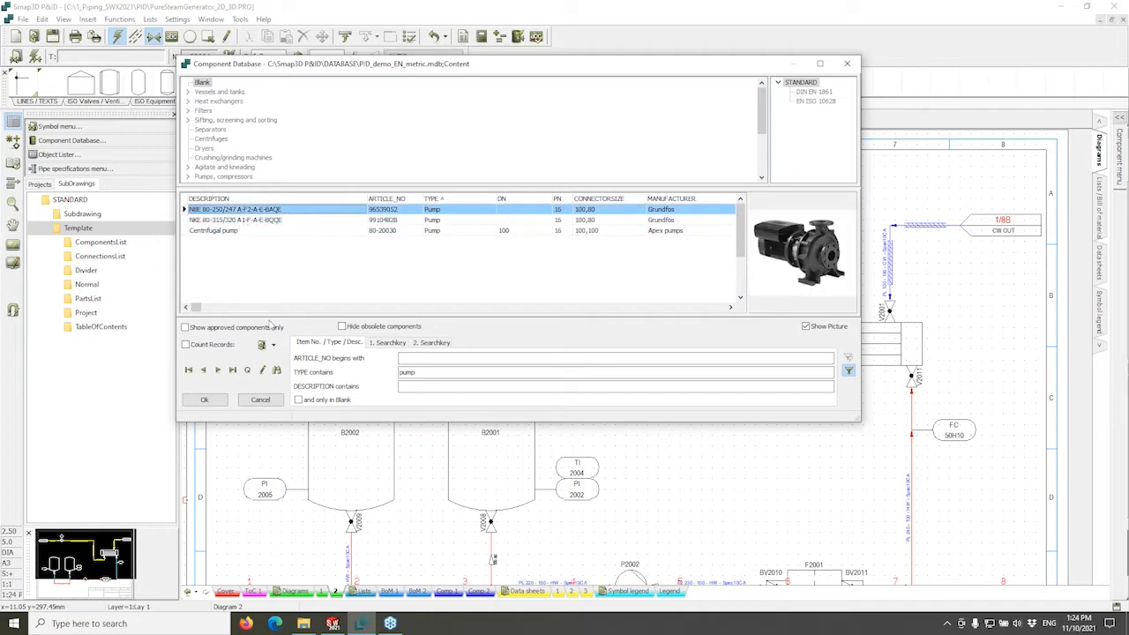
Search components by Manufacturer for Grundfos and pick the Grundfos NKE 80-250 pump.
{"action": "left_click", "coordinate": [389, 342]}
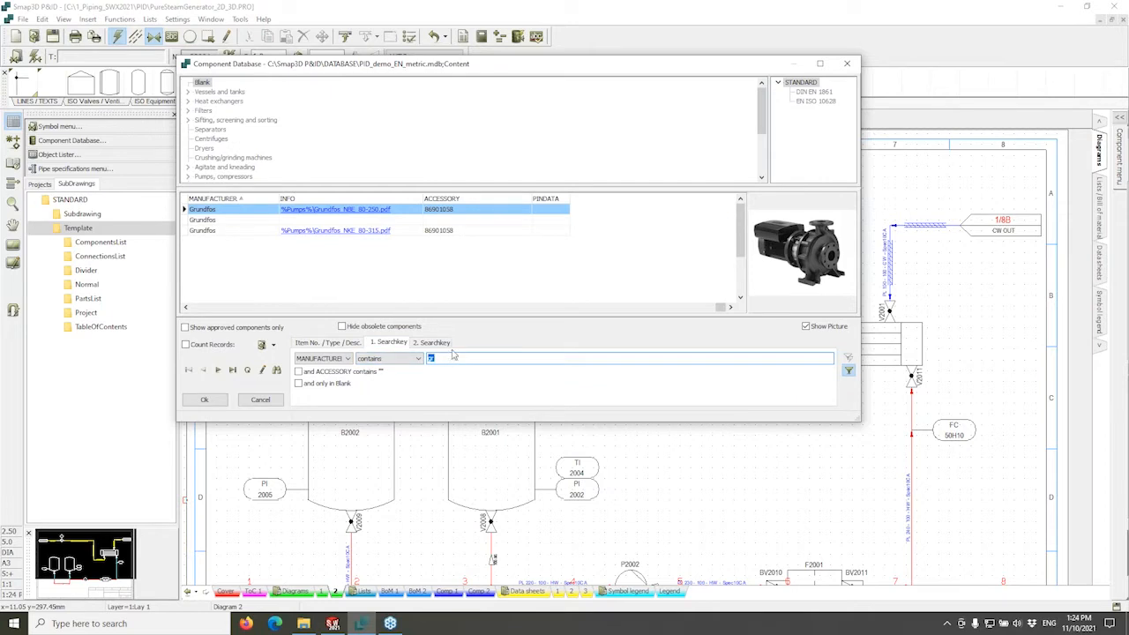
{"action": "left_click", "coordinate": [348, 359]}
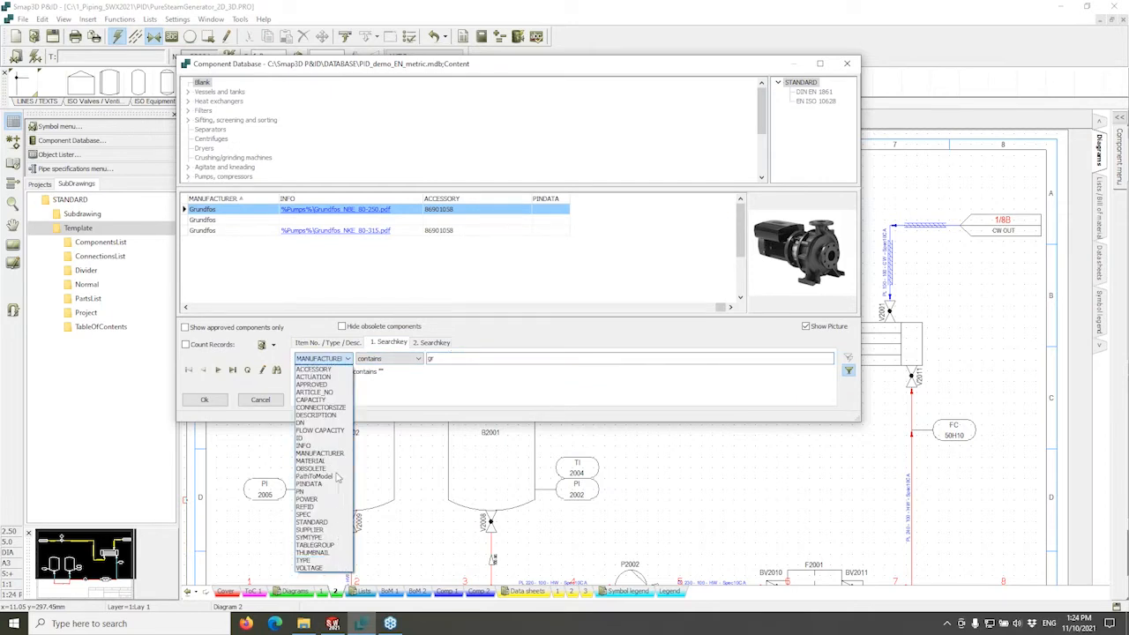
{"action": "left_click", "coordinate": [453, 358]}
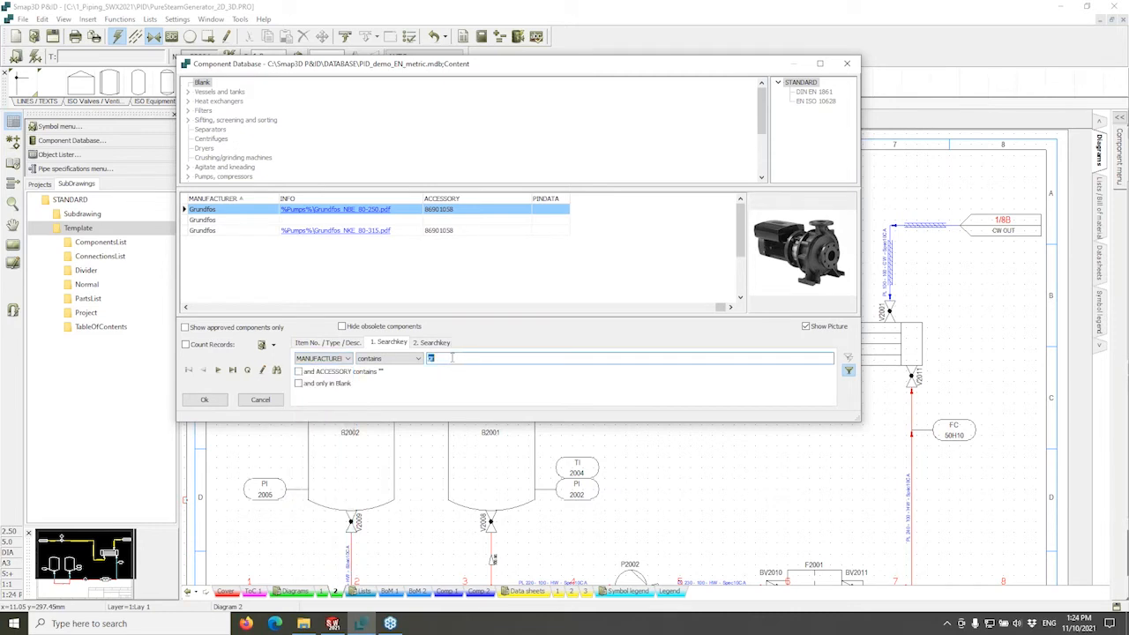
{"action": "type", "text": "ap"}
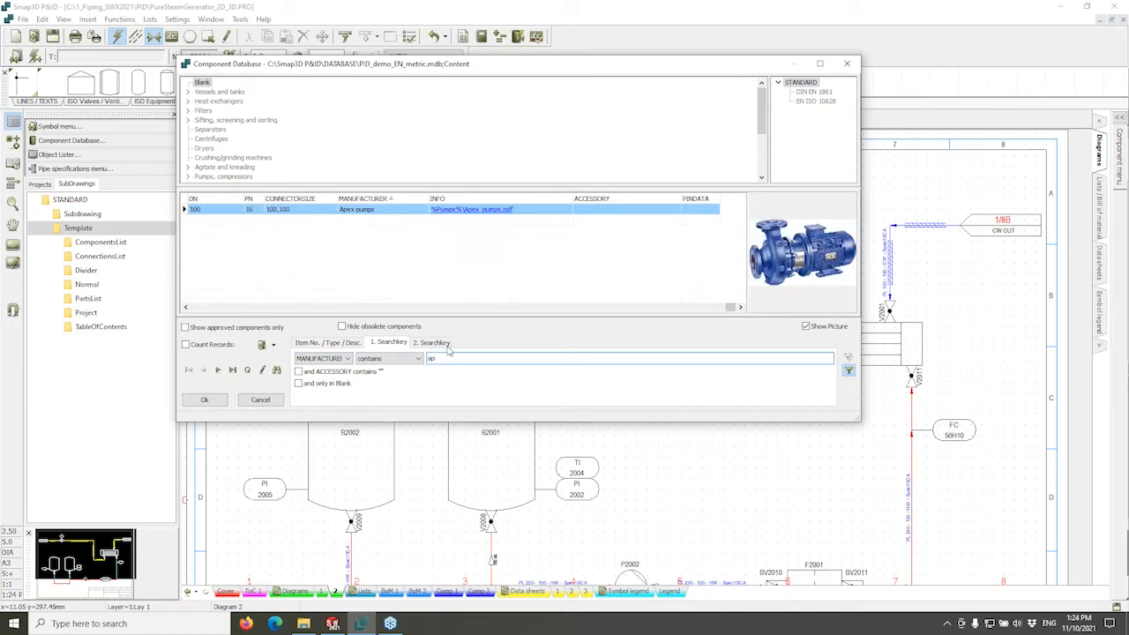
{"action": "key", "text": "BackSpace"}
{"action": "type", "text": "gr"}
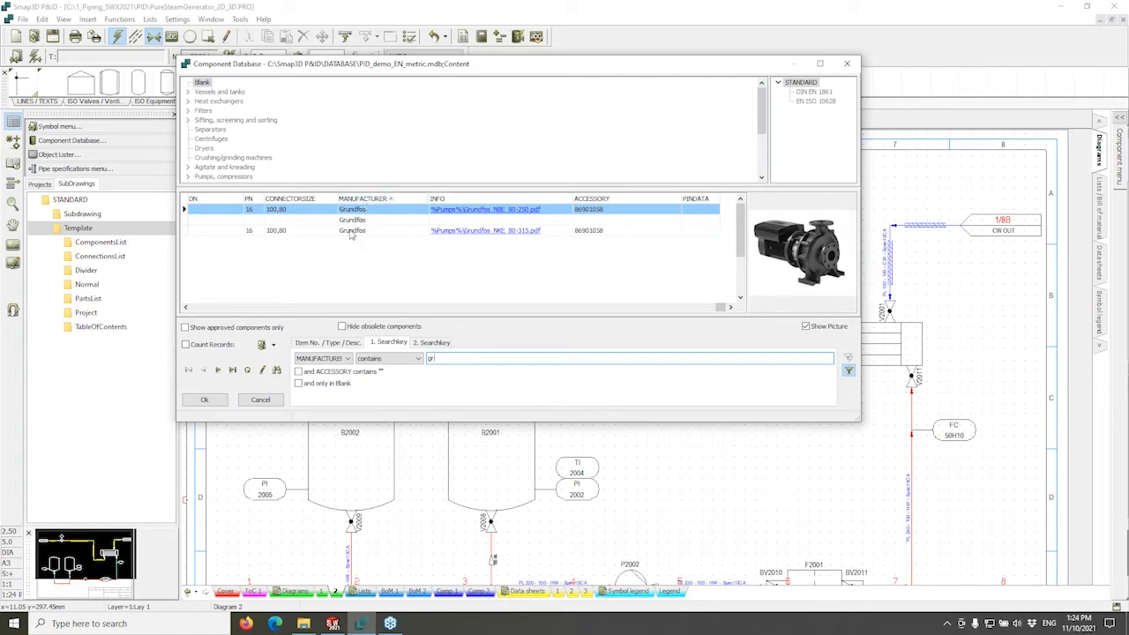
{"action": "left_click", "coordinate": [350, 231]}
{"action": "left_click", "coordinate": [357, 212]}
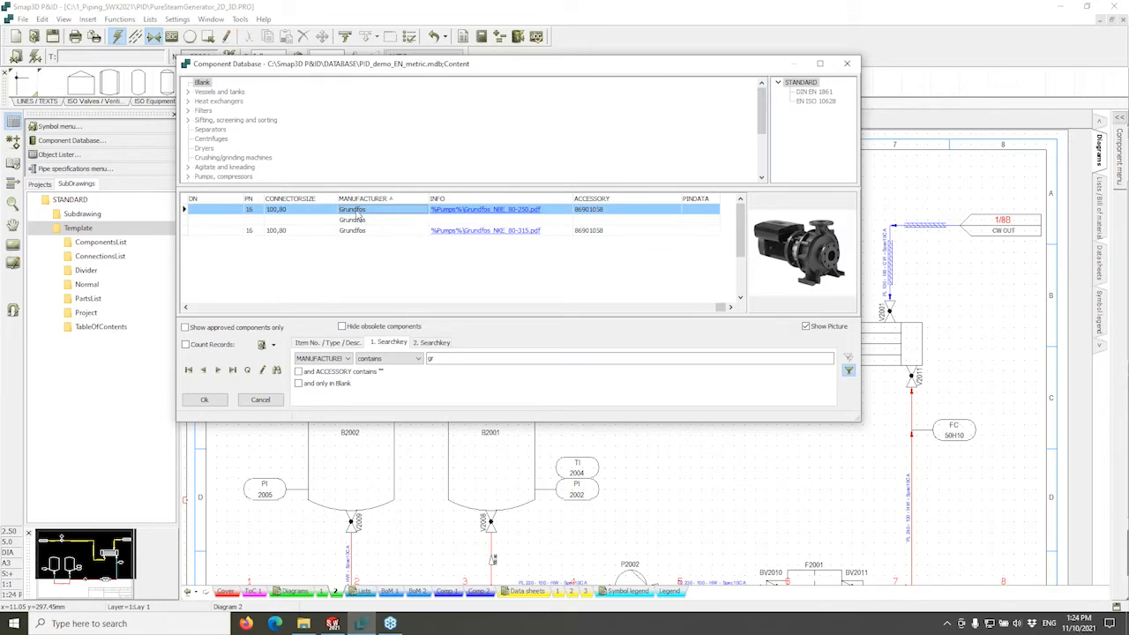
{"action": "double_click", "coordinate": [360, 217]}
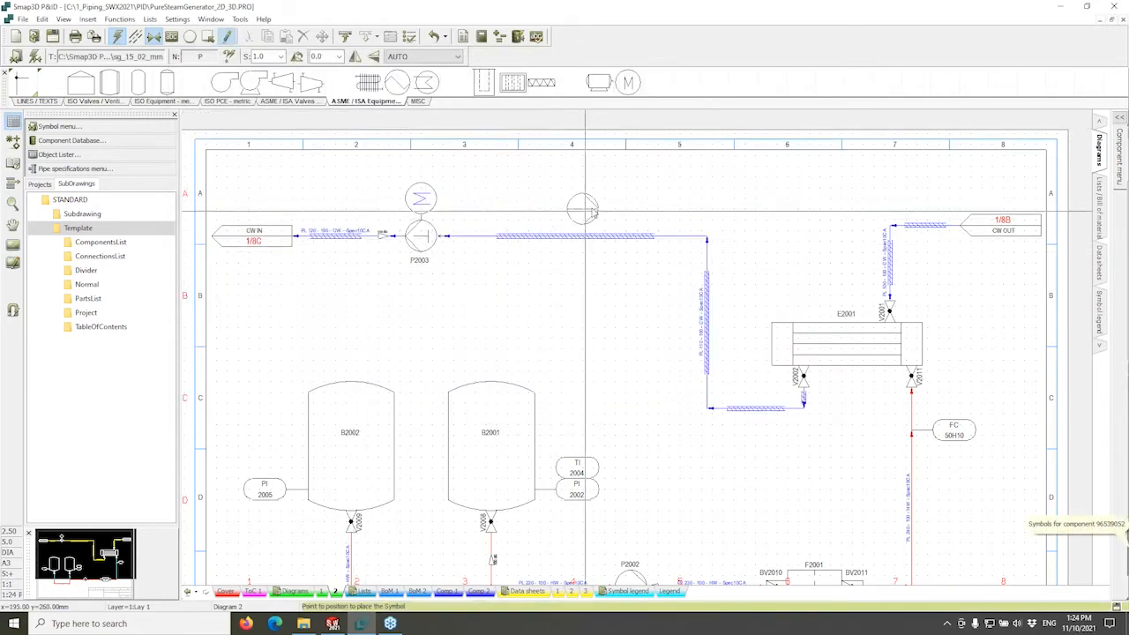
Place the pump rotated 180° as P3000 with medium set to Hot water.
{"action": "key", "text": "space"}
{"action": "key", "text": "space"}
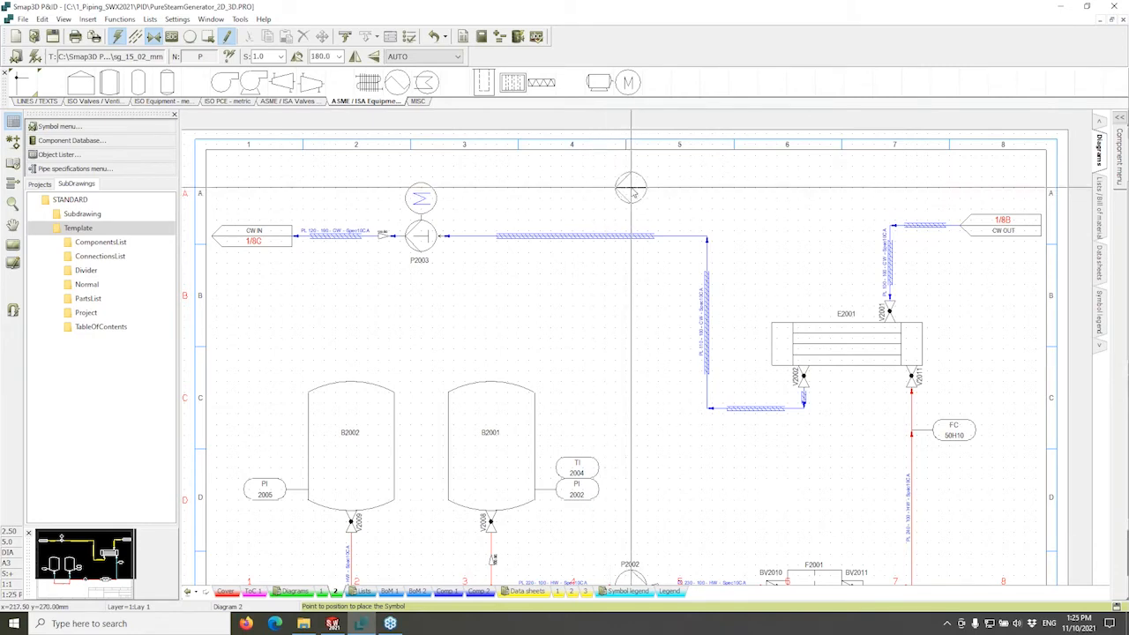
{"action": "left_click", "coordinate": [640, 189]}
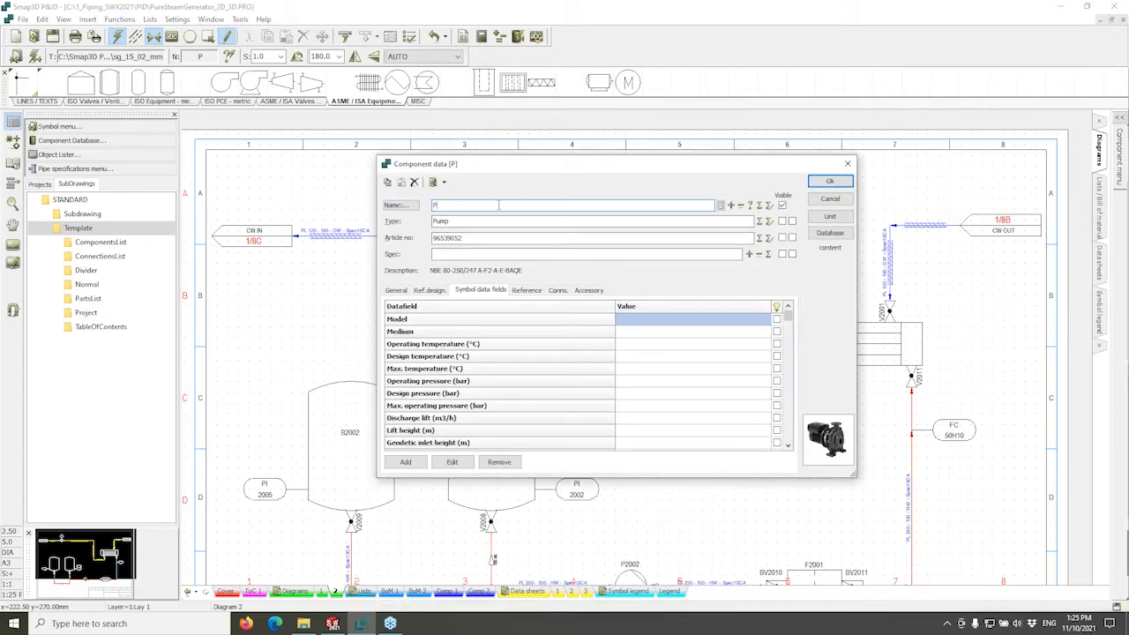
{"action": "type", "text": "3000"}
{"action": "left_click", "coordinate": [722, 332]}
{"action": "left_click", "coordinate": [764, 333]}
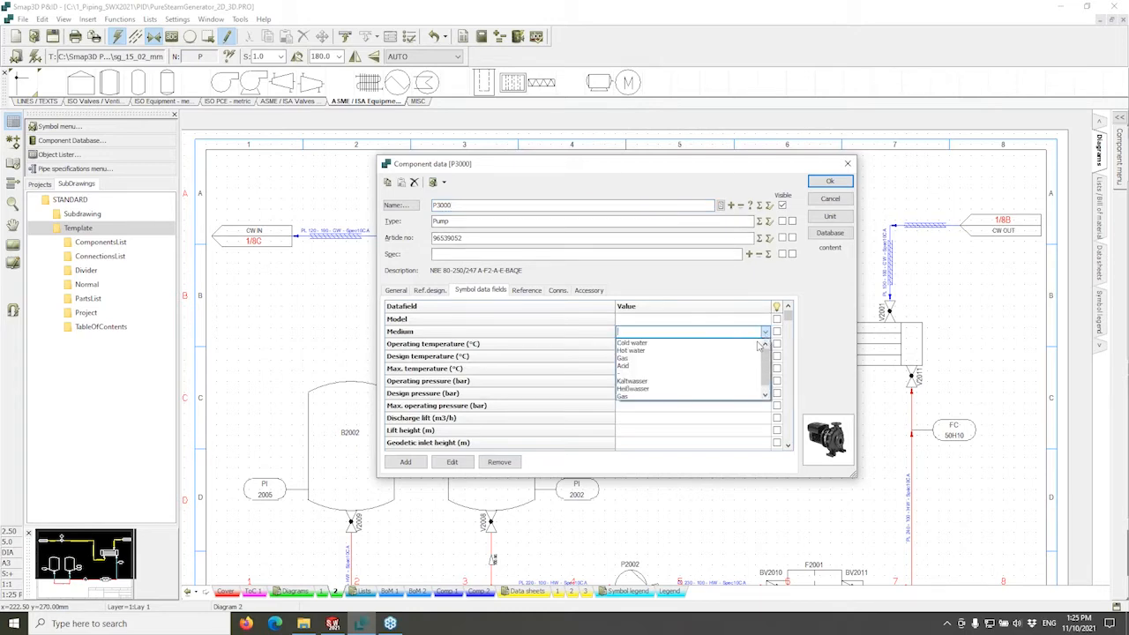
{"action": "left_click", "coordinate": [719, 350]}
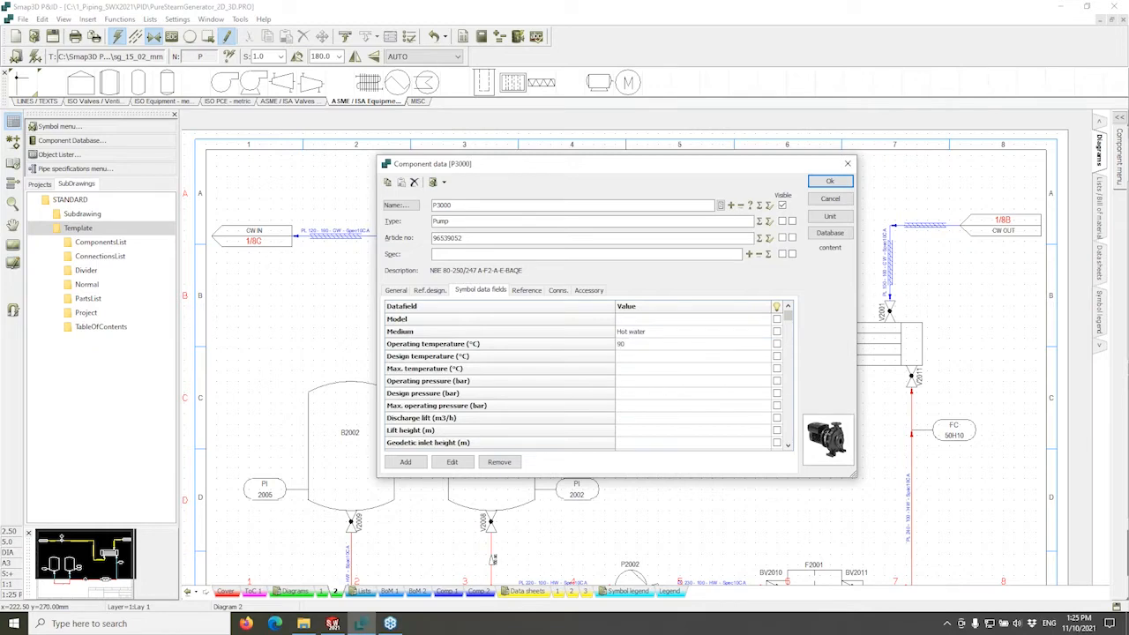
Set the pump's design temperature to 95 °C and max temperature to 100 °C.
{"action": "key", "text": "Return"}
{"action": "type", "text": "95"}
{"action": "key", "text": "Return"}
{"action": "key", "text": "Down"}
{"action": "key", "text": "Up"}
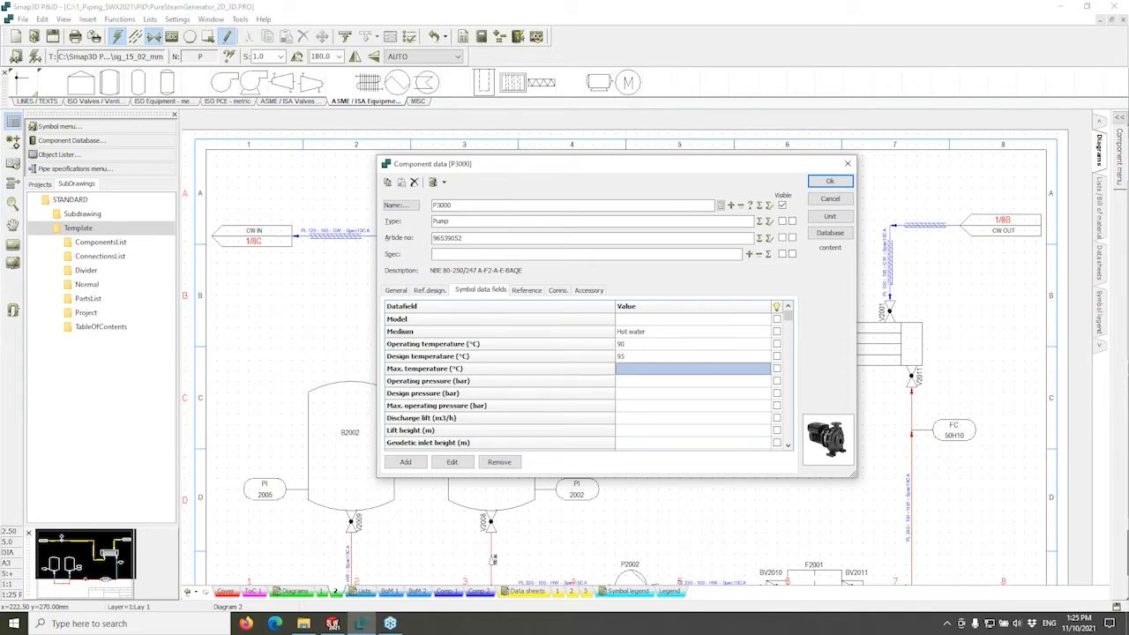
{"action": "type", "text": "100"}
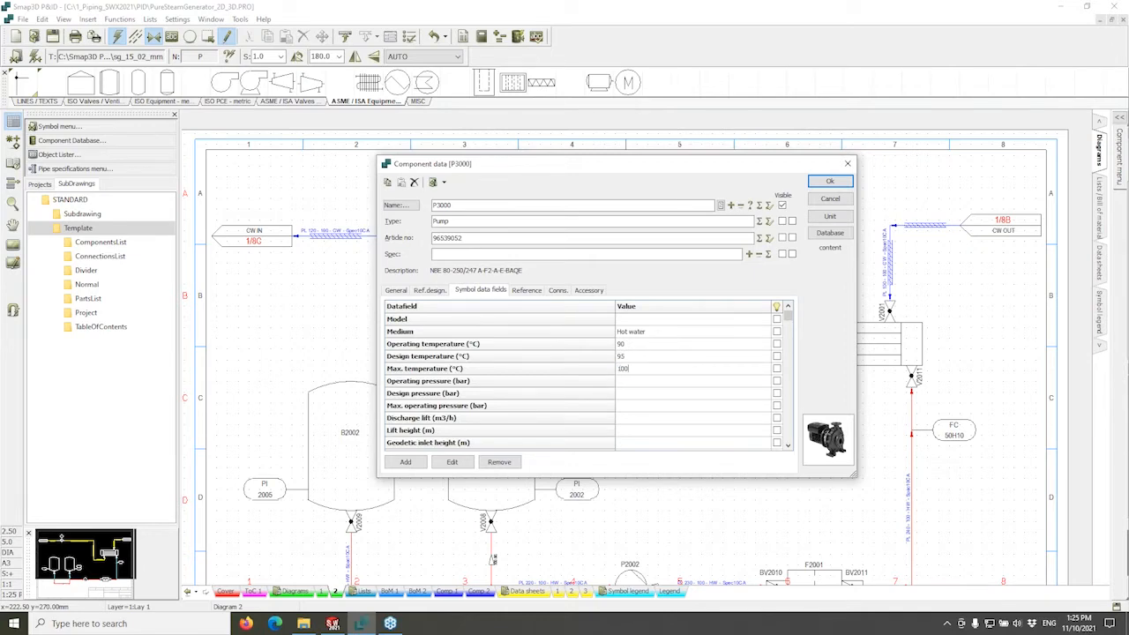
{"action": "key", "text": "Return"}
Set the pump's operating pressure to 12 bar and max operating pressure to 16 bar.
{"action": "type", "text": "12"}
{"action": "left_click", "coordinate": [631, 403]}
{"action": "type", "text": "16"}
{"action": "key", "text": "Return"}
{"action": "scroll", "coordinate": [678, 408], "scroll_direction": "down", "scroll_amount": 2}
{"action": "scroll", "coordinate": [678, 408], "scroll_direction": "up", "scroll_amount": 3}
{"action": "scroll", "coordinate": [678, 408], "scroll_direction": "up", "scroll_amount": 5}
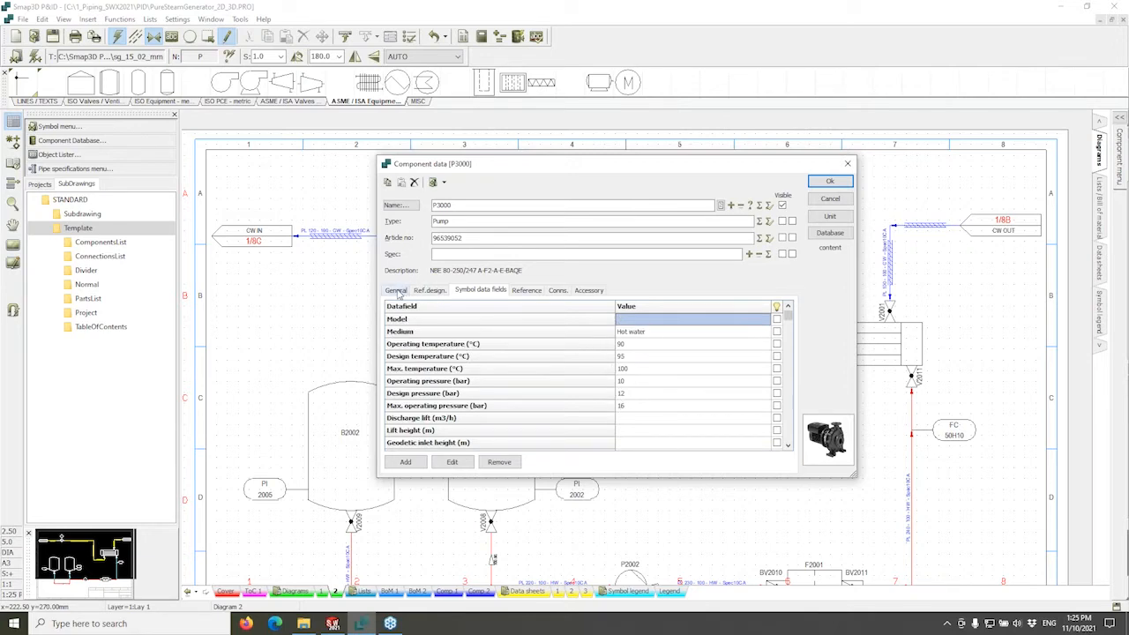
Review the pump's accessories and general settings, then confirm its component data.
{"action": "left_click", "coordinate": [589, 291]}
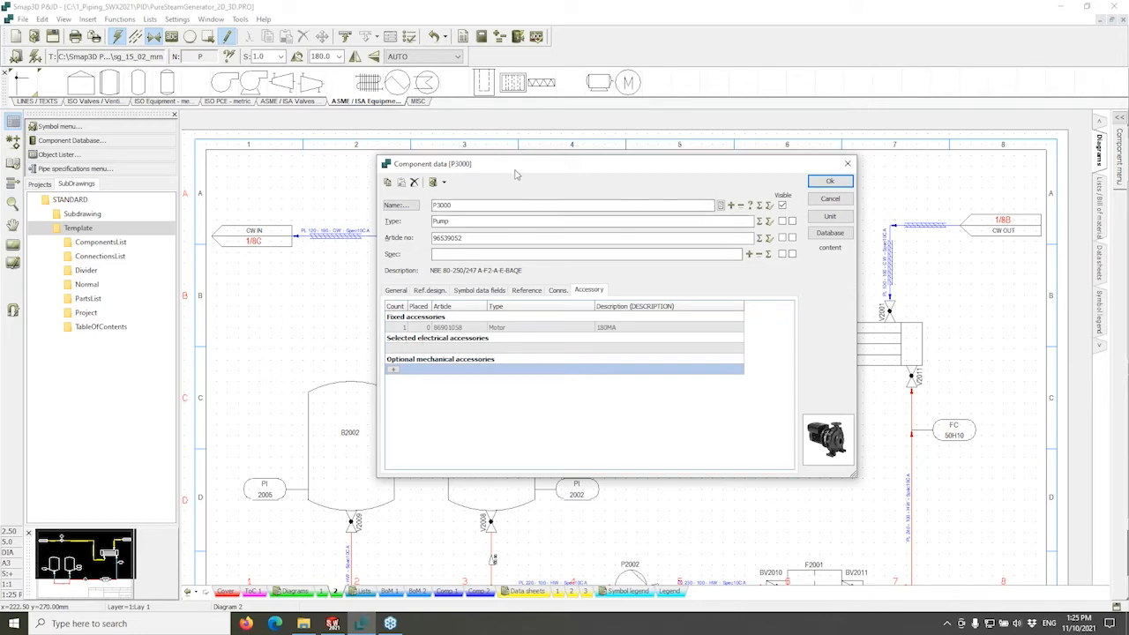
{"action": "left_click_drag", "start_coordinate": [515, 174], "coordinate": [657, 163]}
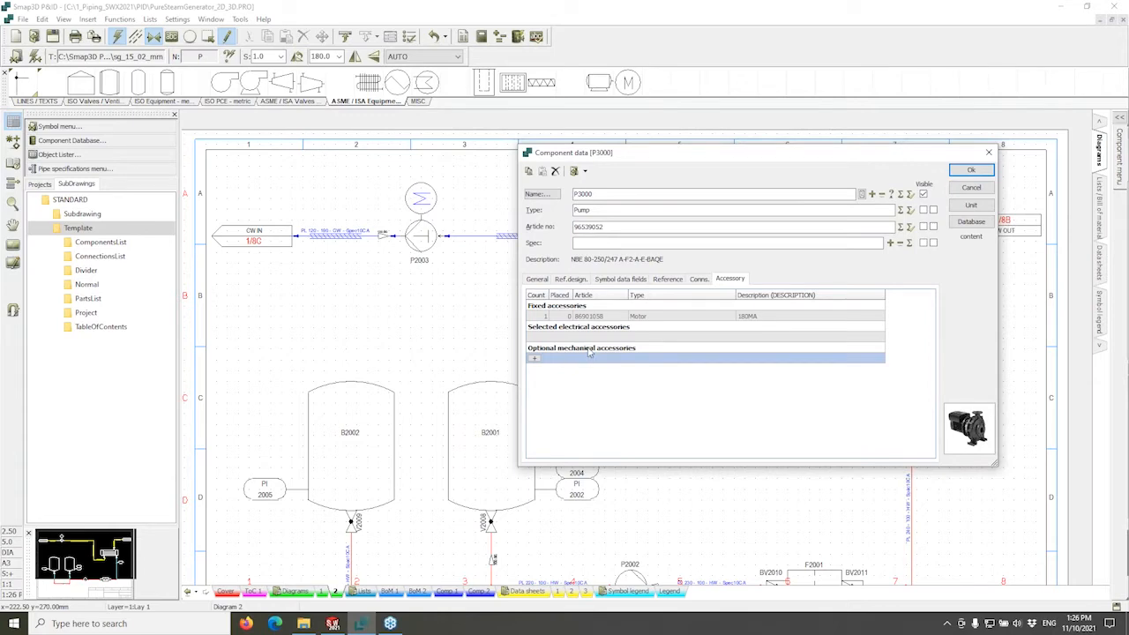
{"action": "left_click", "coordinate": [537, 280]}
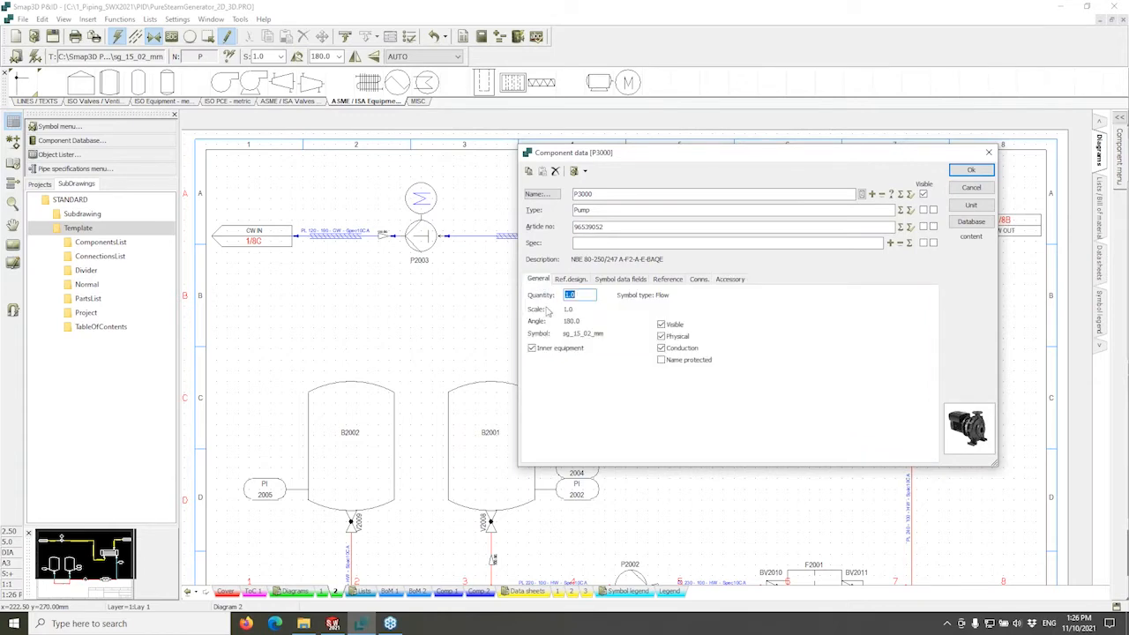
{"action": "left_click", "coordinate": [970, 169]}
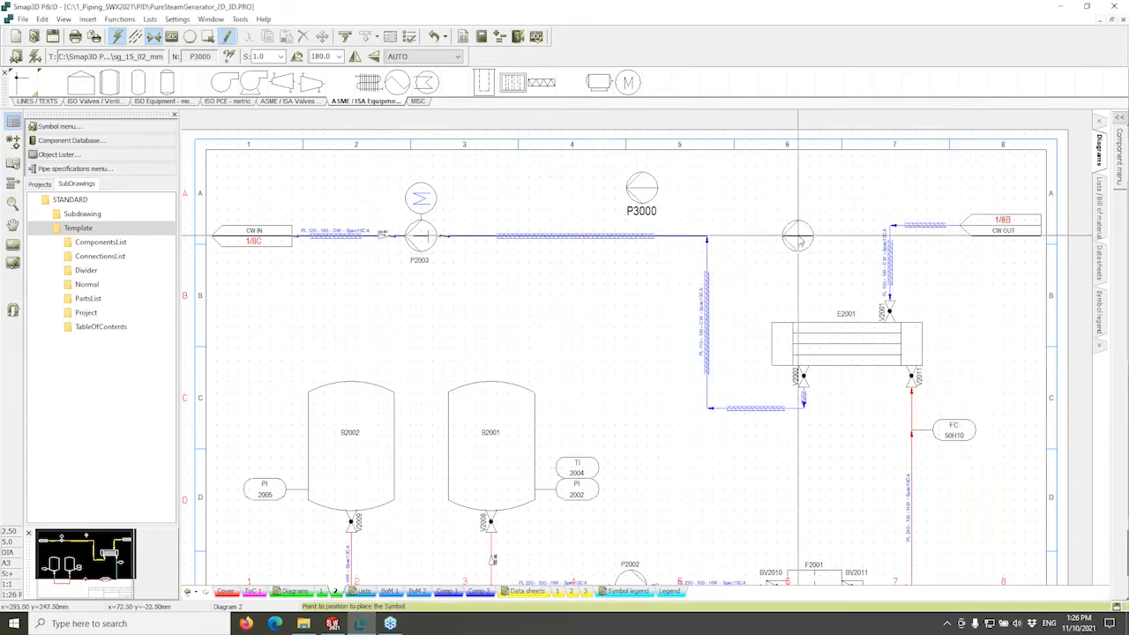
Stop placing pump copies, show symbol reference points, and pan to exchanger E2001.
{"action": "key", "text": "Escape"}
{"action": "left_click", "coordinate": [15, 143]}
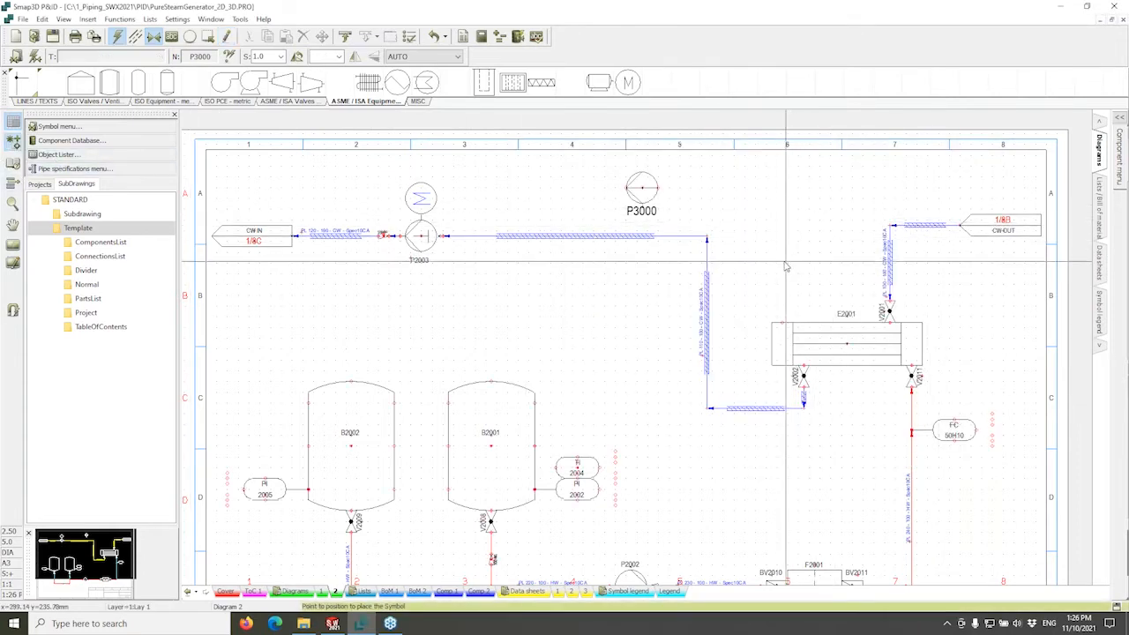
{"action": "scroll", "coordinate": [783, 263], "scroll_direction": "up", "scroll_amount": 1}
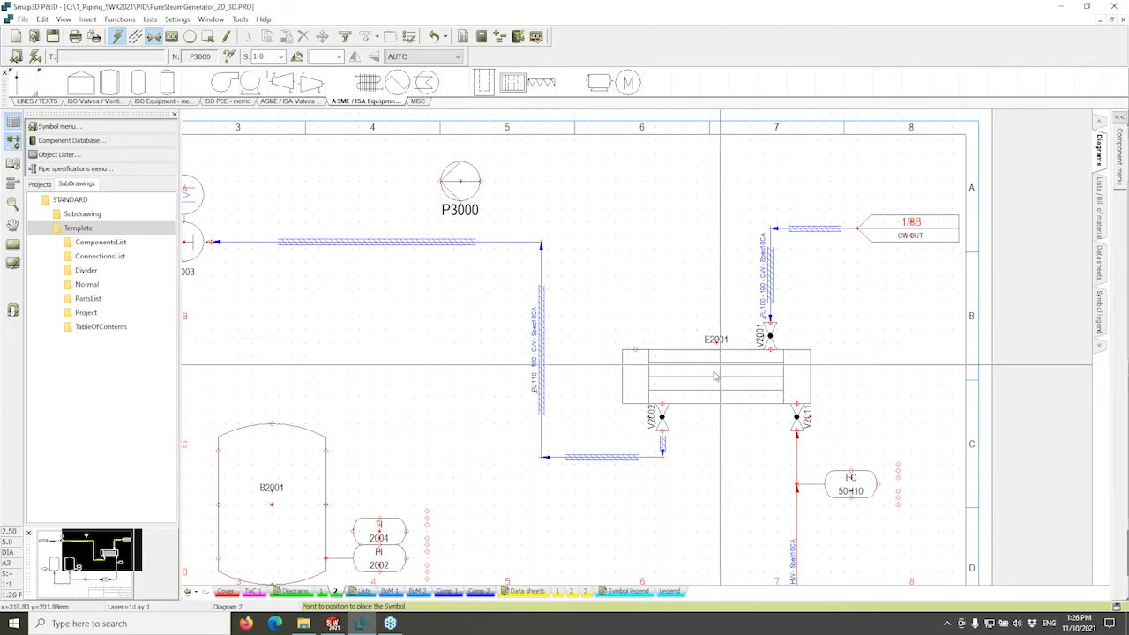
{"action": "middle_click_drag", "start_coordinate": [681, 392], "coordinate": [791, 360]}
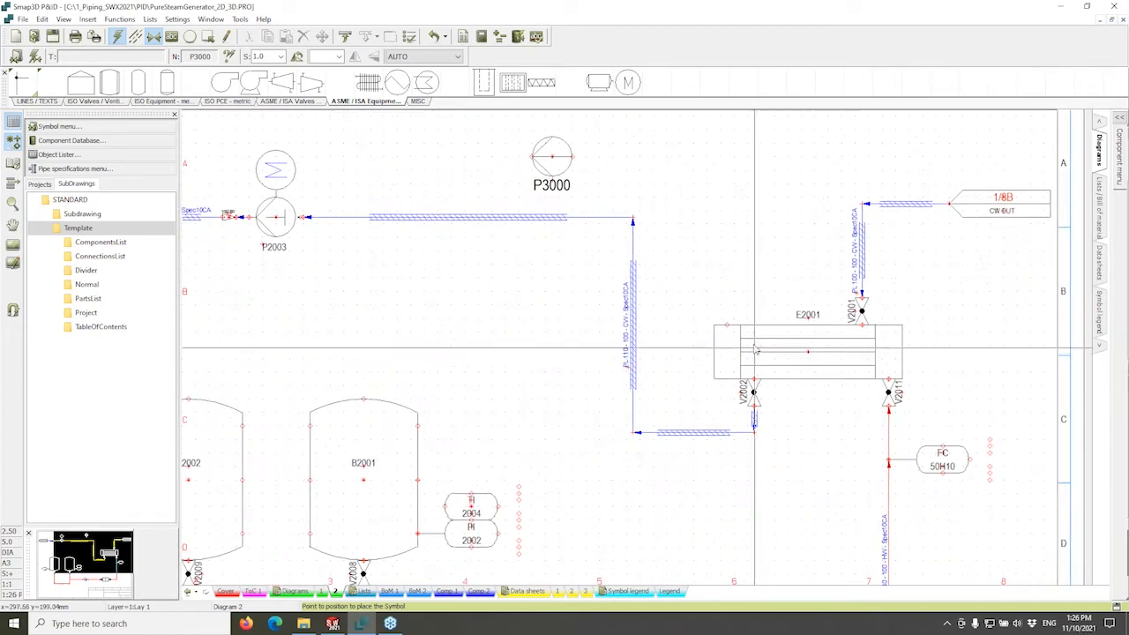
{"action": "middle_click_drag", "start_coordinate": [728, 282], "coordinate": [698, 299]}
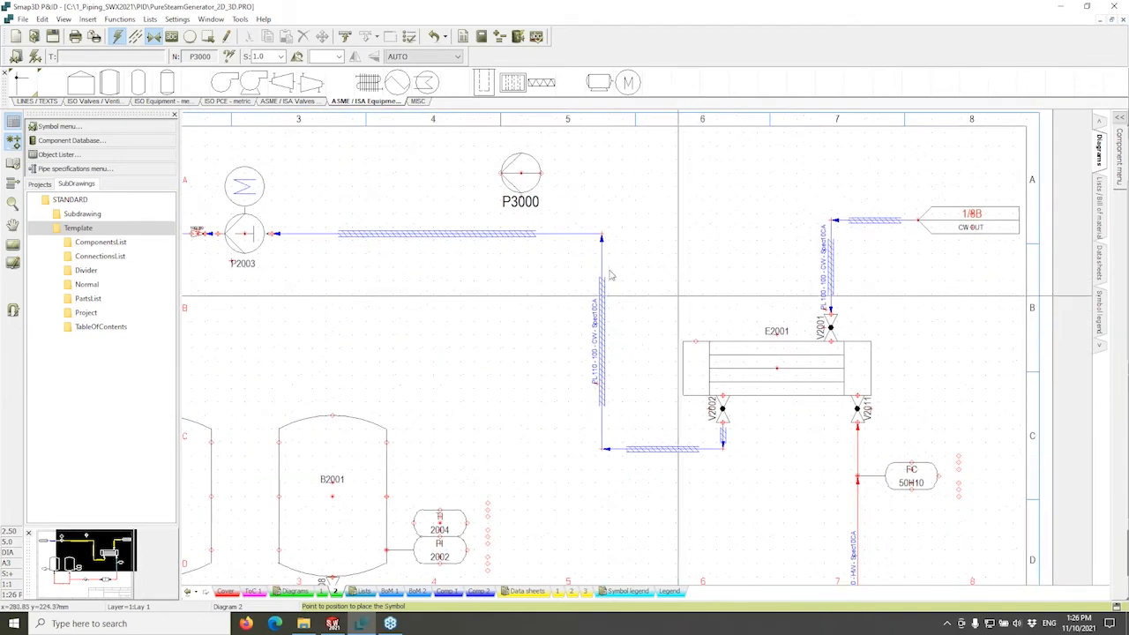
Start a conducting line at E2001's top-left corner, dismissing the line link options.
{"action": "left_click", "coordinate": [49, 102]}
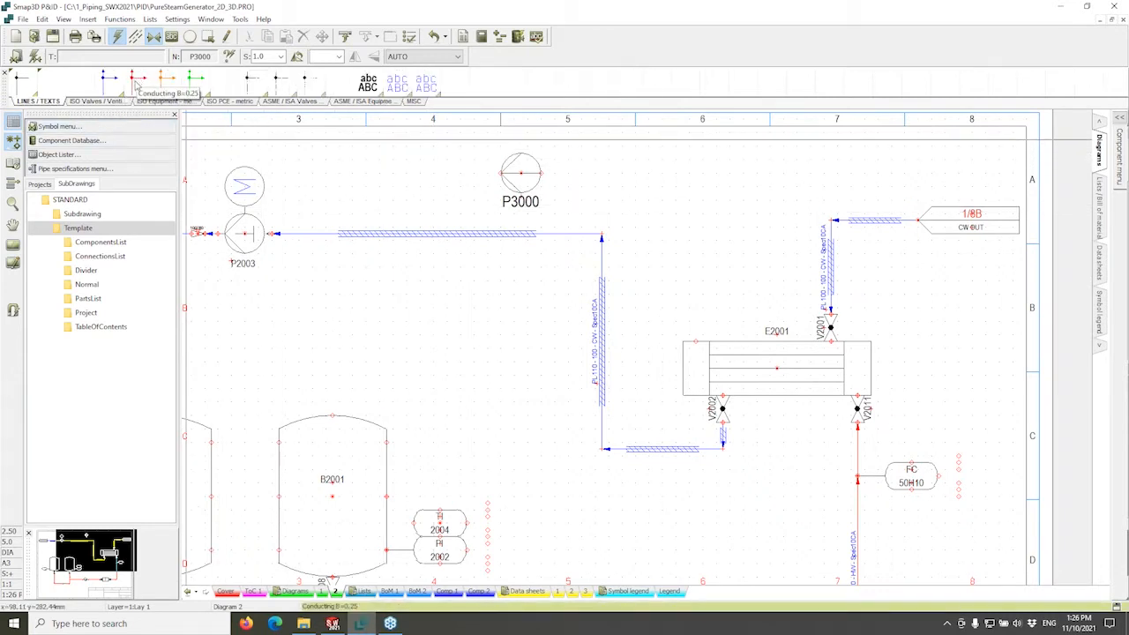
{"action": "left_click", "coordinate": [135, 86]}
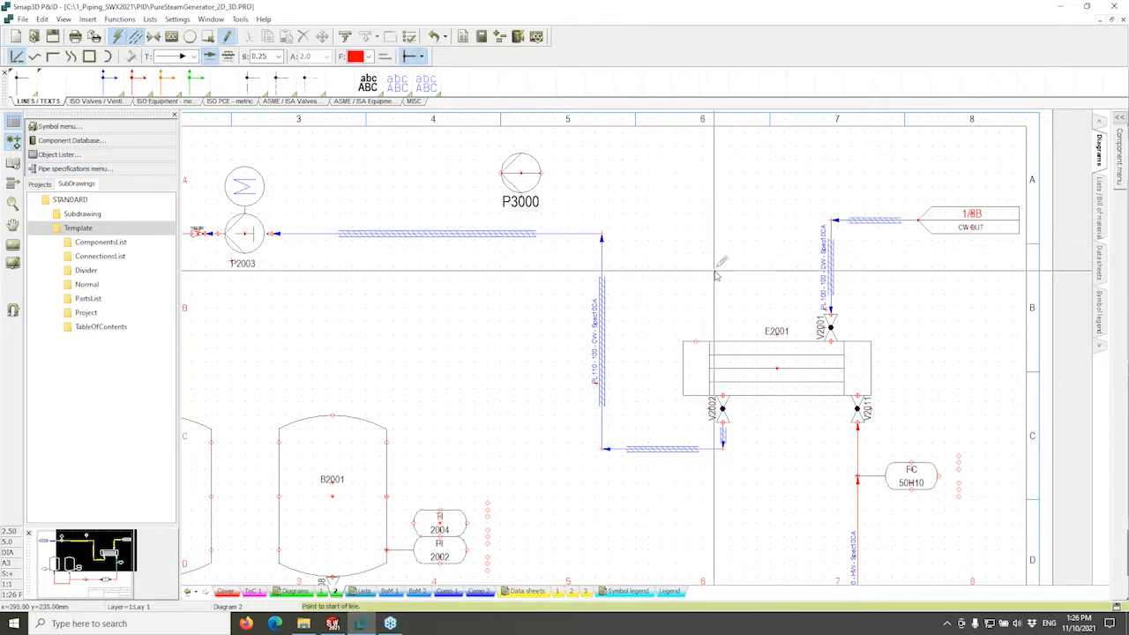
{"action": "scroll", "coordinate": [714, 280], "scroll_direction": "up", "scroll_amount": 1}
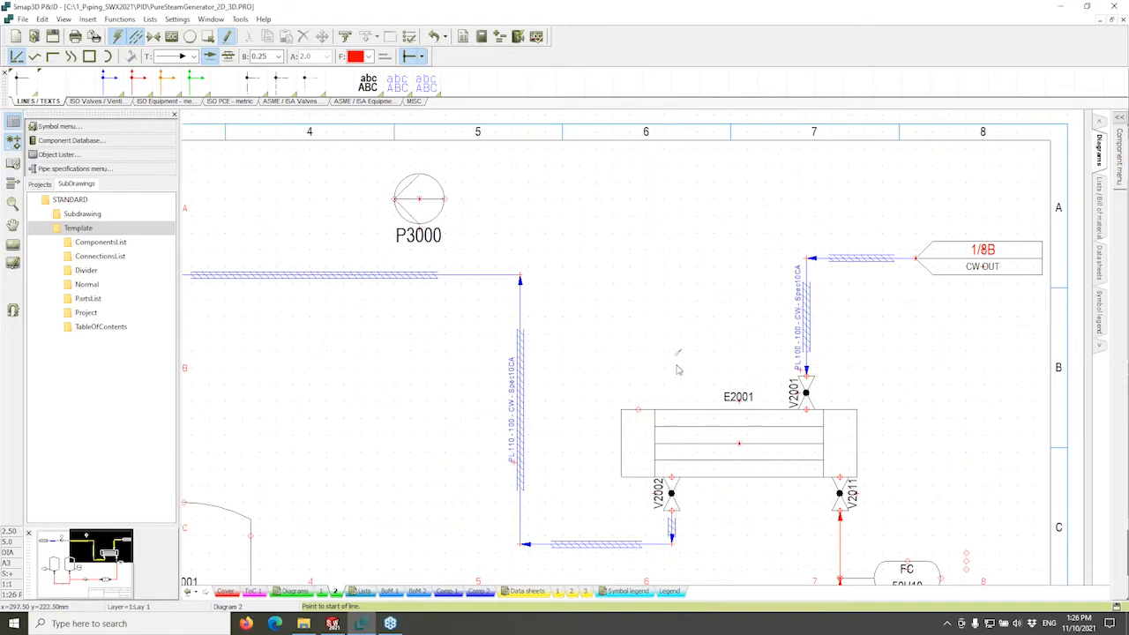
{"action": "left_click", "coordinate": [712, 367]}
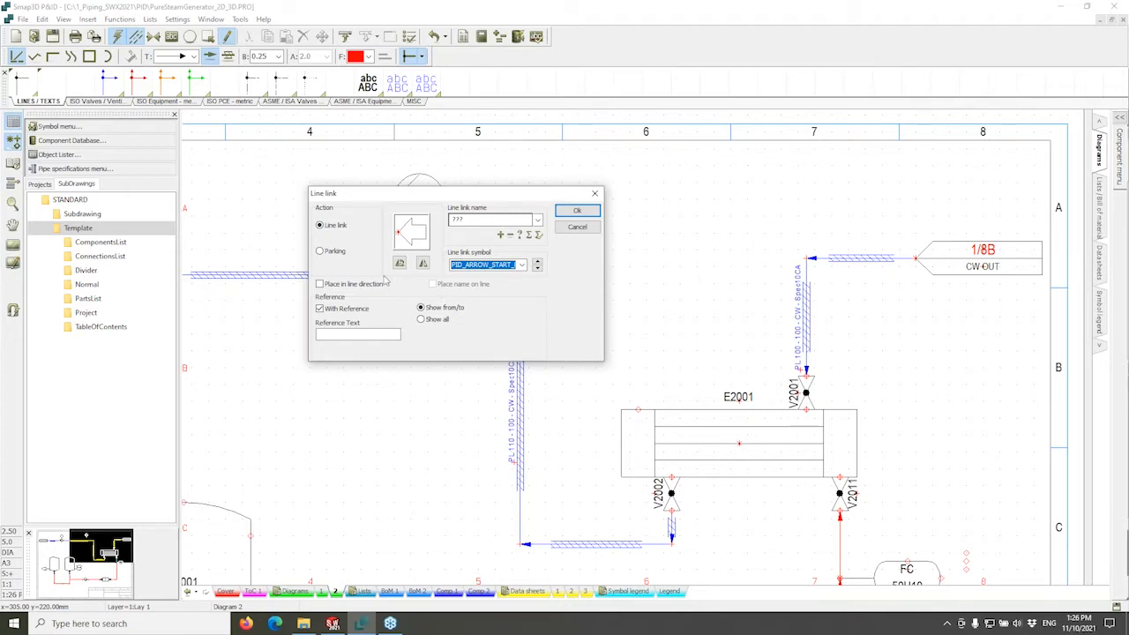
{"action": "left_click", "coordinate": [338, 253]}
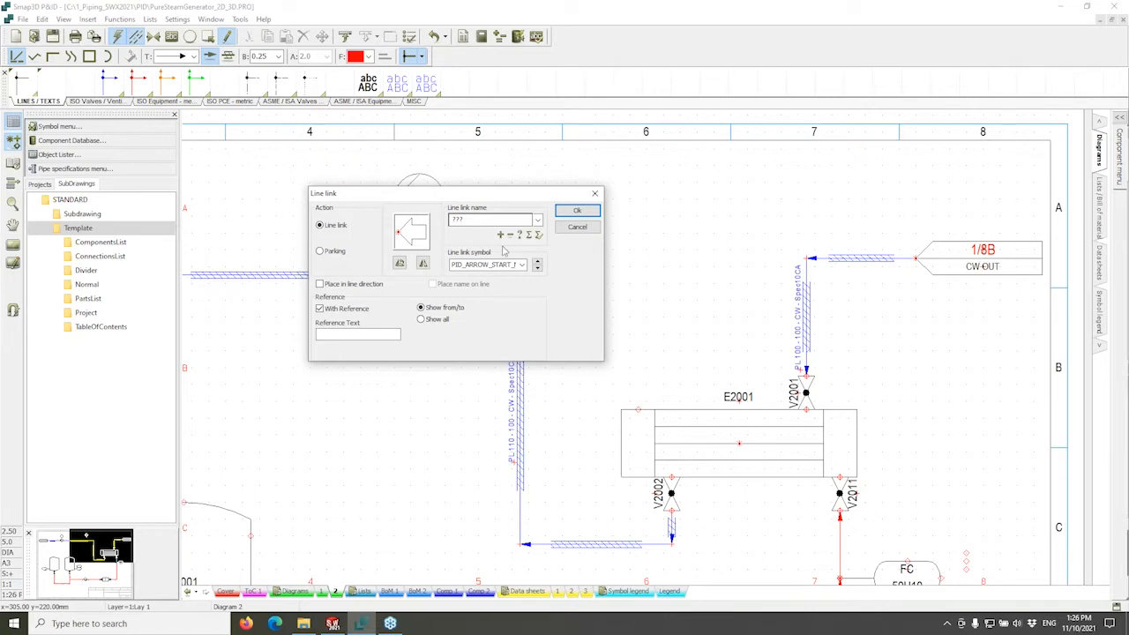
{"action": "left_click", "coordinate": [575, 227]}
{"action": "left_click", "coordinate": [639, 409]}
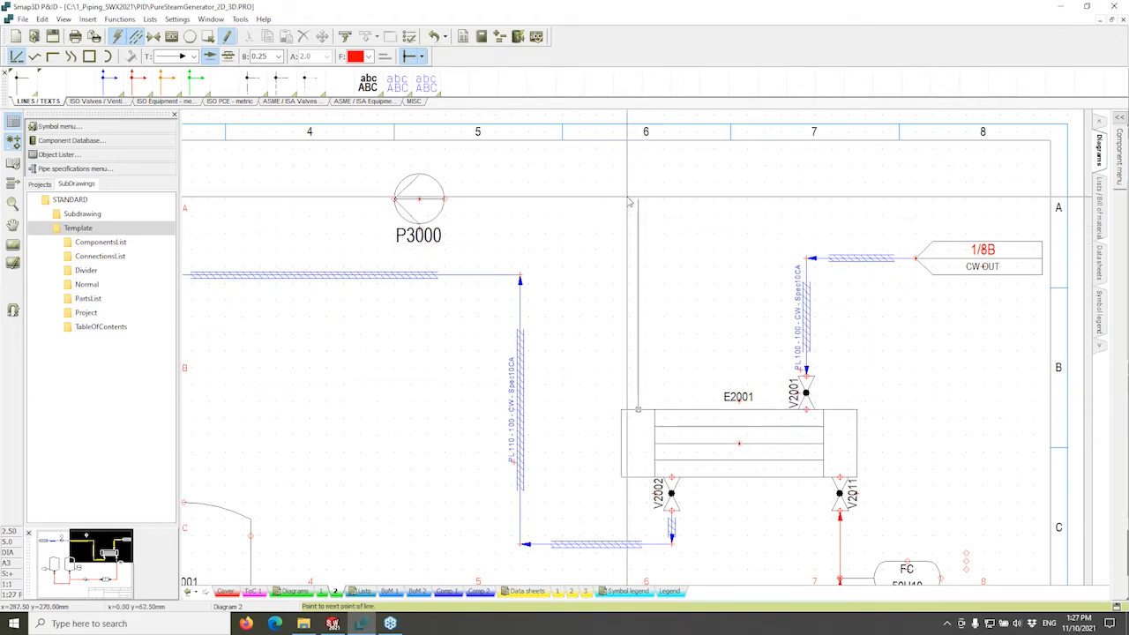
Route the line up from E2001 and left into pump P3000.
{"action": "left_click", "coordinate": [638, 201]}
{"action": "left_click", "coordinate": [446, 201]}
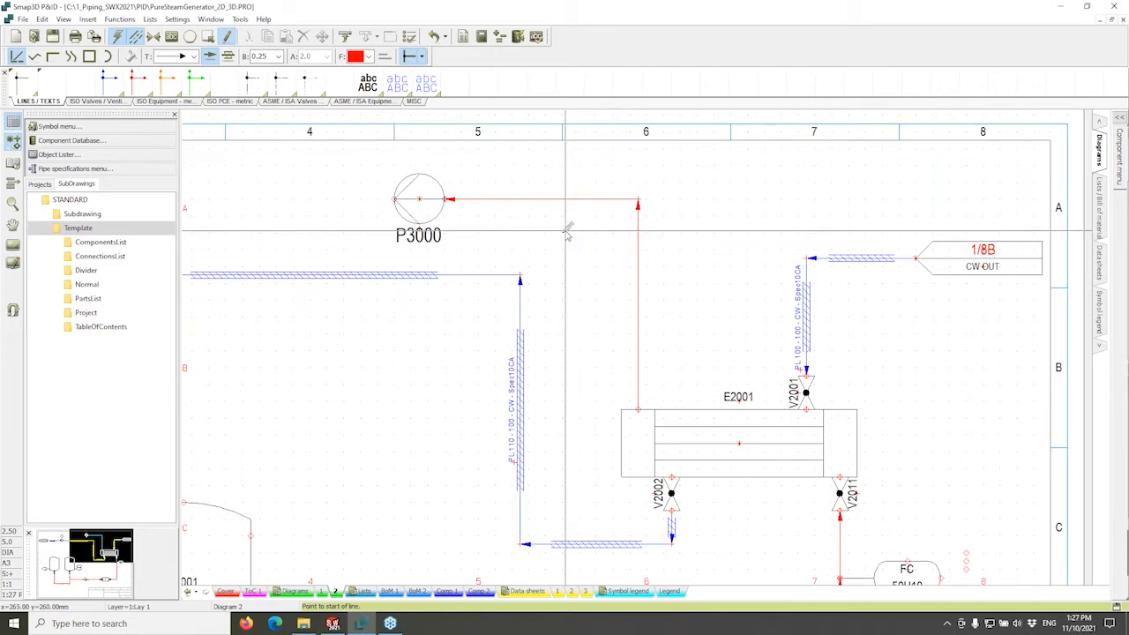
{"action": "key", "text": "Escape"}
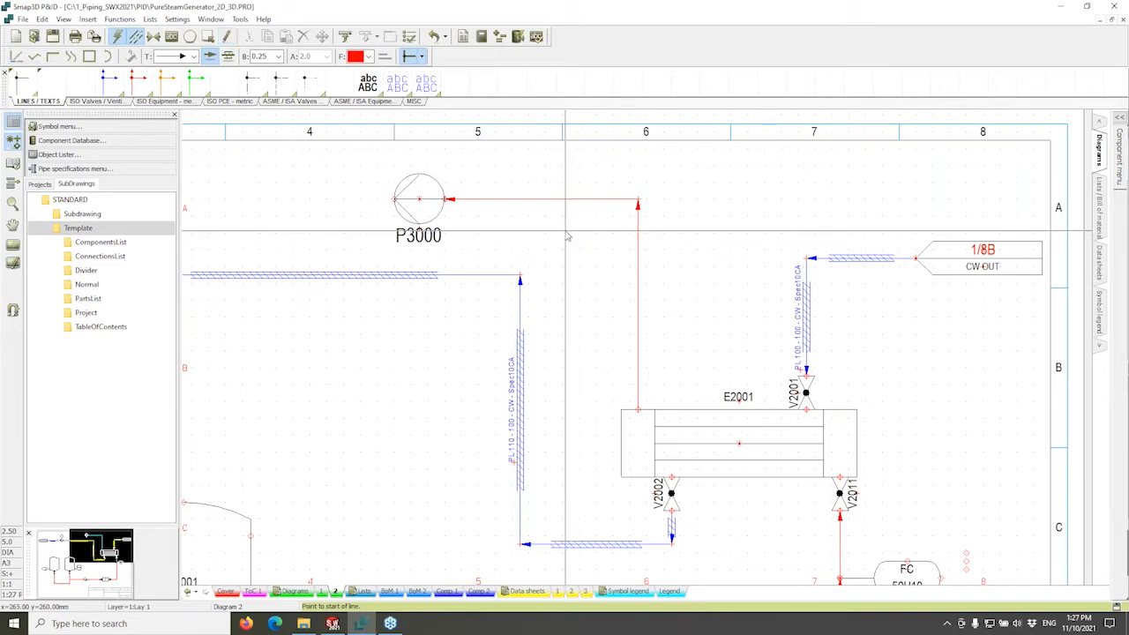
Shift pump P3000 slightly along its line while keeping it connected.
{"action": "left_click", "coordinate": [426, 201]}
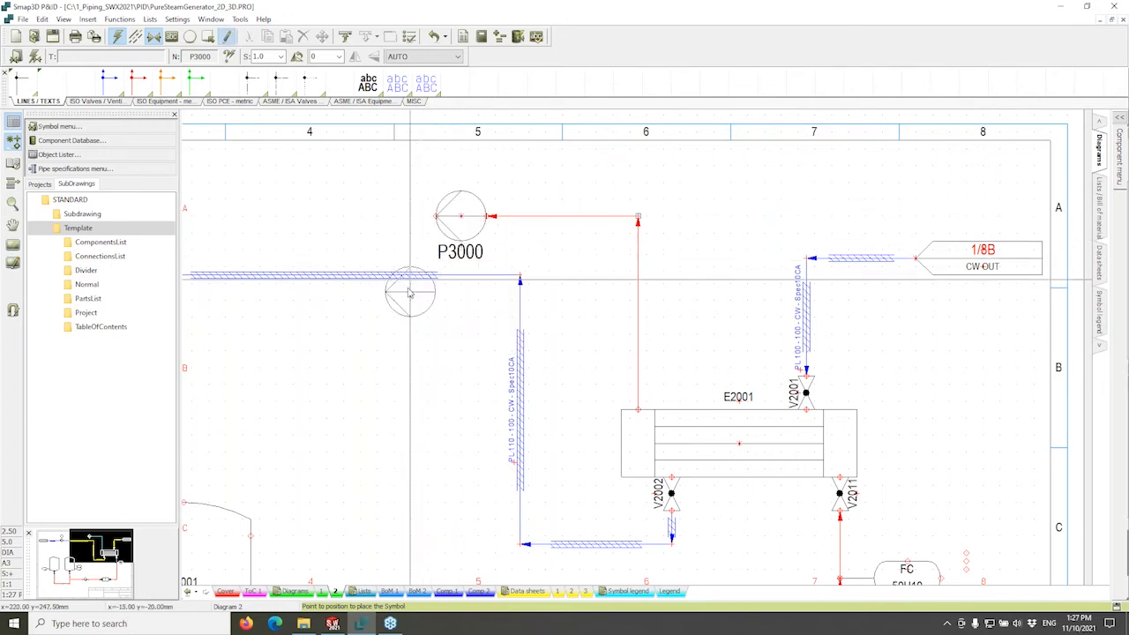
{"action": "left_click", "coordinate": [401, 307]}
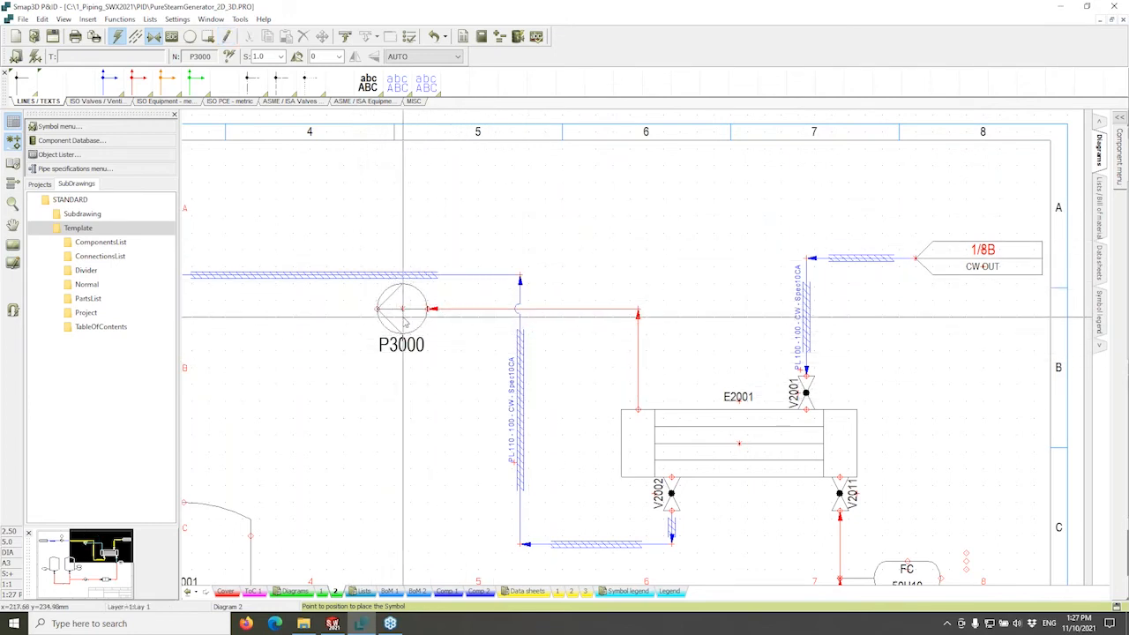
{"action": "left_click_drag", "start_coordinate": [402, 310], "coordinate": [393, 171]}
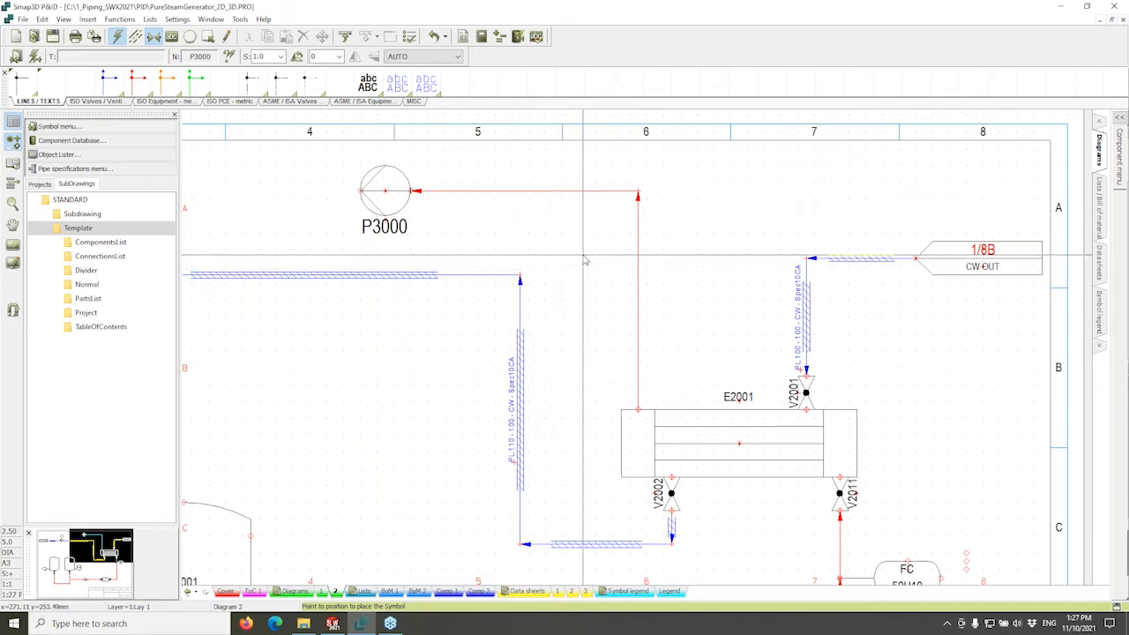
Assign the next free line number PL300 to the pump line and bring up the pipe specifications.
{"action": "double_click", "coordinate": [639, 258]}
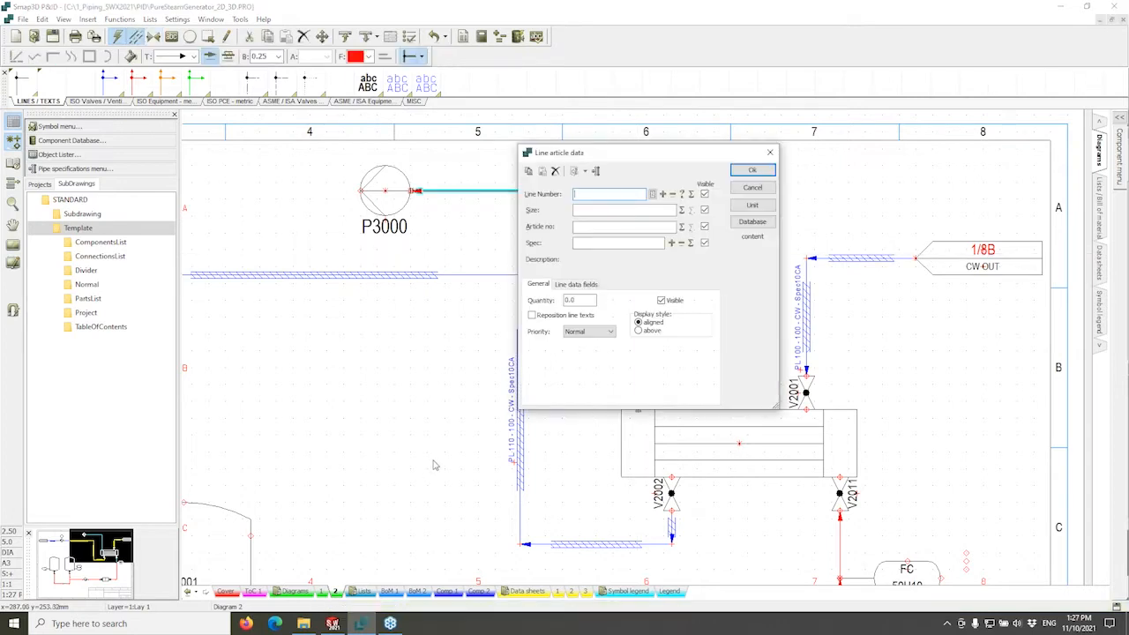
{"action": "left_click_drag", "start_coordinate": [683, 157], "coordinate": [686, 156]}
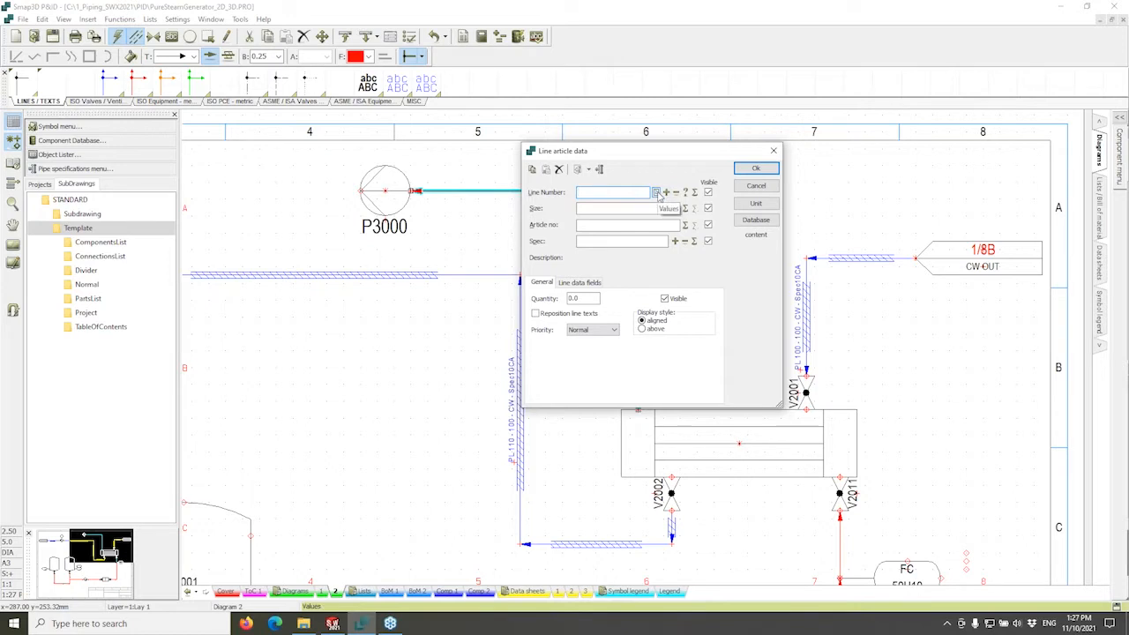
{"action": "left_click", "coordinate": [656, 192]}
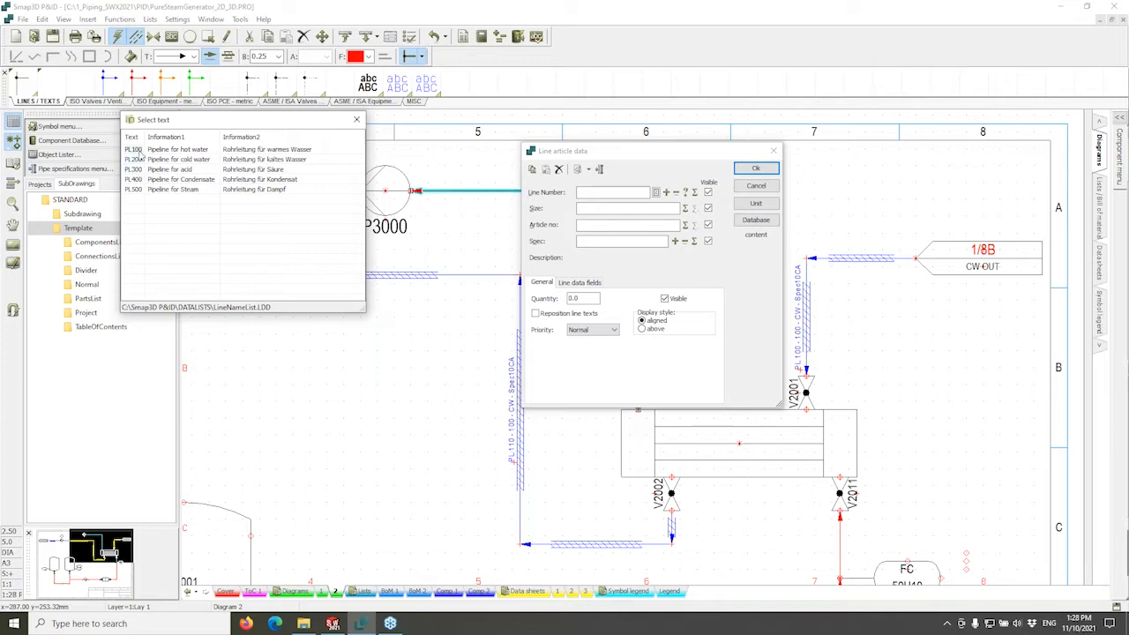
{"action": "double_click", "coordinate": [134, 149]}
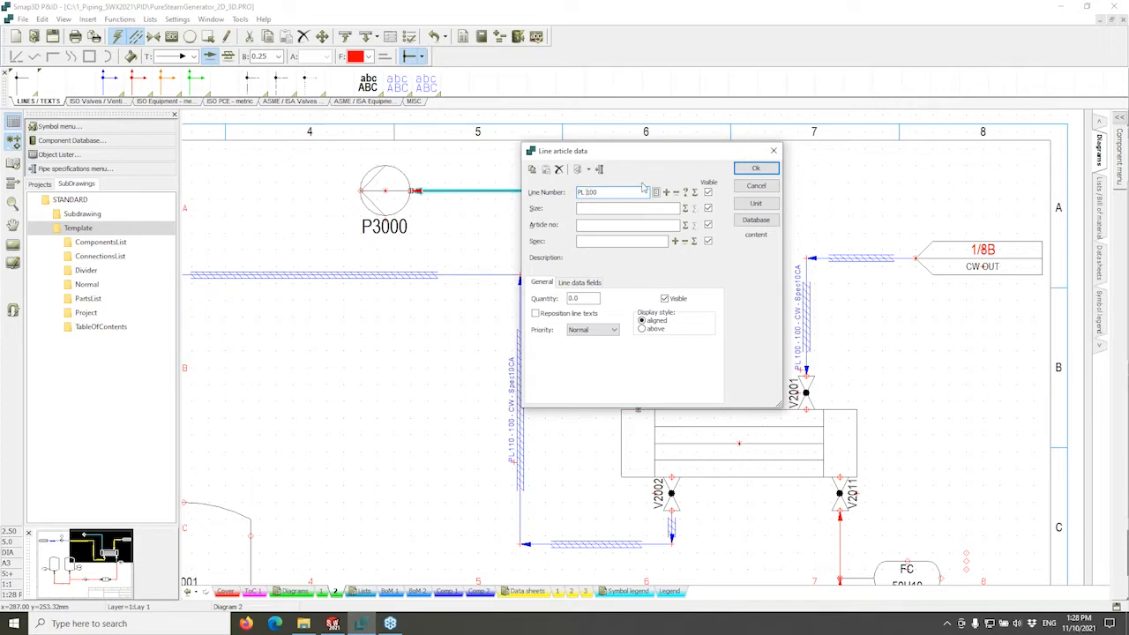
{"action": "left_click", "coordinate": [686, 192]}
{"action": "left_click", "coordinate": [695, 193]}
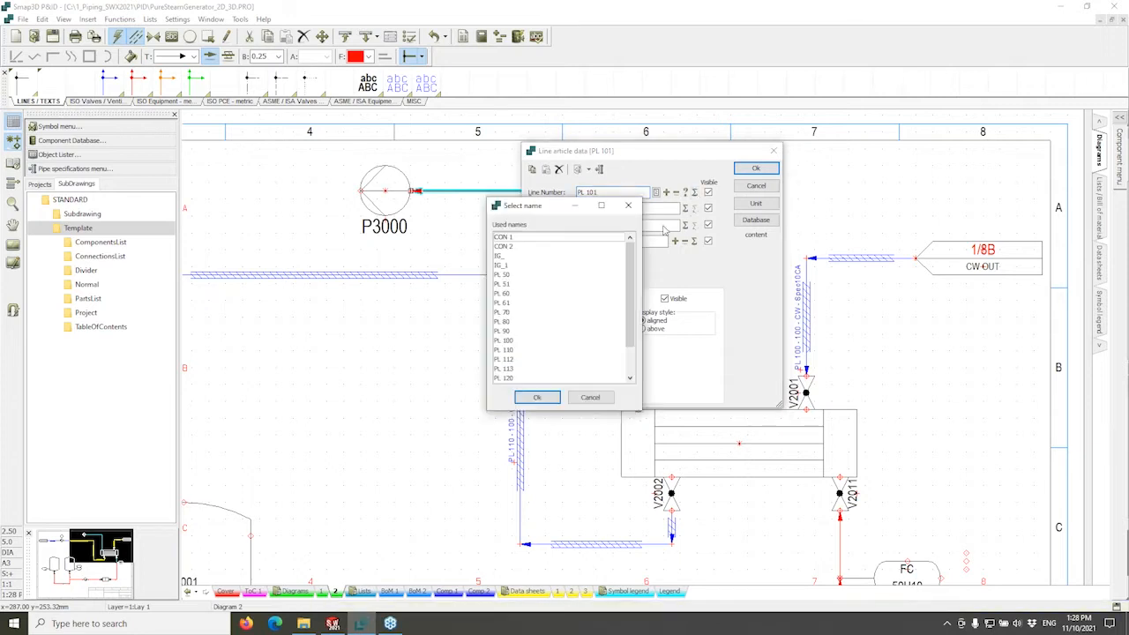
{"action": "left_click_drag", "start_coordinate": [636, 258], "coordinate": [635, 230]}
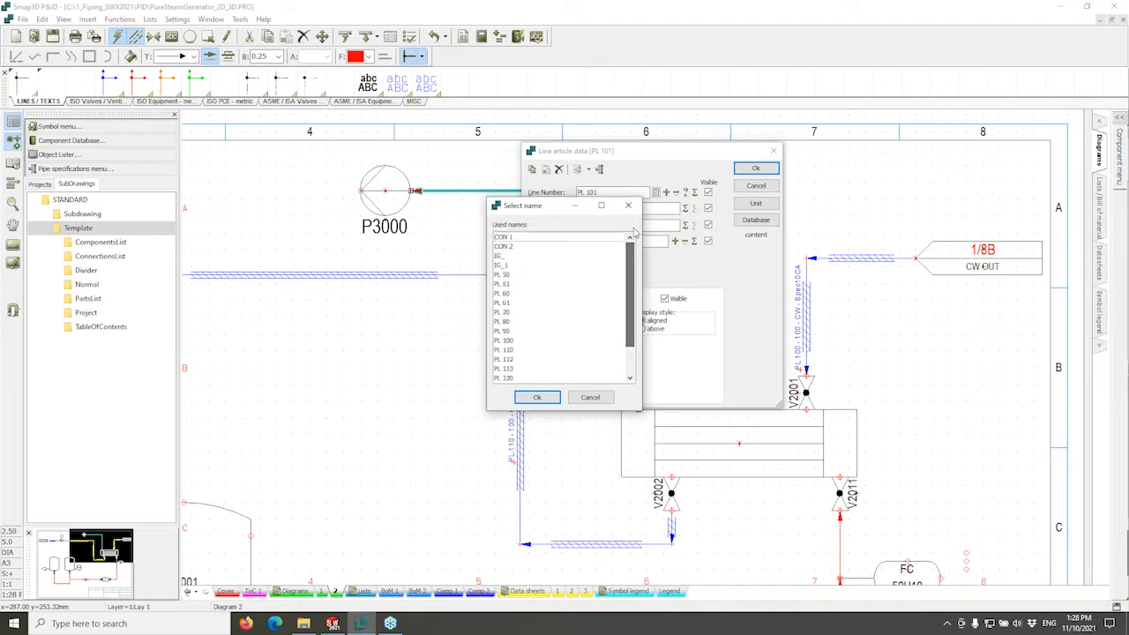
{"action": "left_click", "coordinate": [630, 209]}
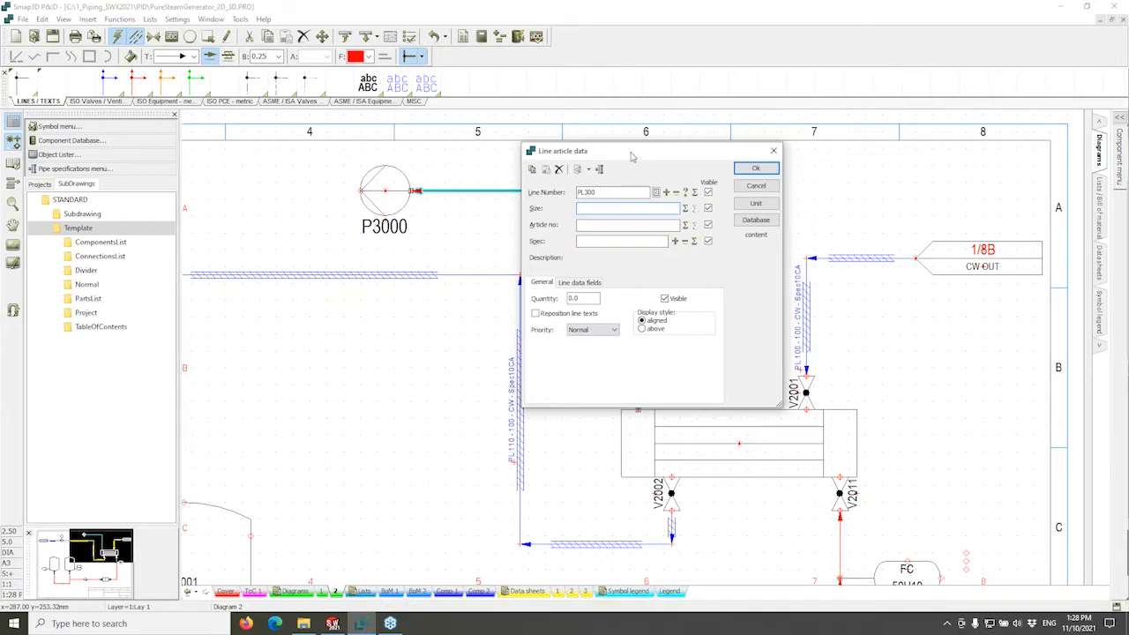
{"action": "left_click_drag", "start_coordinate": [629, 155], "coordinate": [663, 160]}
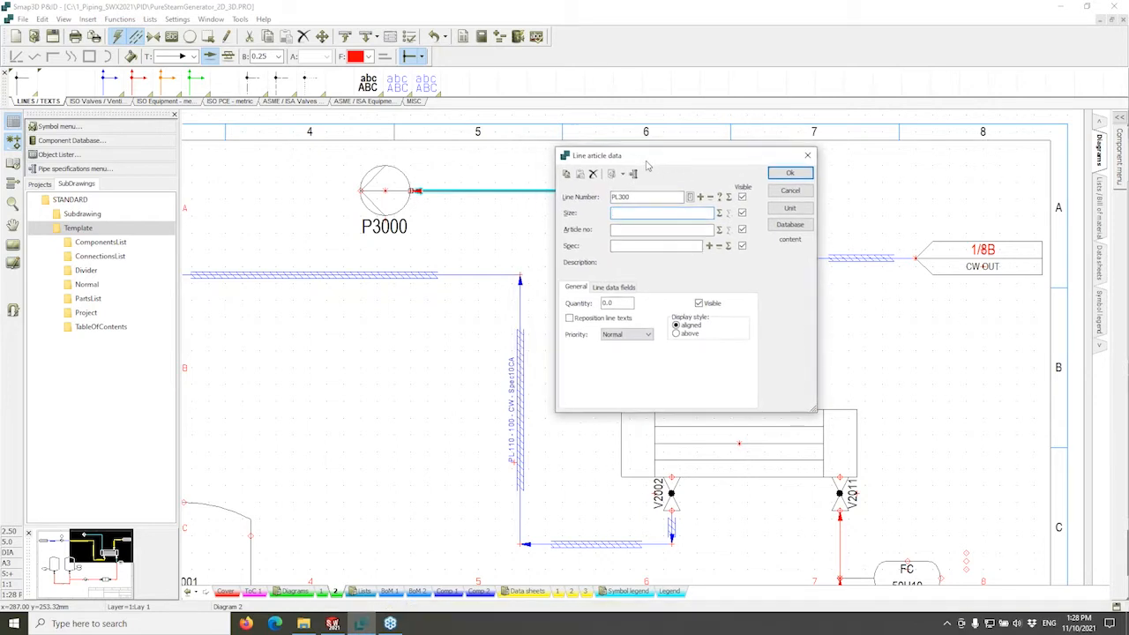
{"action": "left_click", "coordinate": [633, 174]}
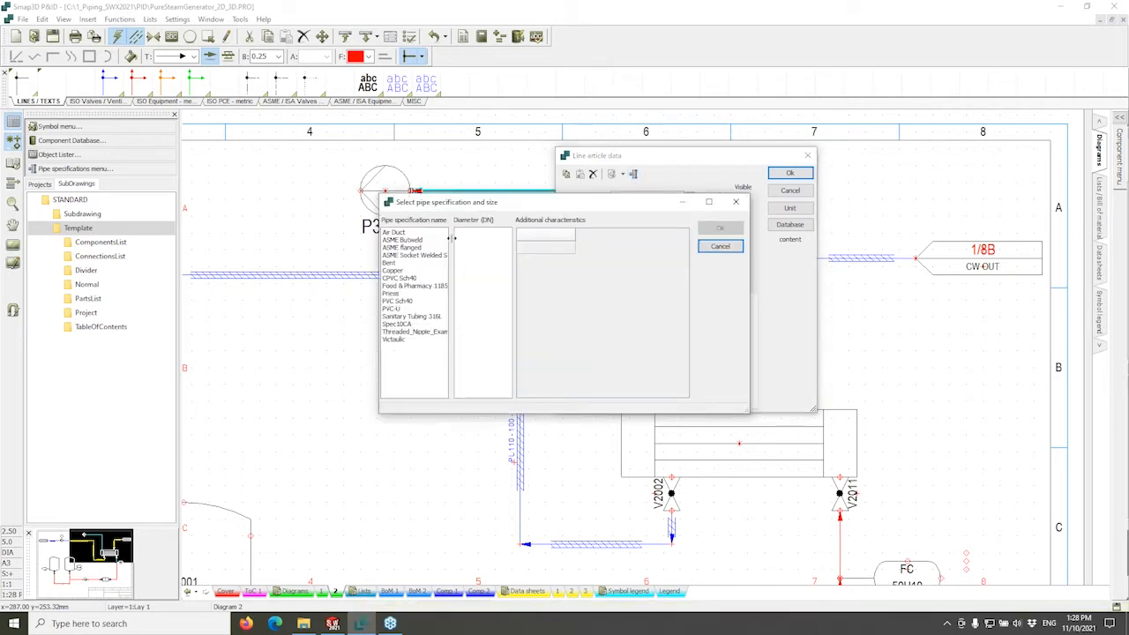
Browse the pipe specifications, from Air Duct through Spec10CA, comparing their sizes.
{"action": "left_click_drag", "start_coordinate": [451, 238], "coordinate": [477, 238]}
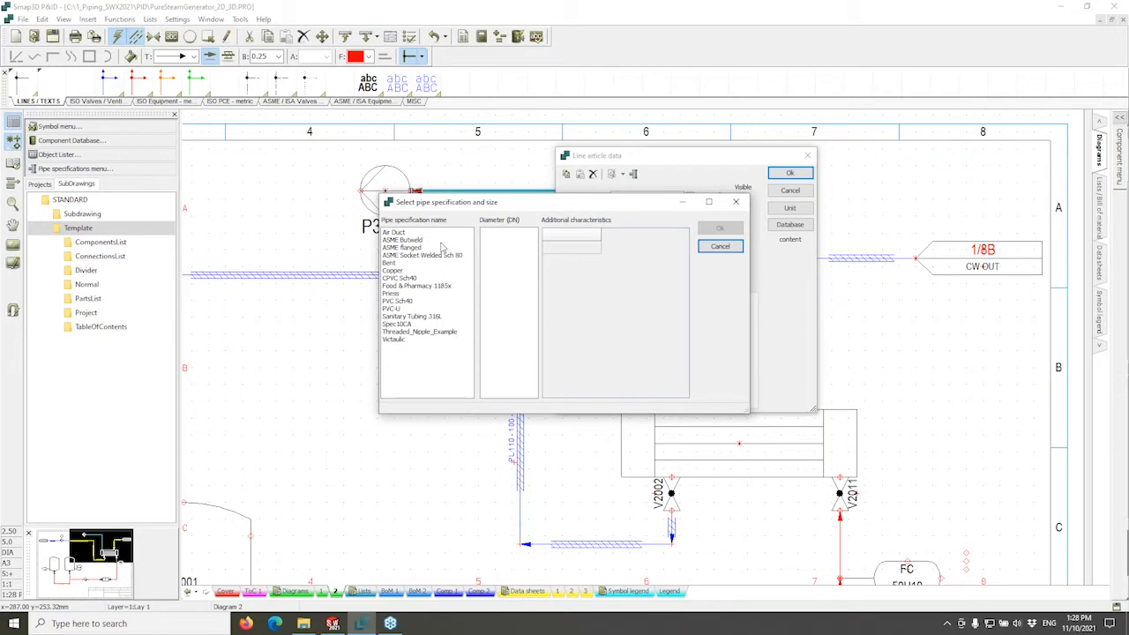
{"action": "left_click", "coordinate": [398, 233]}
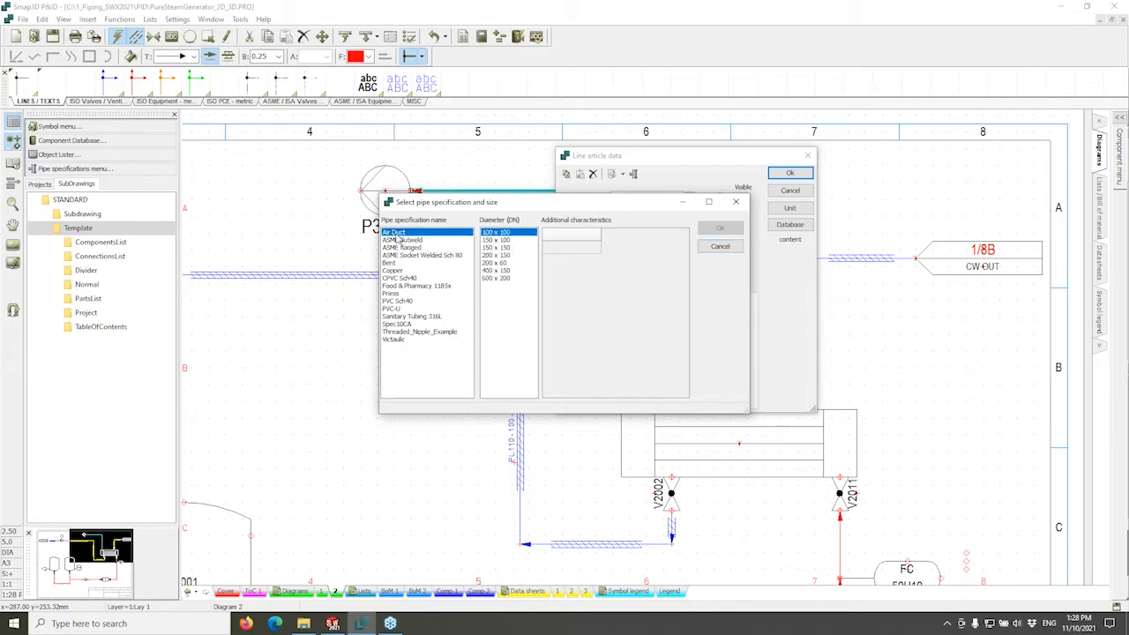
{"action": "left_click", "coordinate": [399, 240]}
{"action": "left_click", "coordinate": [401, 248]}
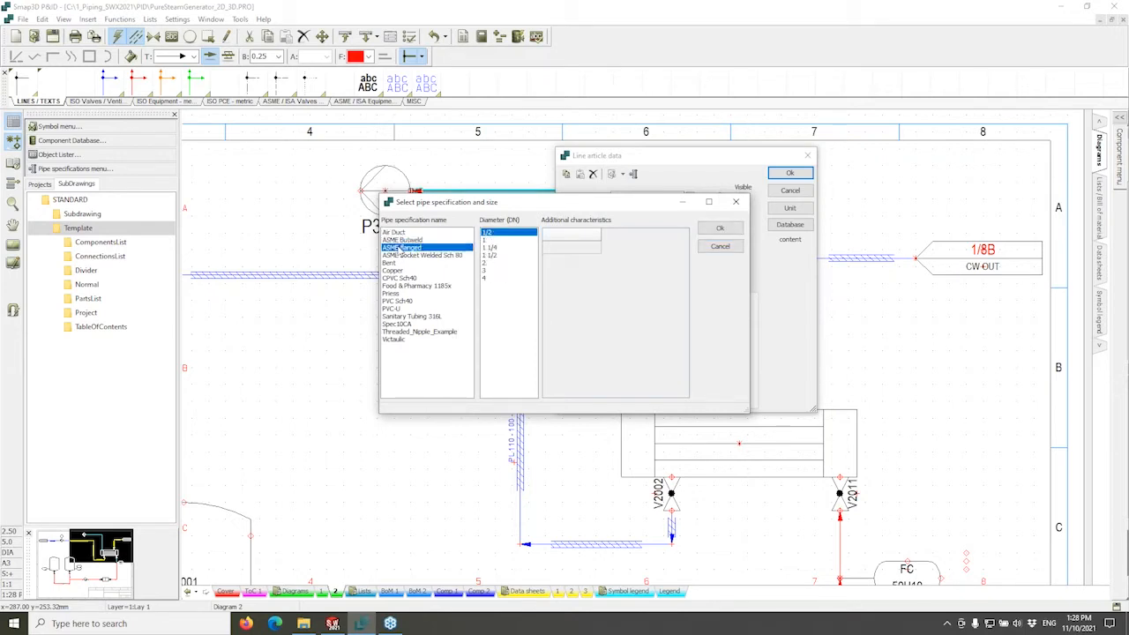
{"action": "left_click", "coordinate": [398, 255]}
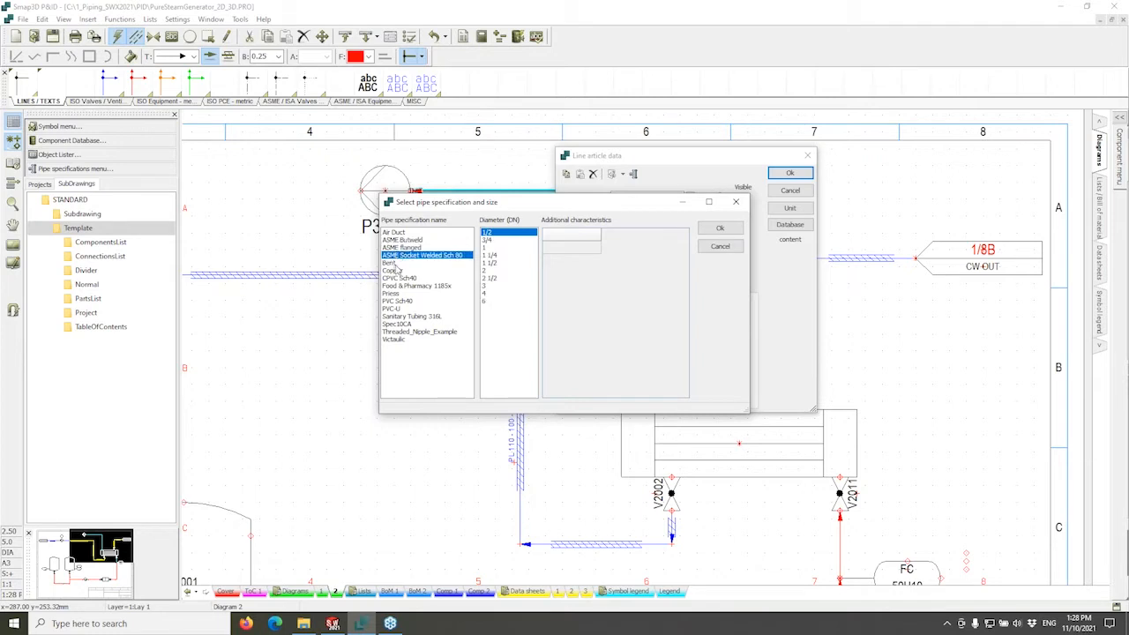
{"action": "left_click", "coordinate": [391, 263]}
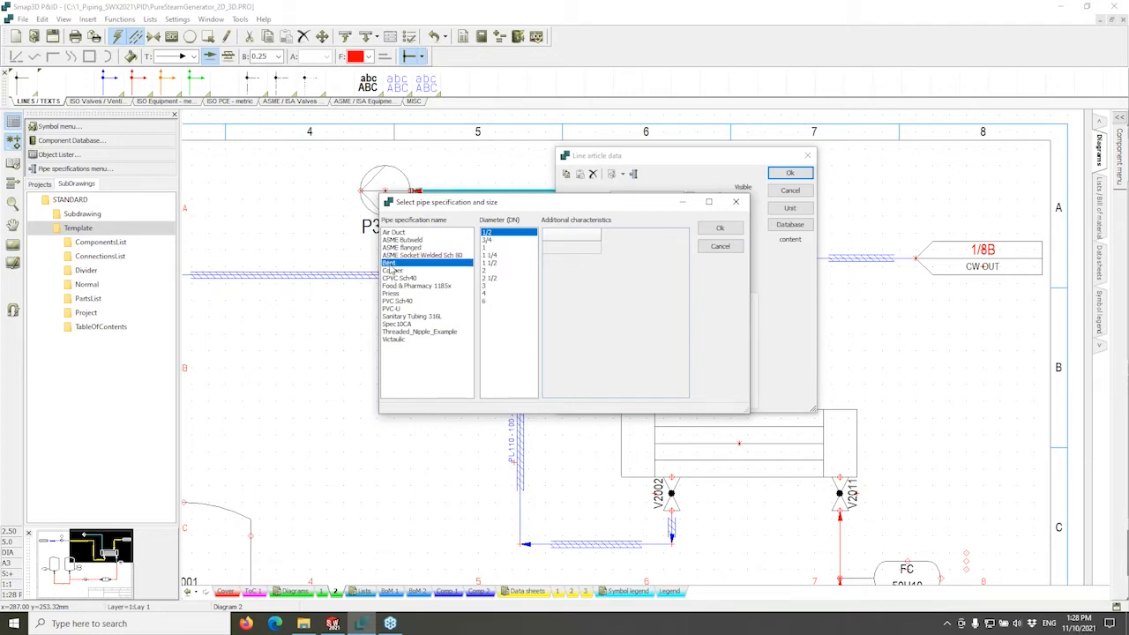
{"action": "left_click", "coordinate": [397, 271]}
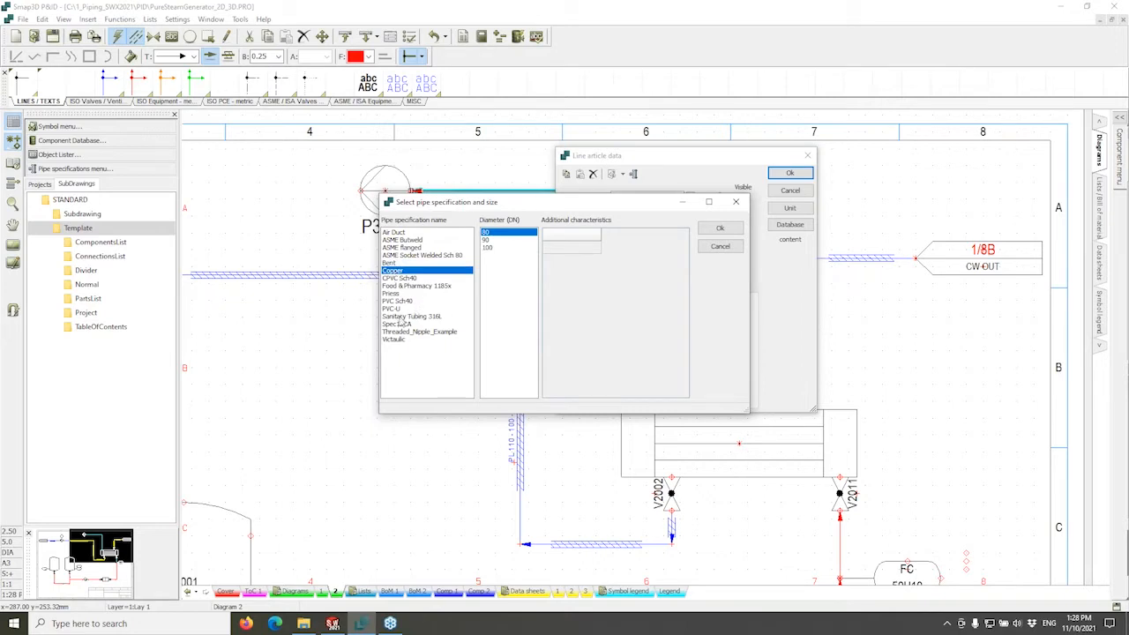
{"action": "left_click", "coordinate": [403, 318]}
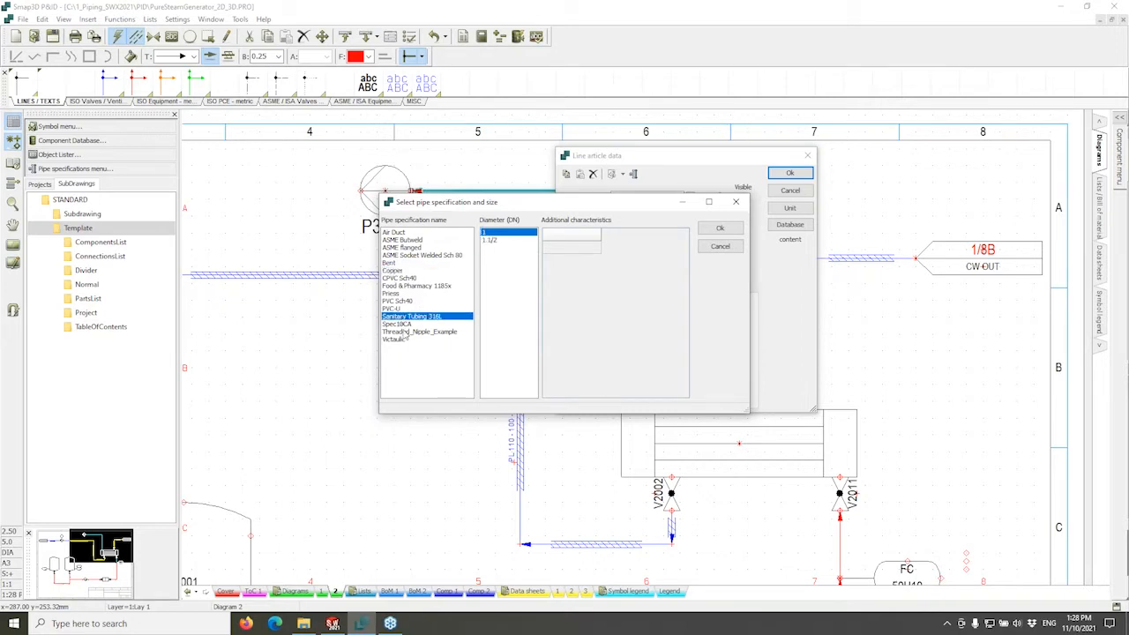
{"action": "left_click", "coordinate": [411, 287]}
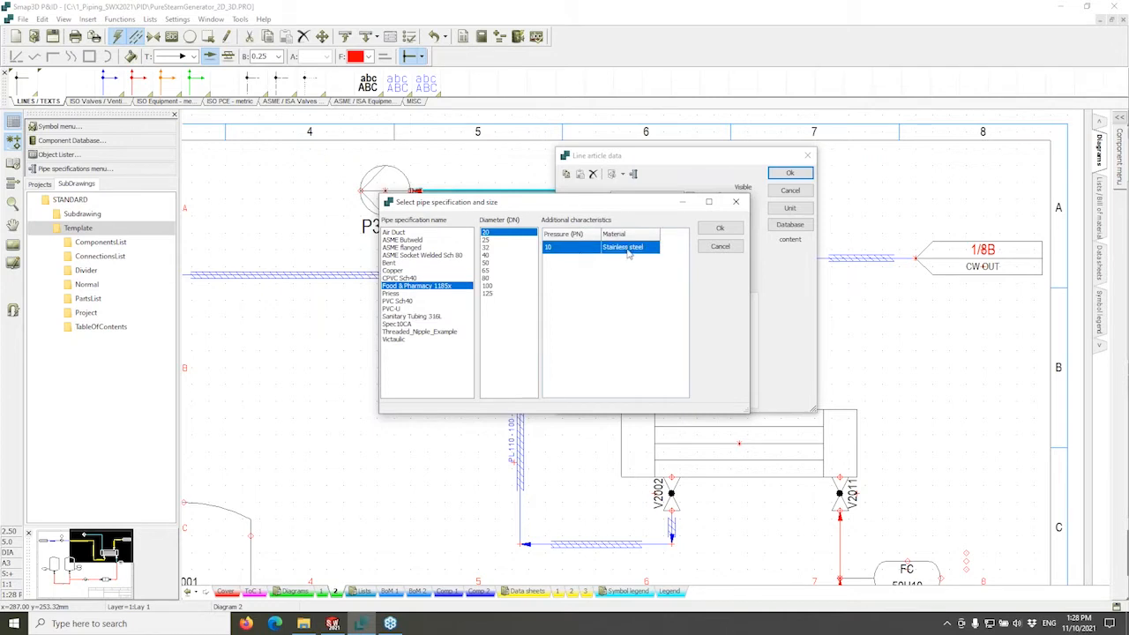
{"action": "left_click", "coordinate": [395, 325]}
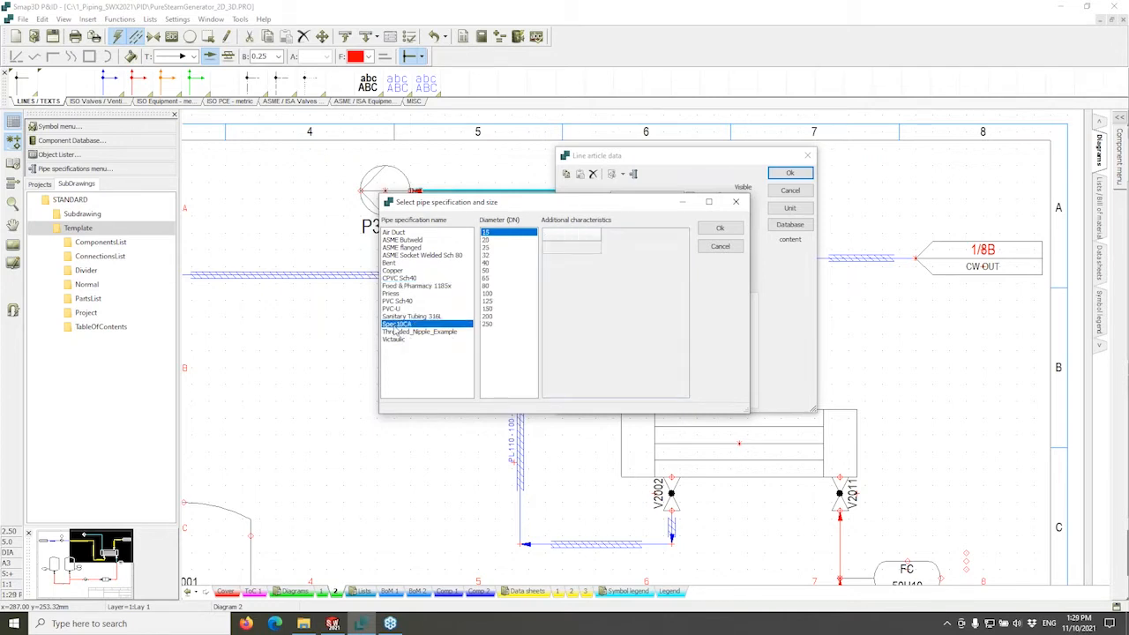
{"action": "left_click", "coordinate": [396, 233]}
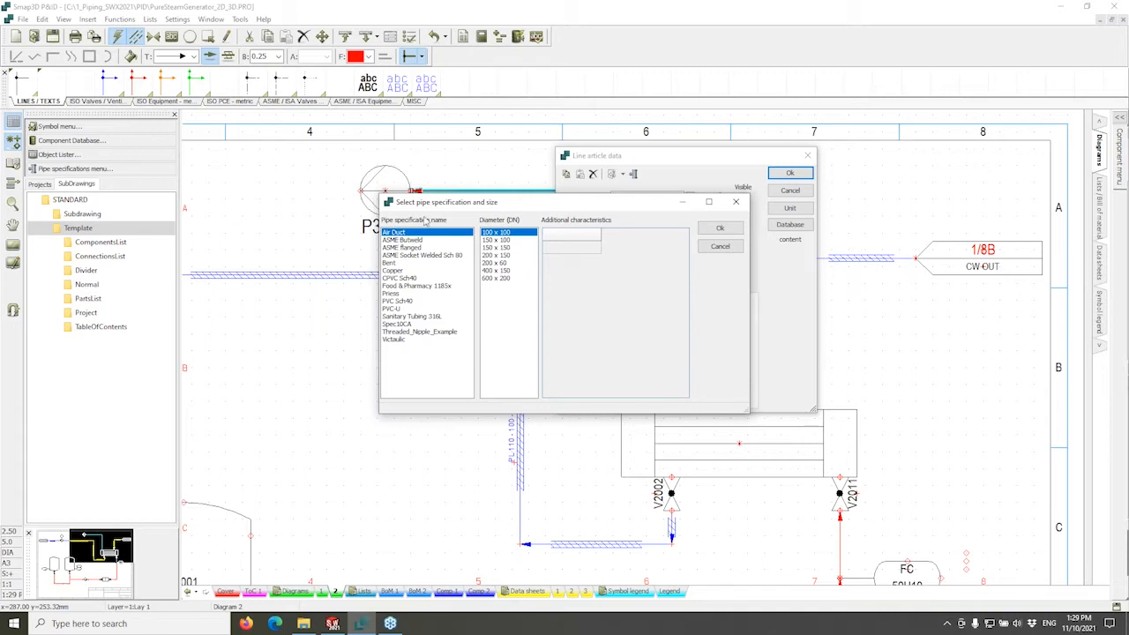
{"action": "left_click_drag", "start_coordinate": [446, 203], "coordinate": [425, 184]}
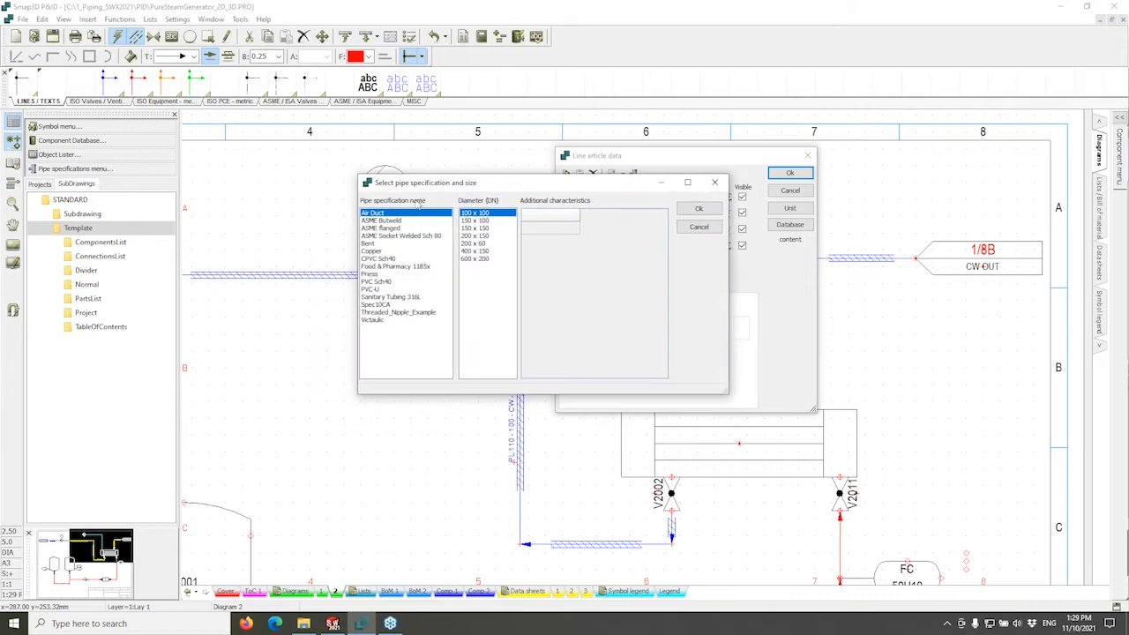
Apply the Spec10CA specification with nominal diameter 100 to the line.
{"action": "left_click", "coordinate": [386, 305]}
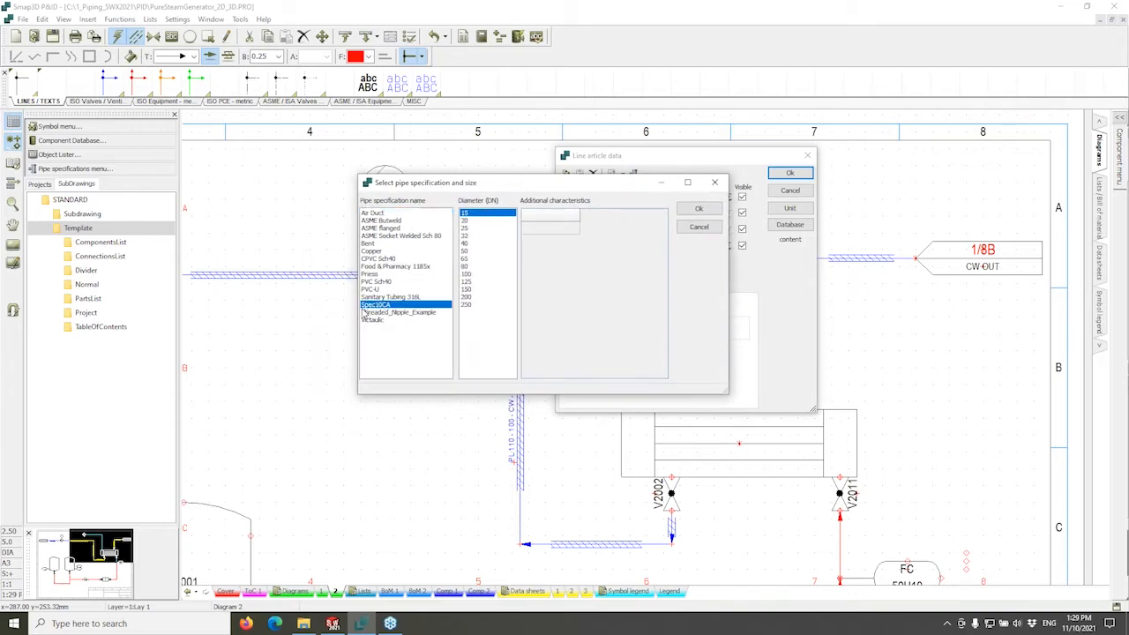
{"action": "left_click", "coordinate": [476, 275]}
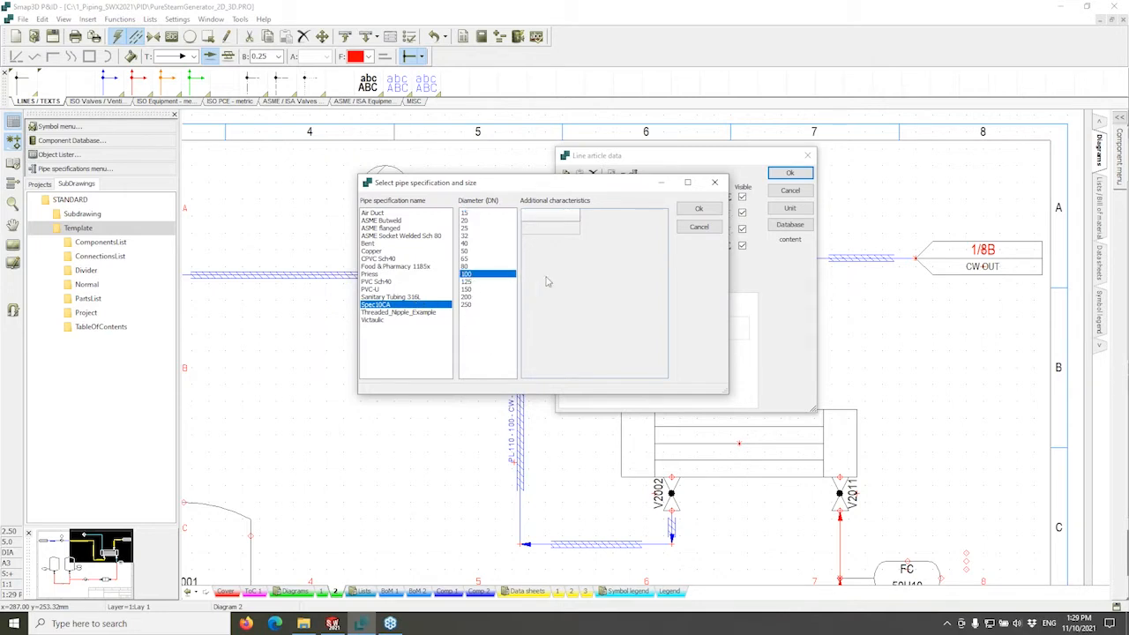
{"action": "left_click", "coordinate": [700, 210]}
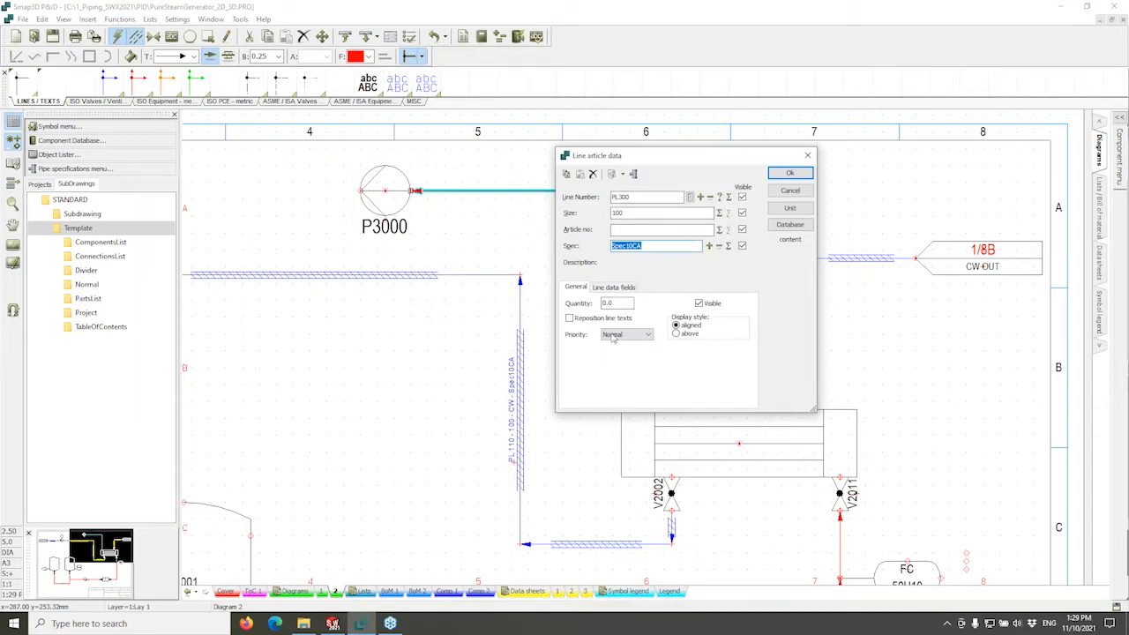
Enter HW as the line's Medium in the line data fields.
{"action": "left_click", "coordinate": [611, 288]}
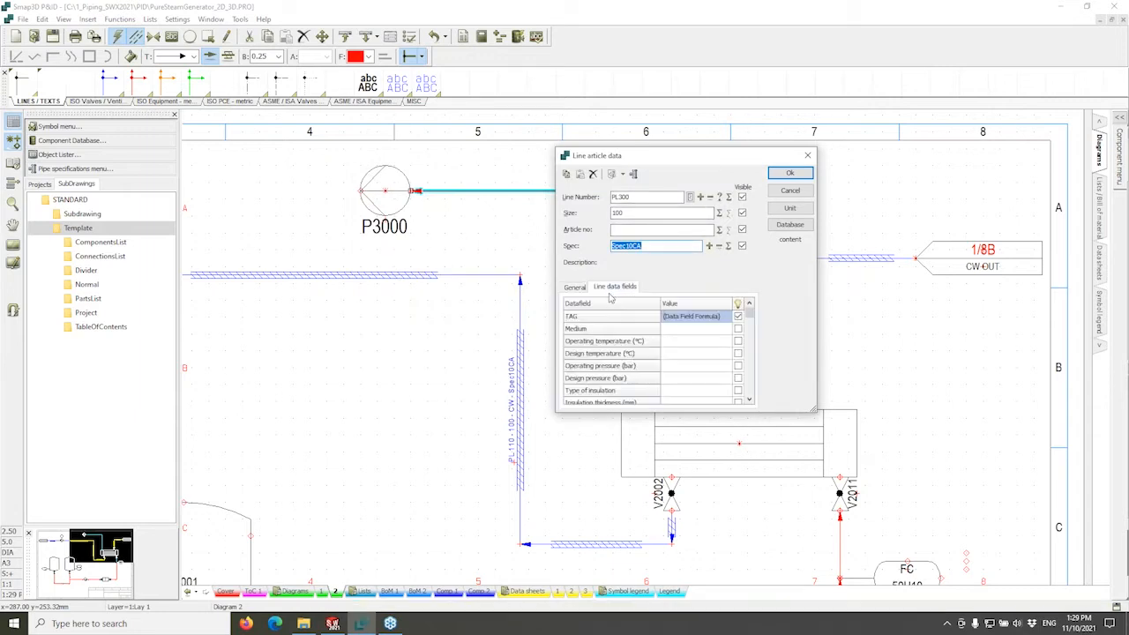
{"action": "left_click", "coordinate": [673, 329]}
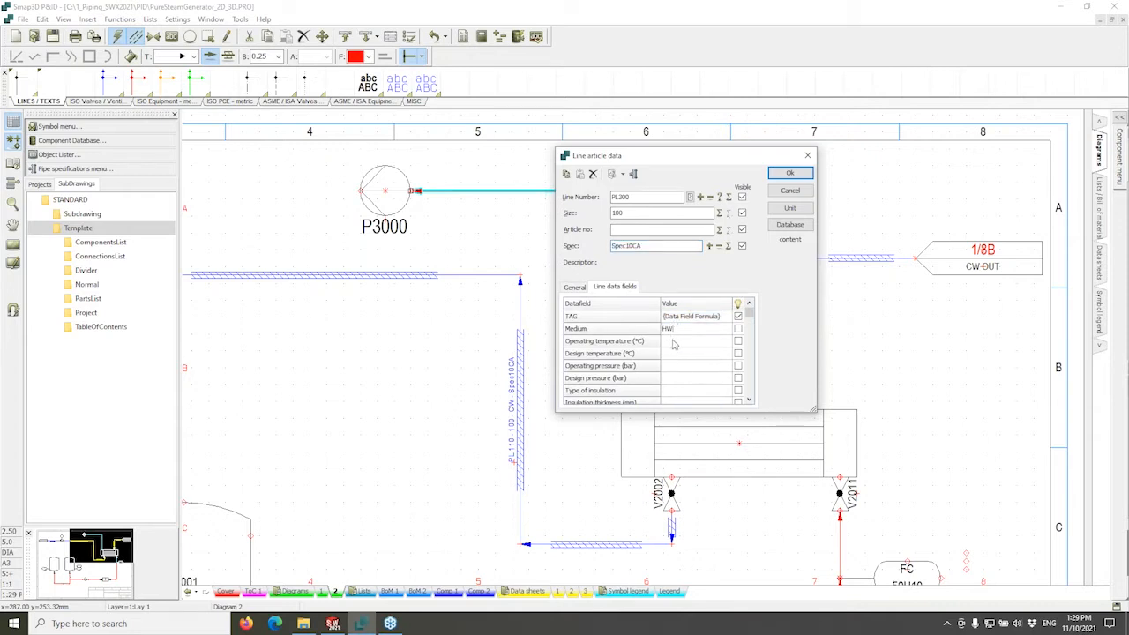
{"action": "left_click", "coordinate": [673, 343]}
Review the temperature, insulation, service and category values, then confirm line PL300.
{"action": "left_click", "coordinate": [676, 351]}
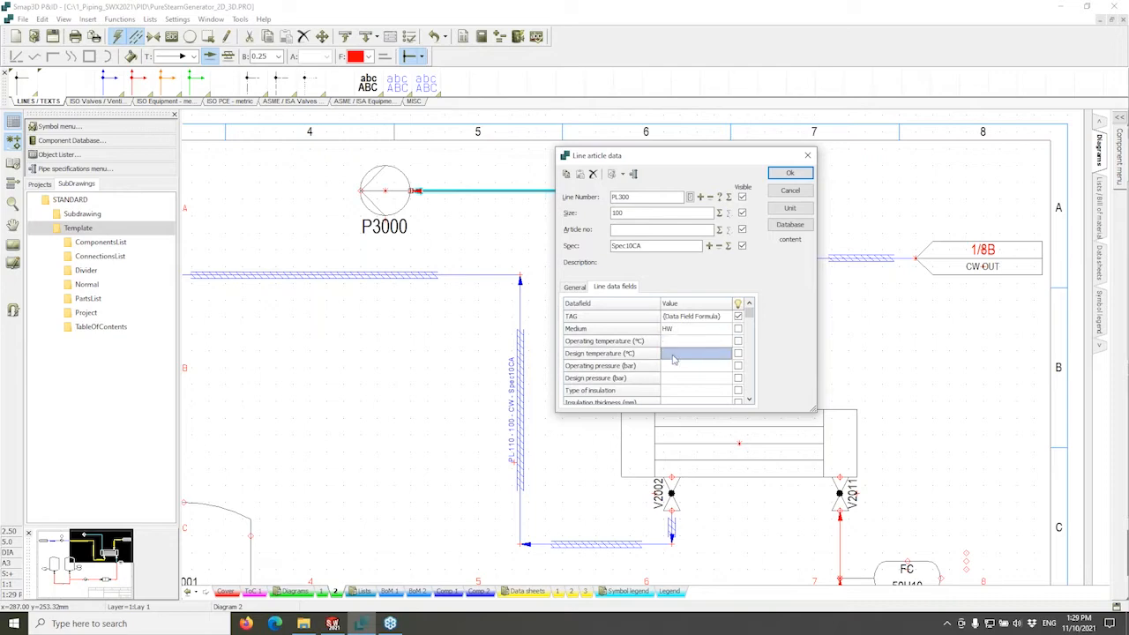
{"action": "left_click", "coordinate": [675, 340]}
{"action": "left_click", "coordinate": [675, 358]}
{"action": "scroll", "coordinate": [675, 358], "scroll_direction": "down", "scroll_amount": 6}
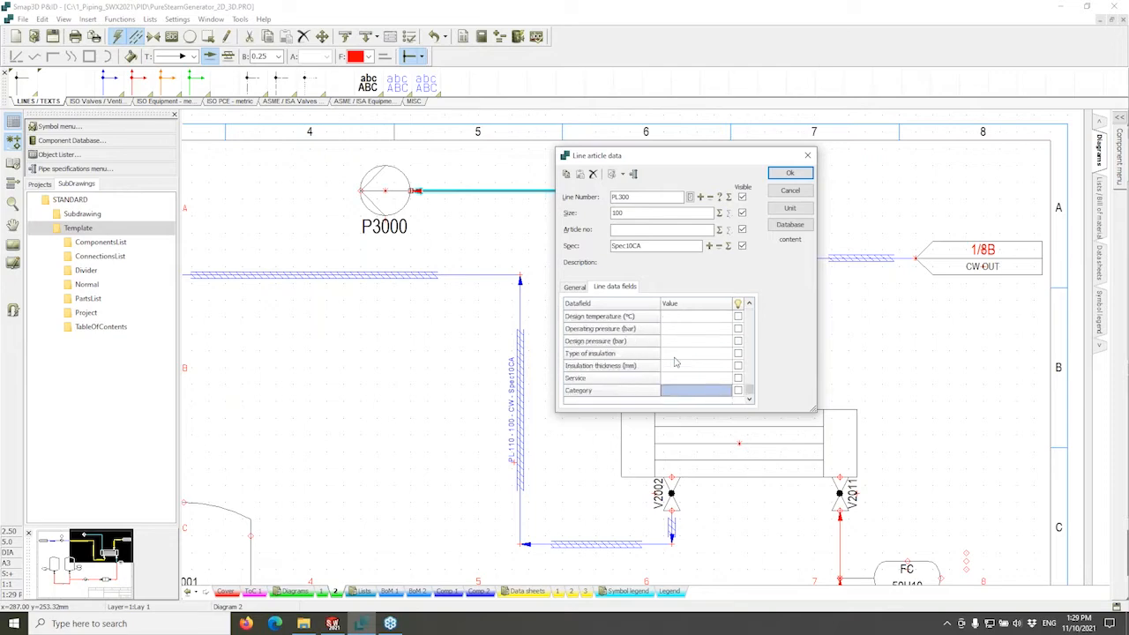
{"action": "left_click", "coordinate": [674, 357]}
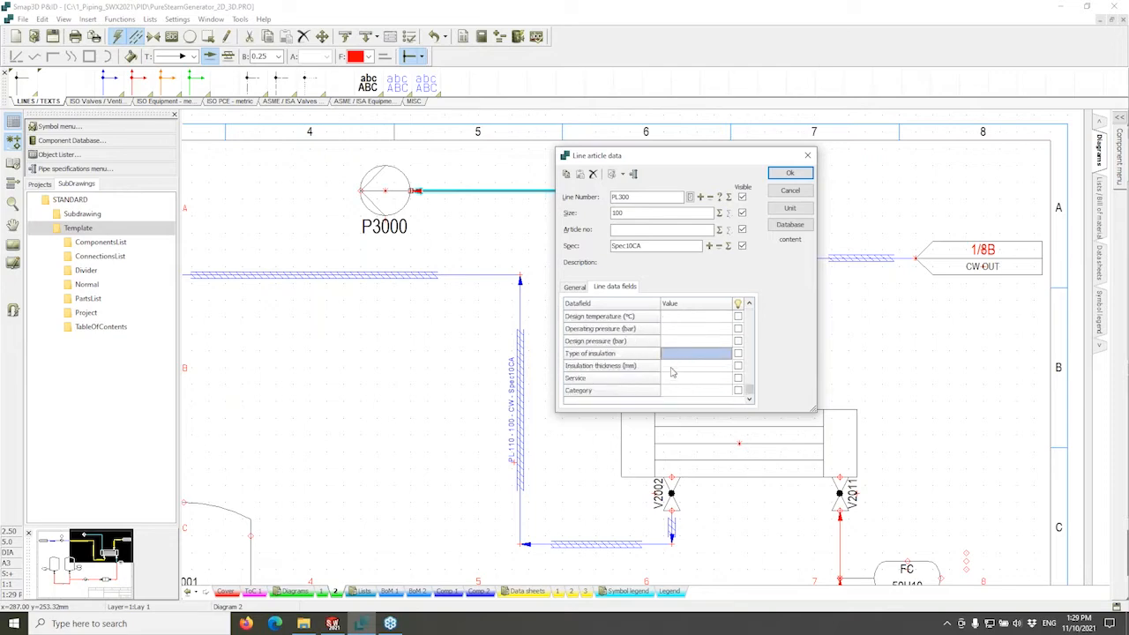
{"action": "left_click", "coordinate": [673, 366]}
{"action": "left_click", "coordinate": [671, 378]}
{"action": "left_click", "coordinate": [667, 392]}
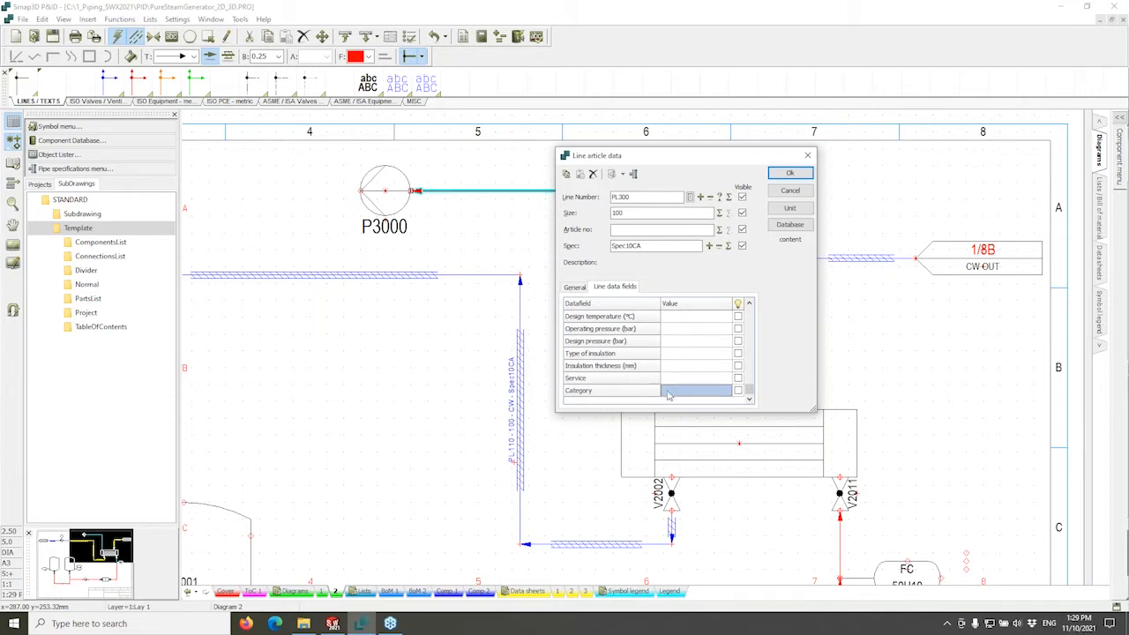
{"action": "left_click", "coordinate": [675, 378]}
{"action": "left_click", "coordinate": [677, 356]}
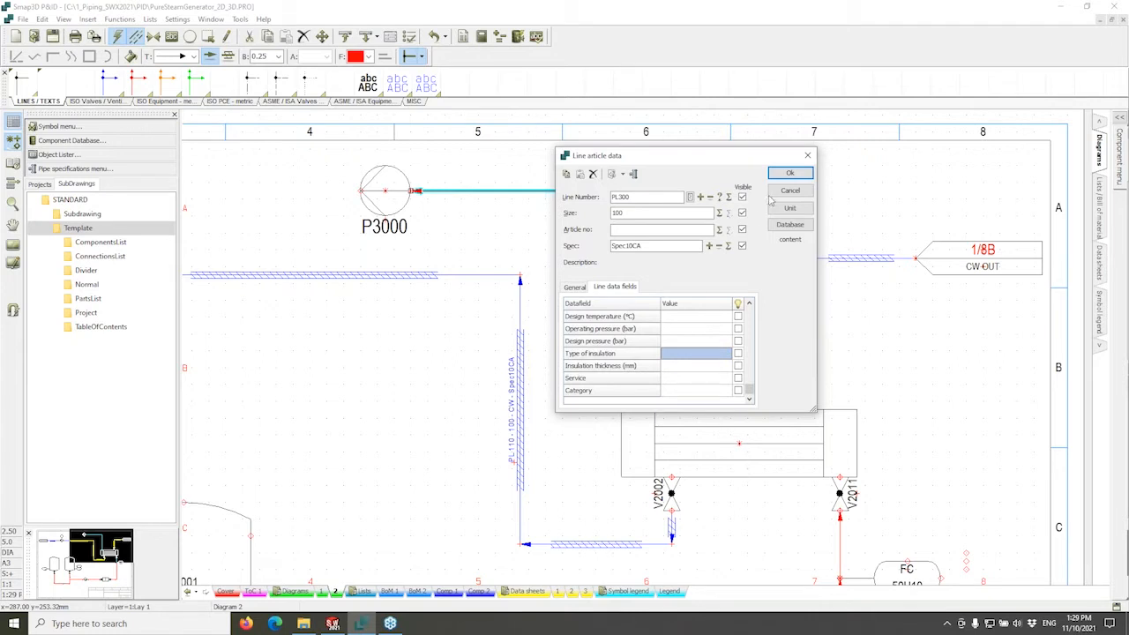
{"action": "left_click", "coordinate": [789, 173]}
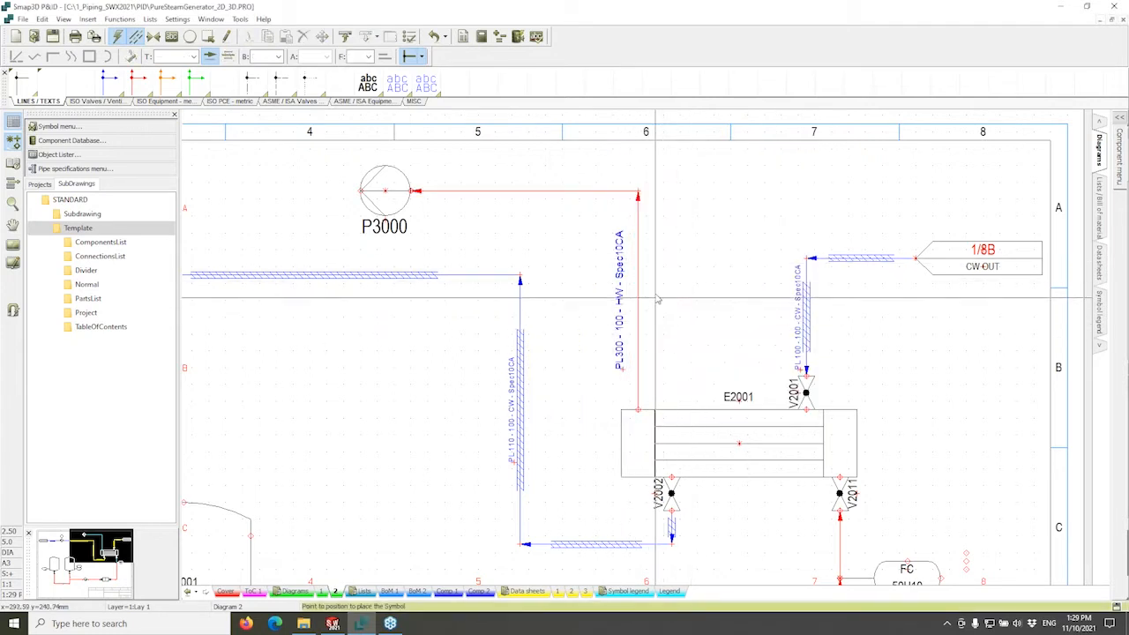
Reposition the PL300 line label and pan the diagram to keep it in view.
{"action": "right_click", "coordinate": [523, 191]}
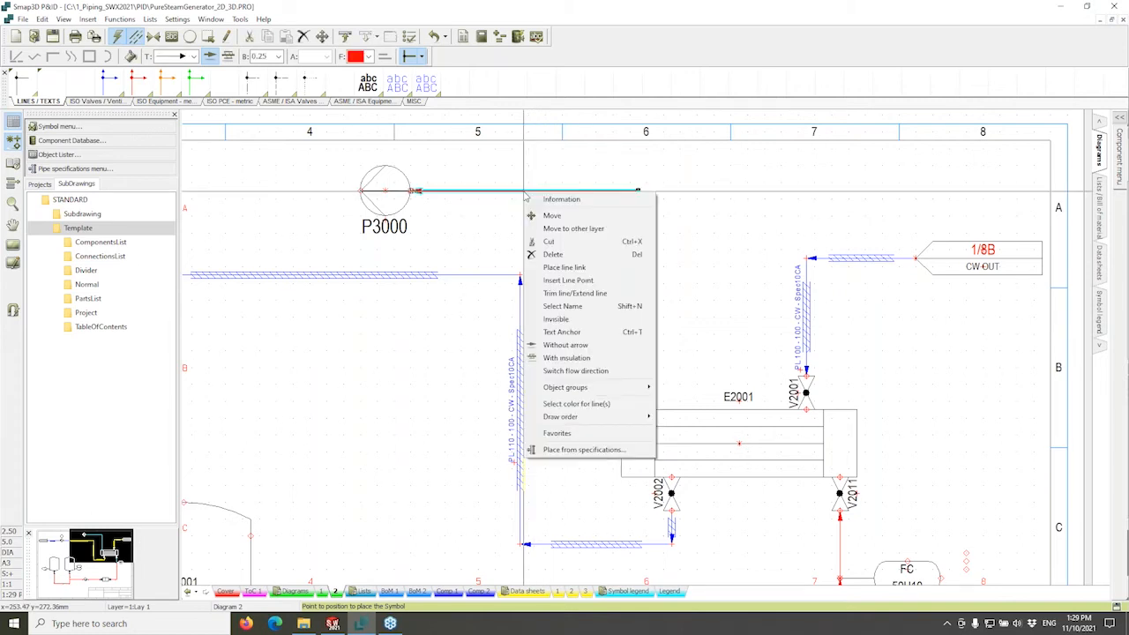
{"action": "left_click", "coordinate": [565, 333]}
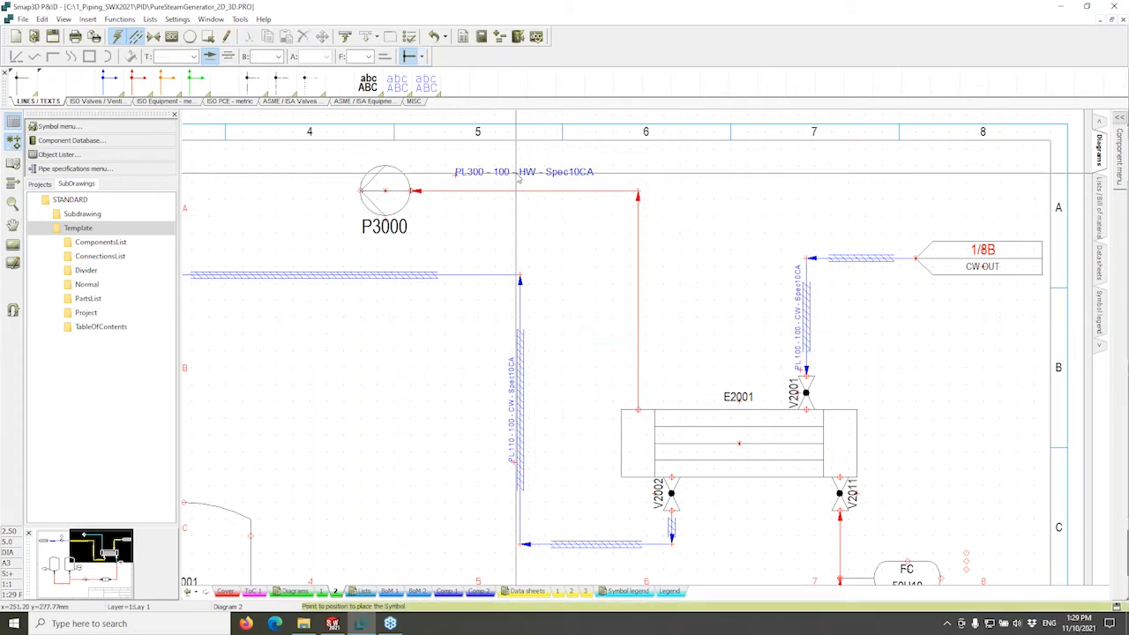
{"action": "scroll", "coordinate": [518, 174], "scroll_direction": "up", "scroll_amount": 1}
{"action": "middle_click_drag", "start_coordinate": [622, 207], "coordinate": [545, 215]}
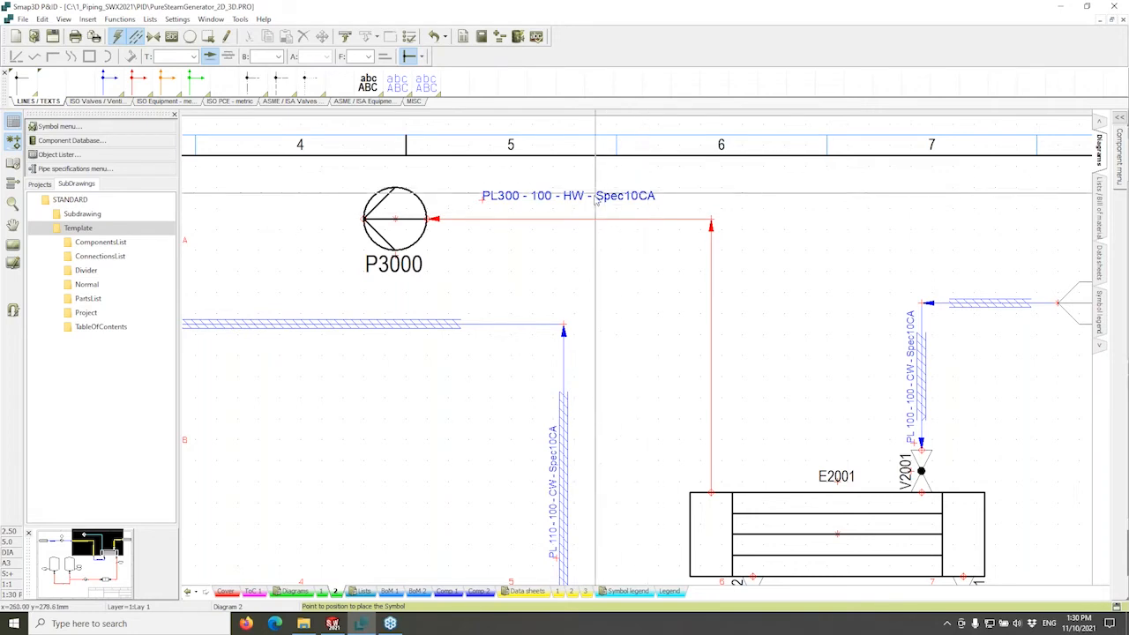
{"action": "mouse_move", "coordinate": [690, 332]}
{"action": "middle_mouse_down"}
{"action": "mouse_move", "coordinate": [657, 300]}
{"action": "mouse_move", "coordinate": [645, 307]}
{"action": "middle_mouse_up"}
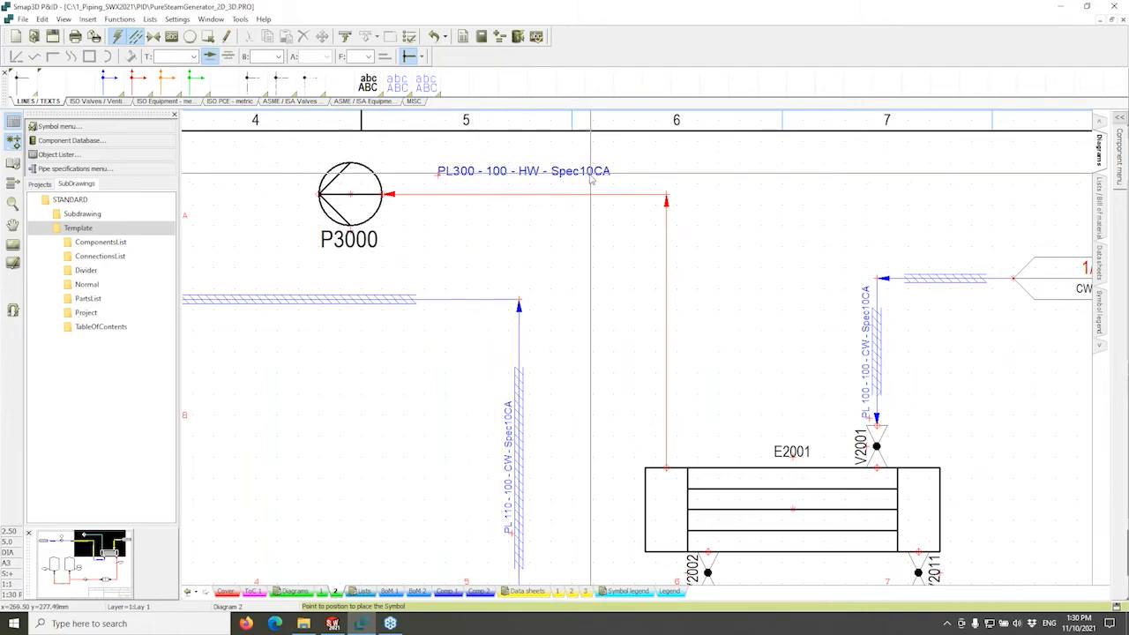
{"action": "middle_click_drag", "start_coordinate": [621, 265], "coordinate": [600, 265]}
{"action": "middle_click_drag", "start_coordinate": [604, 311], "coordinate": [603, 311]}
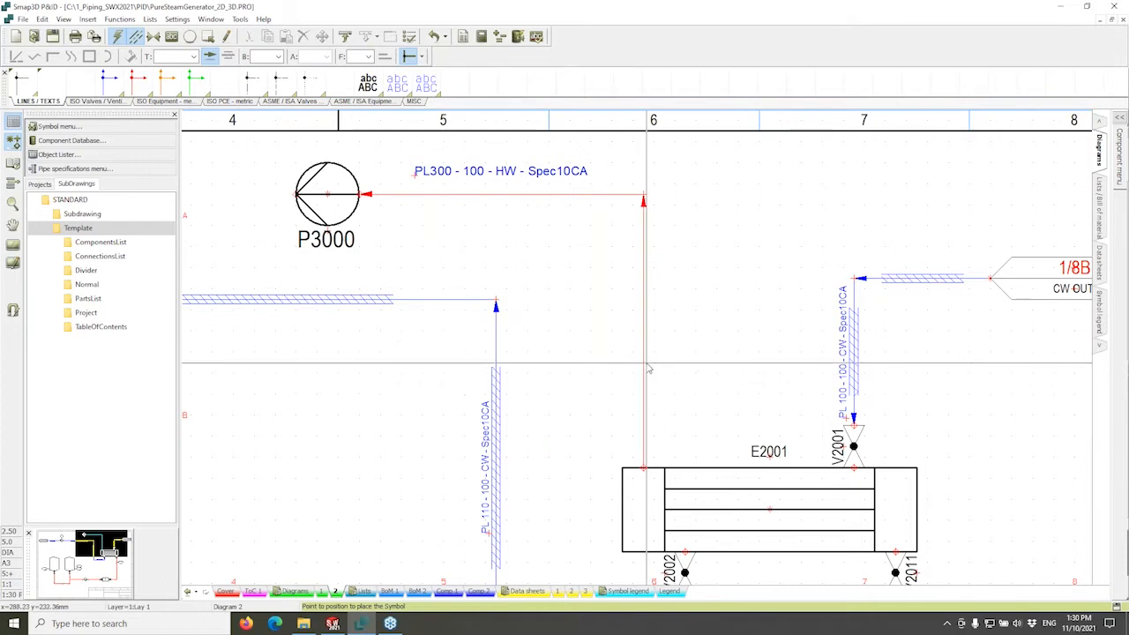
In the component database, browse the Shut-off/stop valves and Check valves groups.
{"action": "left_click", "coordinate": [83, 142]}
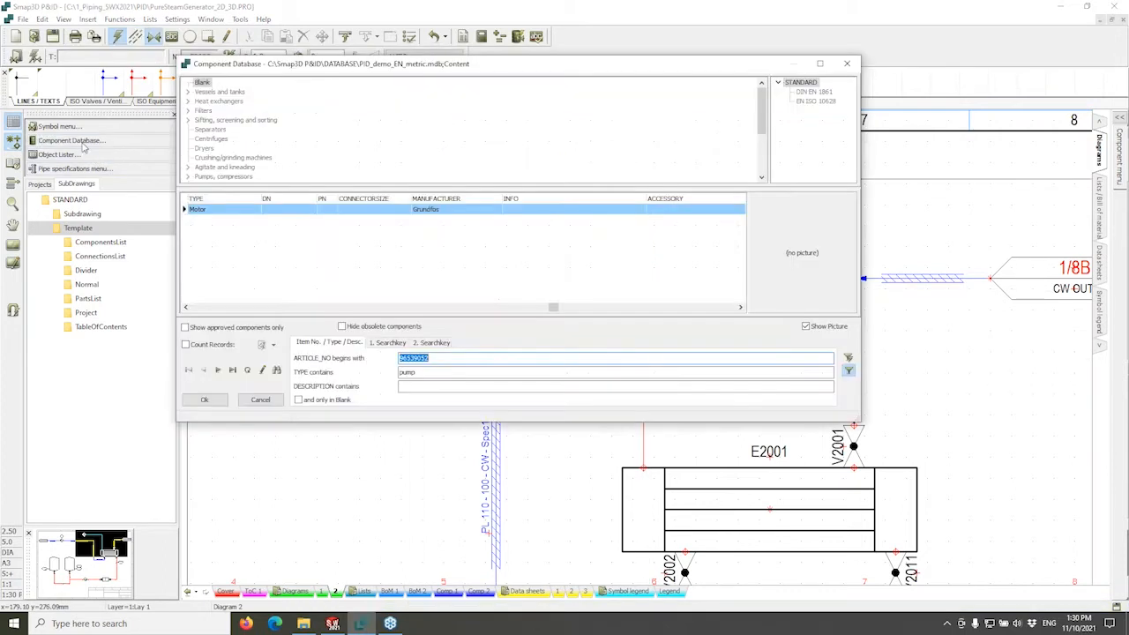
{"action": "scroll", "coordinate": [228, 150], "scroll_direction": "down", "scroll_amount": 3}
{"action": "left_click", "coordinate": [216, 139]}
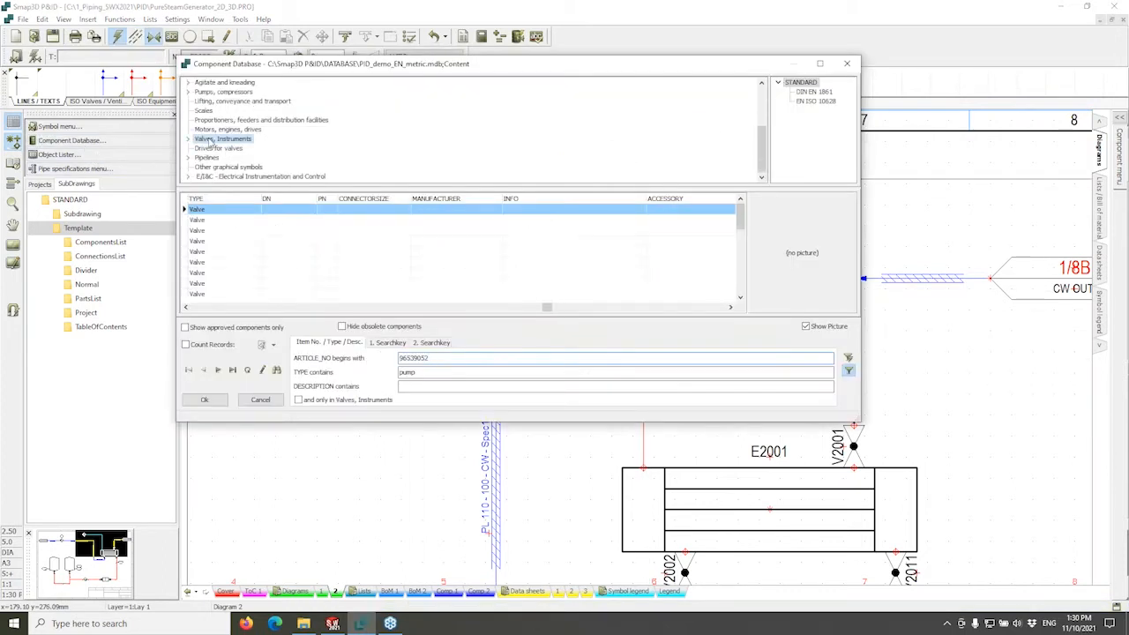
{"action": "left_click", "coordinate": [187, 139]}
{"action": "left_click", "coordinate": [212, 150]}
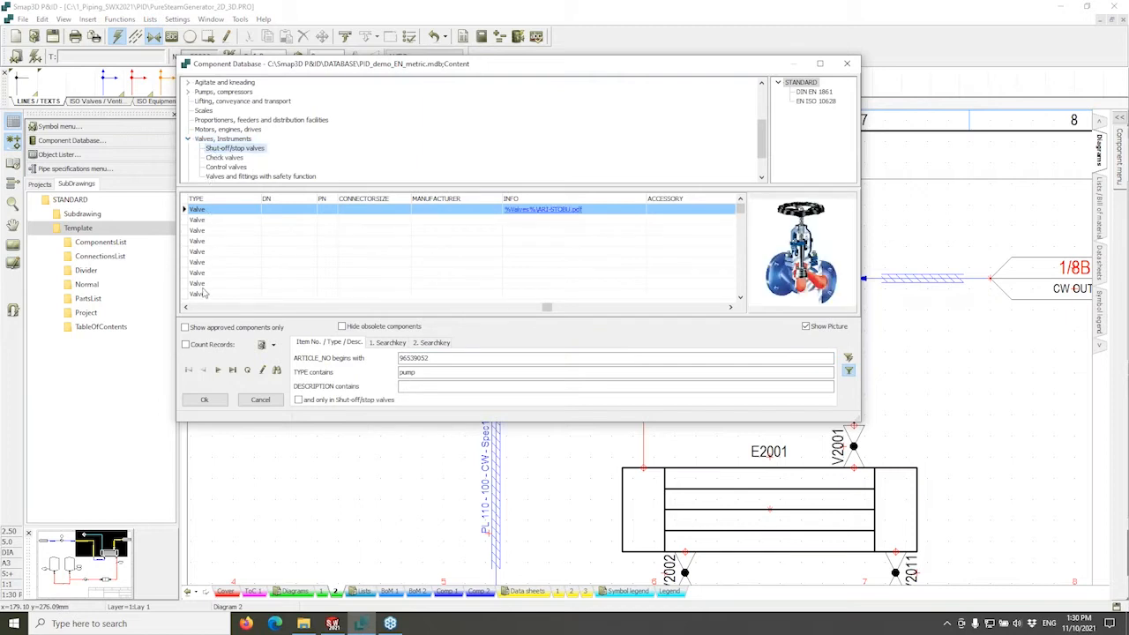
{"action": "left_click", "coordinate": [196, 308]}
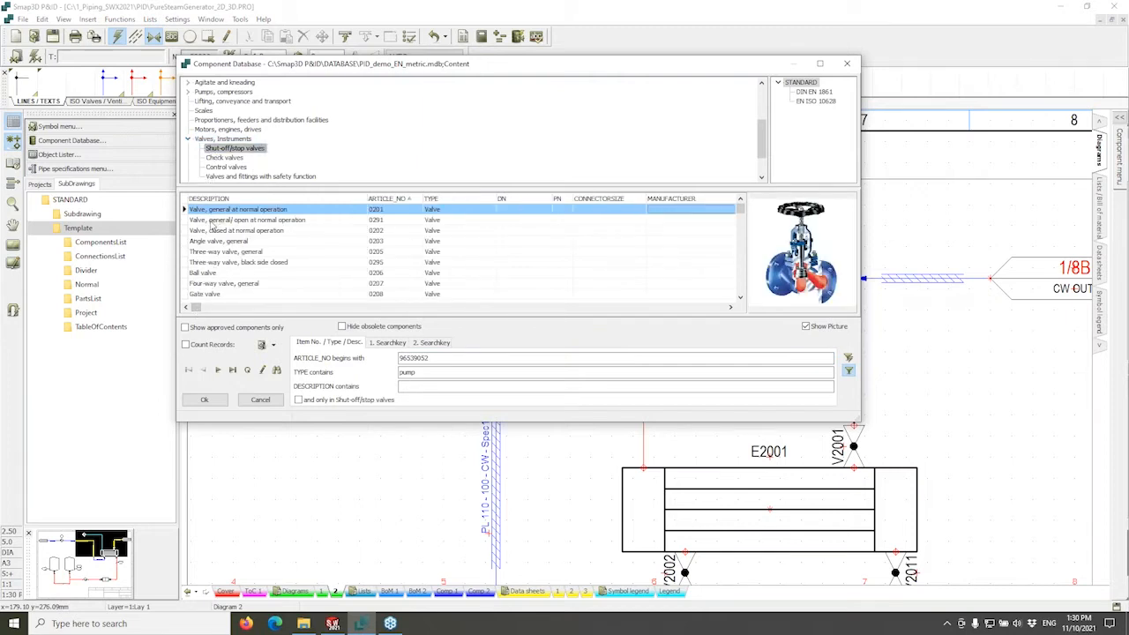
{"action": "left_click", "coordinate": [223, 158]}
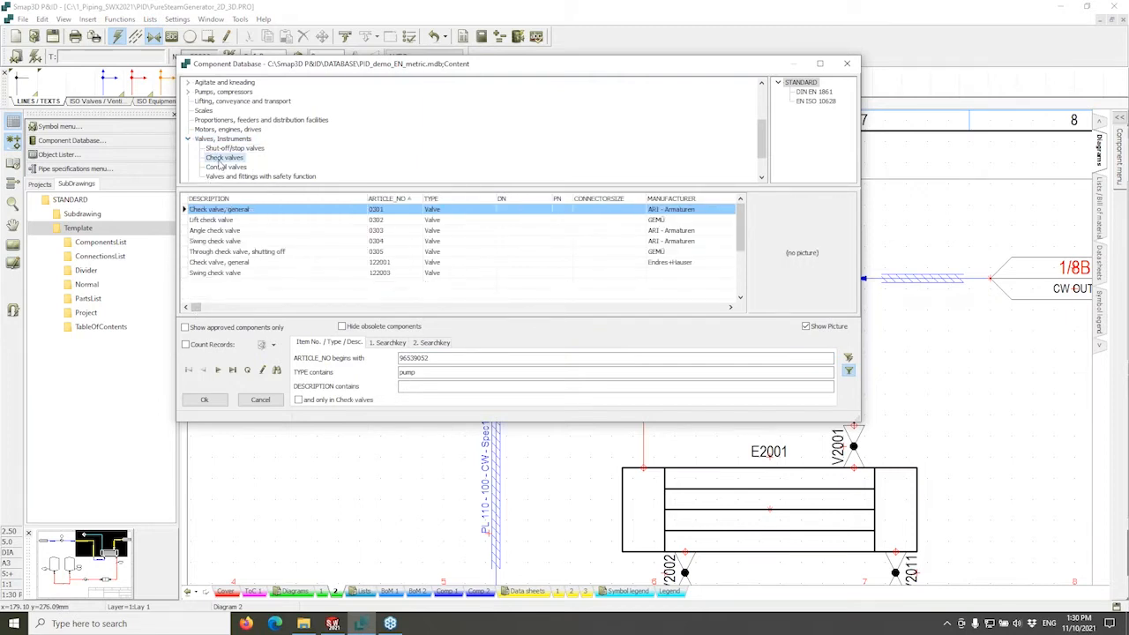
{"action": "left_click", "coordinate": [222, 148]}
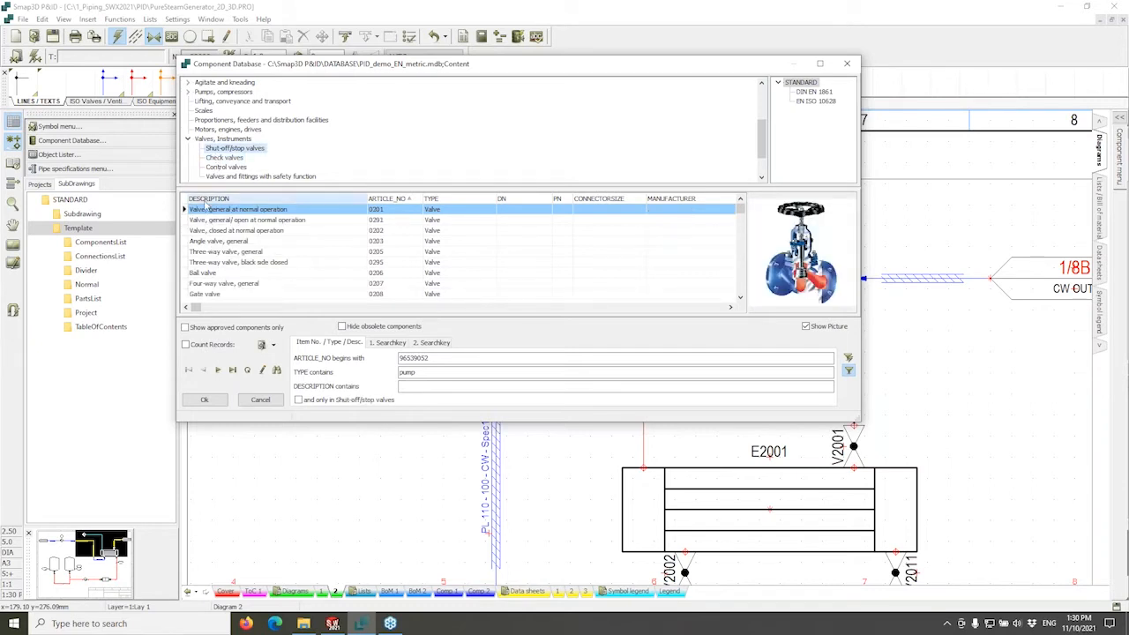
Scroll through the shut-off valve list and close the component database.
{"action": "scroll", "coordinate": [214, 216], "scroll_direction": "down", "scroll_amount": 3}
{"action": "scroll", "coordinate": [213, 216], "scroll_direction": "down", "scroll_amount": 15}
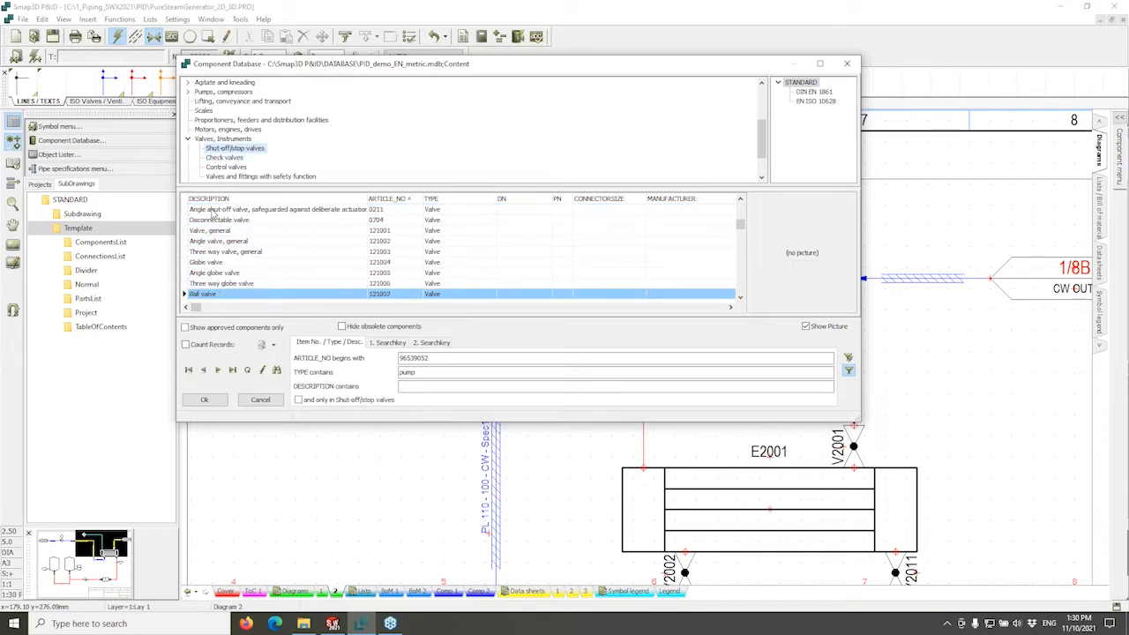
{"action": "scroll", "coordinate": [212, 215], "scroll_direction": "down", "scroll_amount": 7}
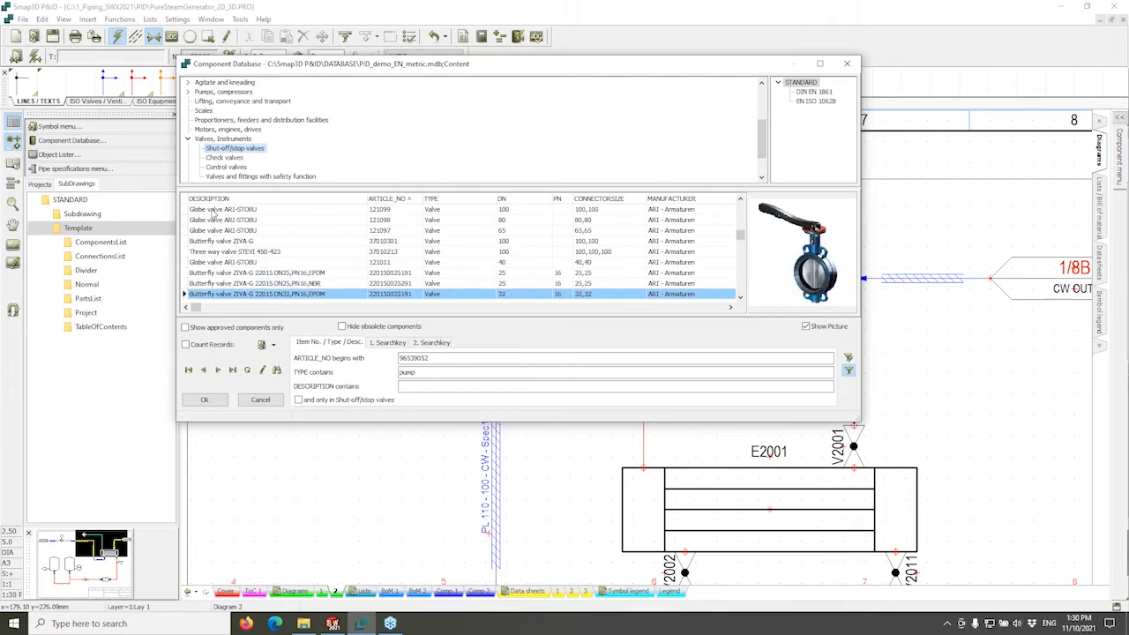
{"action": "scroll", "coordinate": [212, 212], "scroll_direction": "down", "scroll_amount": 15}
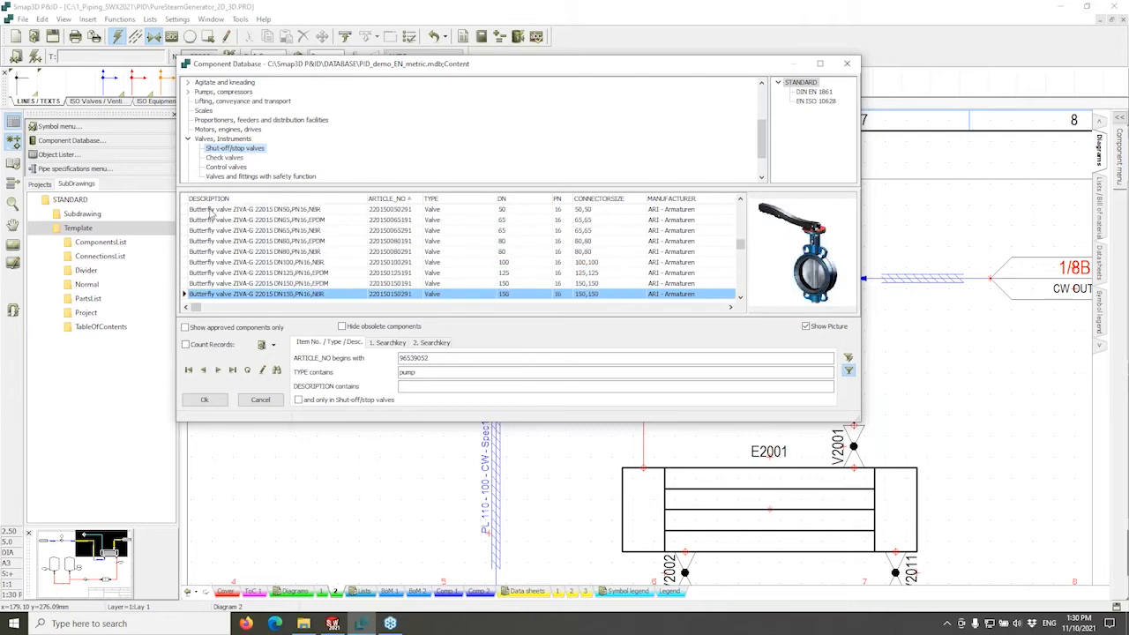
{"action": "scroll", "coordinate": [212, 213], "scroll_direction": "down", "scroll_amount": 4}
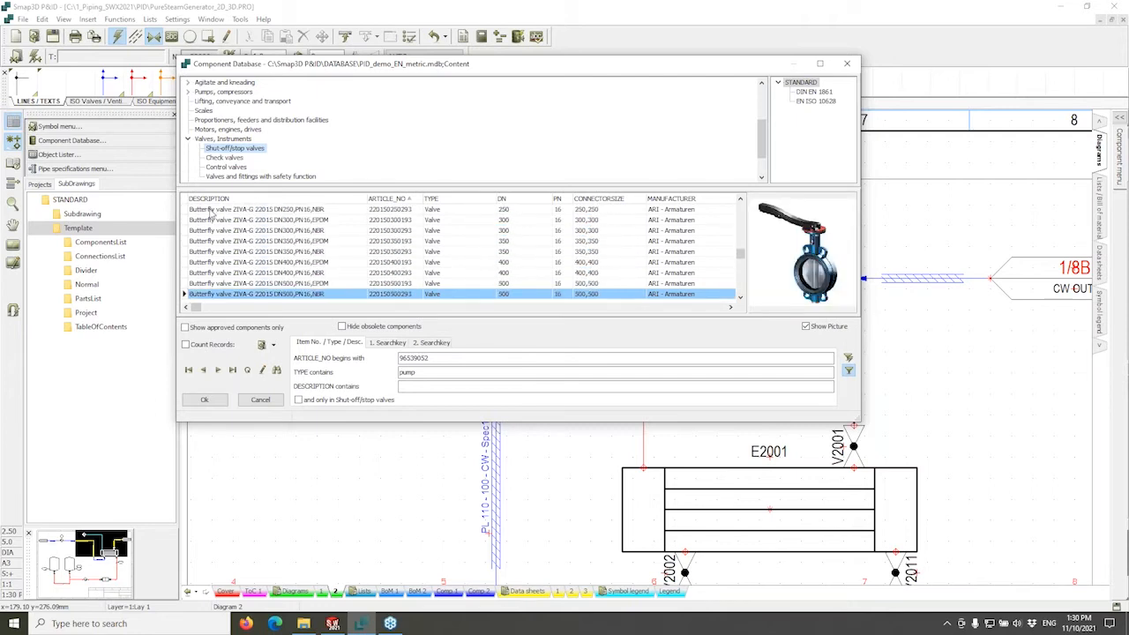
{"action": "scroll", "coordinate": [213, 213], "scroll_direction": "down", "scroll_amount": 4}
{"action": "scroll", "coordinate": [213, 213], "scroll_direction": "down", "scroll_amount": 5}
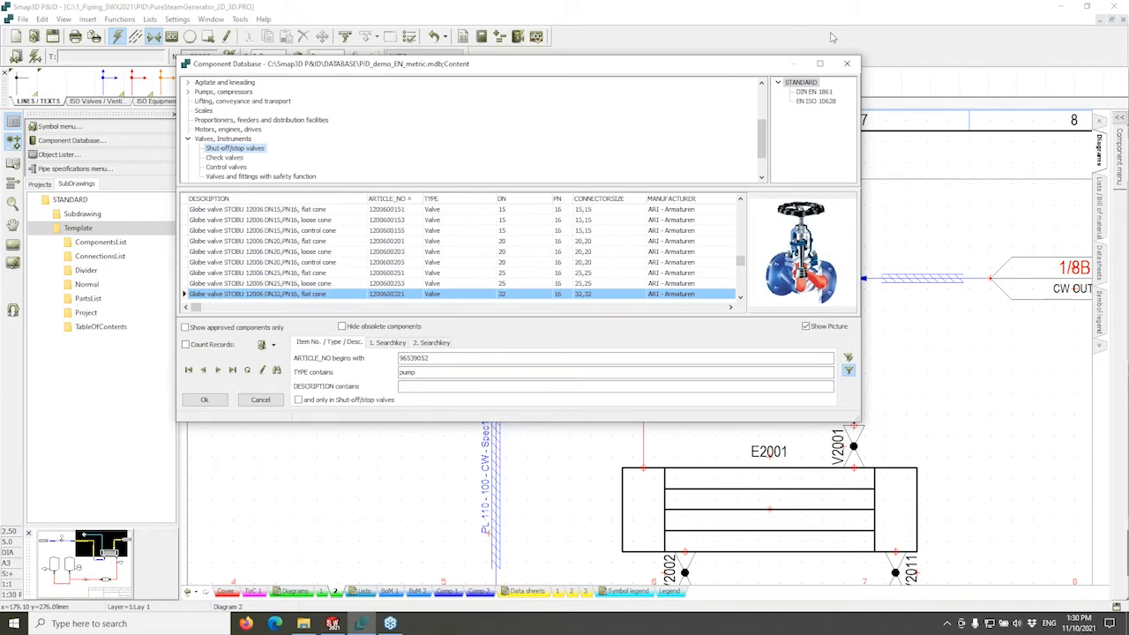
{"action": "left_click", "coordinate": [846, 64]}
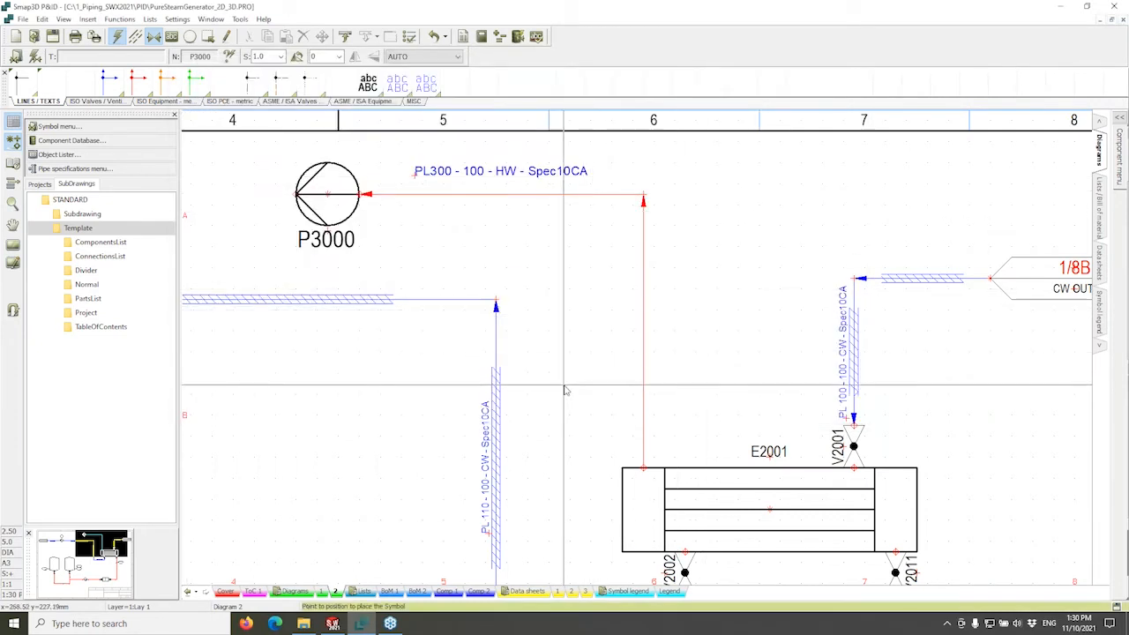
Place the STOBU DN100 globe valve from PL300's pipe specification onto the line.
{"action": "right_click", "coordinate": [644, 343]}
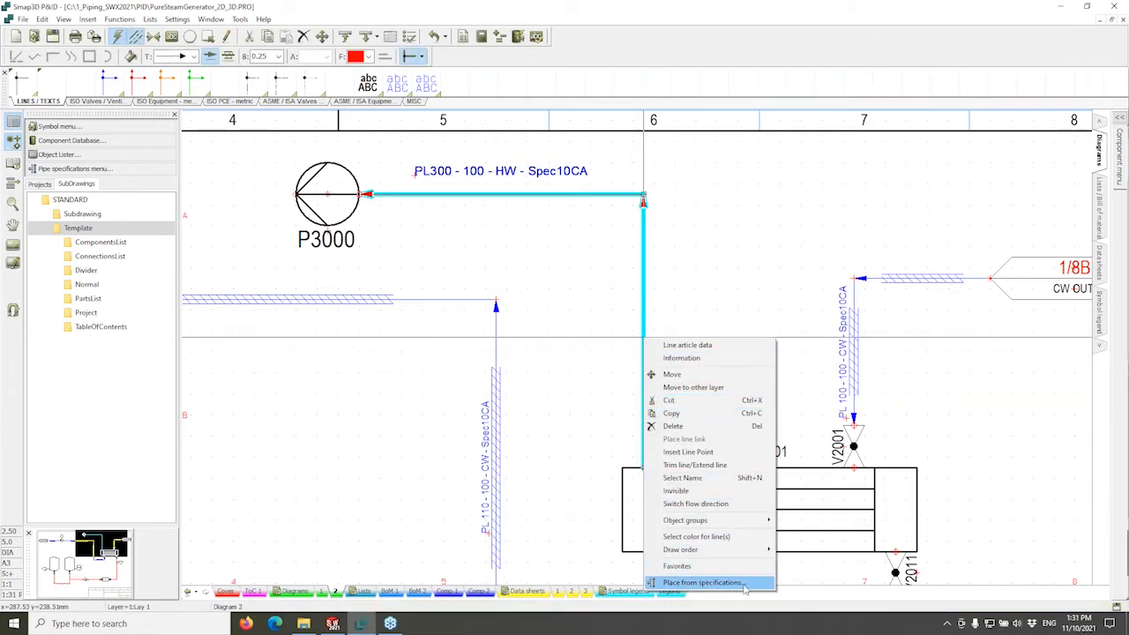
{"action": "left_click", "coordinate": [703, 582]}
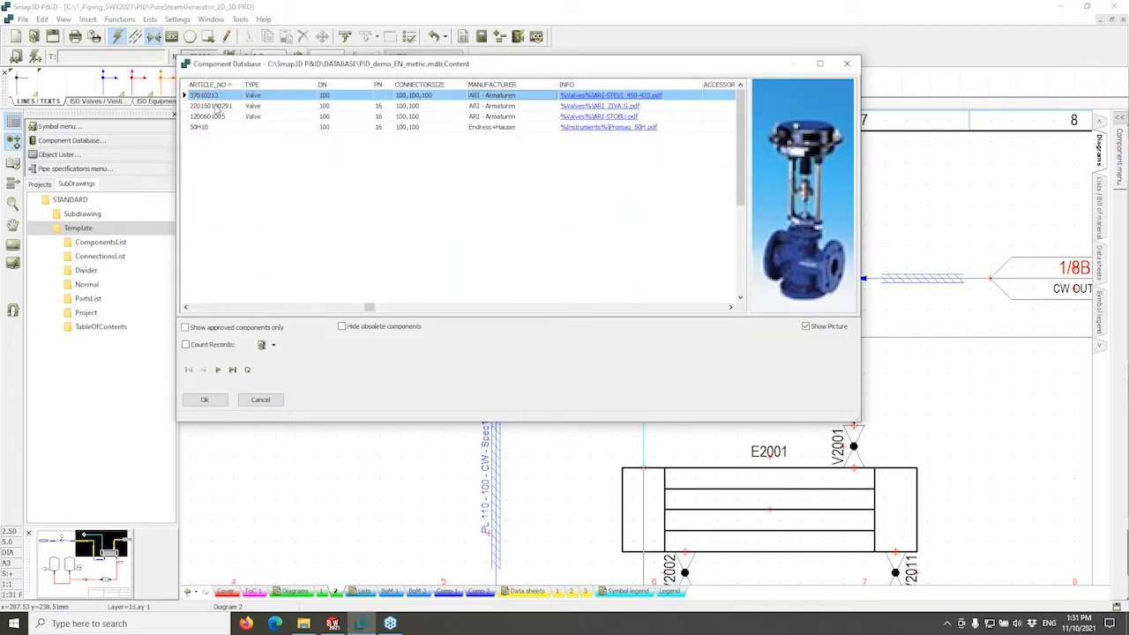
{"action": "left_click", "coordinate": [217, 106]}
{"action": "left_click", "coordinate": [211, 116]}
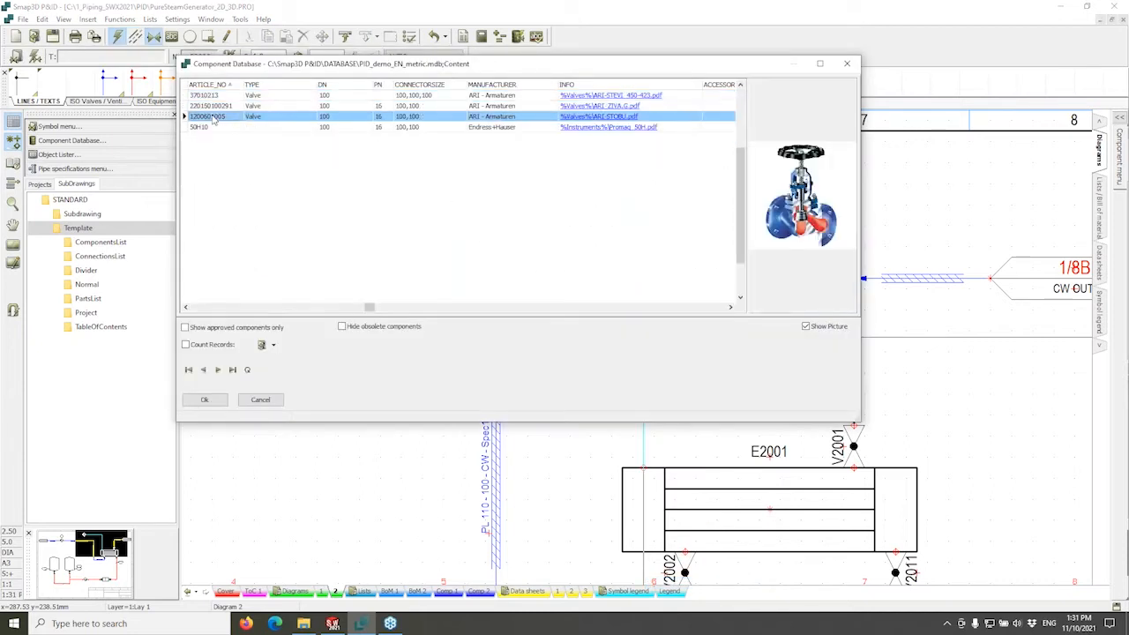
{"action": "left_click", "coordinate": [209, 128]}
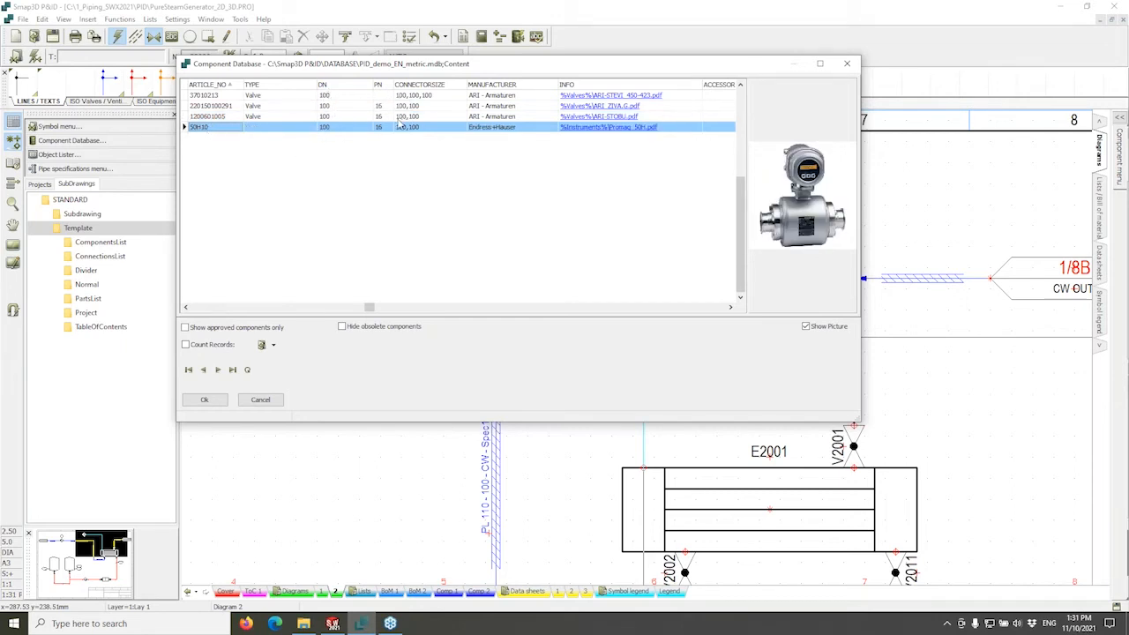
{"action": "left_click", "coordinate": [298, 117]}
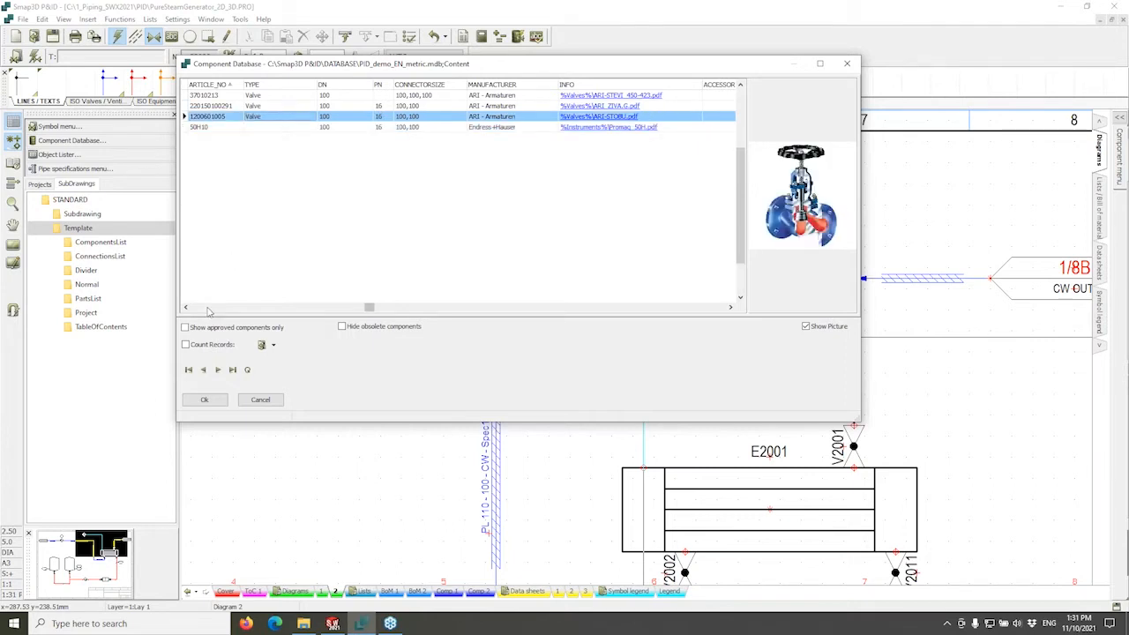
{"action": "left_click", "coordinate": [209, 307]}
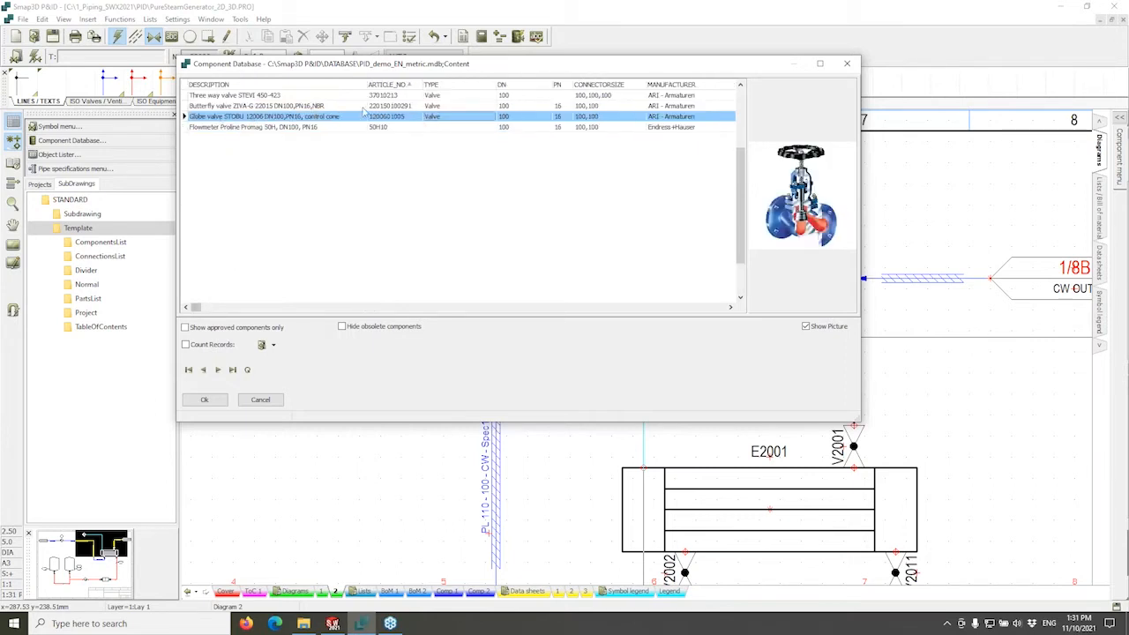
{"action": "left_click", "coordinate": [204, 400]}
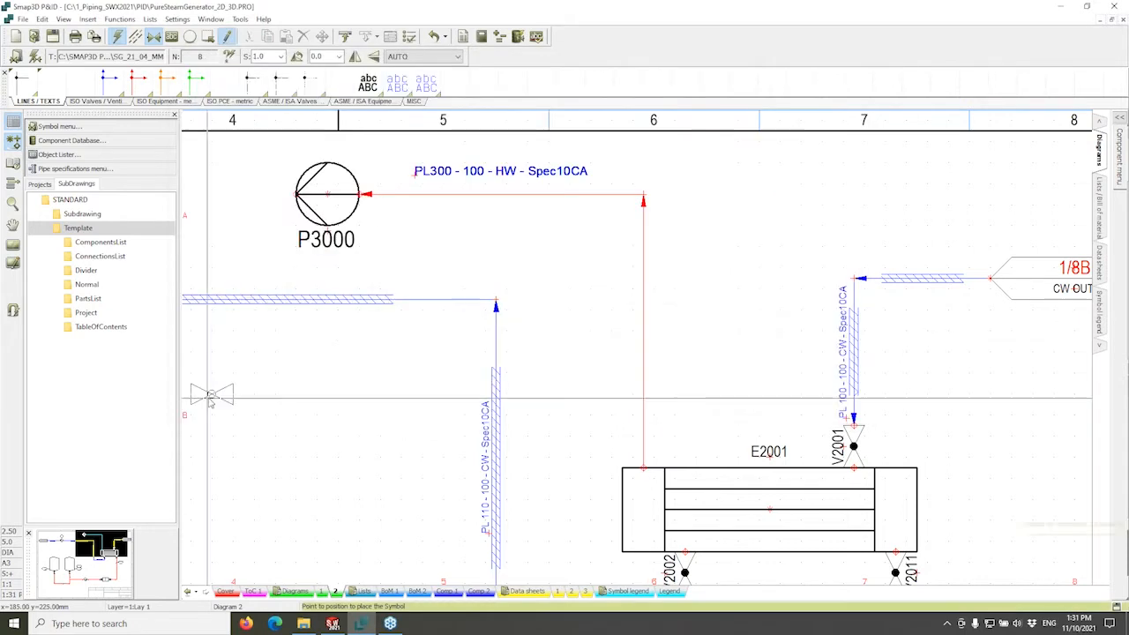
{"action": "left_click", "coordinate": [547, 290]}
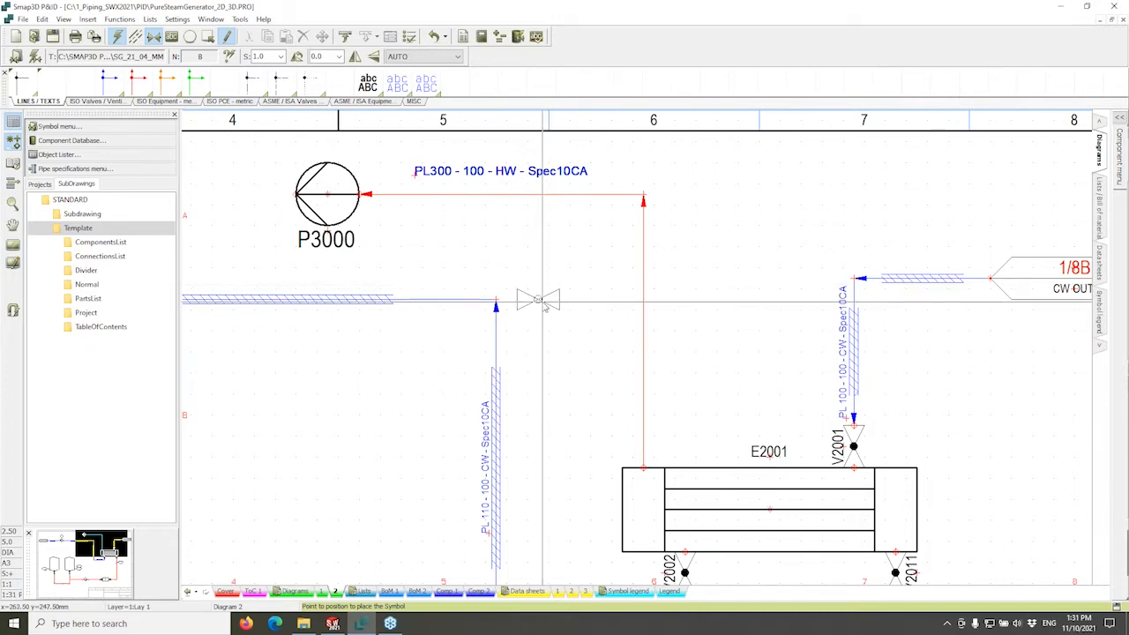
{"action": "left_click", "coordinate": [644, 311]}
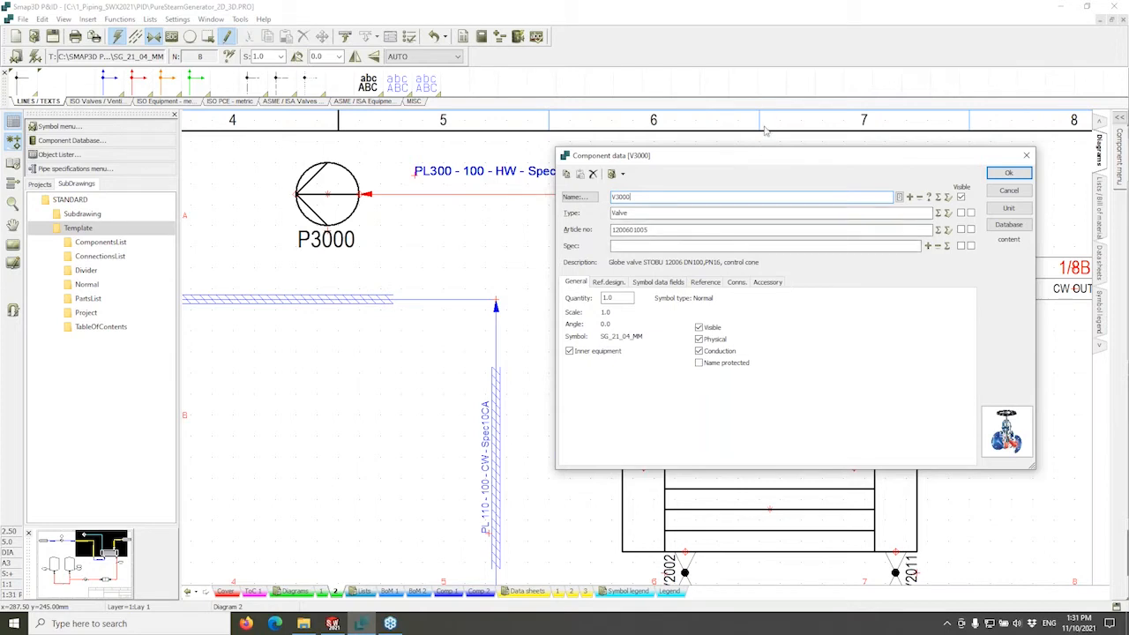
Open V3000's ARI-STOBU PN16-40 manufacturer datasheet through the INFO document link.
{"action": "mouse_move", "coordinate": [758, 161]}
{"action": "left_mouse_down"}
{"action": "mouse_move", "coordinate": [677, 274]}
{"action": "mouse_move", "coordinate": [529, 236]}
{"action": "mouse_move", "coordinate": [616, 215]}
{"action": "mouse_move", "coordinate": [587, 216]}
{"action": "left_mouse_up"}
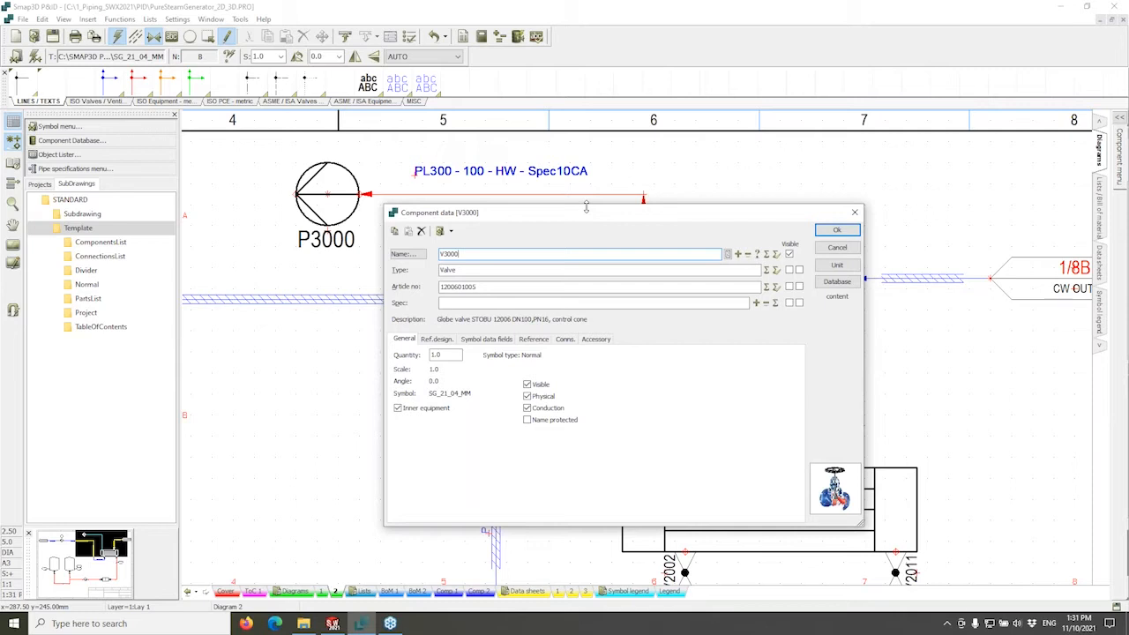
{"action": "left_click", "coordinate": [450, 231]}
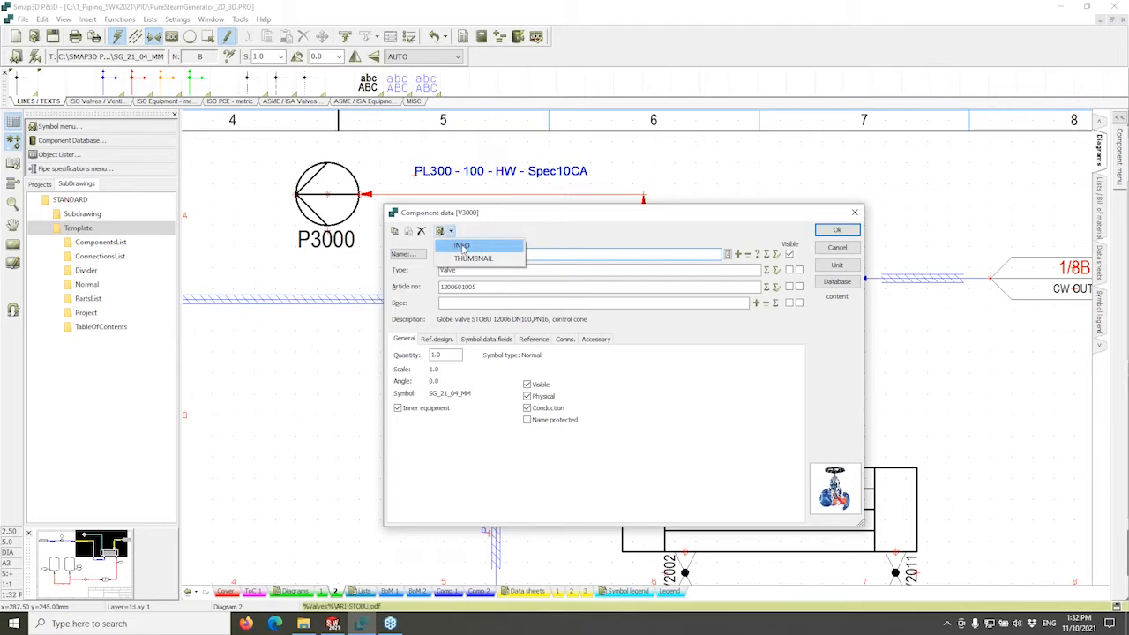
{"action": "left_click", "coordinate": [463, 247]}
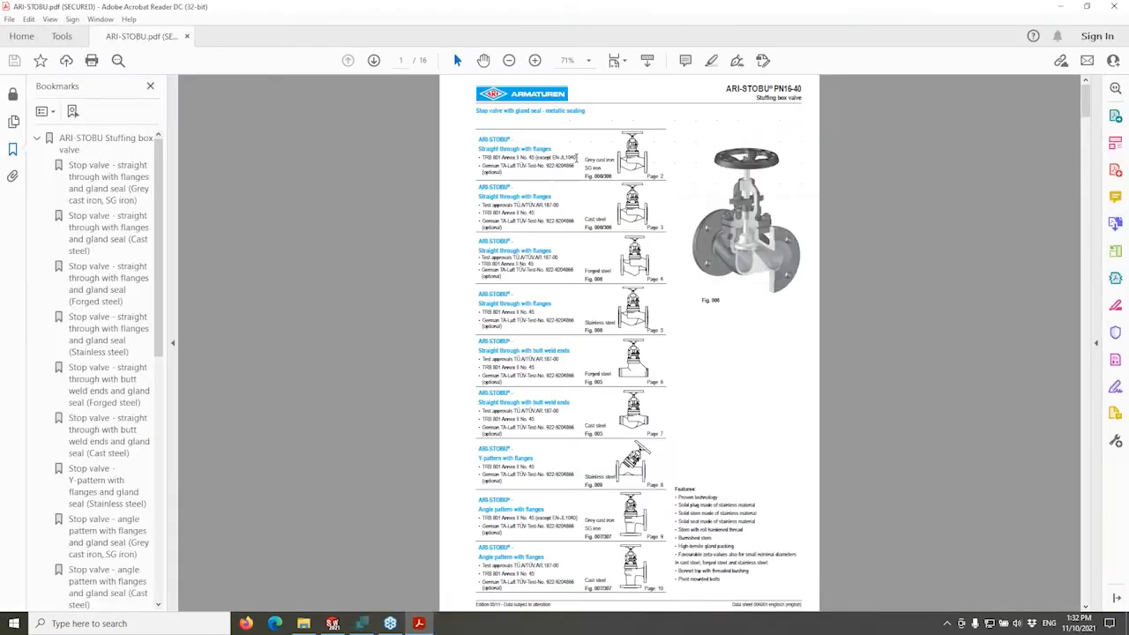
Read the cast steel stop valve page of the ARI-STOBU datasheet, then close Acrobat Reader.
{"action": "scroll", "coordinate": [658, 186], "scroll_direction": "up", "scroll_amount": 2, "text": "ctrl"}
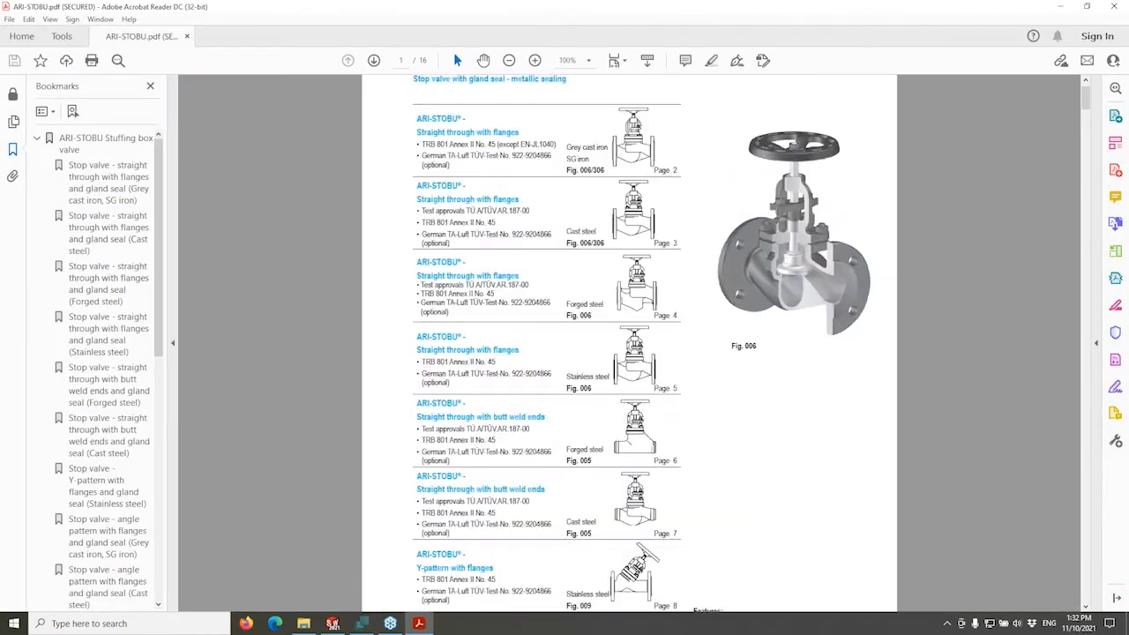
{"action": "scroll", "coordinate": [658, 188], "scroll_direction": "up", "scroll_amount": 1, "text": "ctrl"}
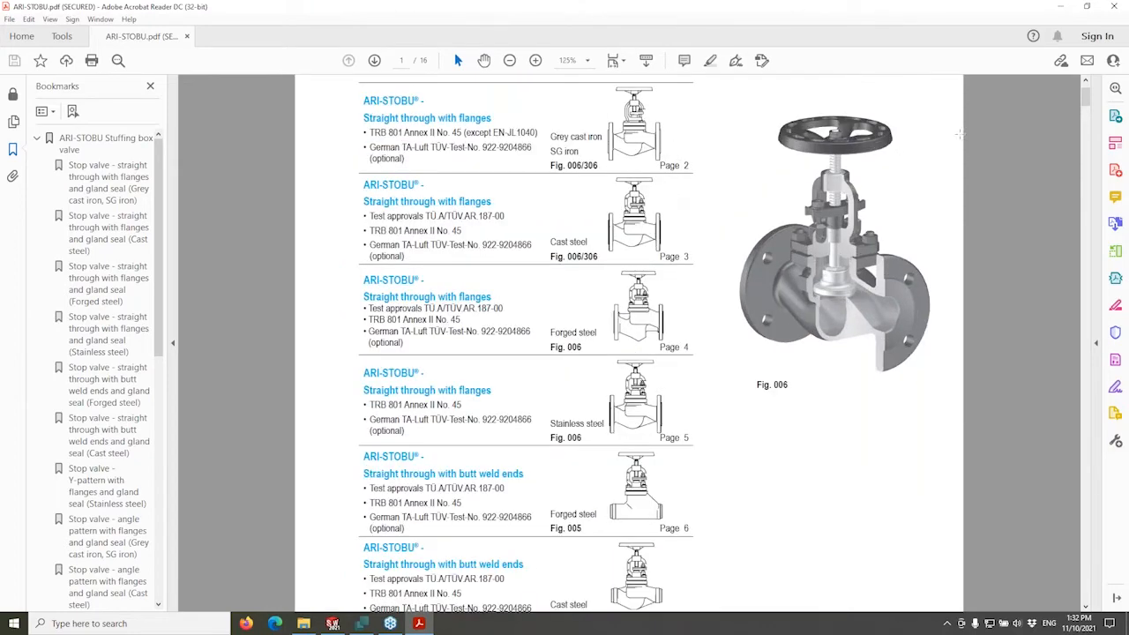
{"action": "left_click_drag", "start_coordinate": [1087, 101], "coordinate": [1087, 165]}
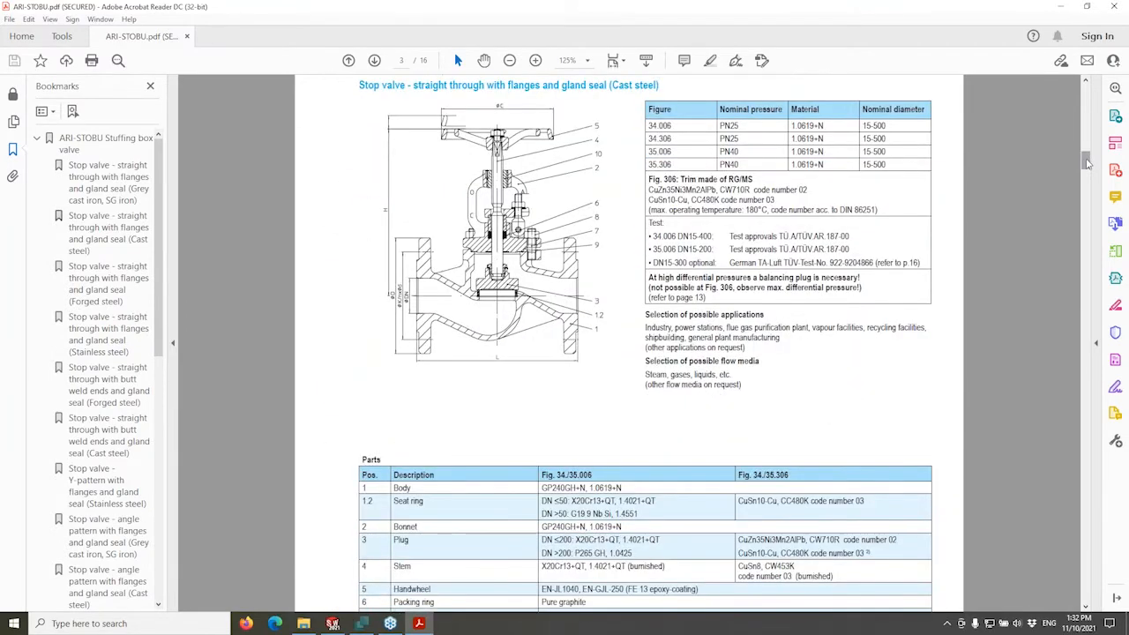
{"action": "left_click", "coordinate": [1113, 8]}
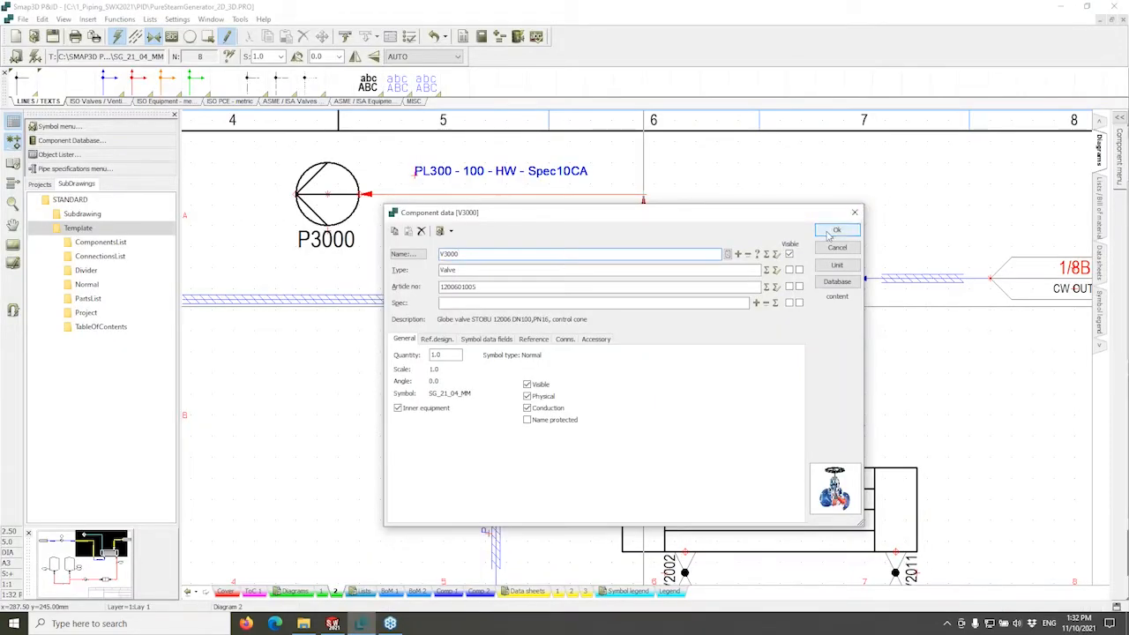
Confirm V3000's component data and hide the TAG field of line PL300.
{"action": "left_click", "coordinate": [834, 231]}
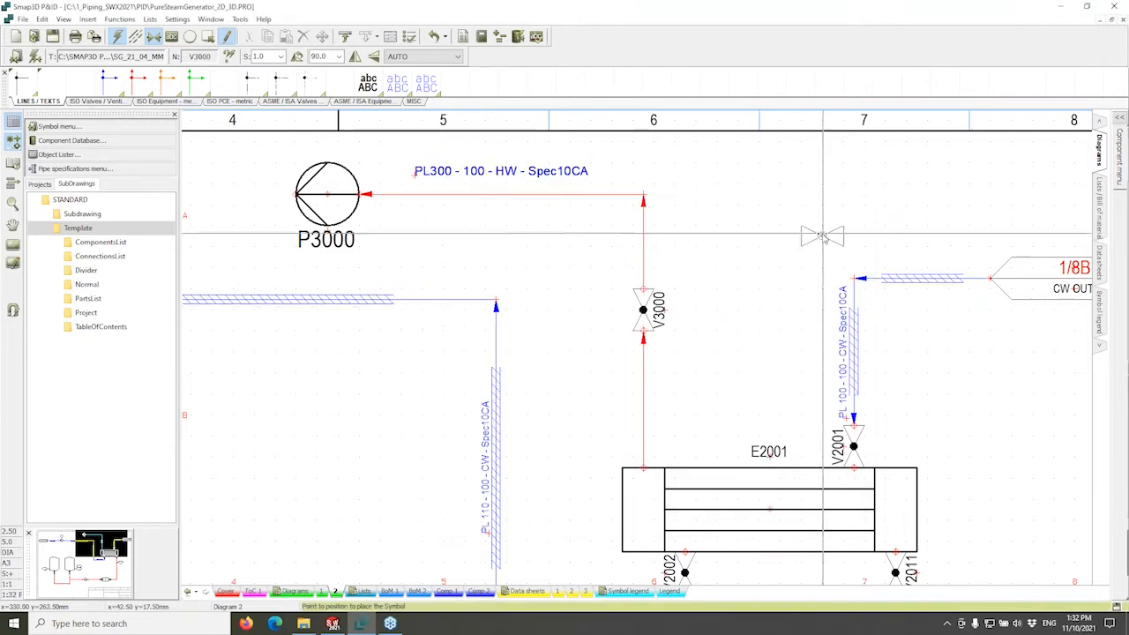
{"action": "left_click", "coordinate": [670, 310]}
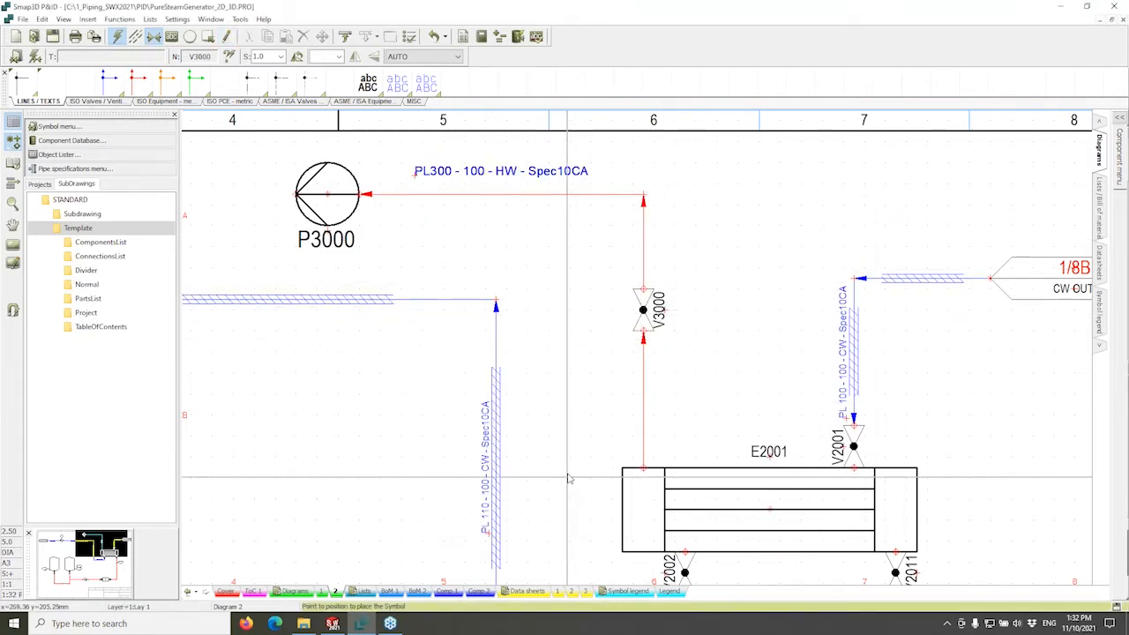
{"action": "double_click", "coordinate": [644, 421]}
{"action": "left_click", "coordinate": [566, 374]}
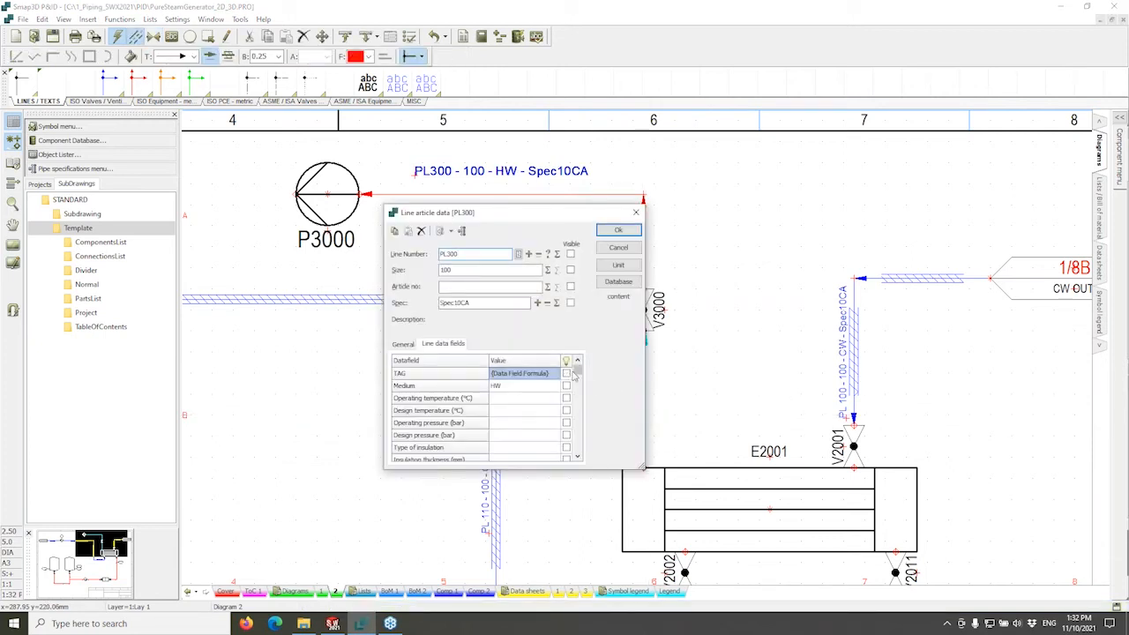
{"action": "left_click", "coordinate": [619, 231]}
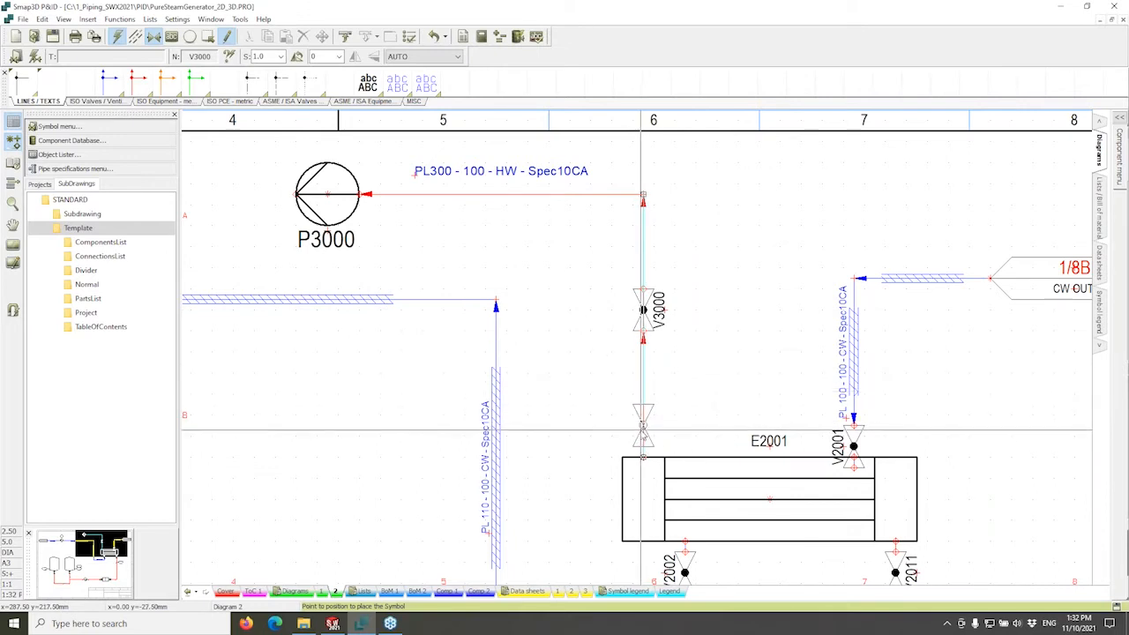
Place valve V3000 on line PL300 just above heat exchanger E2001.
{"action": "left_click", "coordinate": [643, 432]}
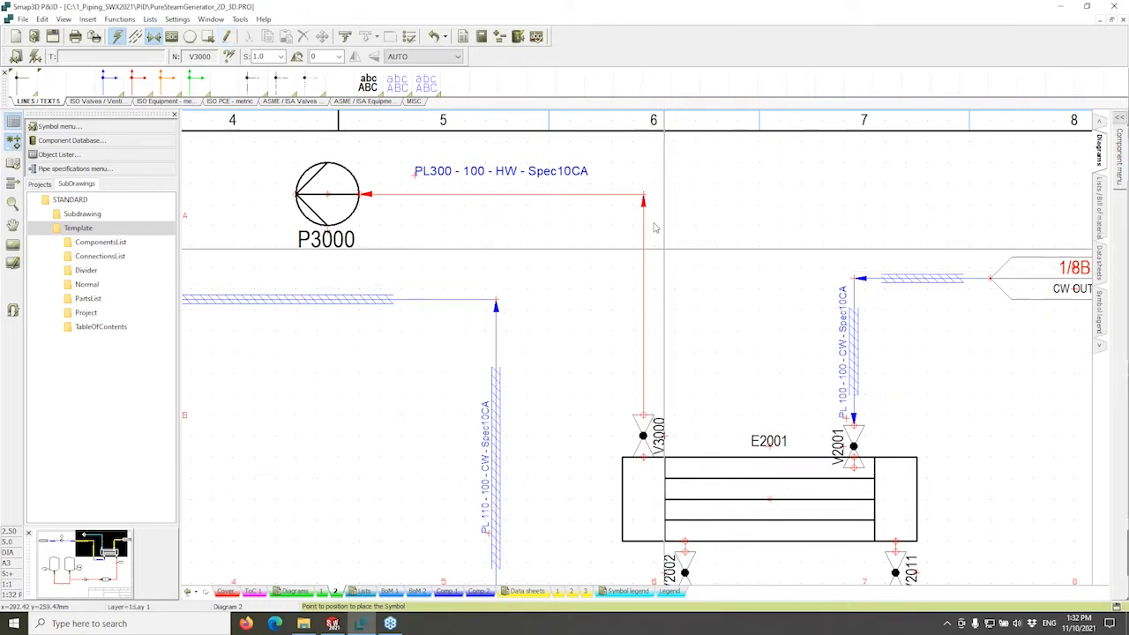
{"action": "scroll", "coordinate": [776, 317], "scroll_direction": "up", "scroll_amount": 3}
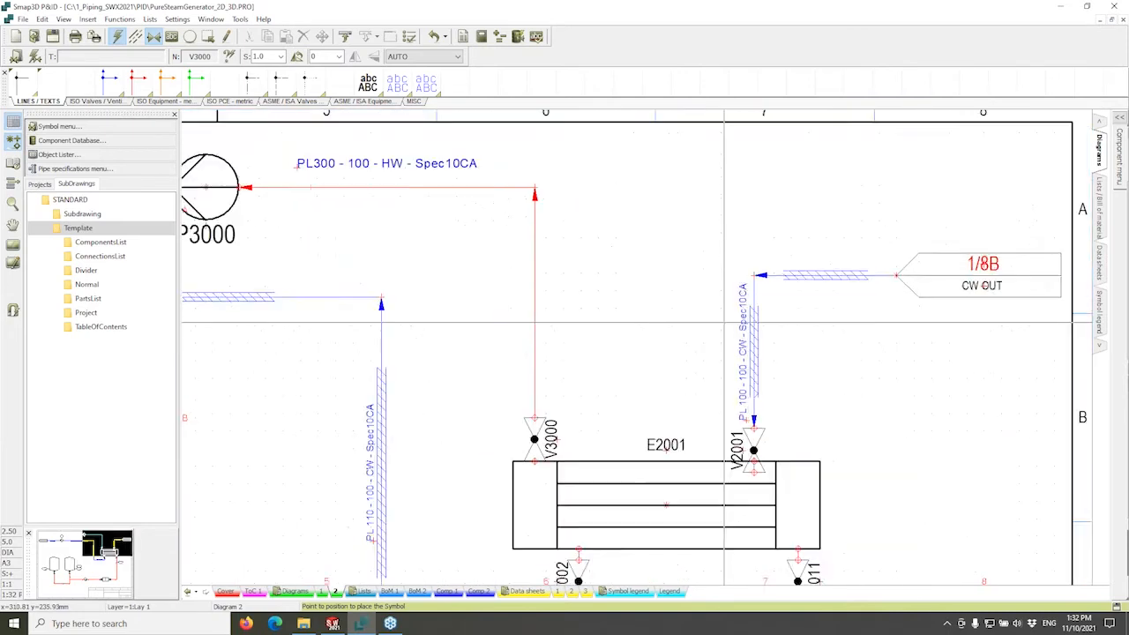
{"action": "scroll", "coordinate": [633, 343], "scroll_direction": "down", "scroll_amount": 4}
{"action": "middle_click_drag", "start_coordinate": [620, 327], "coordinate": [777, 321]}
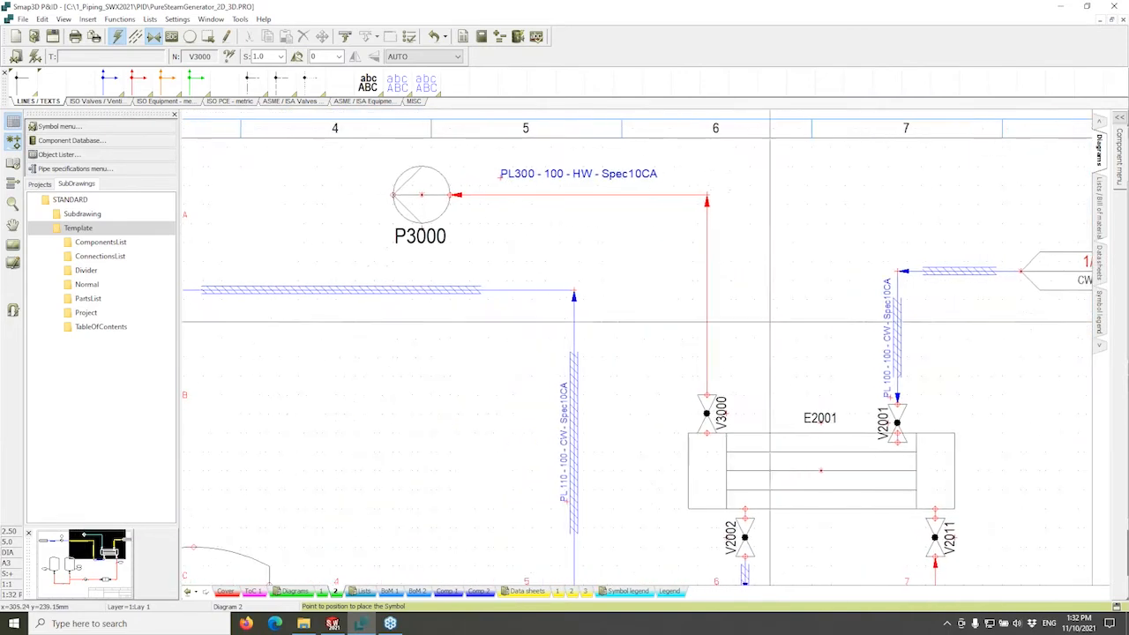
{"action": "scroll", "coordinate": [760, 308], "scroll_direction": "down", "scroll_amount": 1}
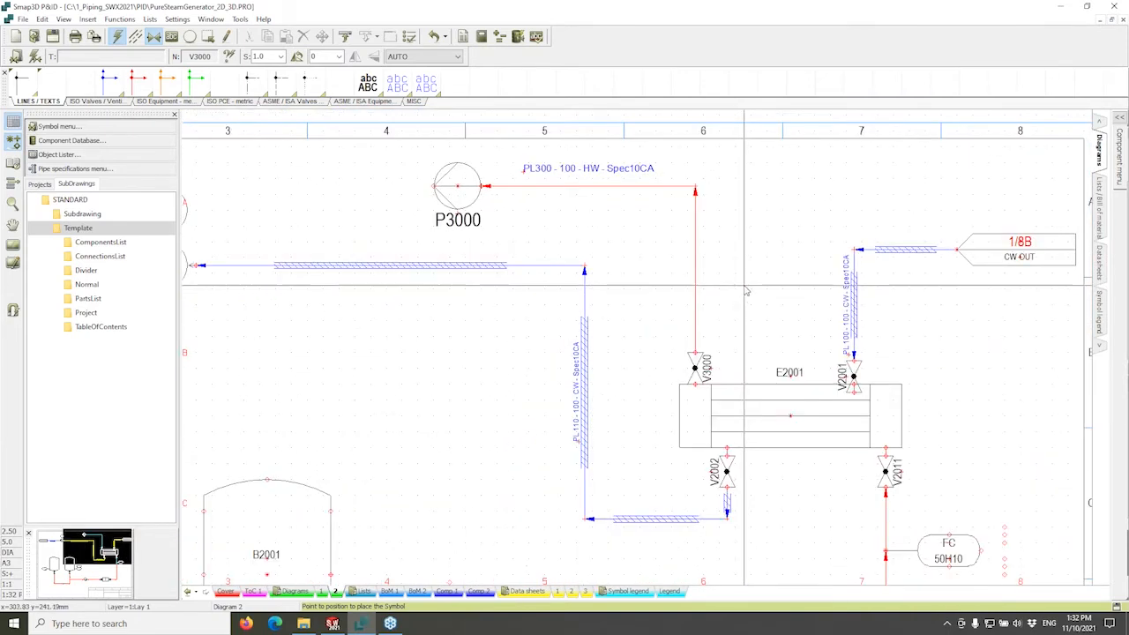
From the Comp 2 sheet, update all lists and insert all missing list pages.
{"action": "left_click", "coordinate": [479, 590]}
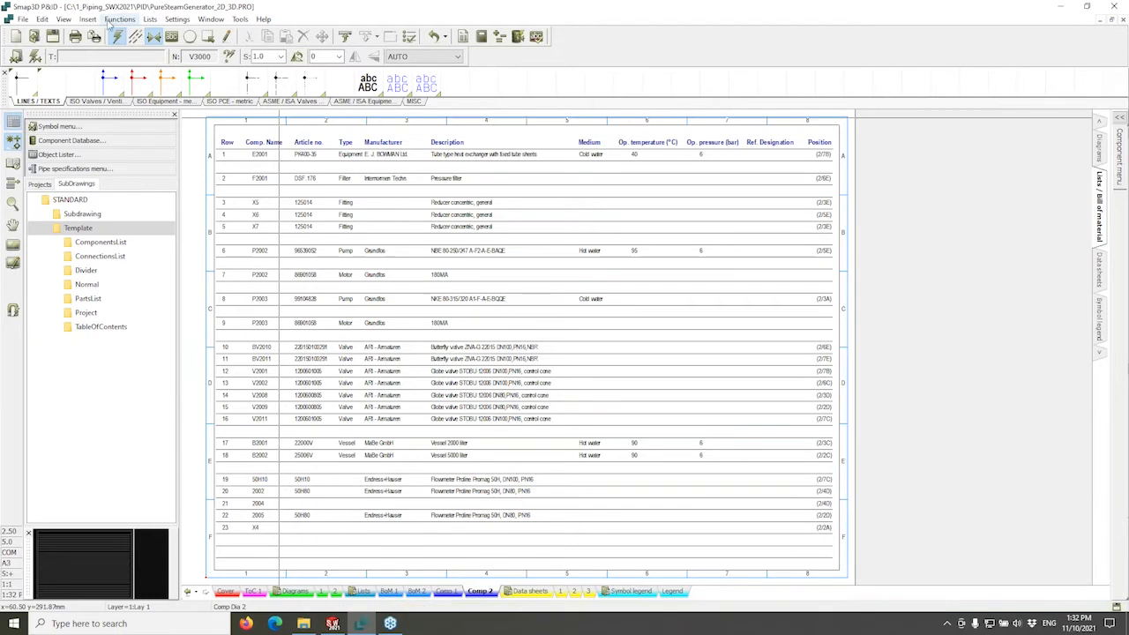
{"action": "left_click", "coordinate": [150, 19]}
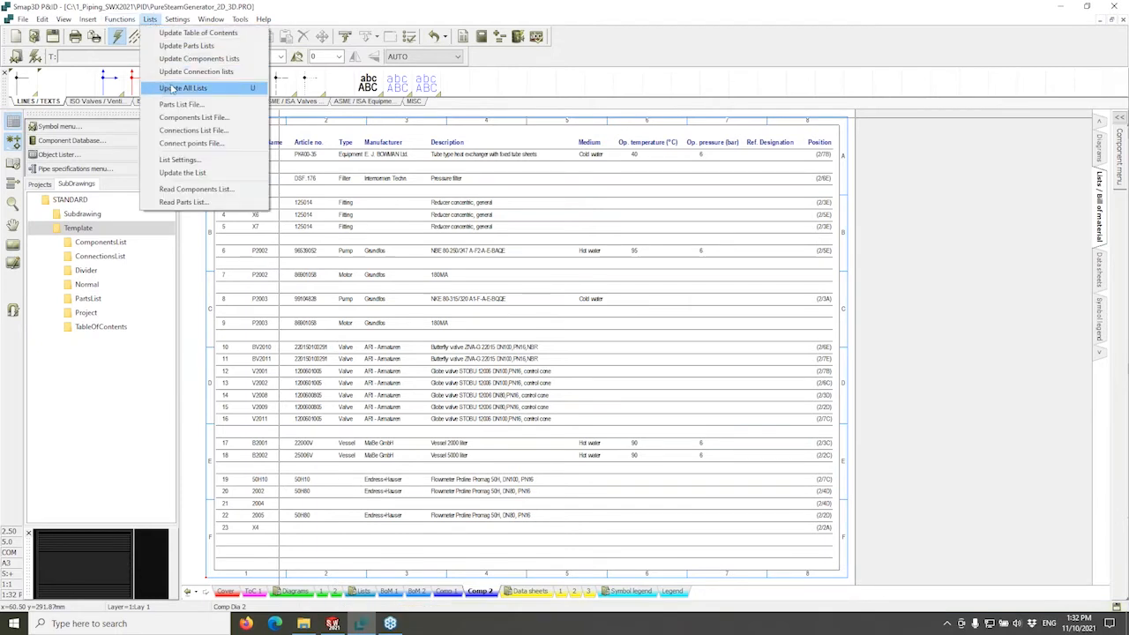
{"action": "left_click", "coordinate": [211, 91]}
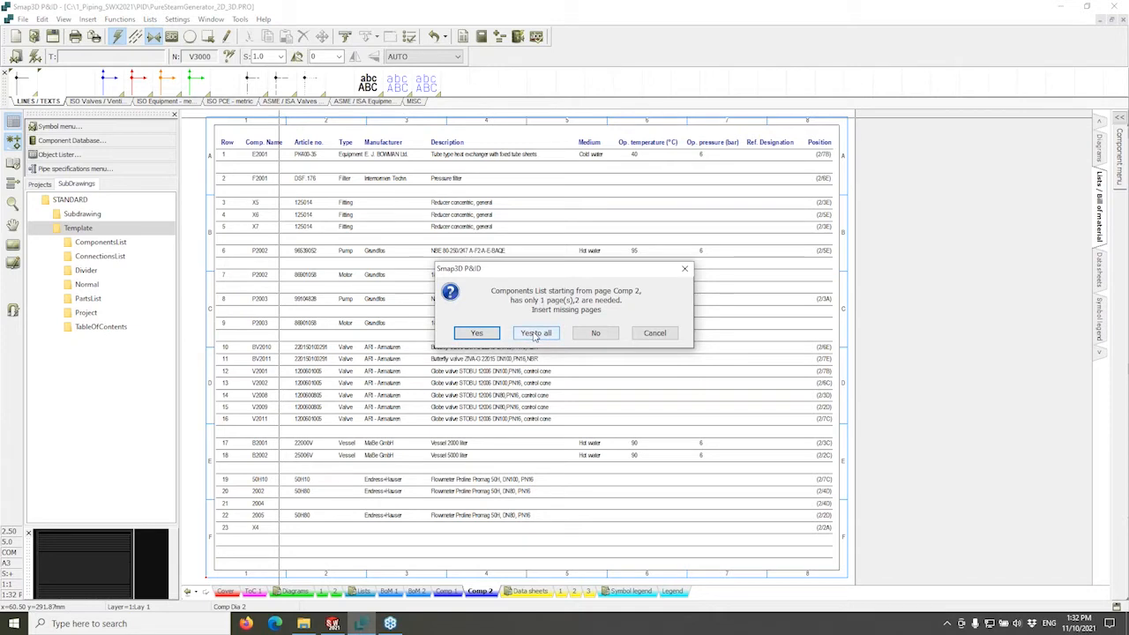
{"action": "left_click", "coordinate": [534, 335]}
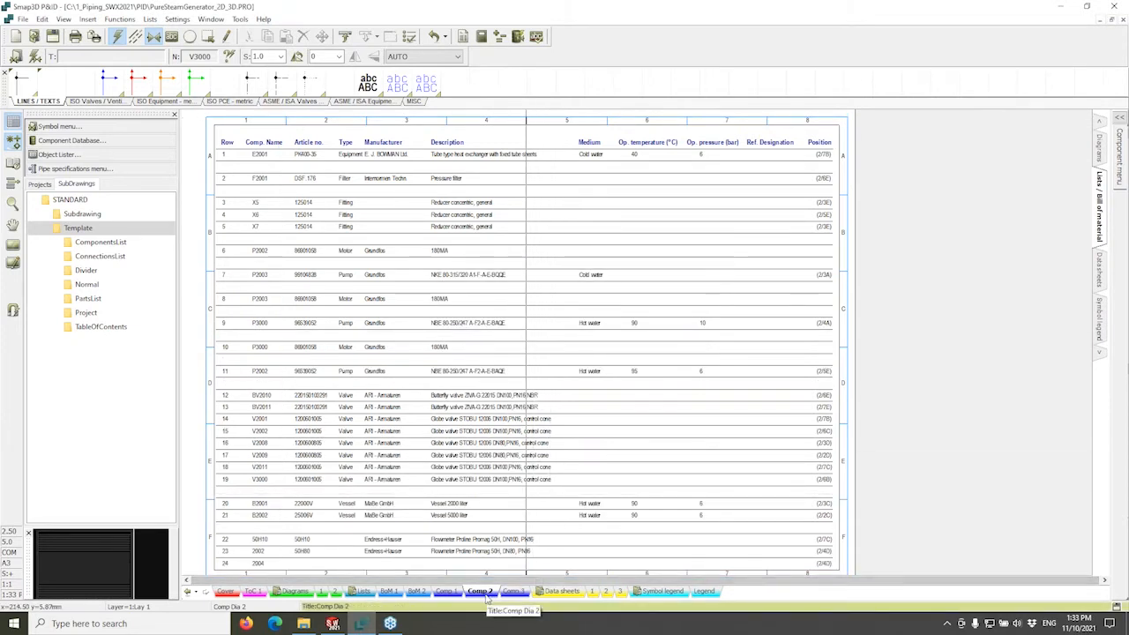
Check the new Comp 3 page, then review Comp 2's entries for P3000 and V3000.
{"action": "left_click", "coordinate": [514, 593]}
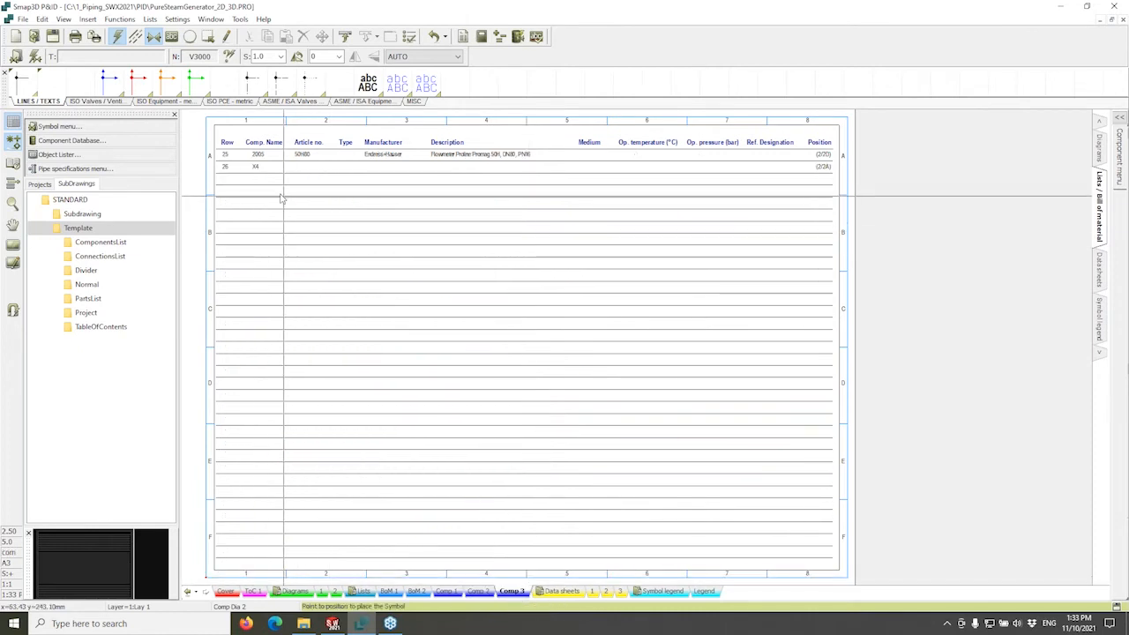
{"action": "left_click", "coordinate": [482, 592]}
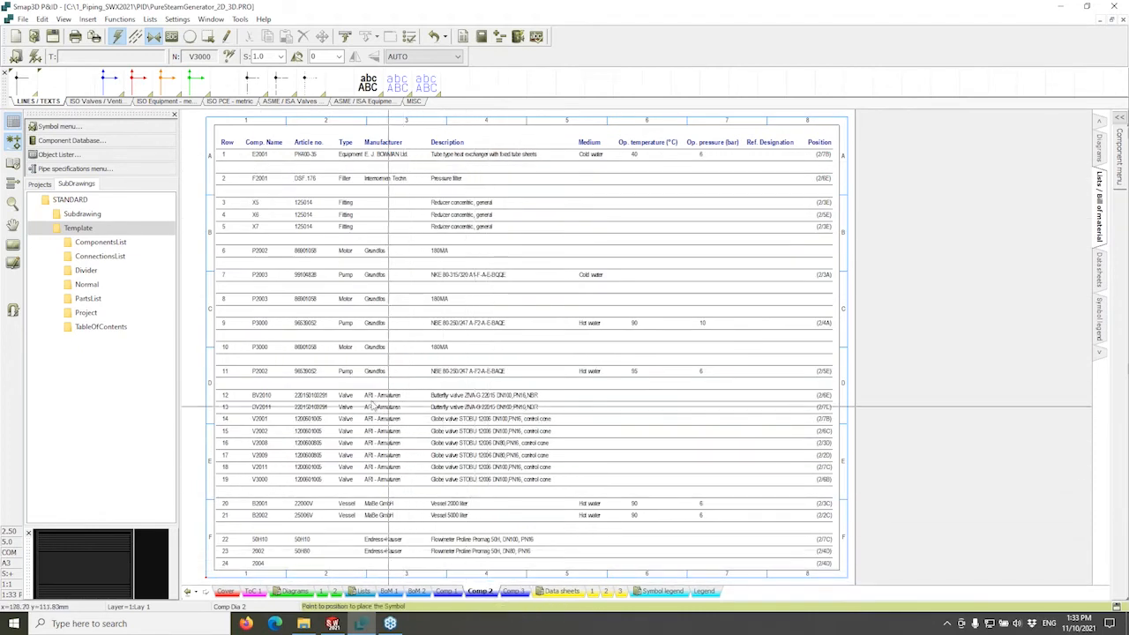
{"action": "scroll", "coordinate": [300, 353], "scroll_direction": "up", "scroll_amount": 1}
{"action": "scroll", "coordinate": [300, 353], "scroll_direction": "up", "scroll_amount": 1}
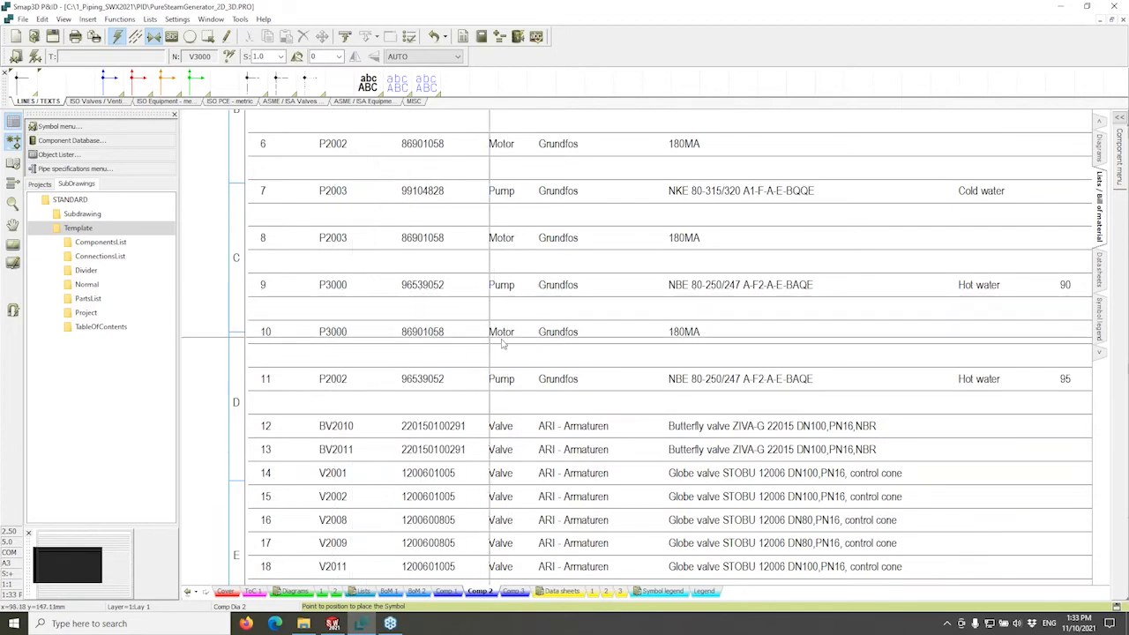
{"action": "middle_click_drag", "start_coordinate": [672, 348], "coordinate": [625, 344]}
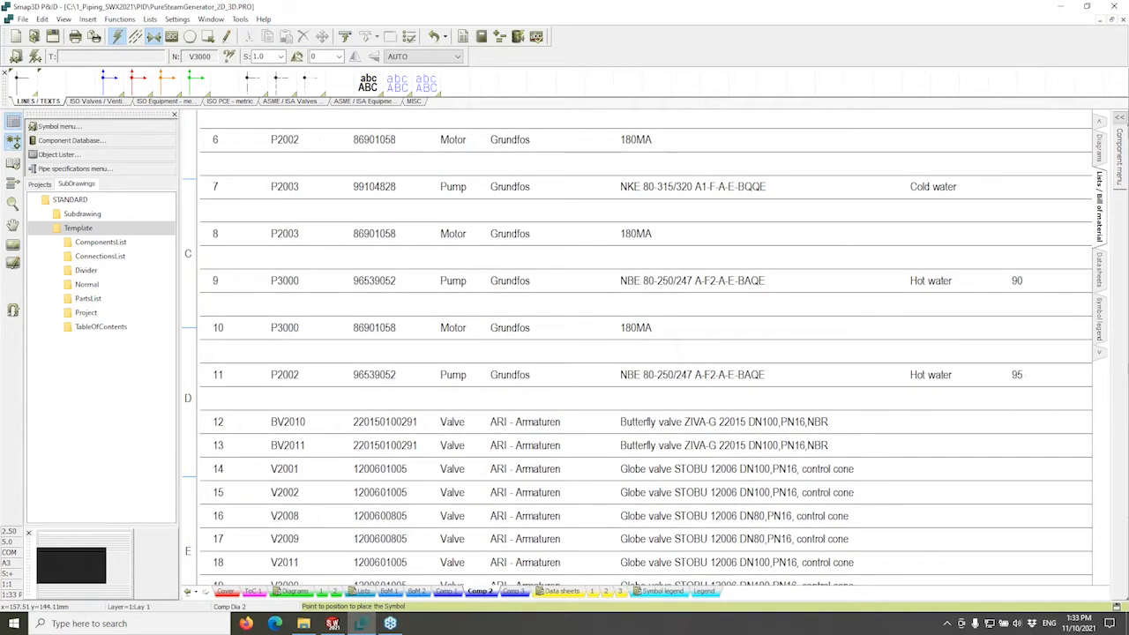
{"action": "scroll", "coordinate": [574, 343], "scroll_direction": "down", "scroll_amount": 1}
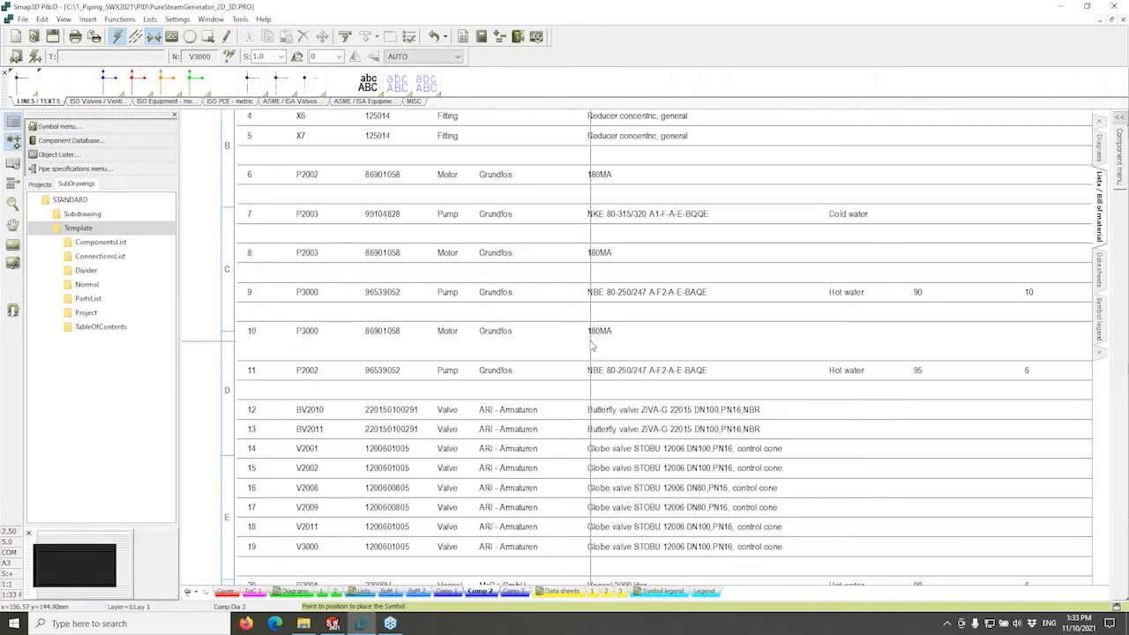
{"action": "scroll", "coordinate": [510, 348], "scroll_direction": "down", "scroll_amount": 1}
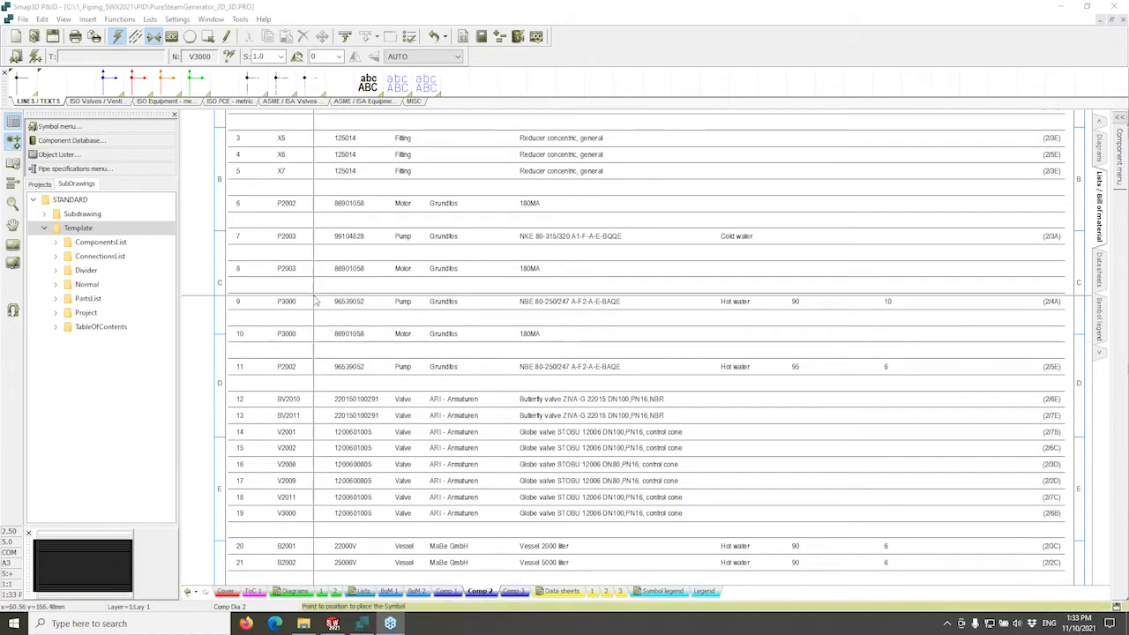
{"action": "scroll", "coordinate": [356, 395], "scroll_direction": "down", "scroll_amount": 1}
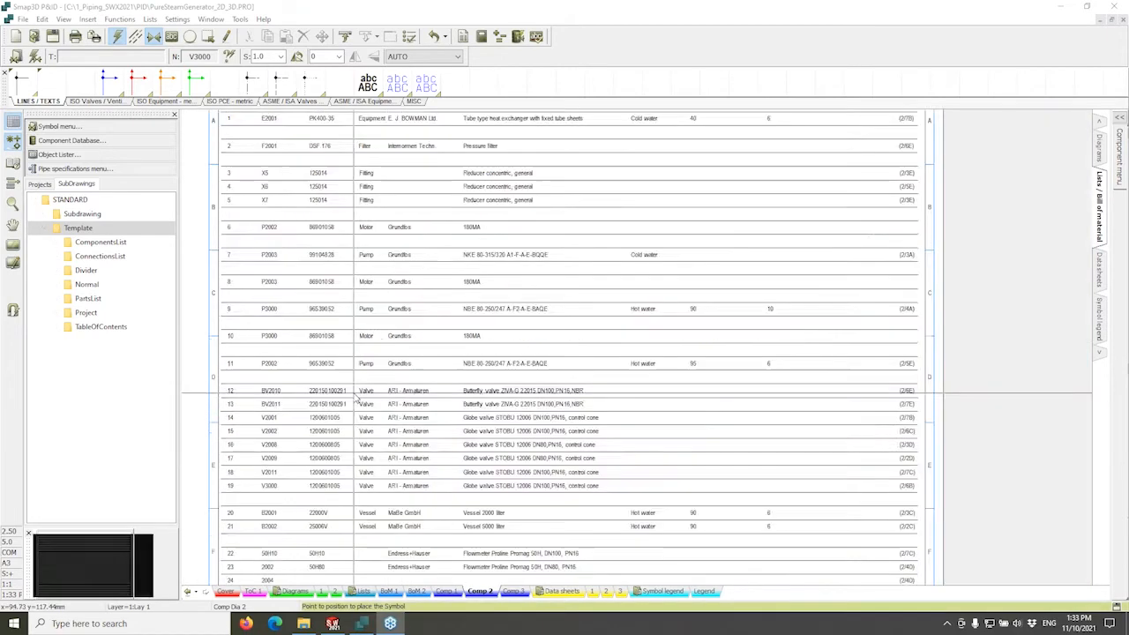
{"action": "scroll", "coordinate": [356, 395], "scroll_direction": "down", "scroll_amount": 1}
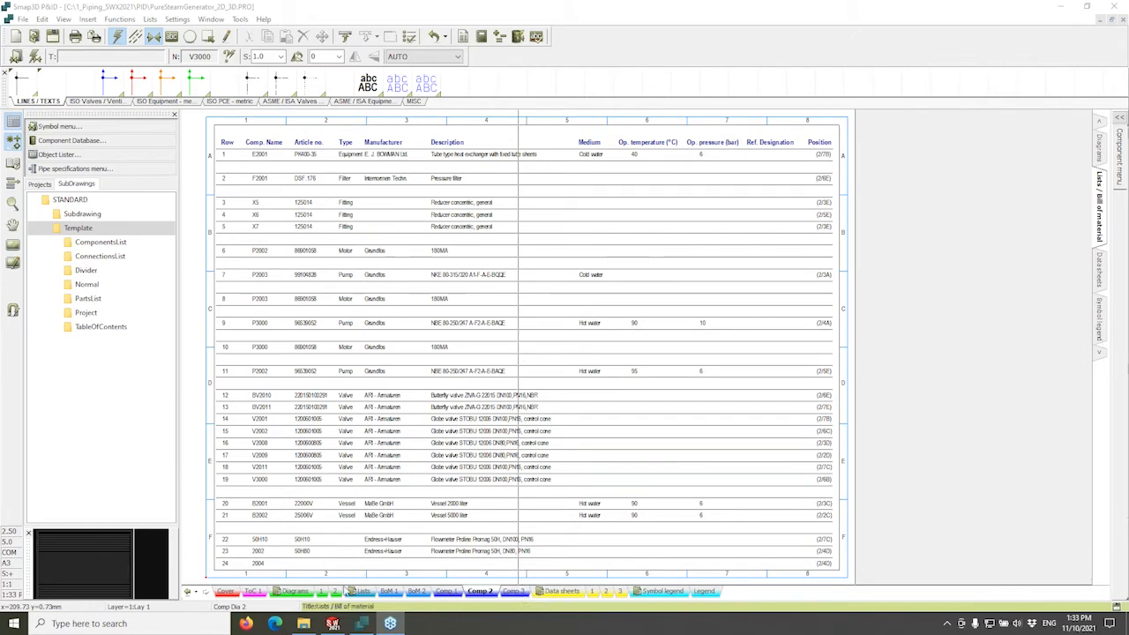
Return to Diagram 2 and set line PL300 to With insulation.
{"action": "left_click", "coordinate": [336, 591]}
{"action": "scroll", "coordinate": [697, 247], "scroll_direction": "up", "scroll_amount": 1}
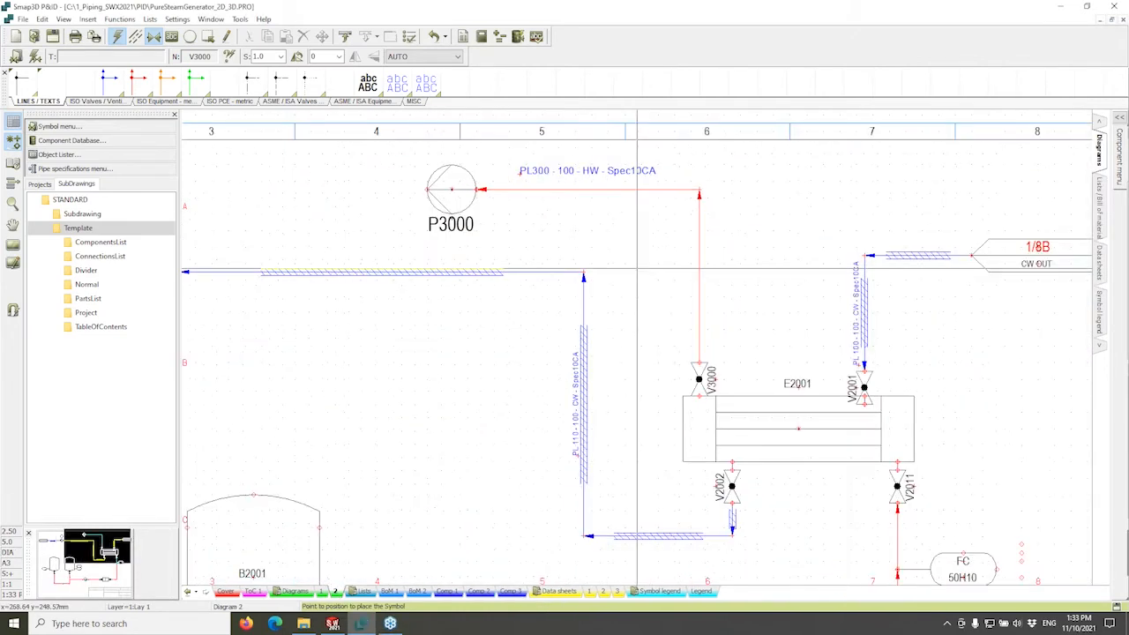
{"action": "right_click", "coordinate": [700, 231]}
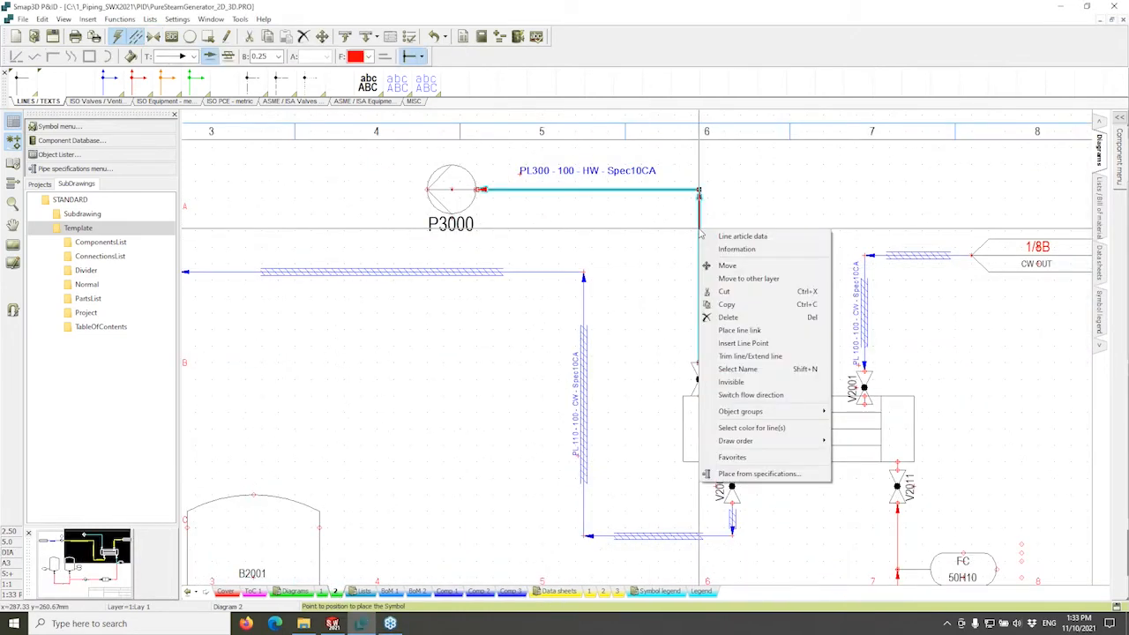
{"action": "left_click", "coordinate": [664, 244]}
{"action": "left_click", "coordinate": [664, 245]}
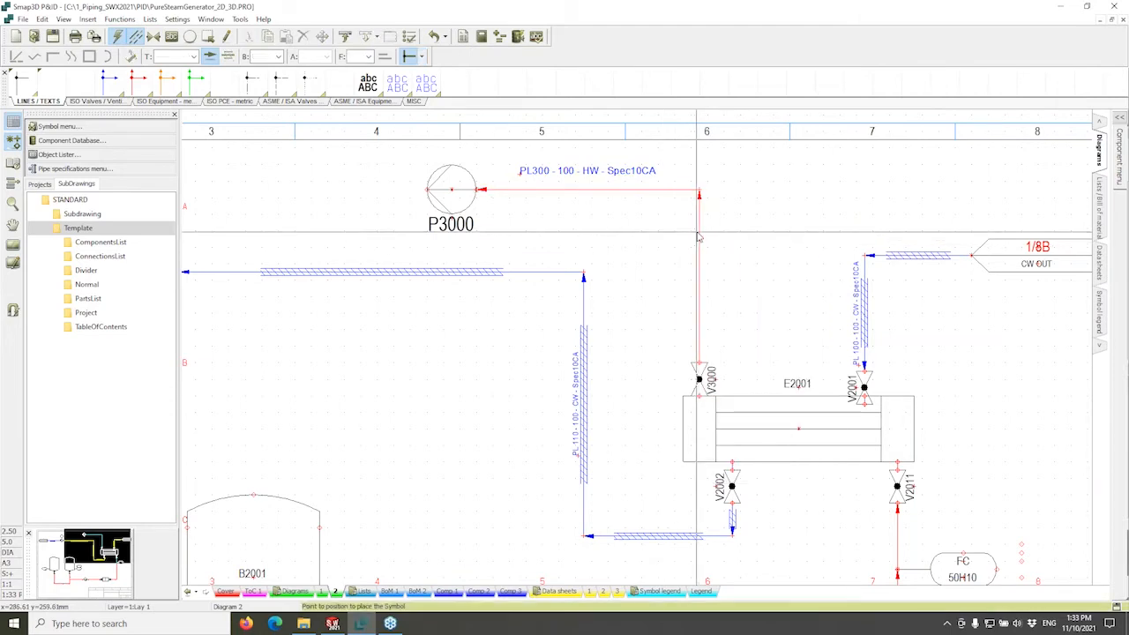
{"action": "right_click", "coordinate": [698, 235]}
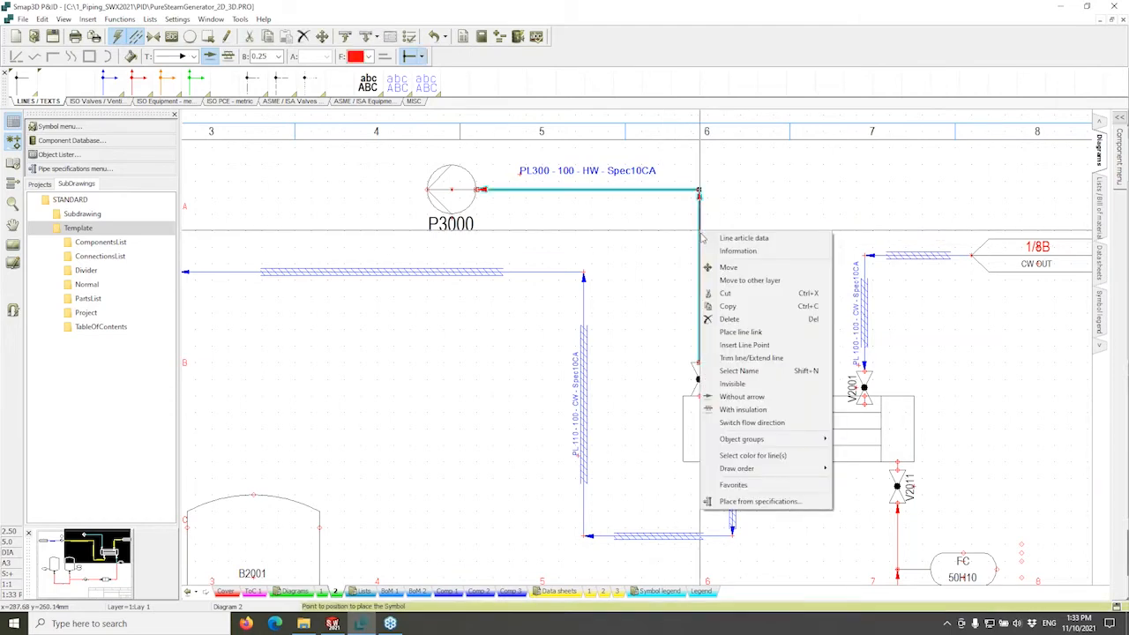
{"action": "left_click", "coordinate": [741, 410]}
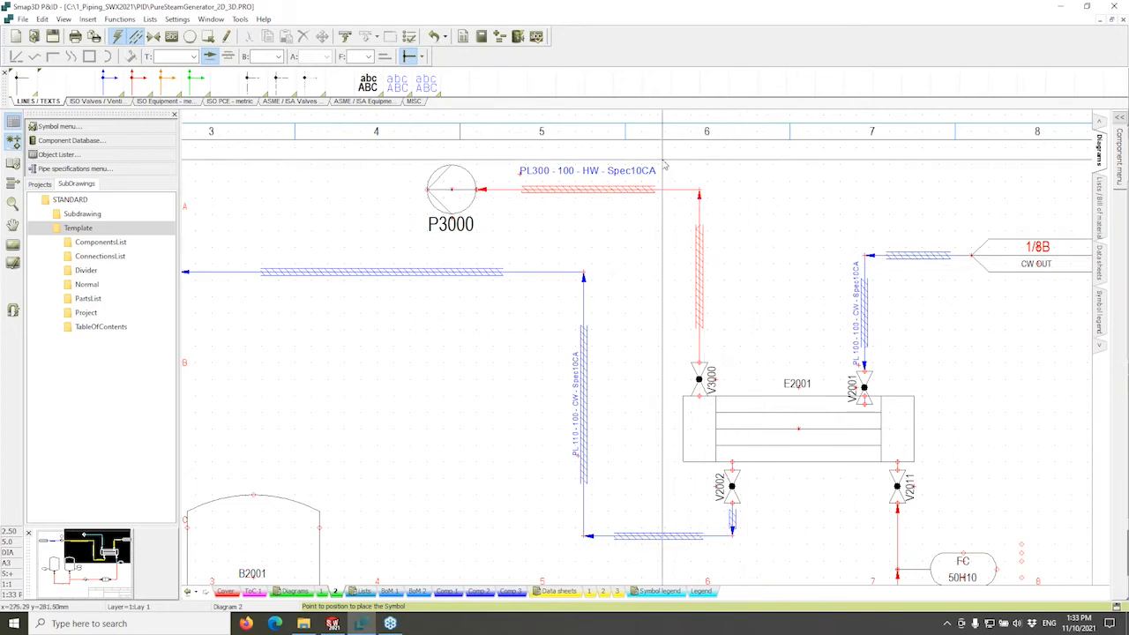
Switch the insulation off again for line PL300.
{"action": "left_click", "coordinate": [701, 216]}
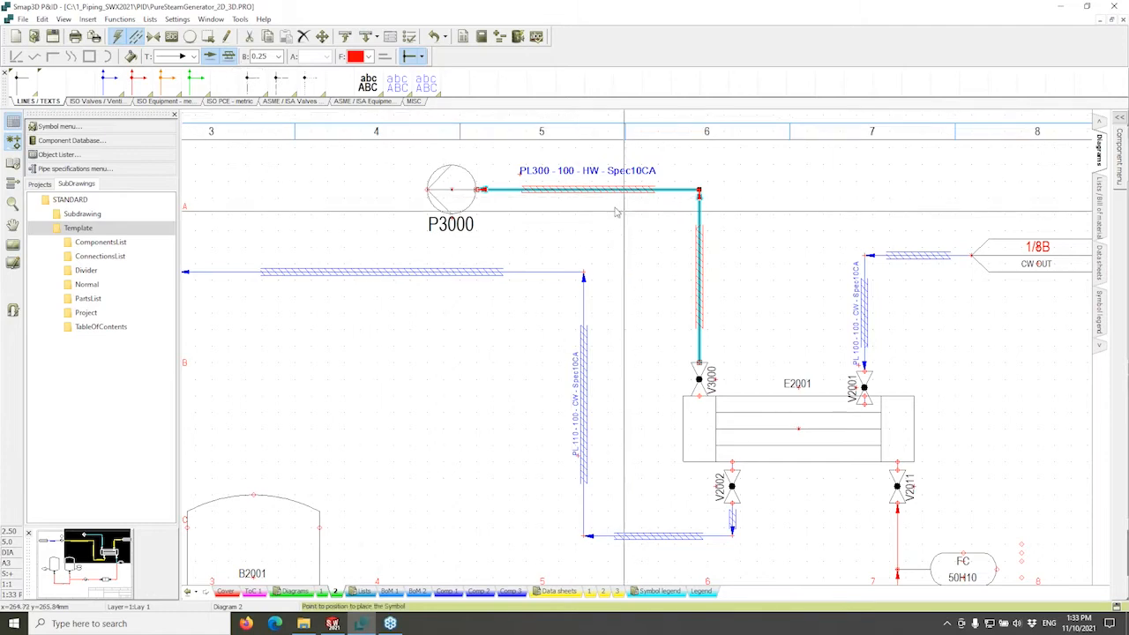
{"action": "left_click", "coordinate": [230, 56]}
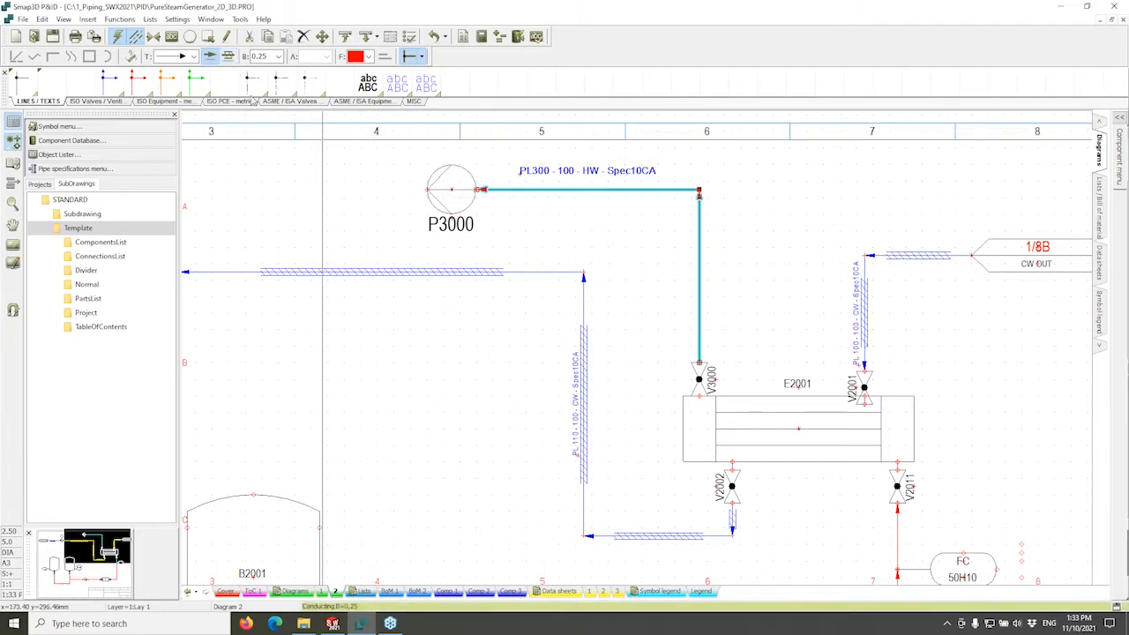
{"action": "left_click", "coordinate": [297, 182]}
Zoom out to the full Diagram 2 sheet and show the File > Export to DWG, DXF, PDF options.
{"action": "scroll", "coordinate": [622, 281], "scroll_direction": "down", "scroll_amount": 3}
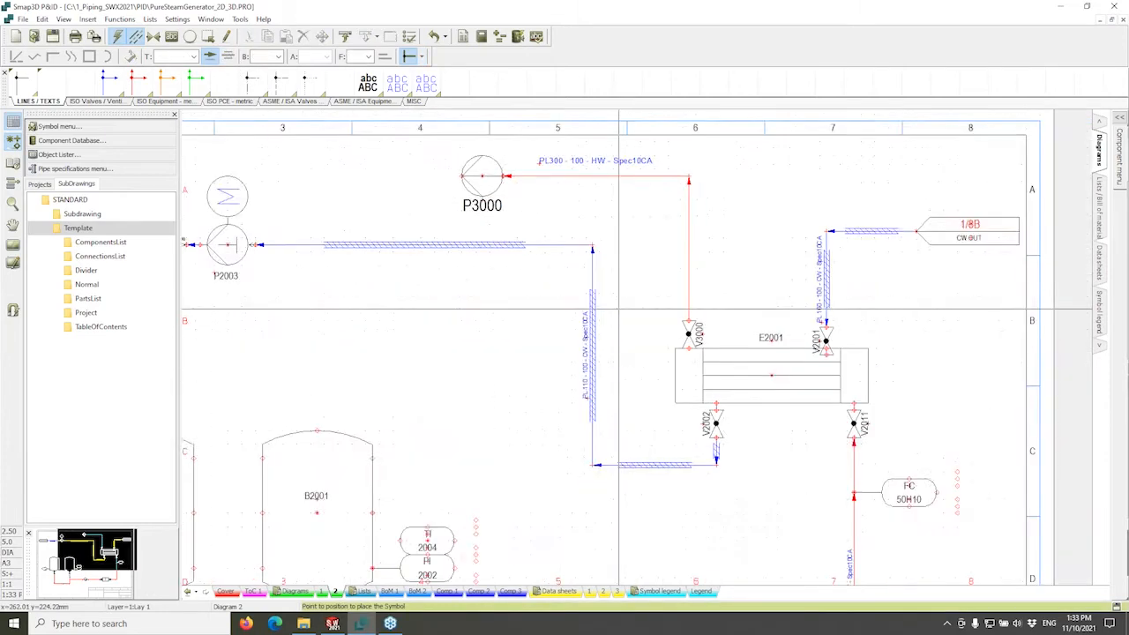
{"action": "scroll", "coordinate": [622, 280], "scroll_direction": "down", "scroll_amount": 1}
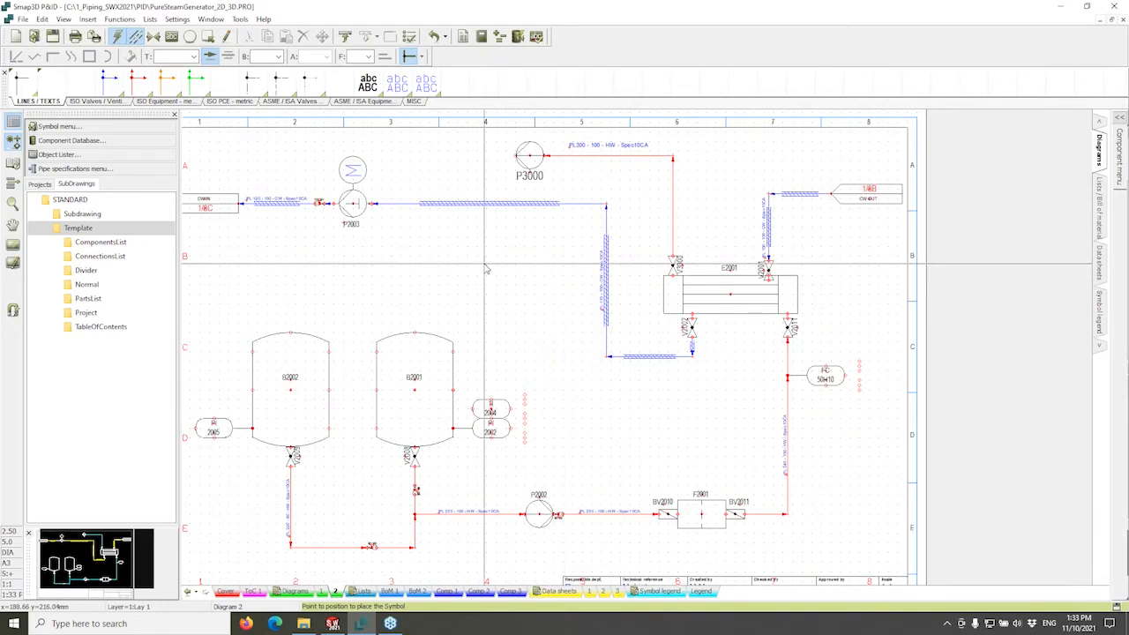
{"action": "scroll", "coordinate": [600, 243], "scroll_direction": "down", "scroll_amount": 2}
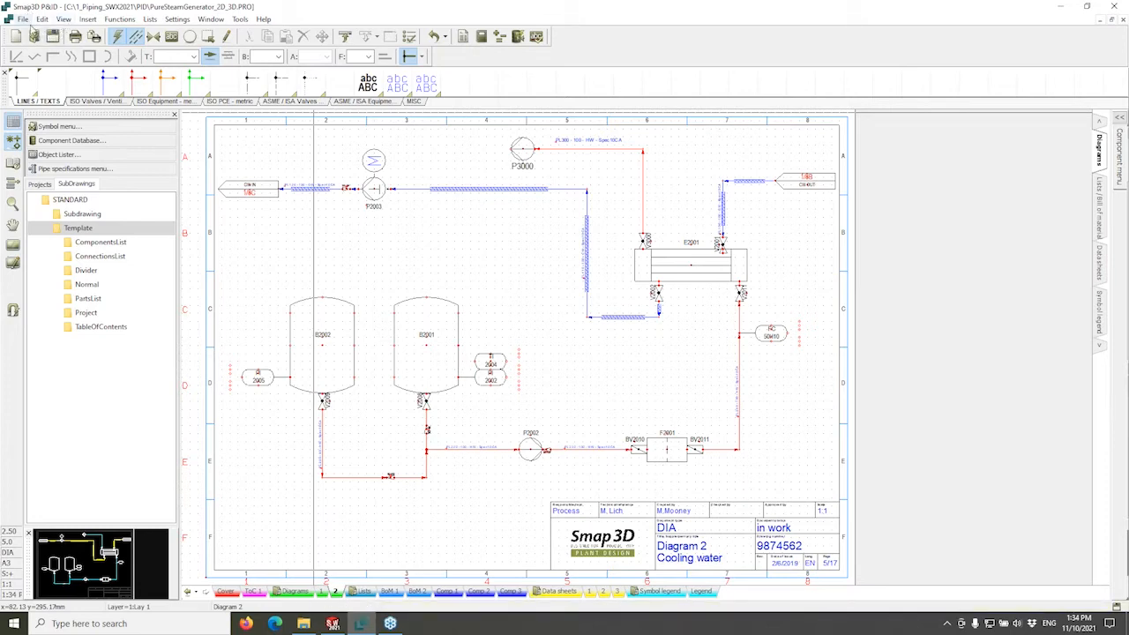
{"action": "left_click", "coordinate": [23, 20]}
{"action": "mouse_move", "coordinate": [126, 148]}
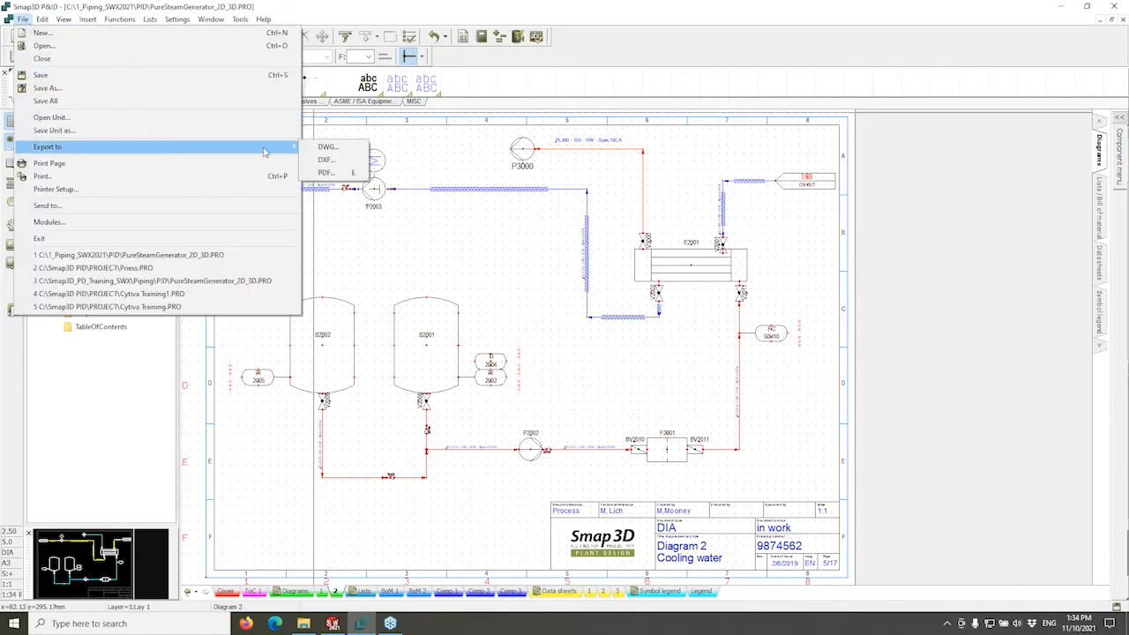
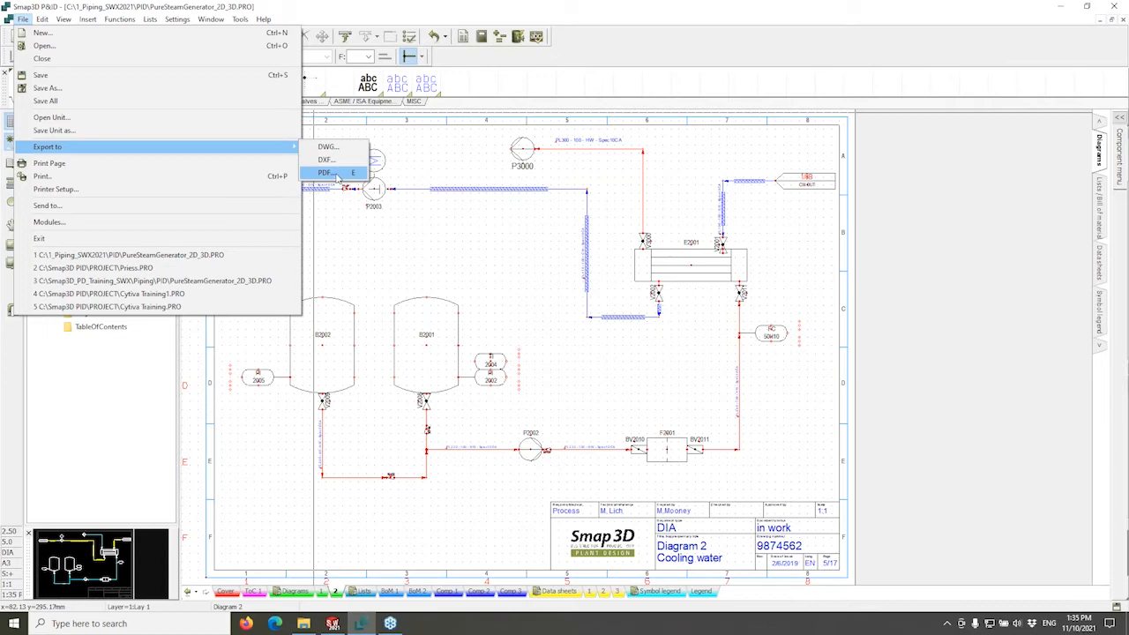
Open the PDF Export dialog for the PureSteamGenerator project from File > Export to.
{"action": "left_click", "coordinate": [336, 175]}
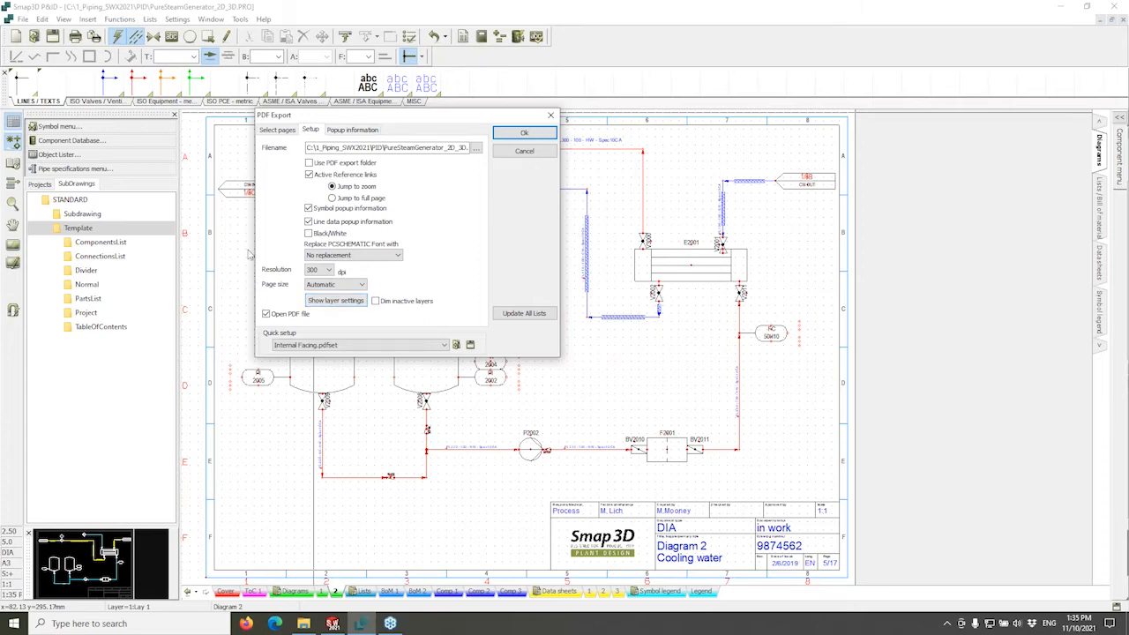
Set the PDF page selection to All pages after trying Cover, Diagram 1 and Diagram 2.
{"action": "left_click", "coordinate": [277, 131]}
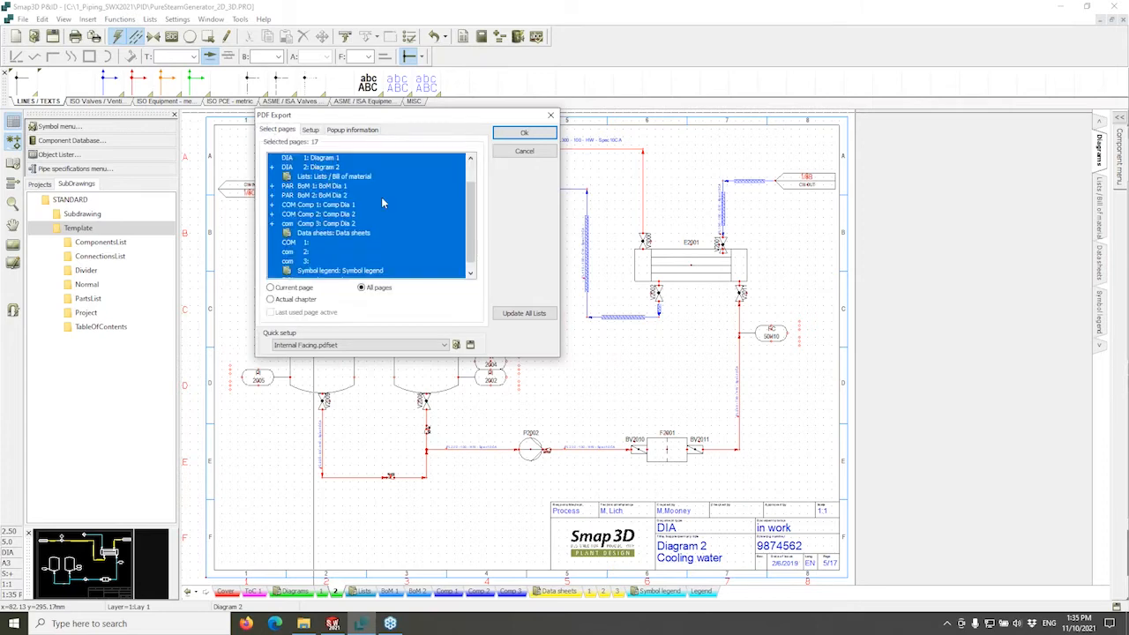
{"action": "scroll", "coordinate": [441, 207], "scroll_direction": "up", "scroll_amount": 1}
{"action": "left_click", "coordinate": [322, 159]}
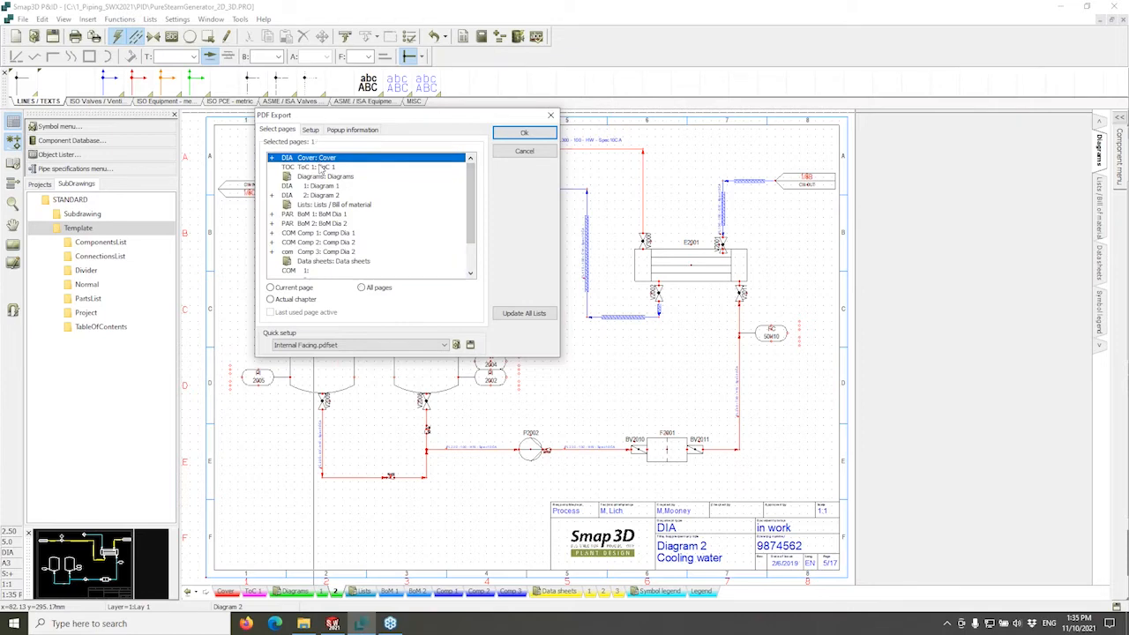
{"action": "left_click_drag", "start_coordinate": [321, 186], "coordinate": [321, 196]}
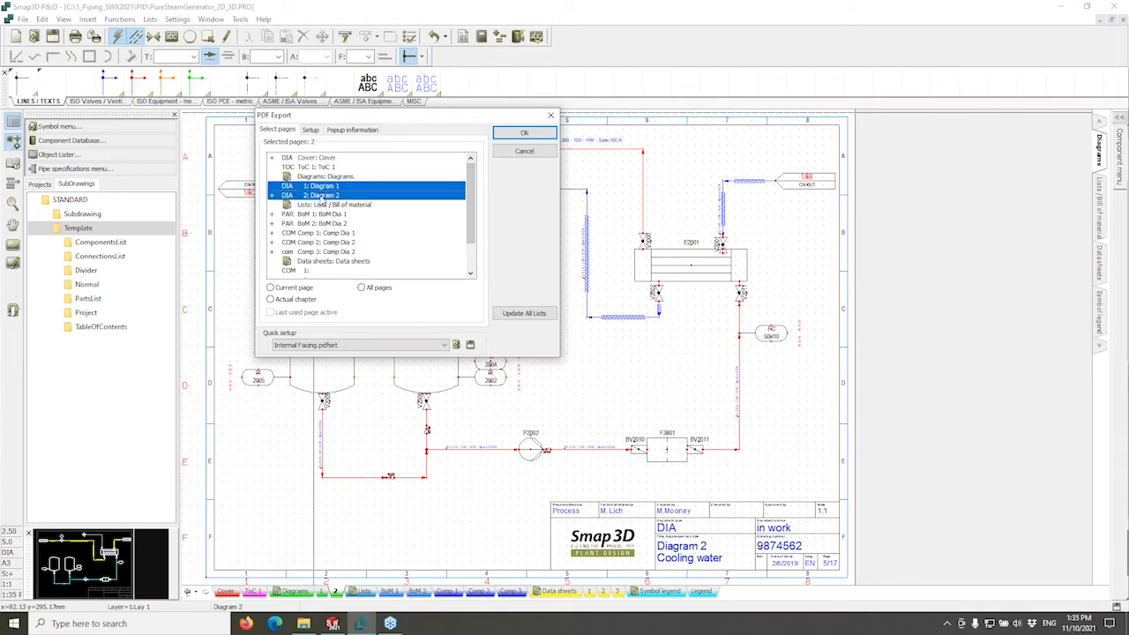
{"action": "left_click", "coordinate": [321, 197]}
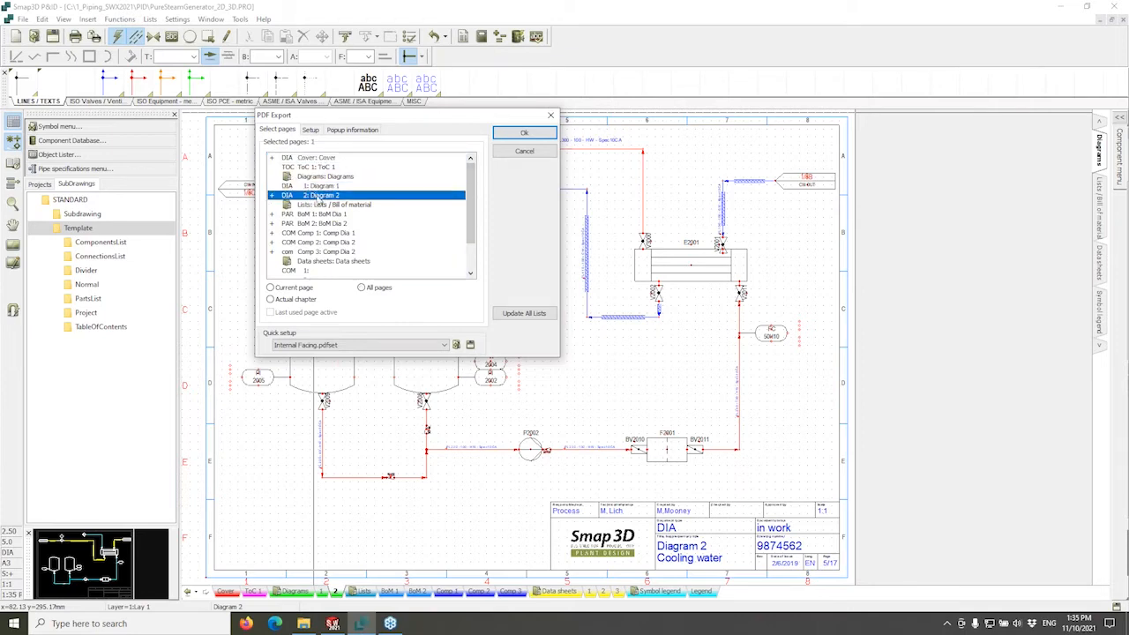
{"action": "left_click", "coordinate": [372, 289]}
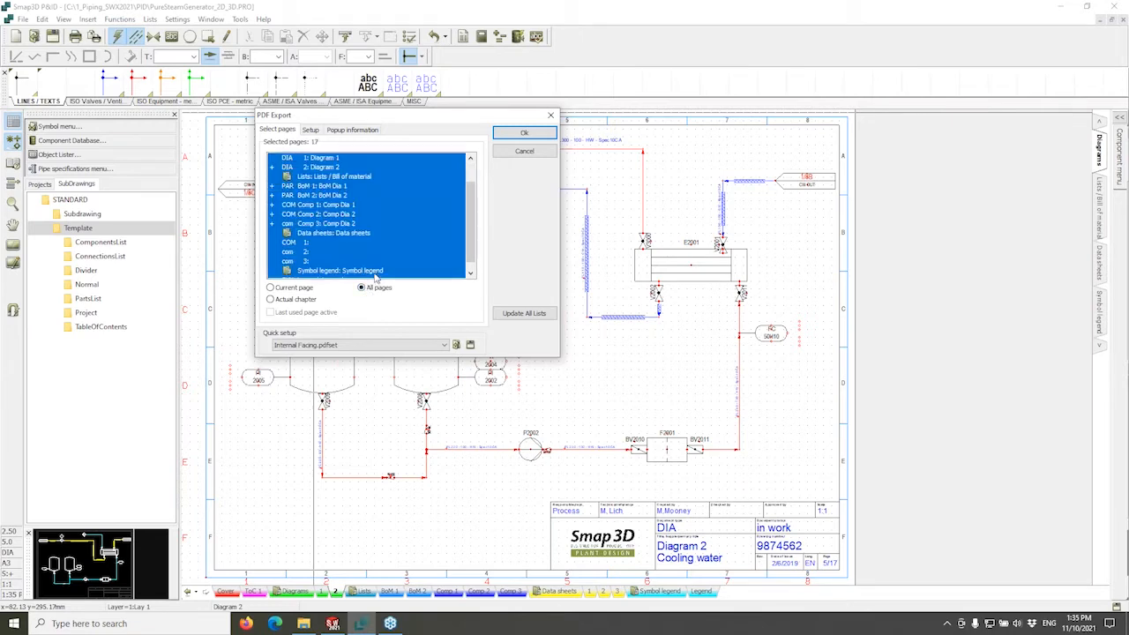
Turn on symbol popup information and show the popup data field choices.
{"action": "left_click", "coordinate": [310, 131]}
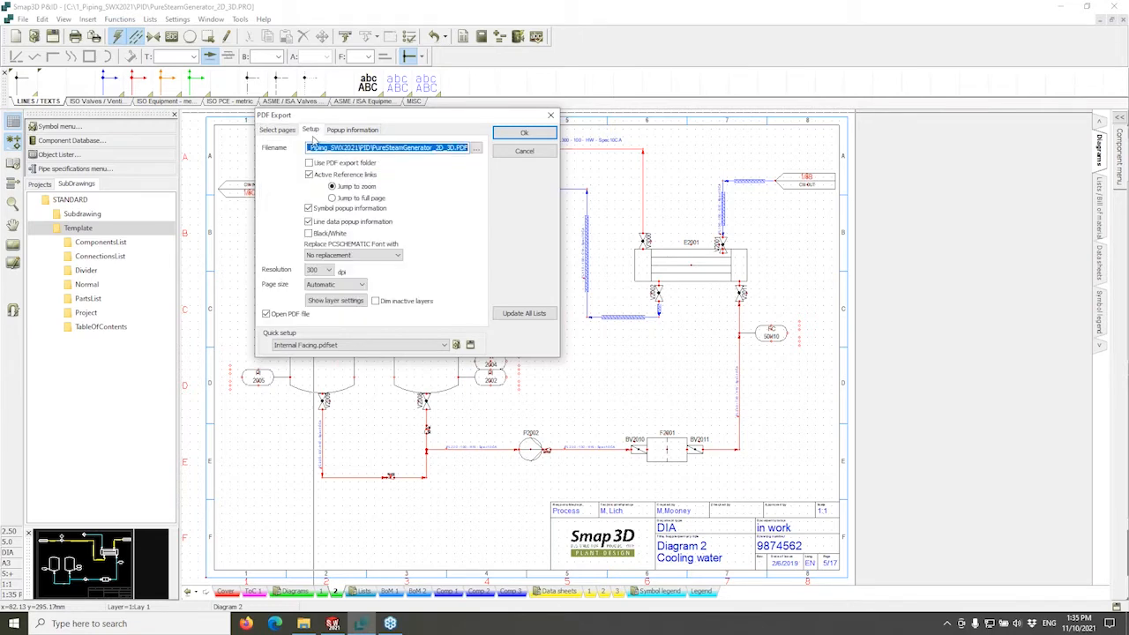
{"action": "left_click_drag", "start_coordinate": [352, 116], "coordinate": [571, 103]}
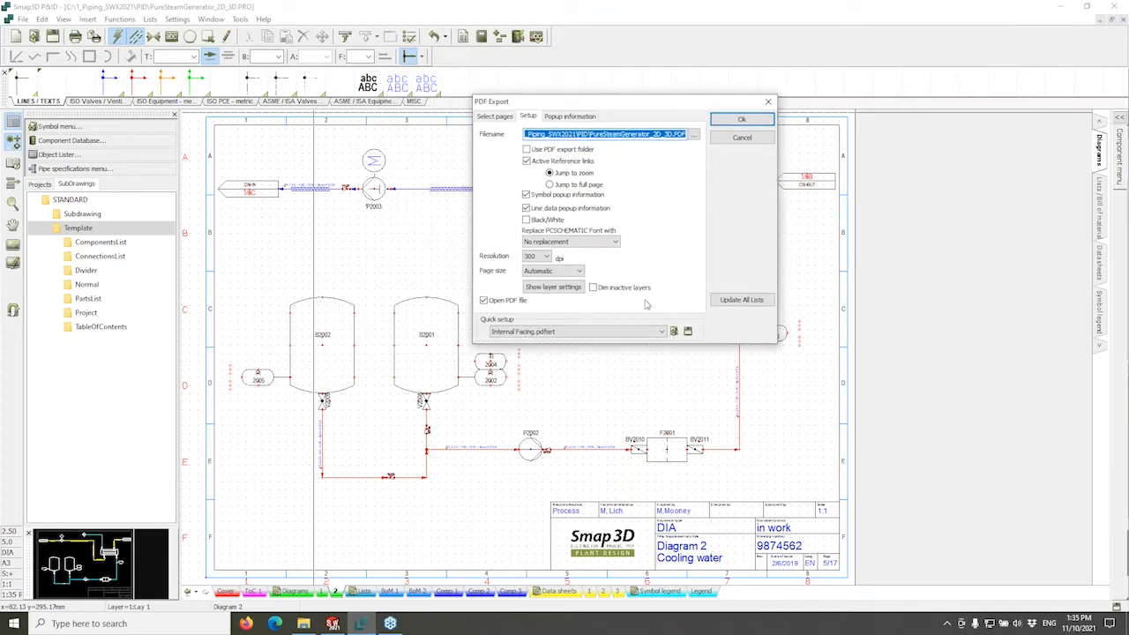
{"action": "left_click", "coordinate": [526, 195]}
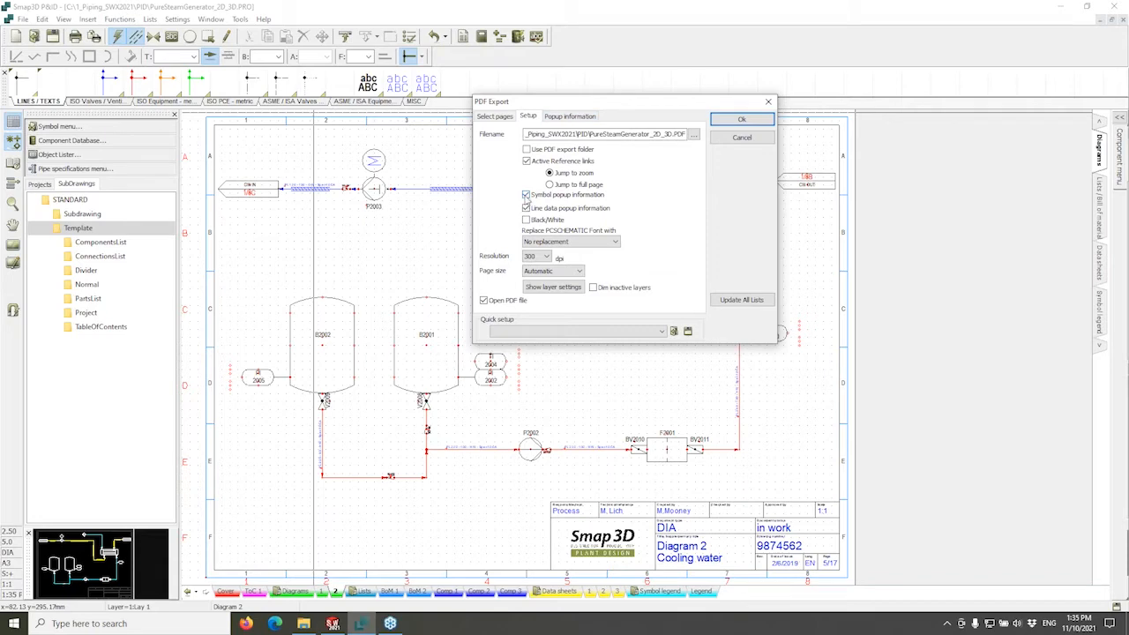
{"action": "left_click", "coordinate": [551, 120]}
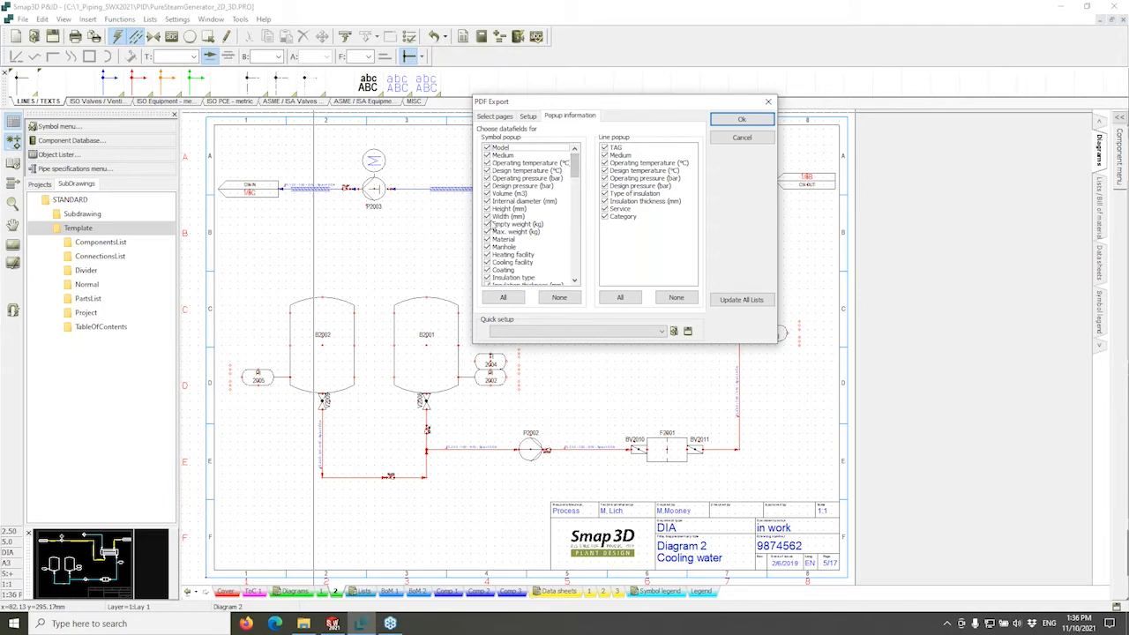
Untick Medium, Design temperature and Type of insulation from the popup fields.
{"action": "left_click_drag", "start_coordinate": [487, 155], "coordinate": [490, 194]}
{"action": "left_click_drag", "start_coordinate": [605, 170], "coordinate": [608, 186]}
{"action": "left_click", "coordinate": [605, 194]}
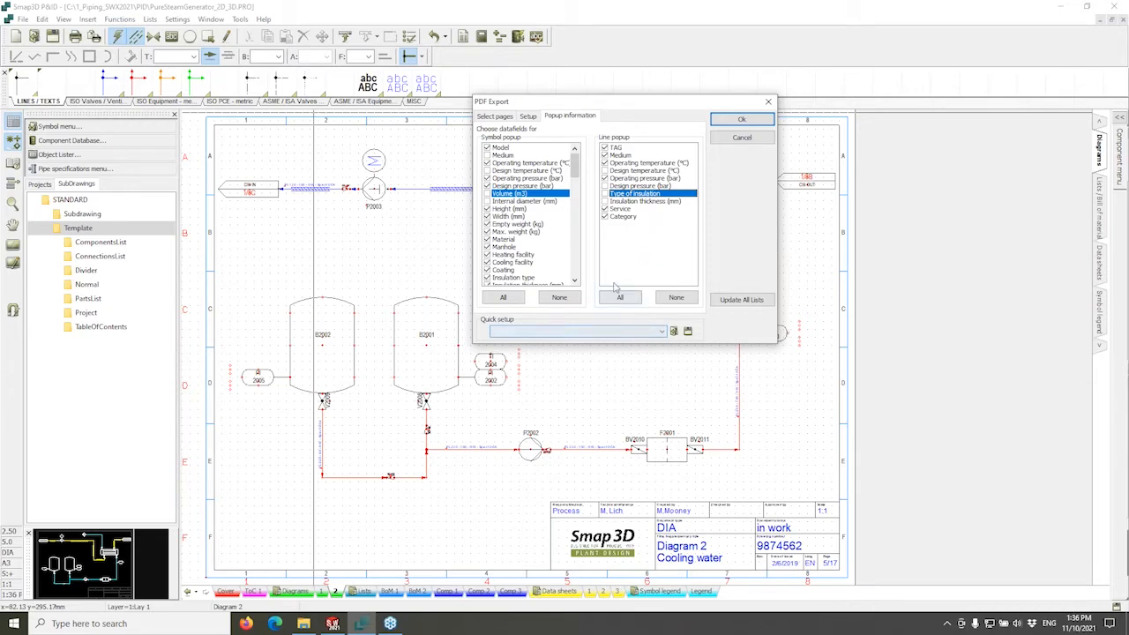
Load the External Facing quick setup, then switch to the Internal Facing preset.
{"action": "left_click", "coordinate": [661, 331]}
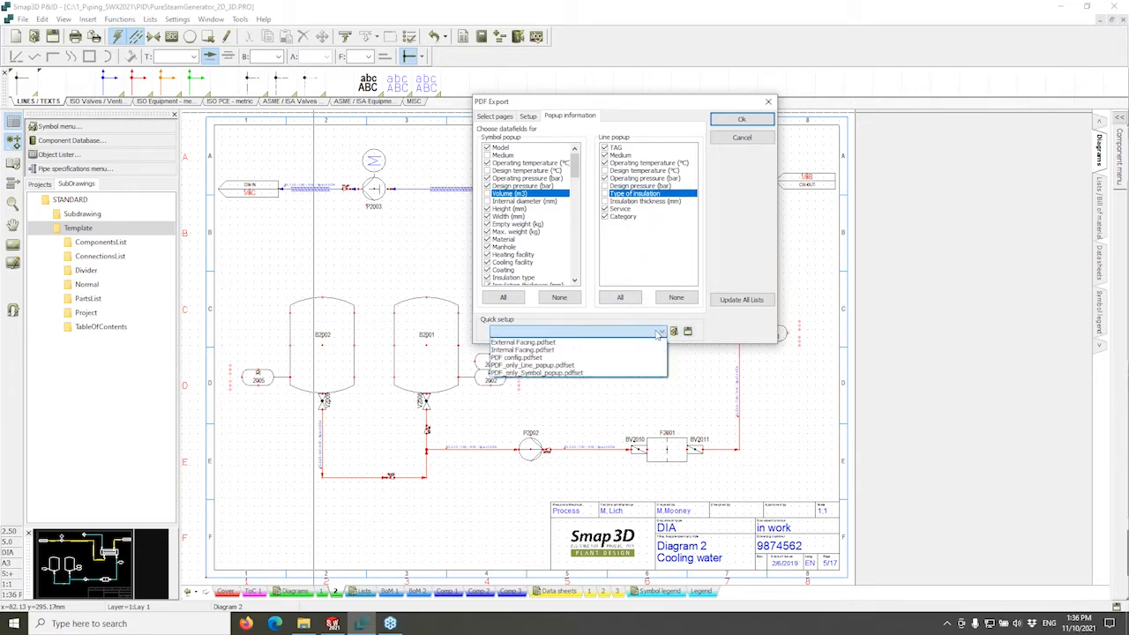
{"action": "left_click", "coordinate": [578, 342]}
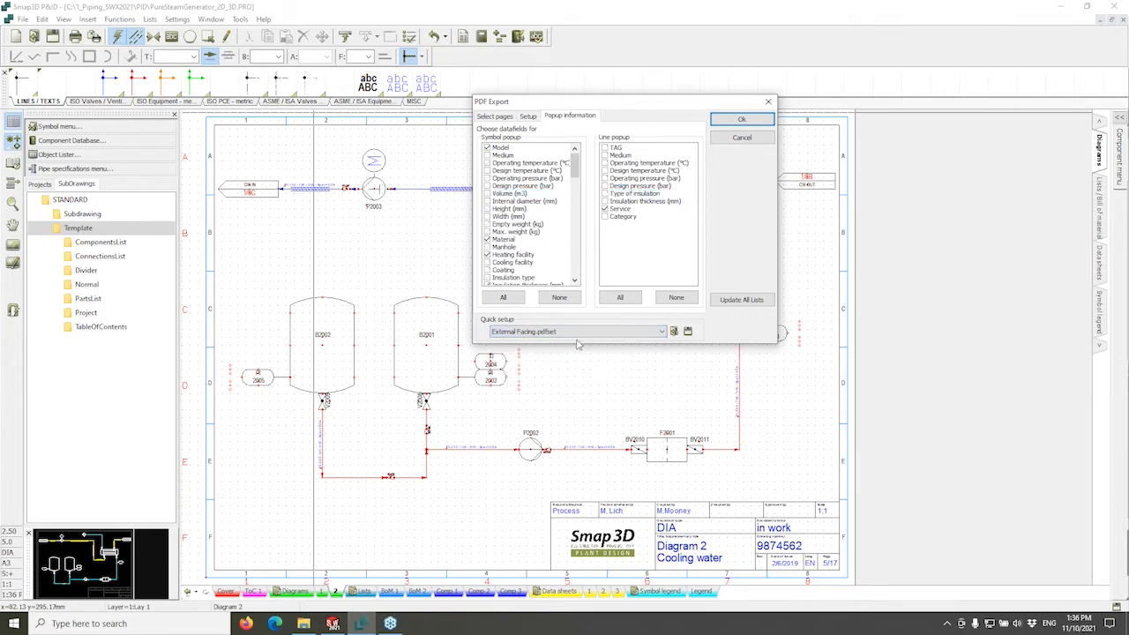
{"action": "mouse_move", "coordinate": [575, 165]}
{"action": "left_mouse_down"}
{"action": "mouse_move", "coordinate": [577, 190]}
{"action": "mouse_move", "coordinate": [580, 161]}
{"action": "left_mouse_up"}
{"action": "left_click", "coordinate": [661, 332]}
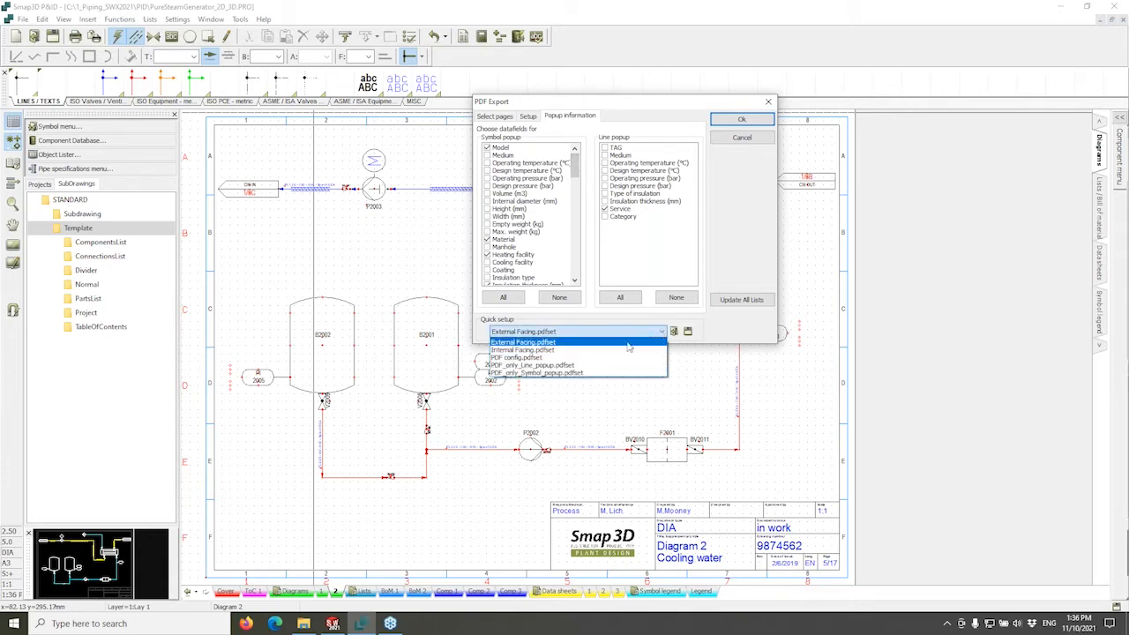
{"action": "left_click", "coordinate": [581, 350]}
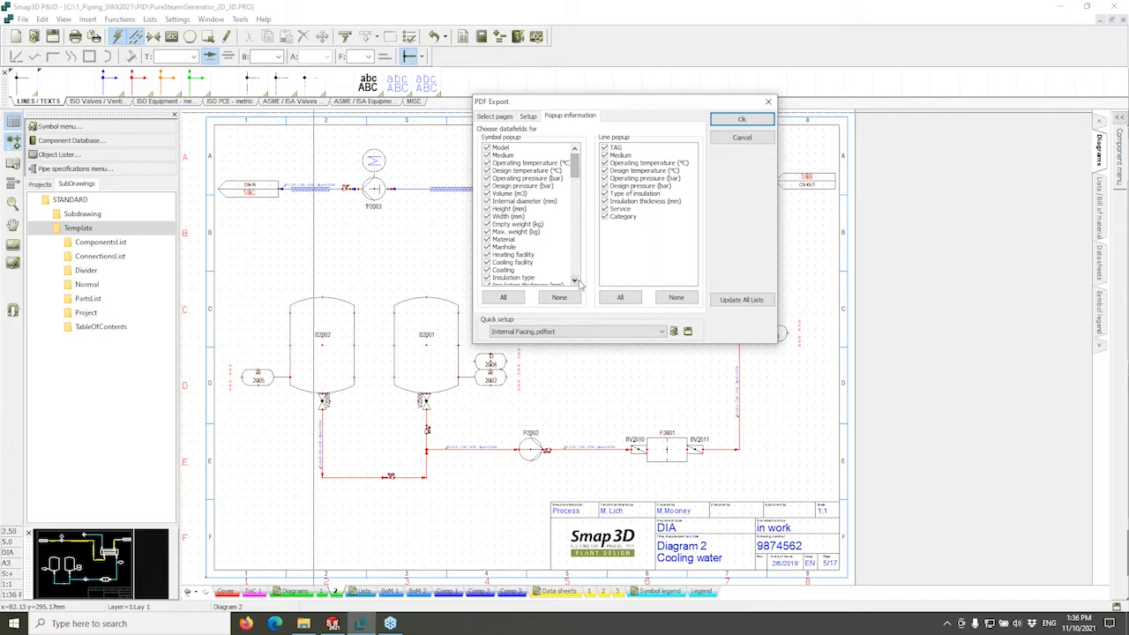
Start the PDF export and agree to update the lists first.
{"action": "left_click", "coordinate": [737, 124]}
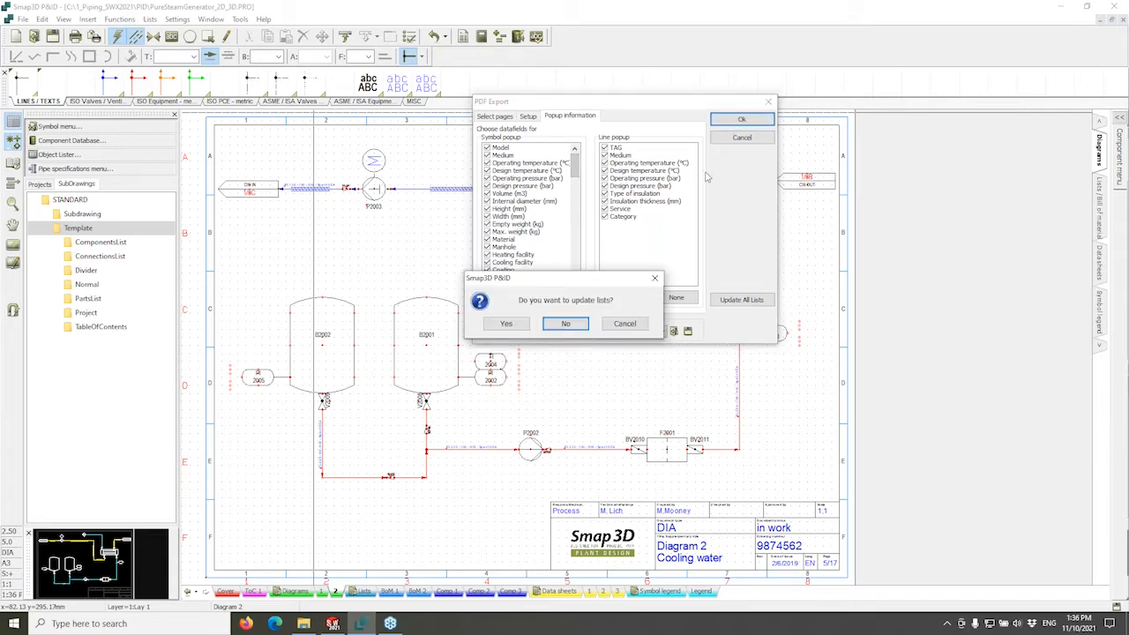
{"action": "left_click_drag", "start_coordinate": [583, 277], "coordinate": [593, 213]}
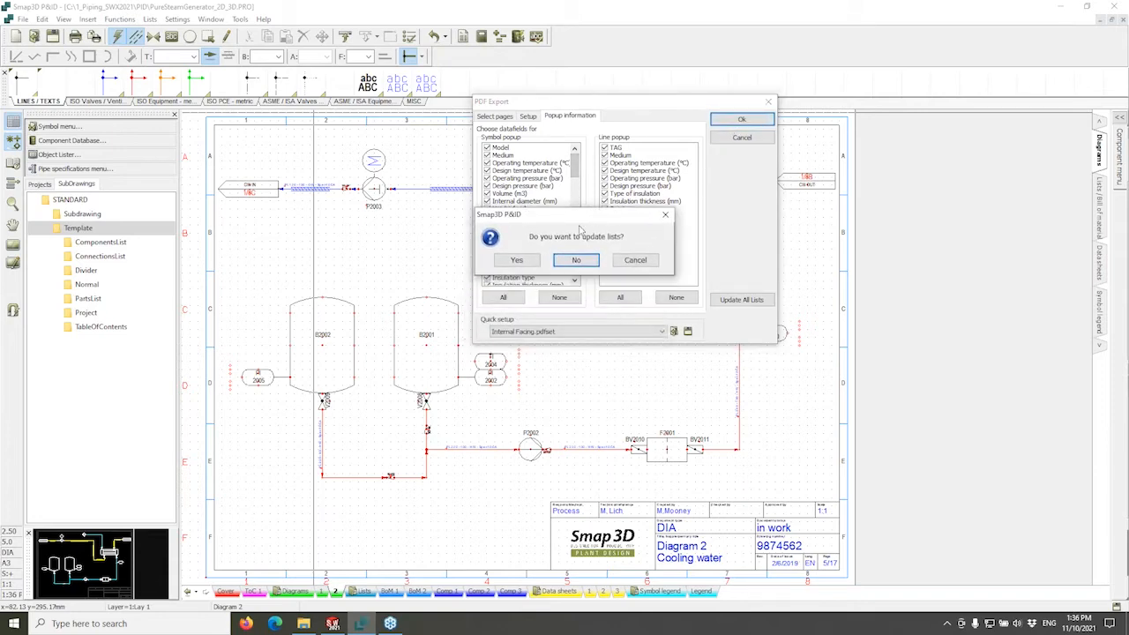
{"action": "left_click", "coordinate": [516, 261]}
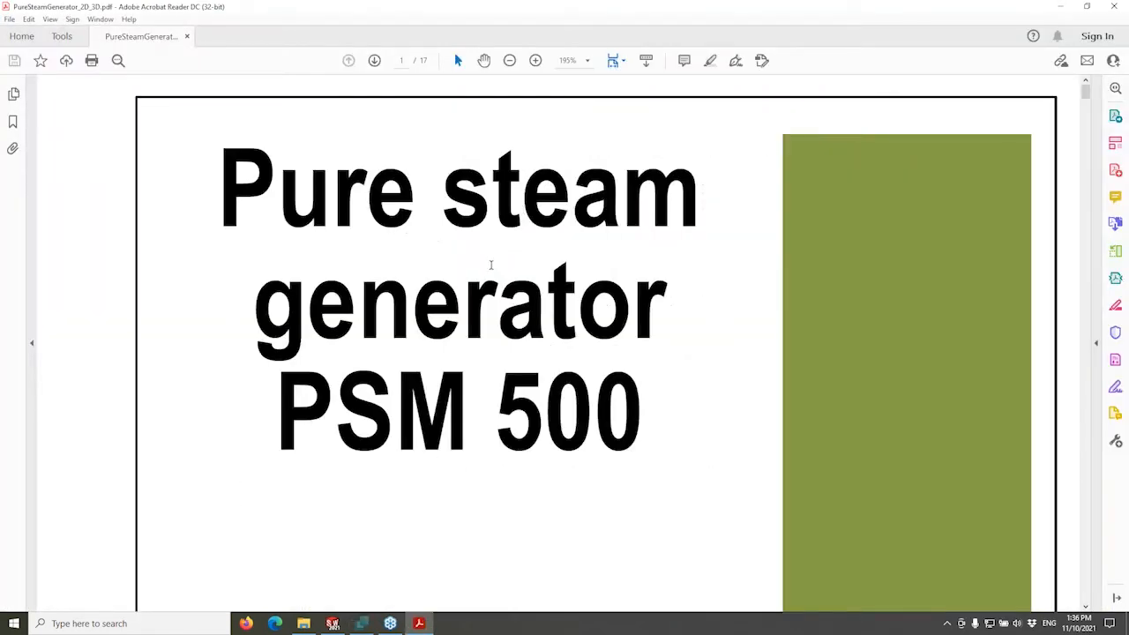
Fit the PDF cover page to the window and scroll past the contents to the first diagram.
{"action": "scroll", "coordinate": [490, 267], "scroll_direction": "down", "scroll_amount": 3, "text": "ctrl"}
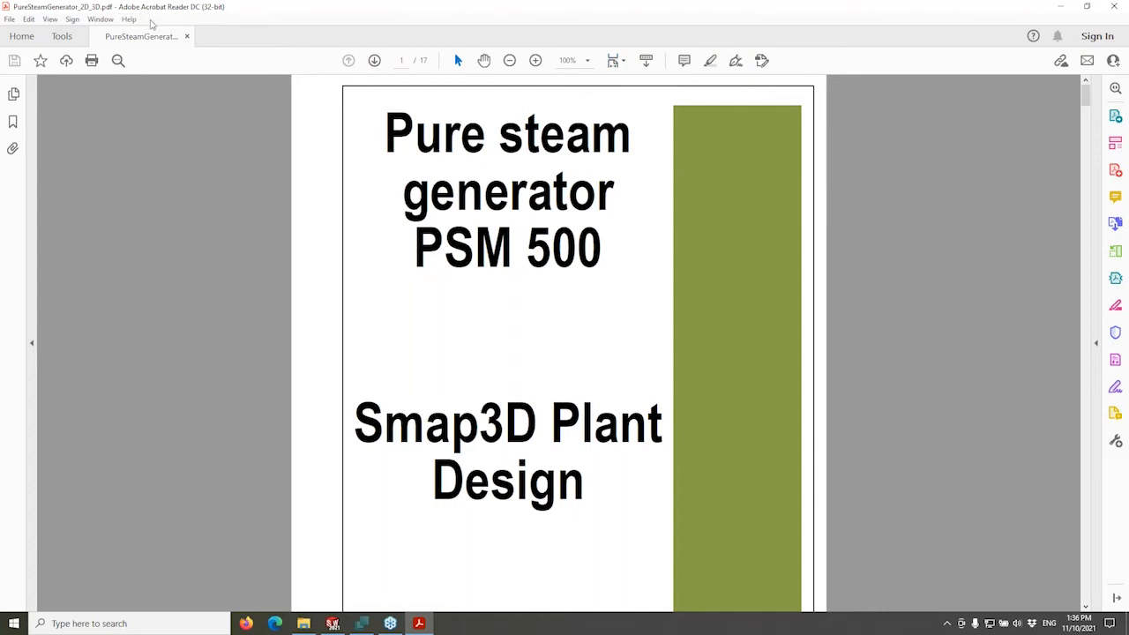
{"action": "key", "text": "ctrl+0"}
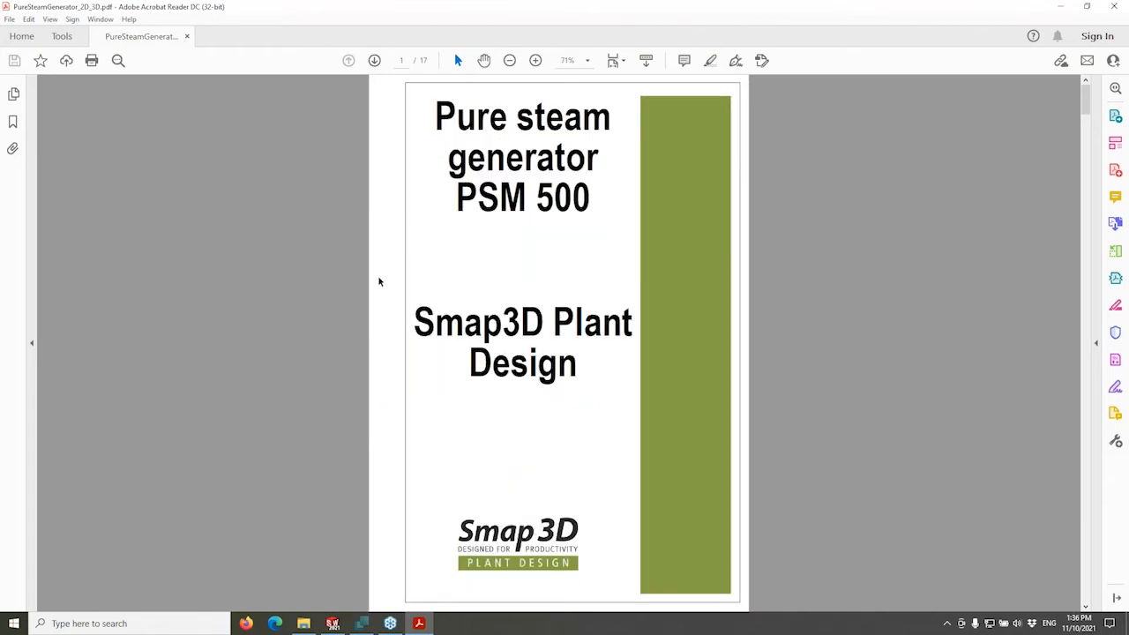
{"action": "scroll", "coordinate": [379, 281], "scroll_direction": "down", "scroll_amount": 6}
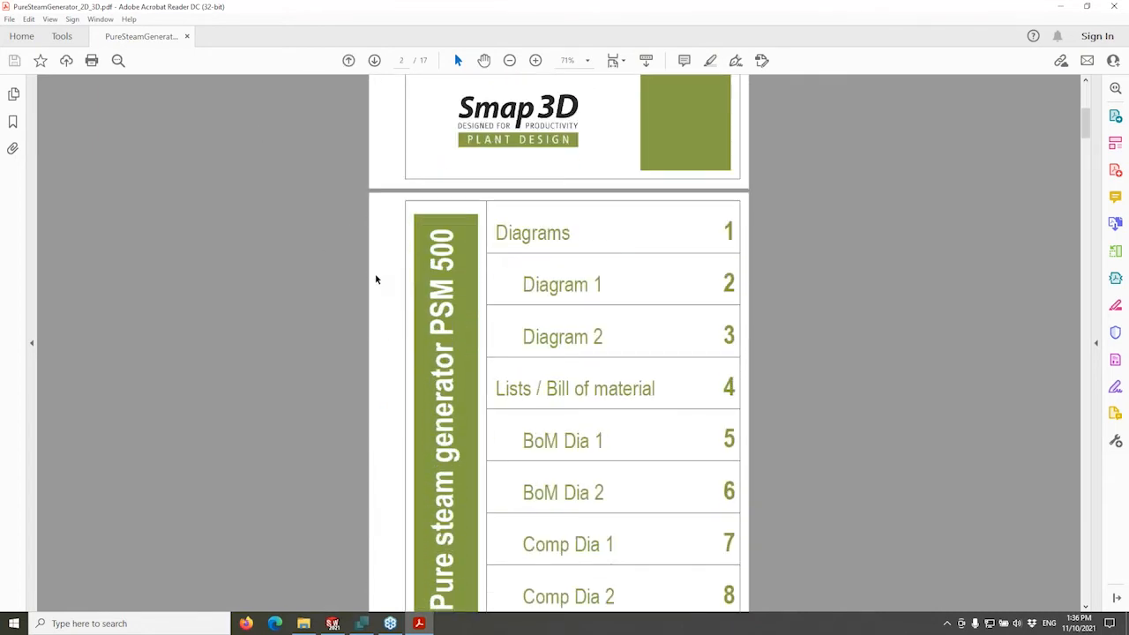
{"action": "scroll", "coordinate": [375, 279], "scroll_direction": "down", "scroll_amount": 2}
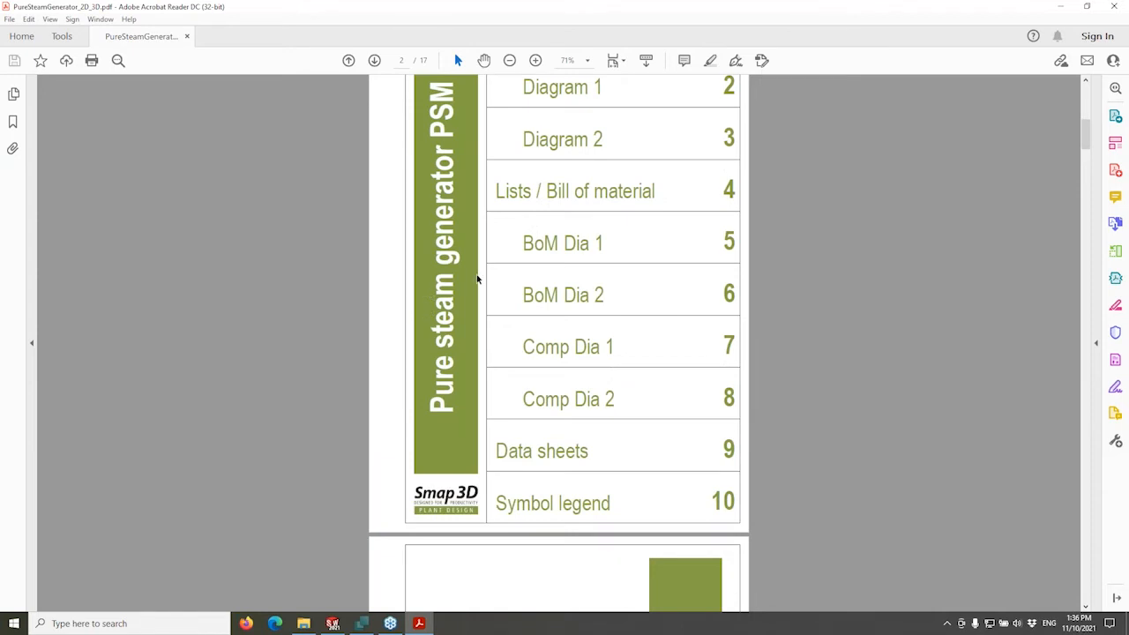
{"action": "scroll", "coordinate": [809, 324], "scroll_direction": "down", "scroll_amount": 2}
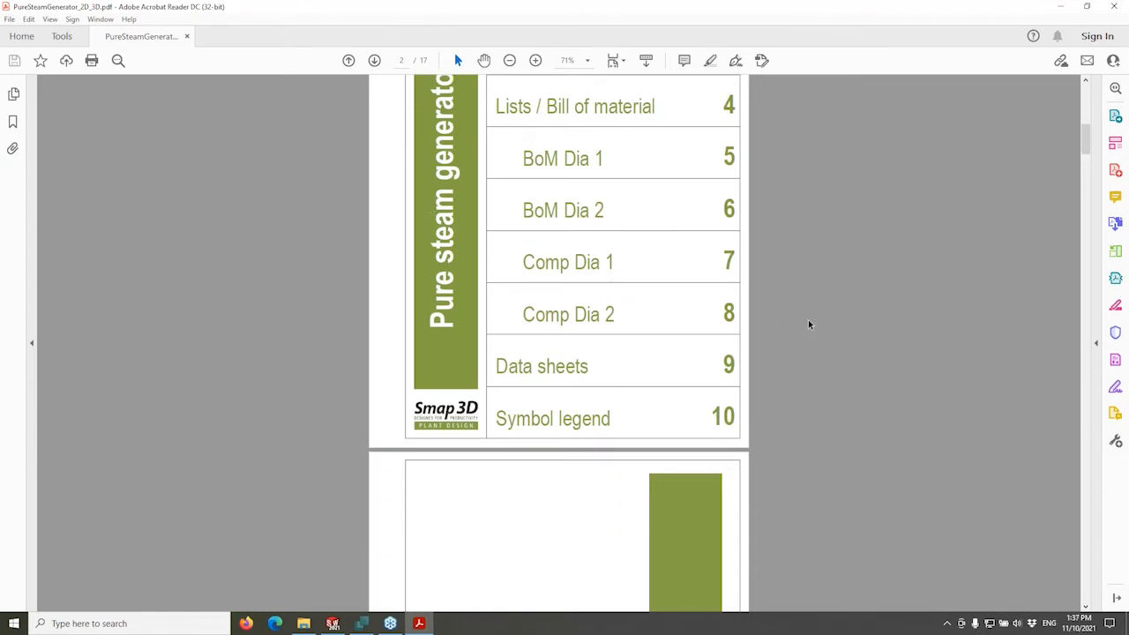
{"action": "scroll", "coordinate": [808, 322], "scroll_direction": "down", "scroll_amount": 15}
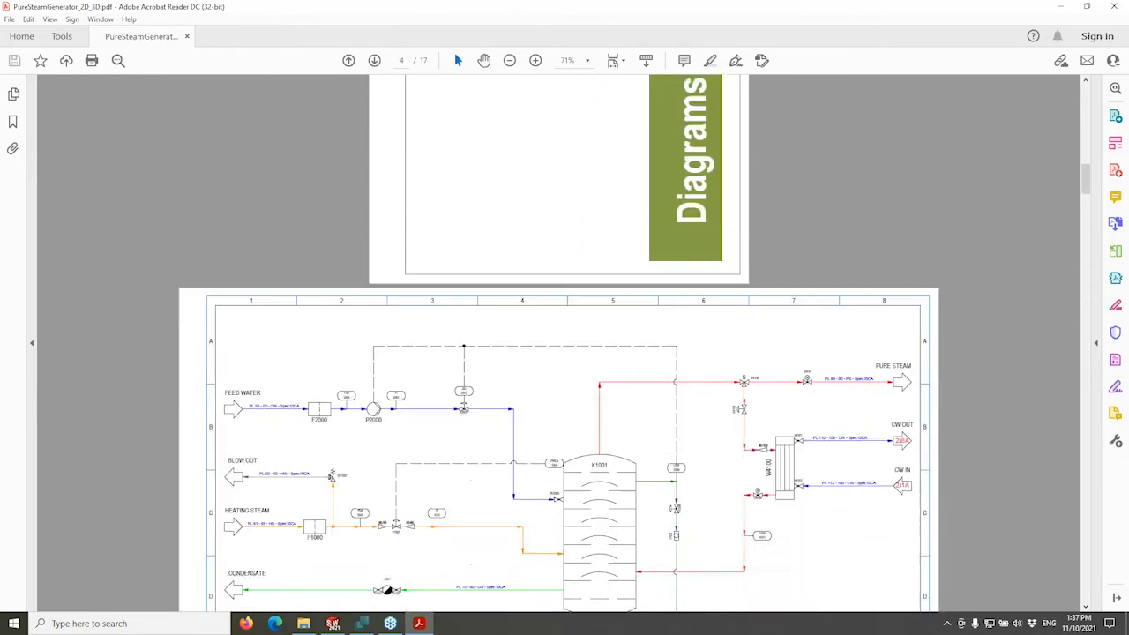
Follow the CW OUT link on page 4 to its matching connector on page 5.
{"action": "scroll", "coordinate": [796, 314], "scroll_direction": "down", "scroll_amount": 15}
{"action": "scroll", "coordinate": [797, 314], "scroll_direction": "up", "scroll_amount": 14}
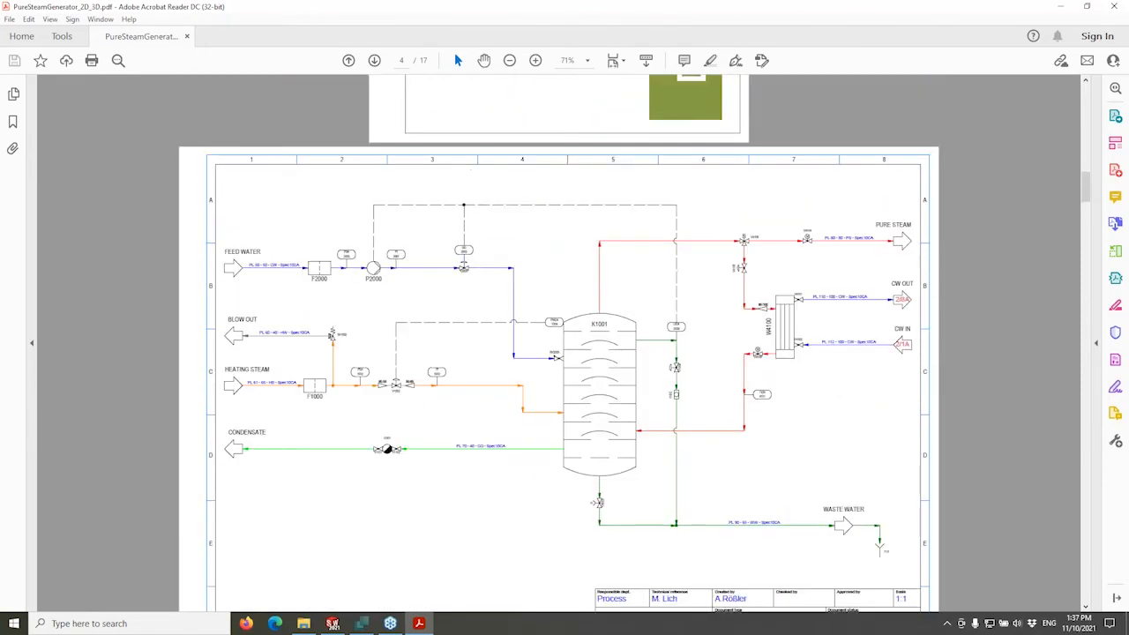
{"action": "scroll", "coordinate": [516, 325], "scroll_direction": "down", "scroll_amount": 2}
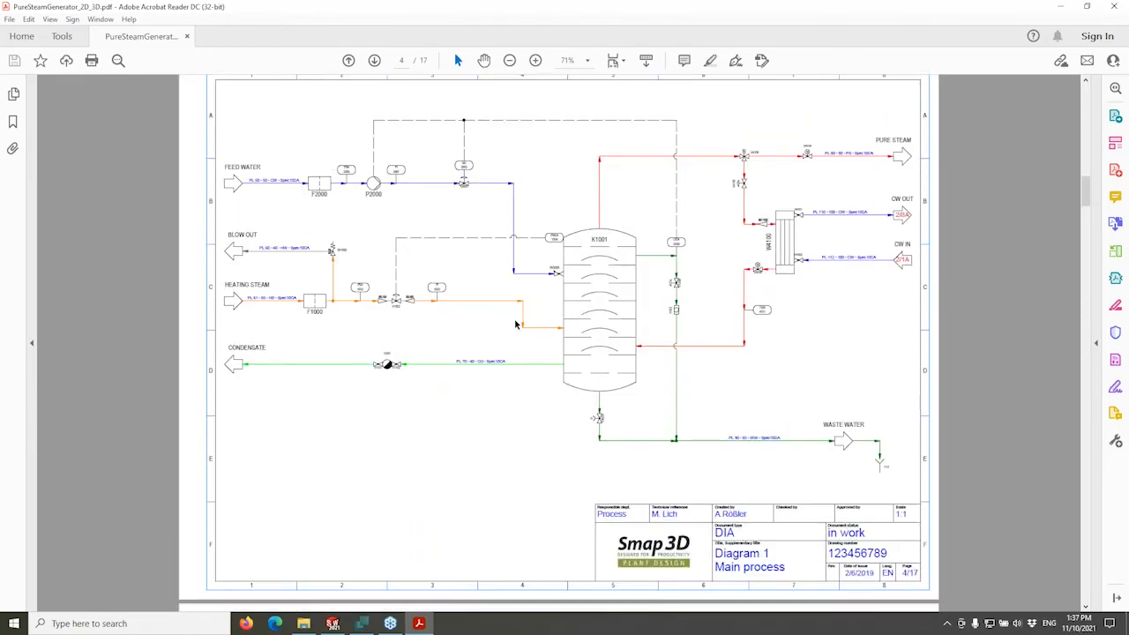
{"action": "scroll", "coordinate": [516, 324], "scroll_direction": "up", "scroll_amount": 1}
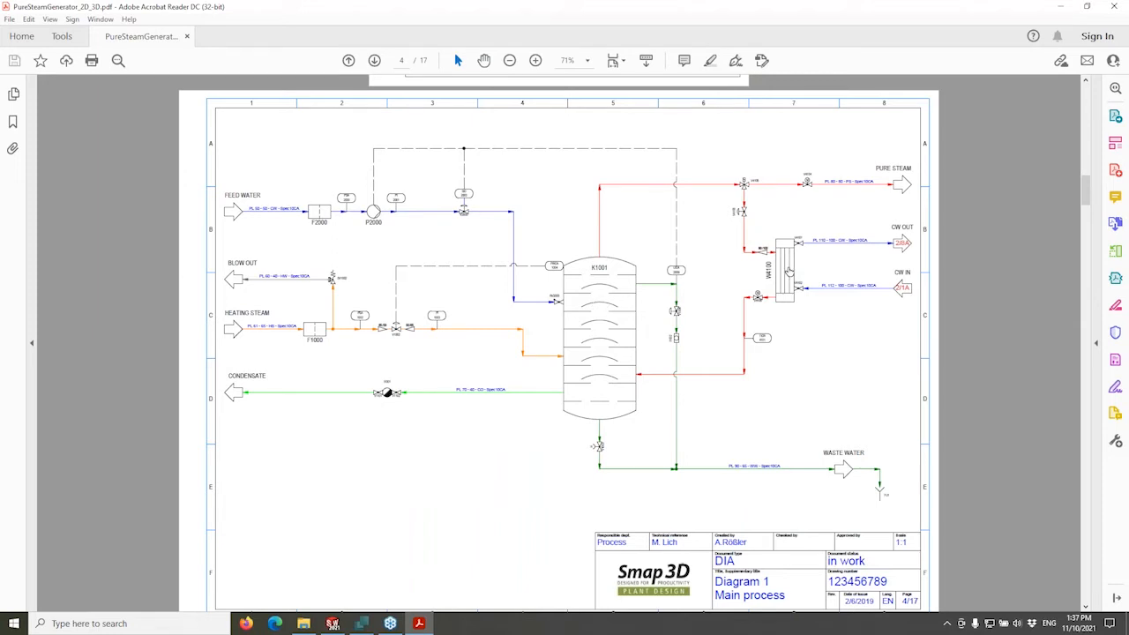
{"action": "mouse_move", "coordinate": [788, 271]}
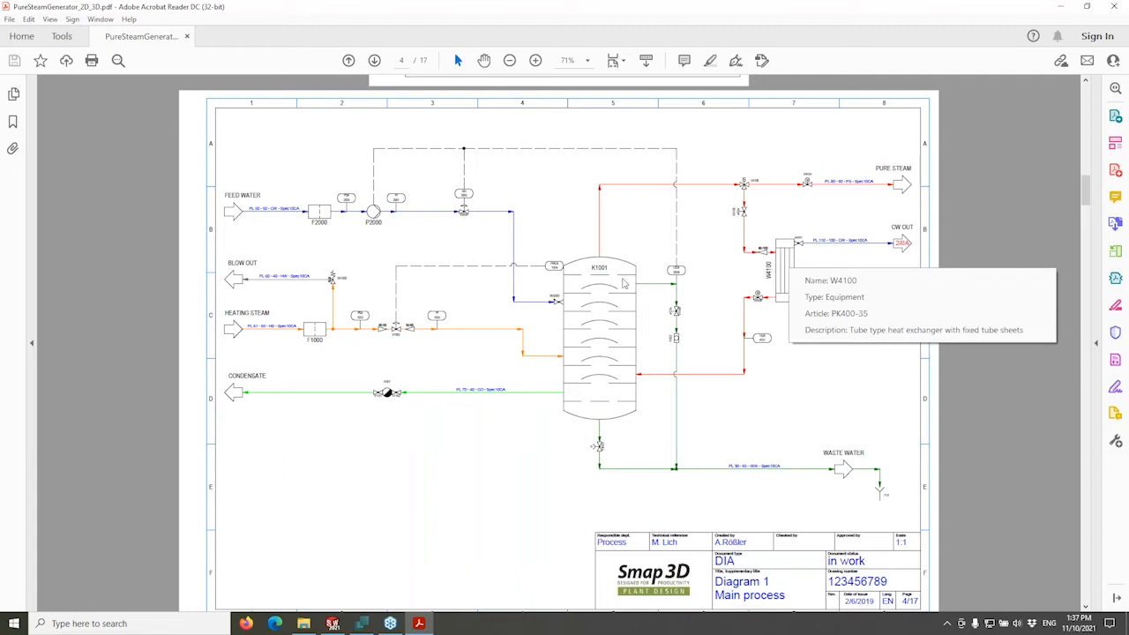
{"action": "mouse_move", "coordinate": [625, 283]}
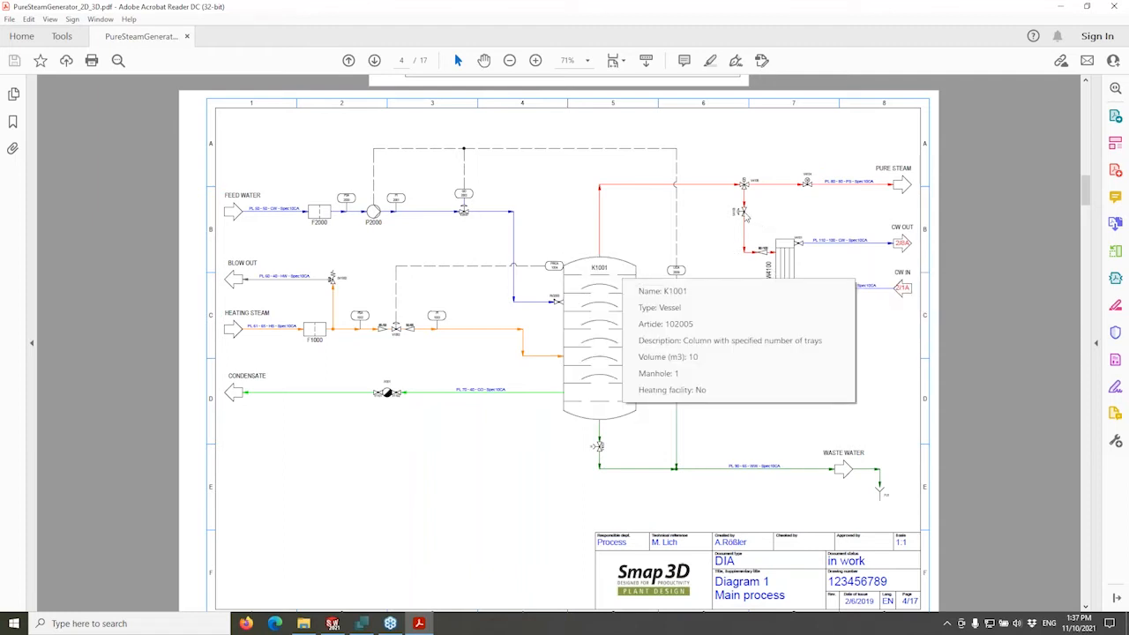
{"action": "mouse_move", "coordinate": [746, 214]}
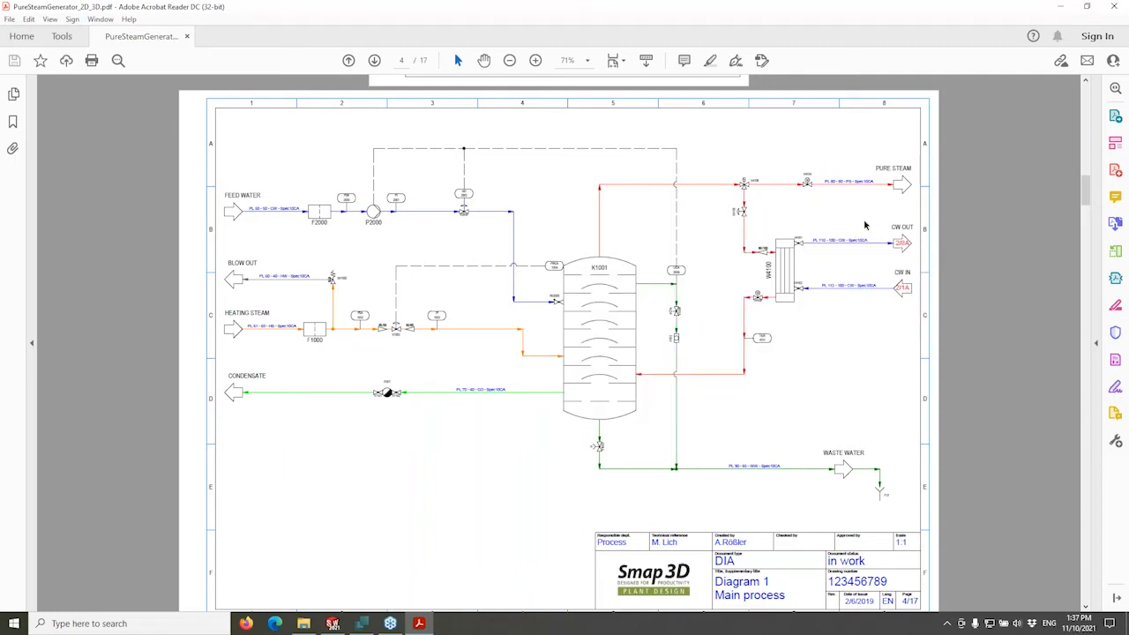
{"action": "left_click", "coordinate": [904, 244]}
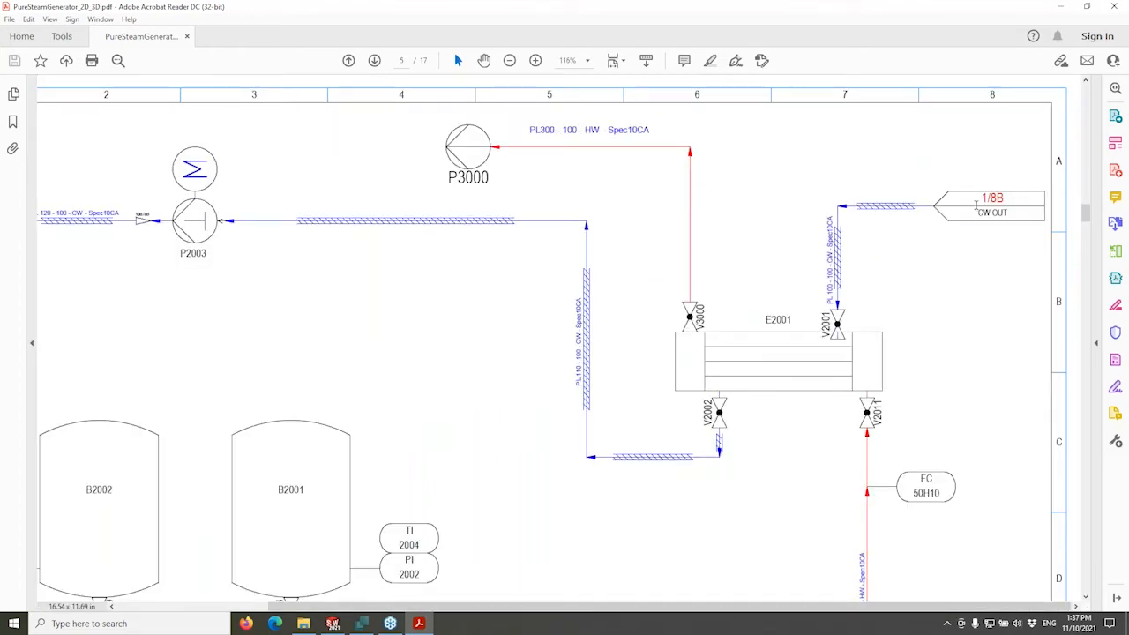
{"action": "mouse_move", "coordinate": [472, 155]}
{"action": "scroll", "coordinate": [583, 276], "scroll_direction": "down", "scroll_amount": 3, "text": "ctrl"}
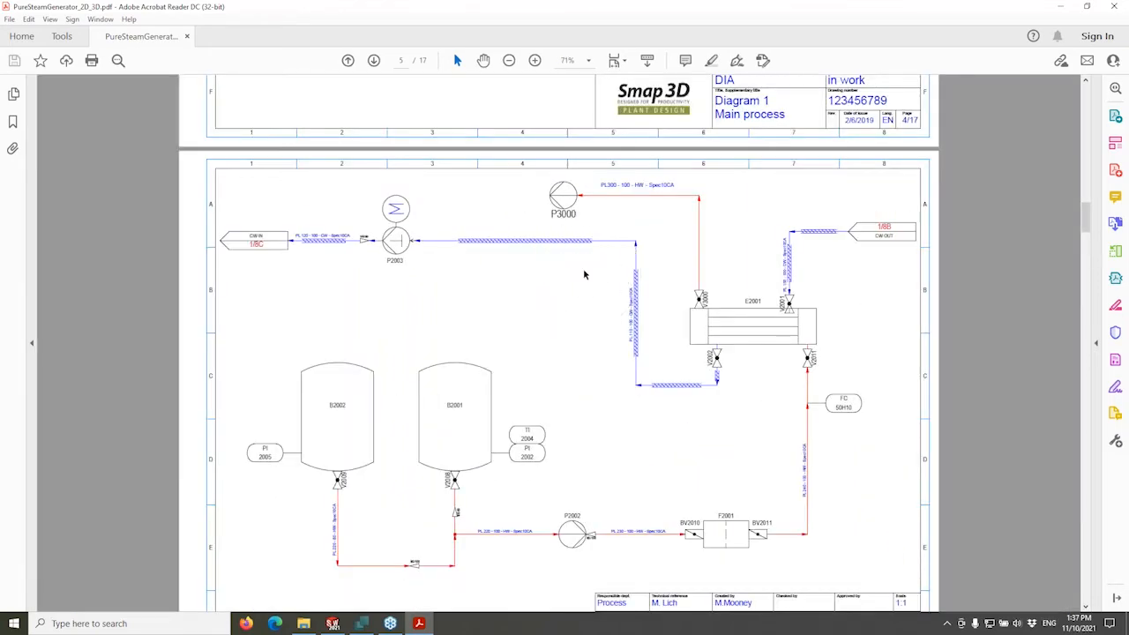
{"action": "scroll", "coordinate": [584, 274], "scroll_direction": "down", "scroll_amount": 10}
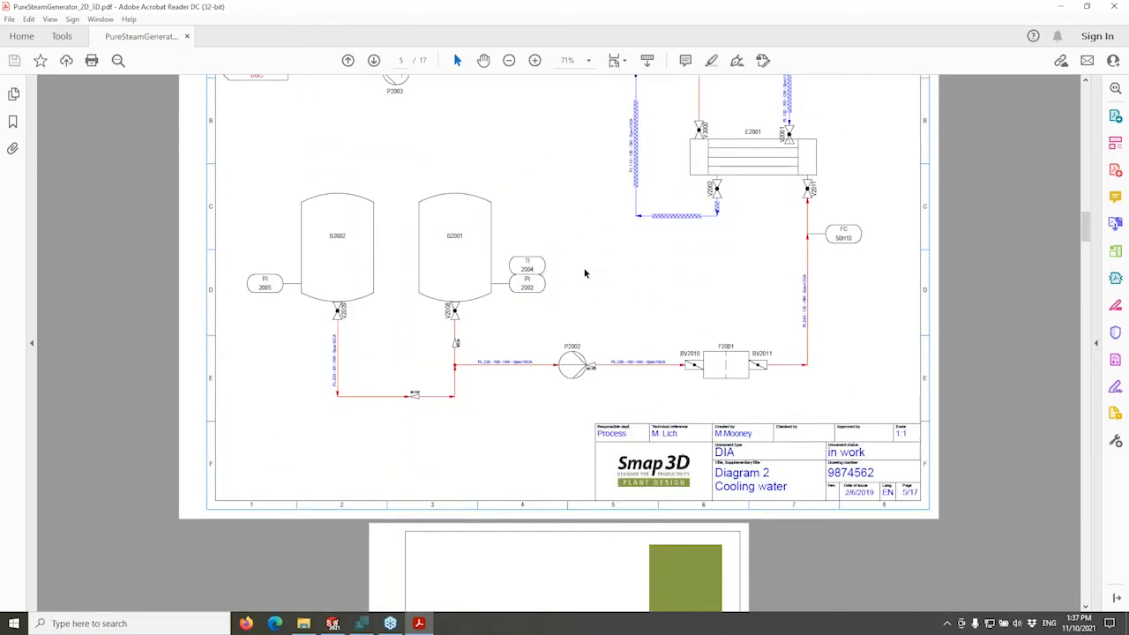
{"action": "scroll", "coordinate": [559, 342], "scroll_direction": "down", "scroll_amount": 10}
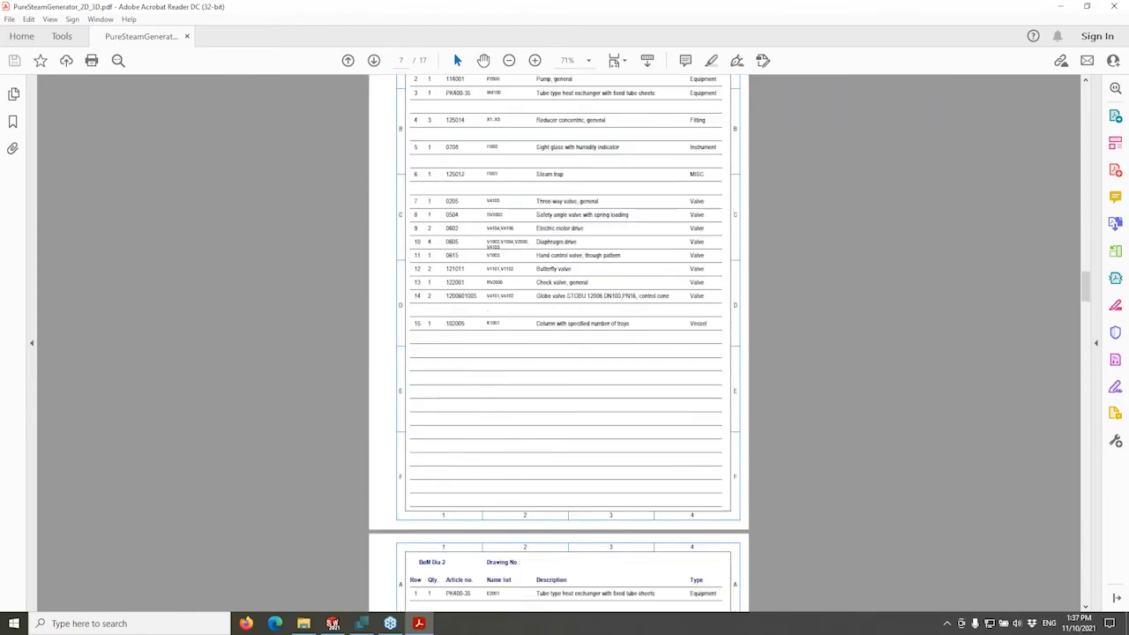
{"action": "scroll", "coordinate": [559, 342], "scroll_direction": "down", "scroll_amount": 6}
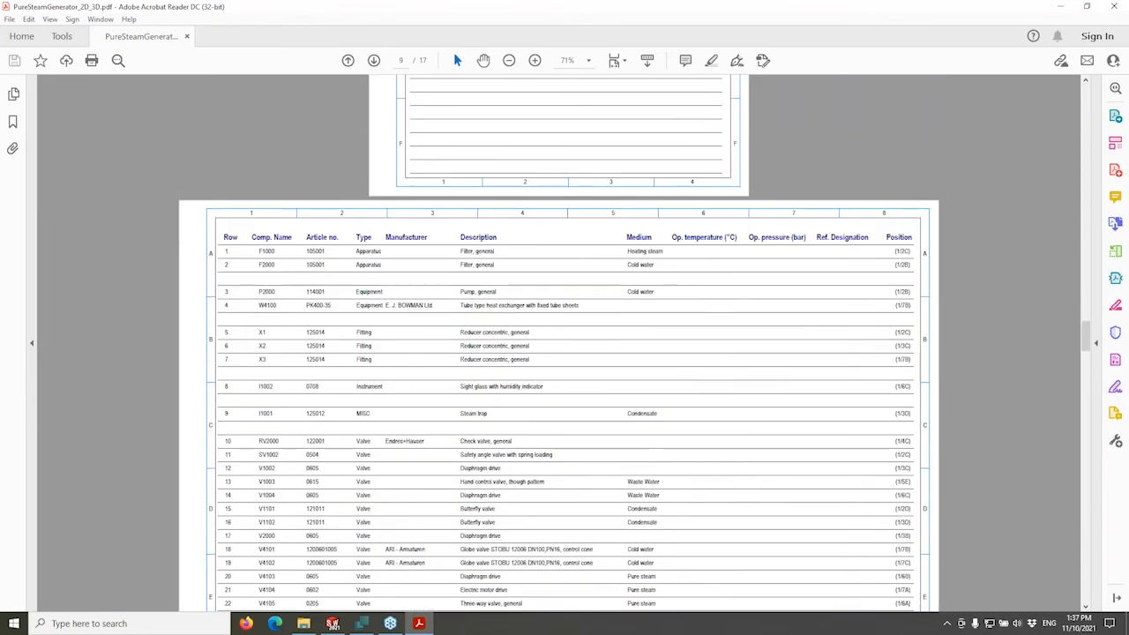
{"action": "scroll", "coordinate": [584, 272], "scroll_direction": "up", "scroll_amount": 2, "text": "ctrl"}
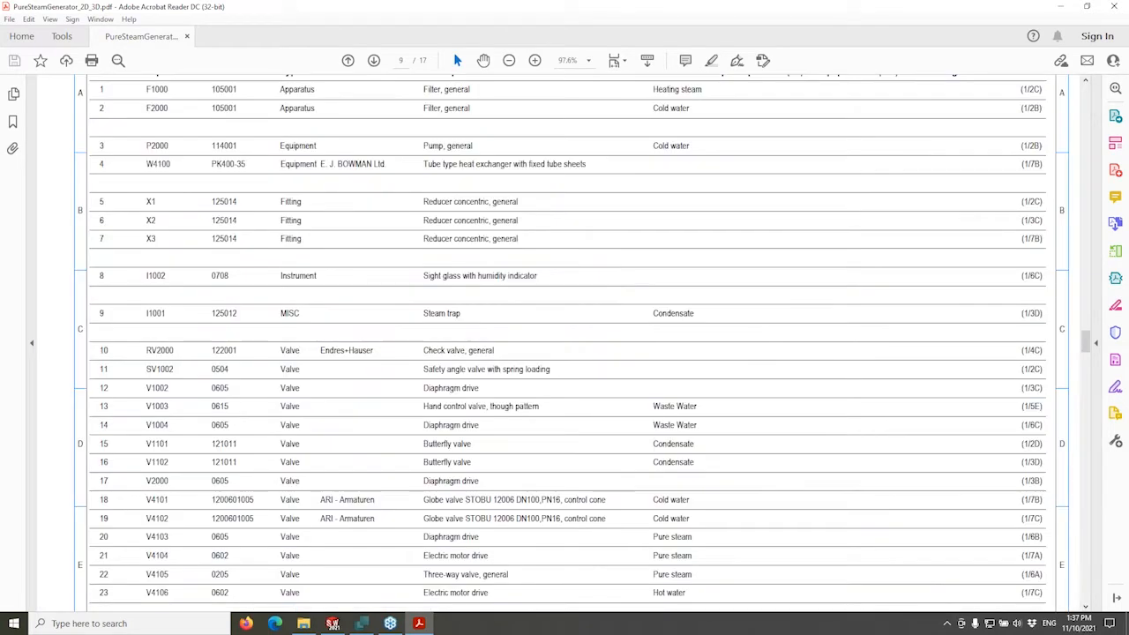
{"action": "scroll", "coordinate": [584, 272], "scroll_direction": "up", "scroll_amount": 2}
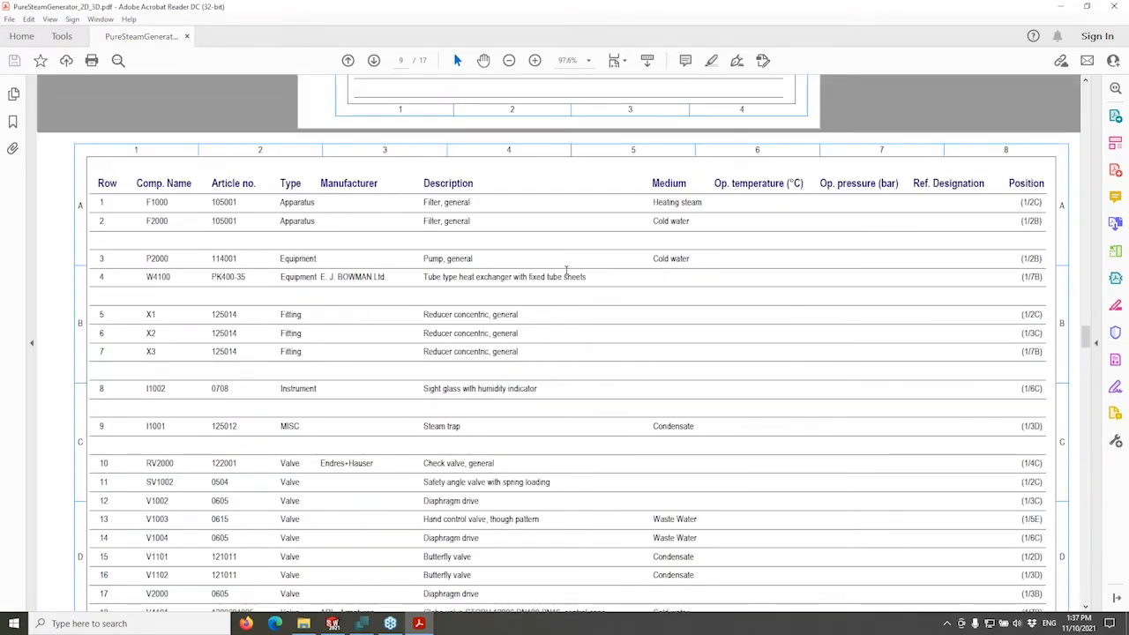
{"action": "scroll", "coordinate": [396, 348], "scroll_direction": "down", "scroll_amount": 6}
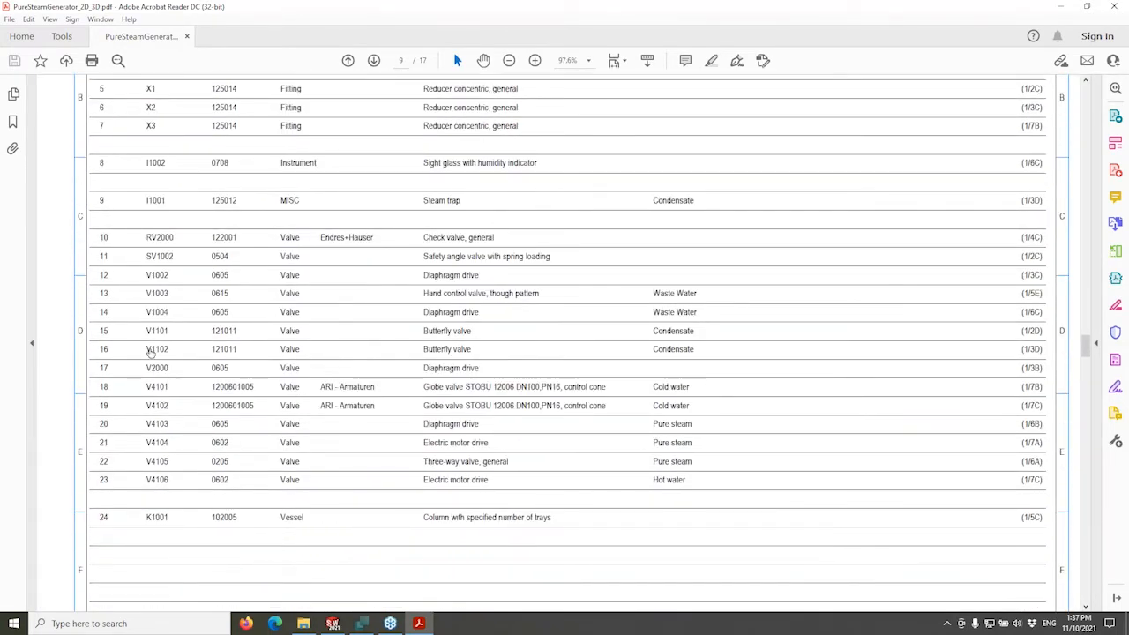
{"action": "scroll", "coordinate": [163, 395], "scroll_direction": "down", "scroll_amount": 20}
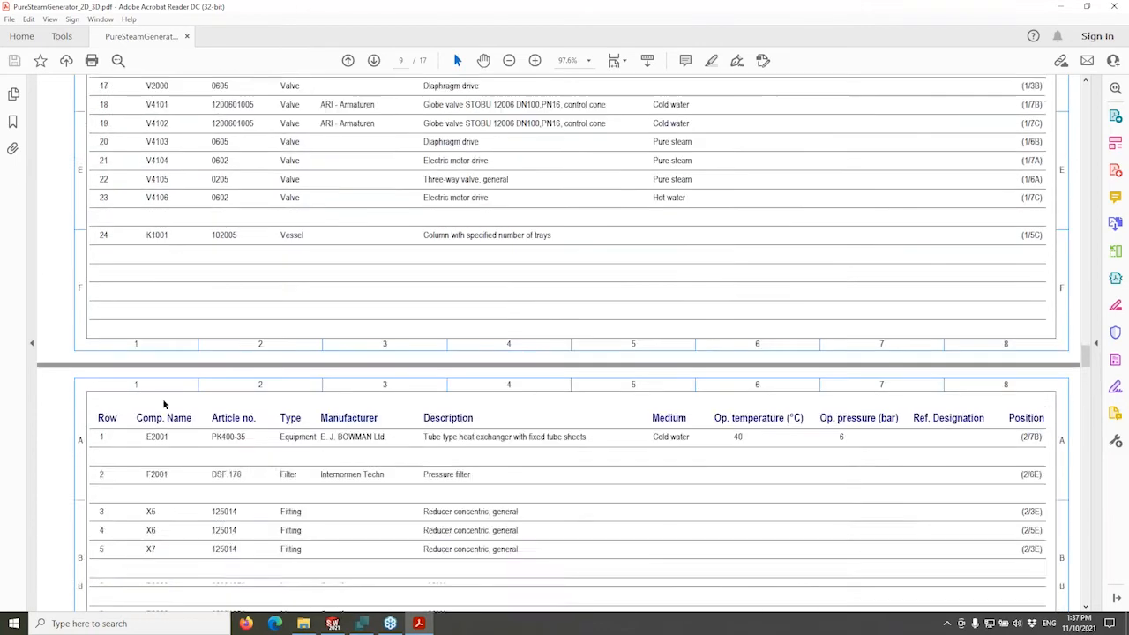
{"action": "scroll", "coordinate": [161, 395], "scroll_direction": "down", "scroll_amount": 2}
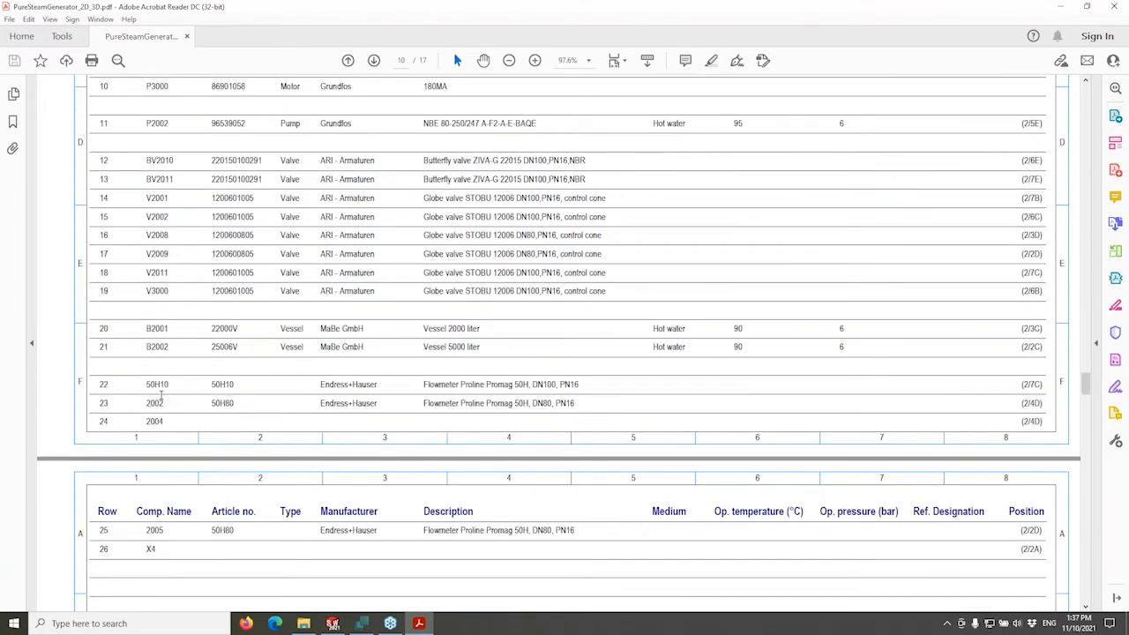
{"action": "left_click", "coordinate": [156, 292]}
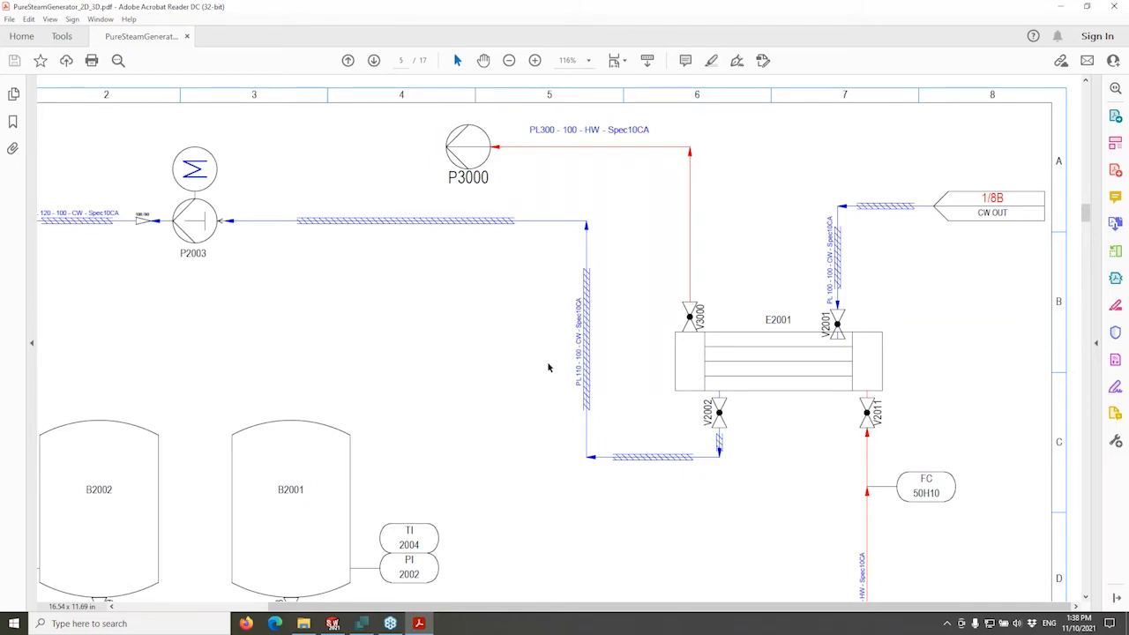
{"action": "scroll", "coordinate": [538, 356], "scroll_direction": "down", "scroll_amount": 4, "text": "ctrl"}
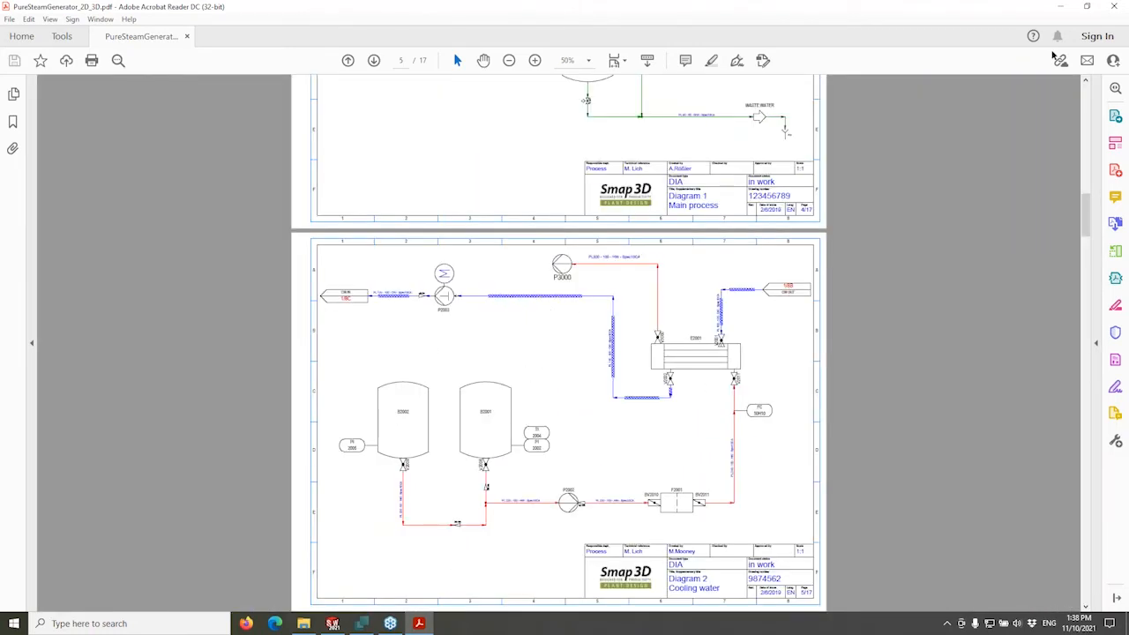
Close Acrobat and switch to the _CW_Plant assembly in SOLIDWORKS on the Smap3D Piping tab.
{"action": "left_click", "coordinate": [1113, 7]}
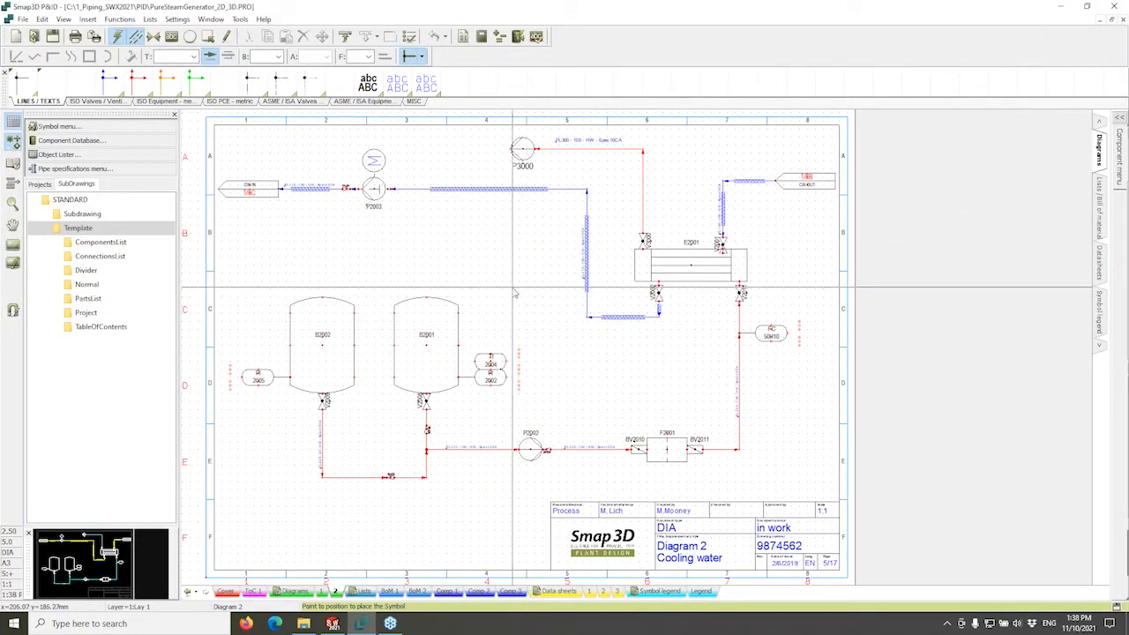
{"action": "middle_click_drag", "start_coordinate": [520, 289], "coordinate": [593, 277]}
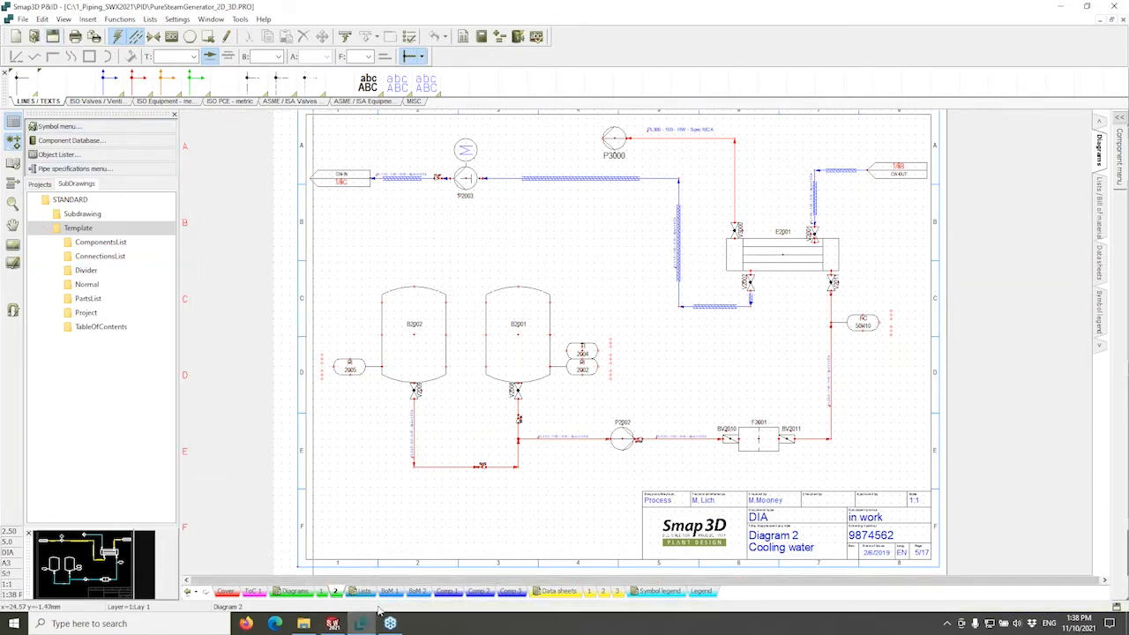
{"action": "left_click", "coordinate": [333, 624]}
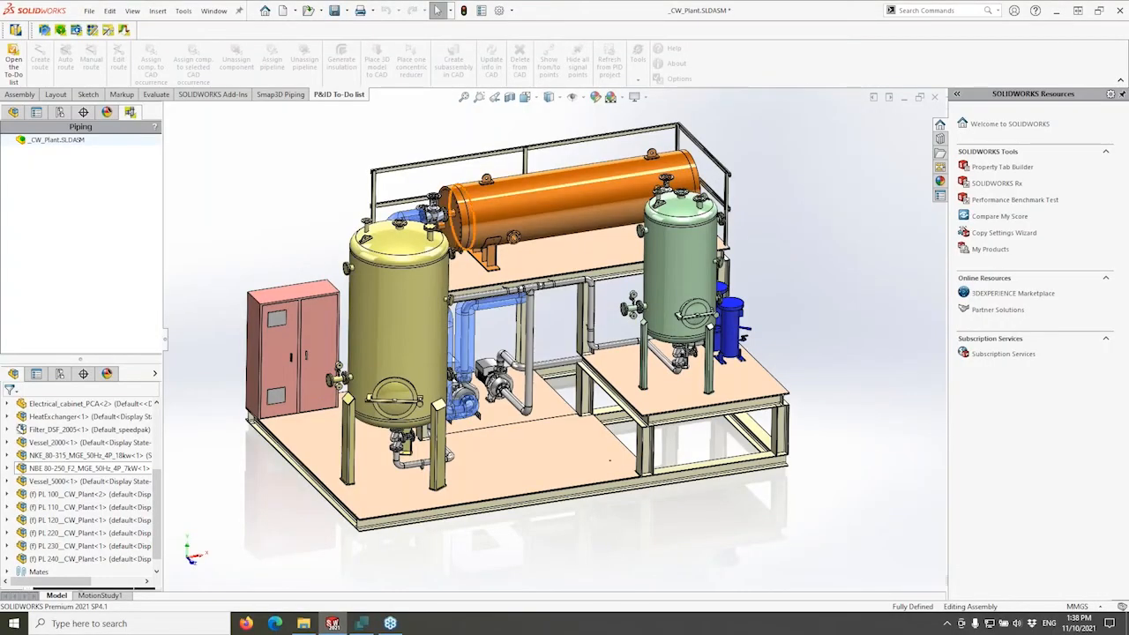
{"action": "left_click", "coordinate": [281, 97]}
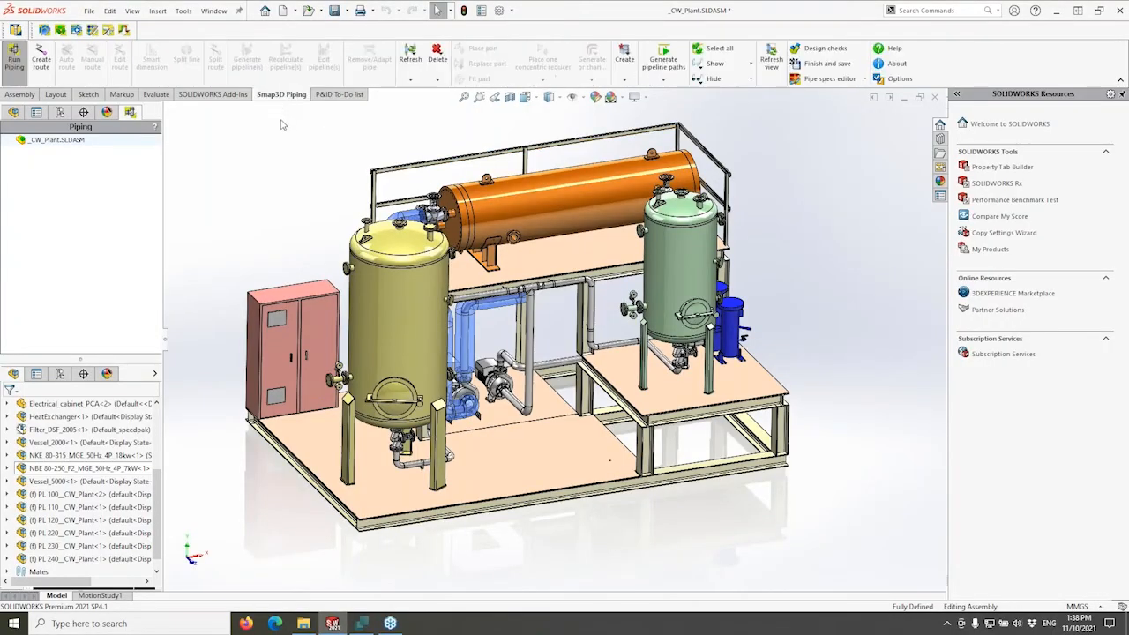
Open the P&ID To-Do list for _CW_Plant and expand its Component node.
{"action": "left_click", "coordinate": [338, 94]}
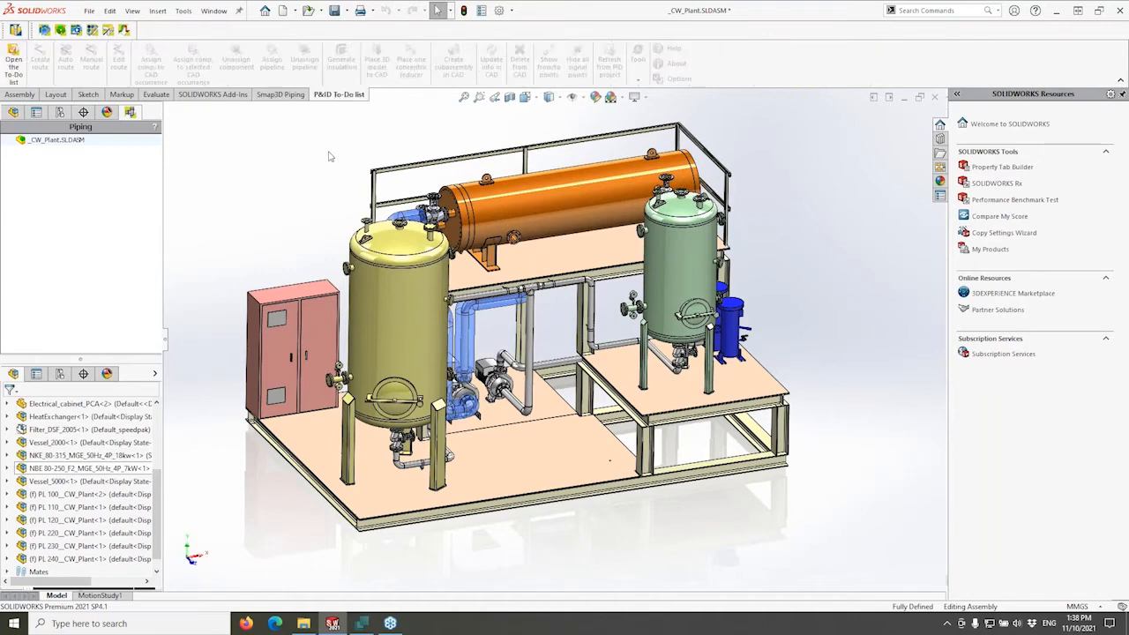
{"action": "left_click", "coordinate": [14, 61]}
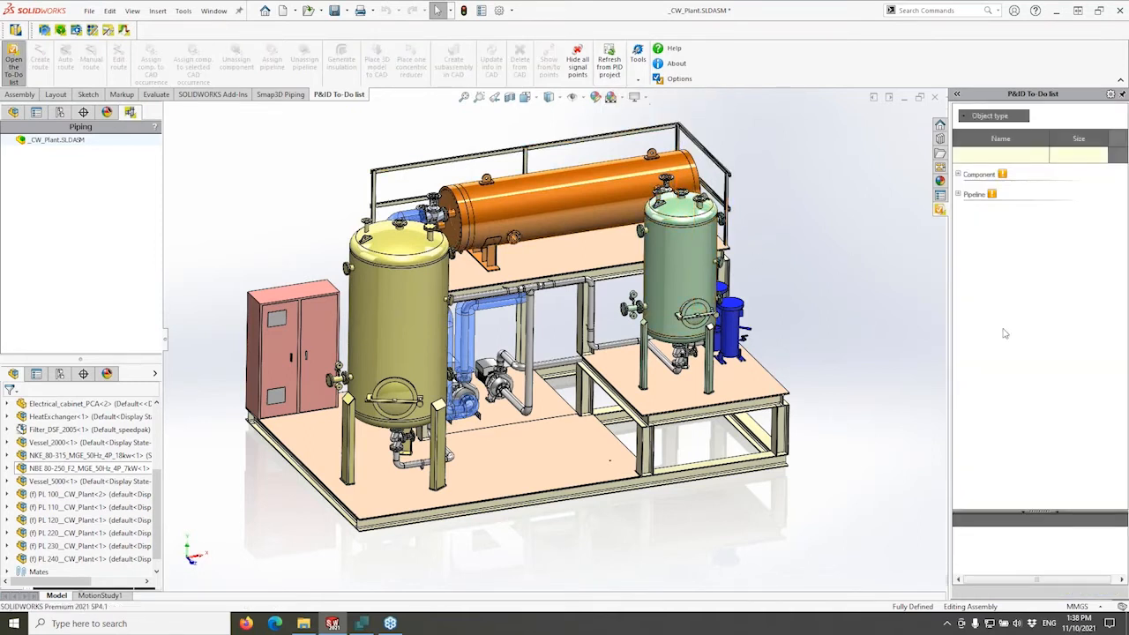
{"action": "left_click", "coordinate": [958, 175]}
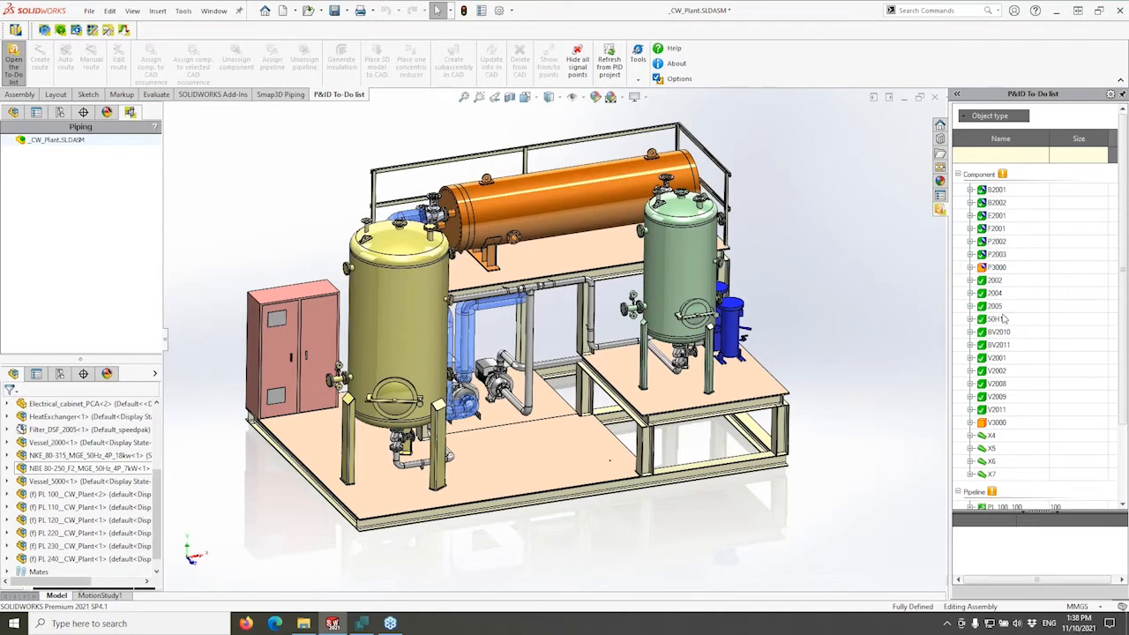
{"action": "left_click", "coordinate": [995, 267]}
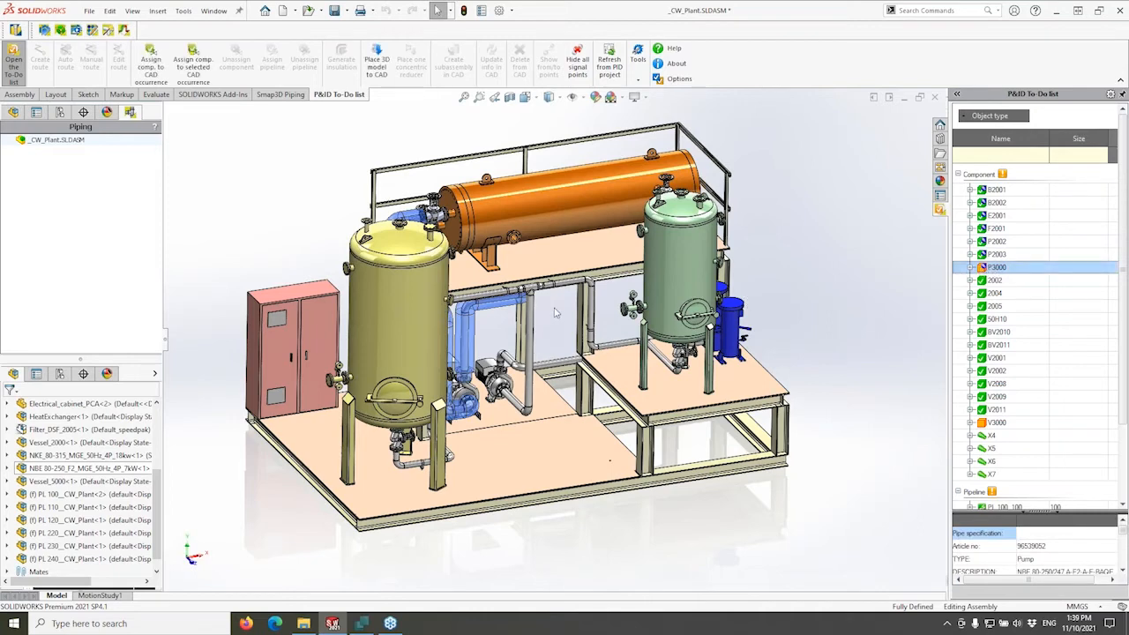
{"action": "left_click", "coordinate": [994, 281]}
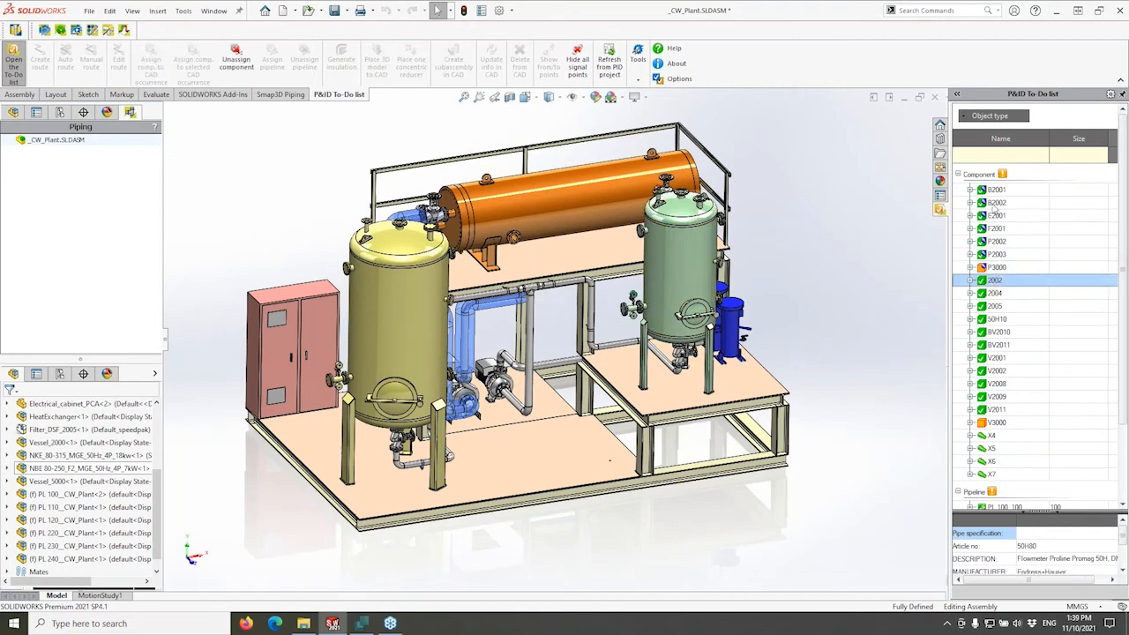
{"action": "left_click", "coordinate": [995, 203]}
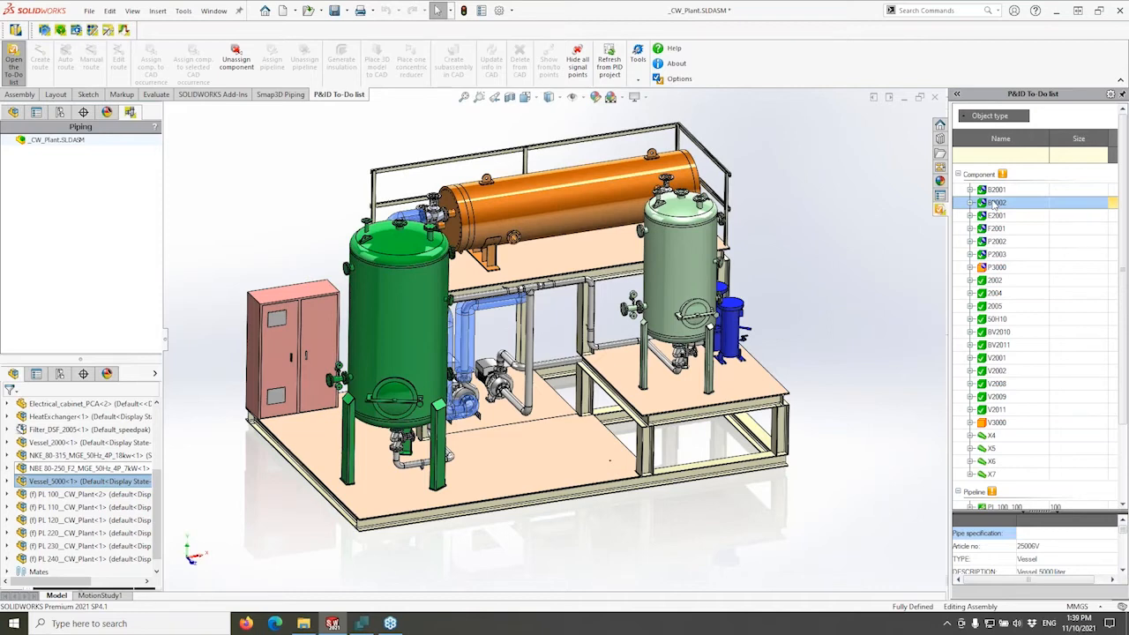
{"action": "left_click", "coordinate": [995, 216]}
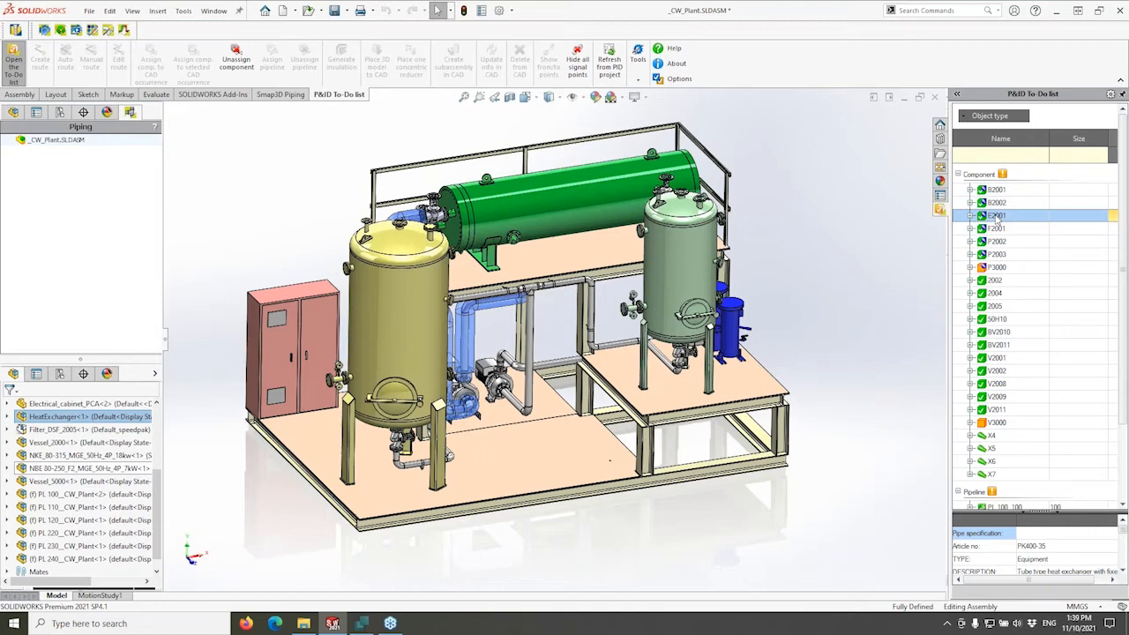
{"action": "left_click", "coordinate": [997, 203]}
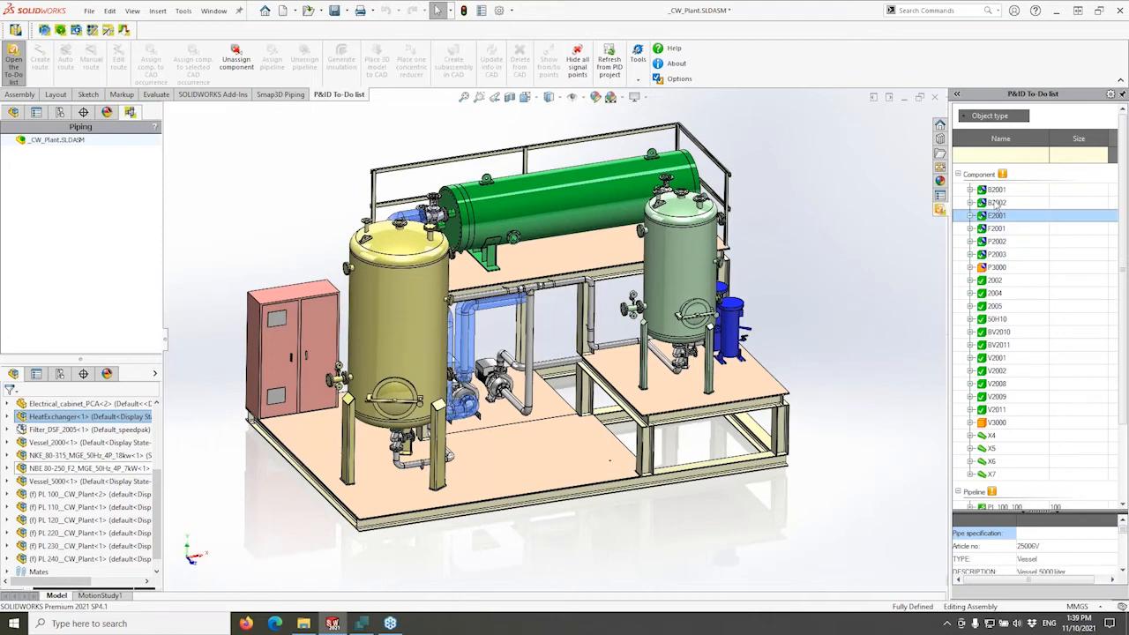
{"action": "left_click", "coordinate": [996, 190]}
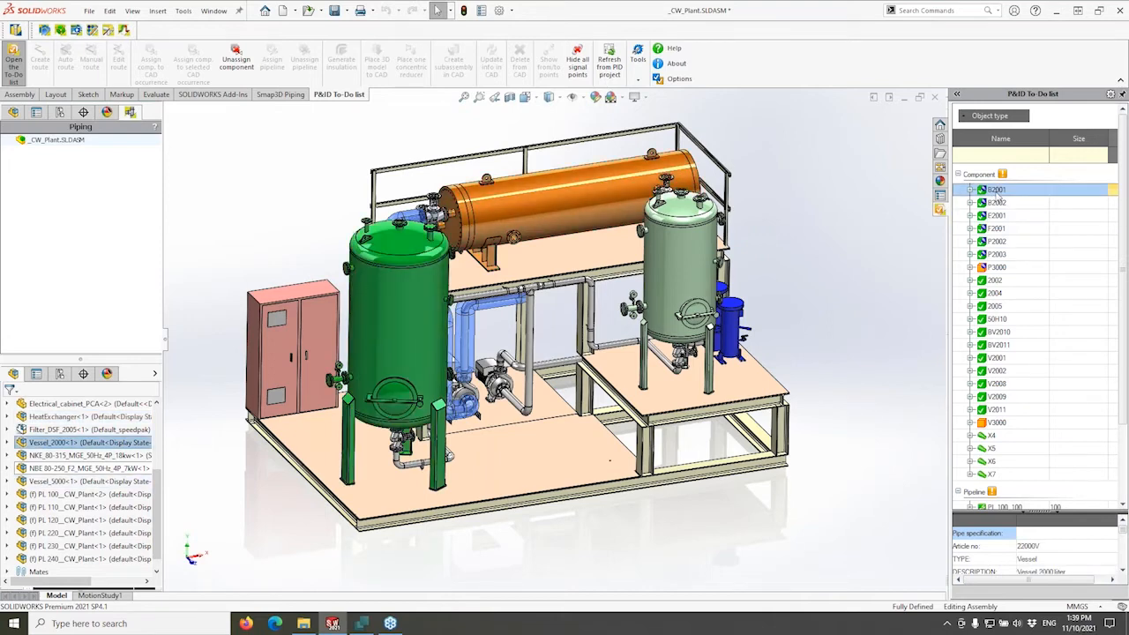
{"action": "left_click", "coordinate": [996, 255]}
{"action": "left_click", "coordinate": [995, 267]}
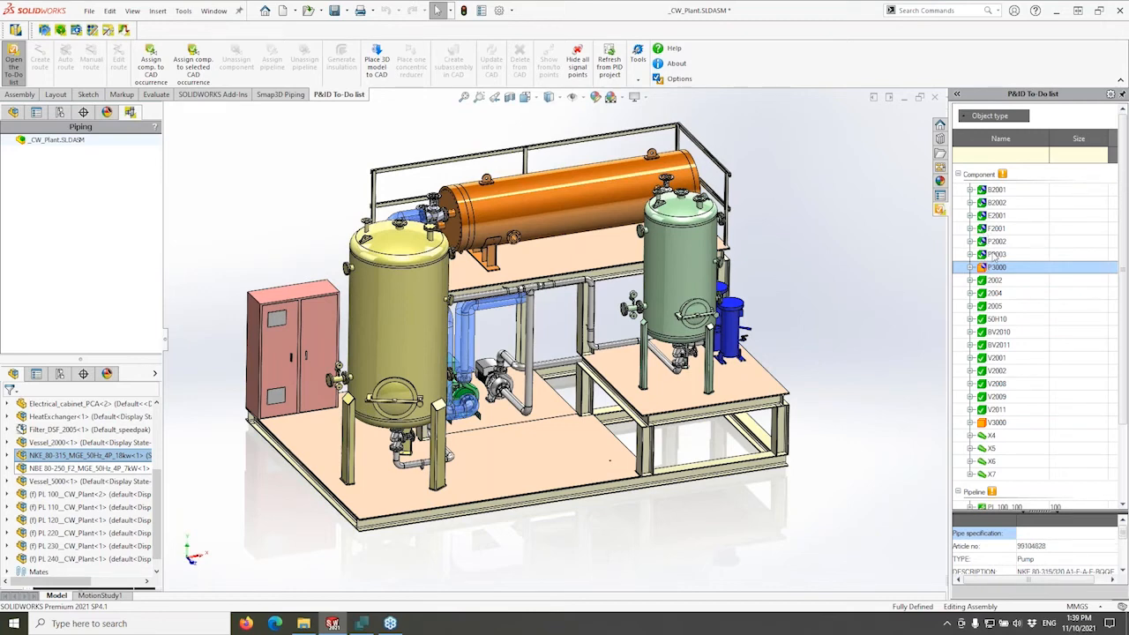
{"action": "left_click", "coordinate": [991, 256]}
{"action": "left_click", "coordinate": [990, 270]}
{"action": "left_click", "coordinate": [885, 275]}
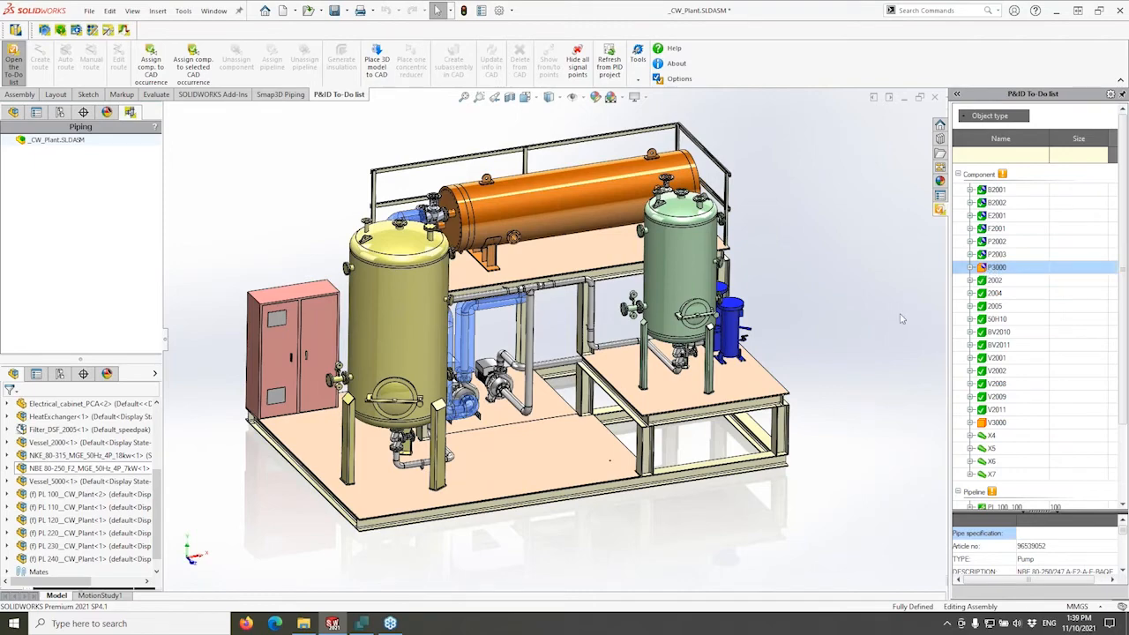
{"action": "middle_click_drag", "start_coordinate": [741, 416], "coordinate": [705, 397]}
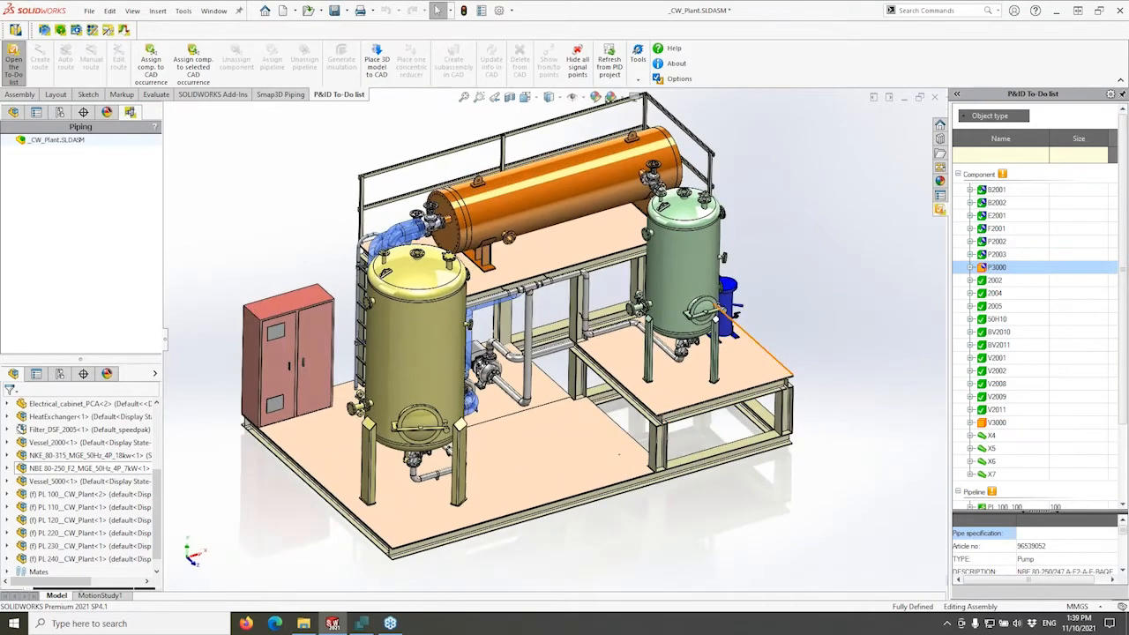
{"action": "scroll", "coordinate": [706, 388], "scroll_direction": "down", "scroll_amount": 1}
{"action": "left_click", "coordinate": [990, 270]}
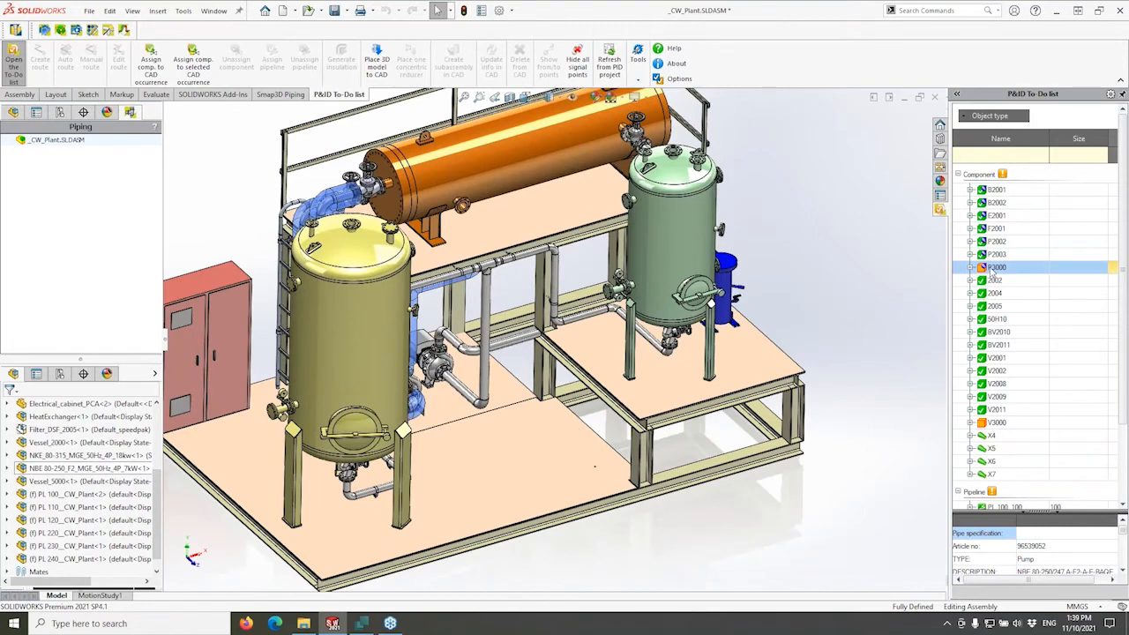
{"action": "left_click", "coordinate": [12, 96]}
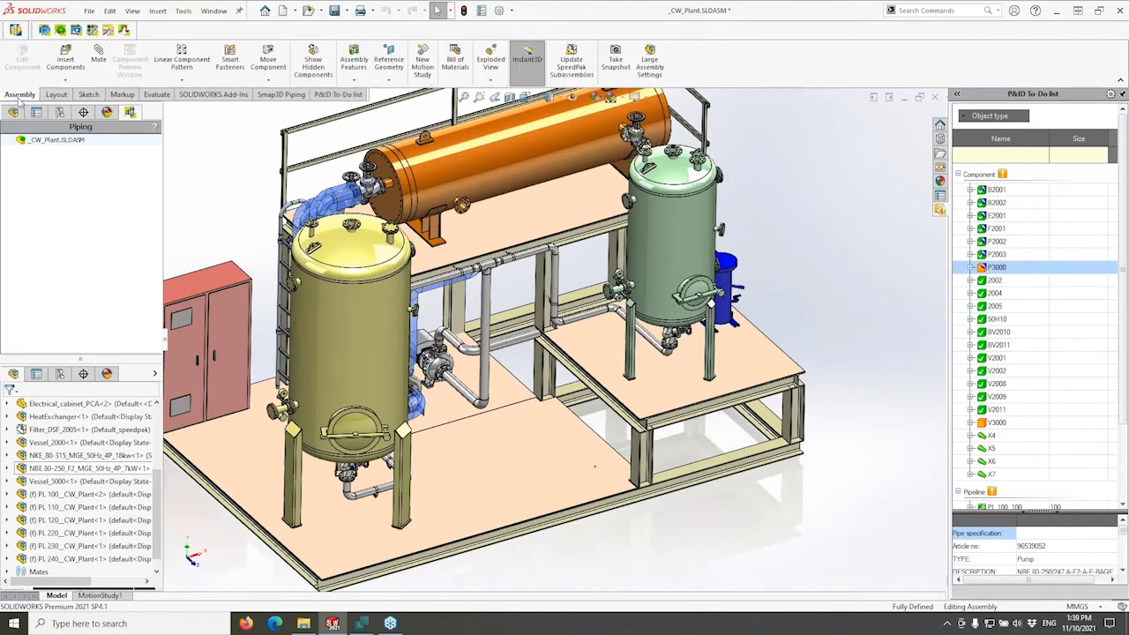
{"action": "left_click", "coordinate": [65, 56]}
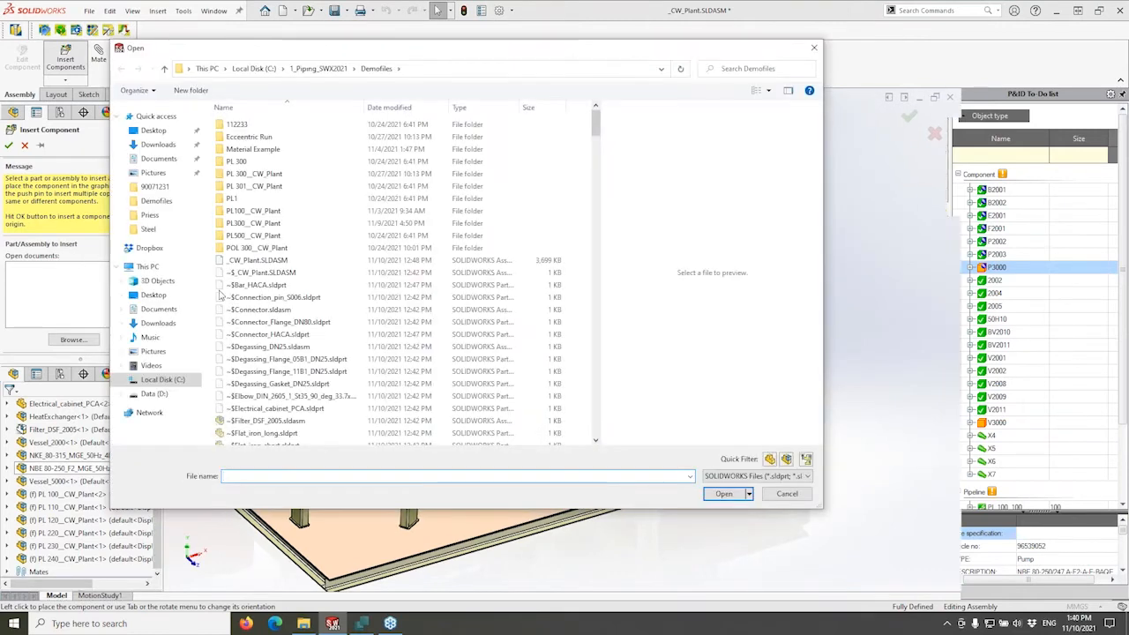
{"action": "left_click", "coordinate": [814, 48]}
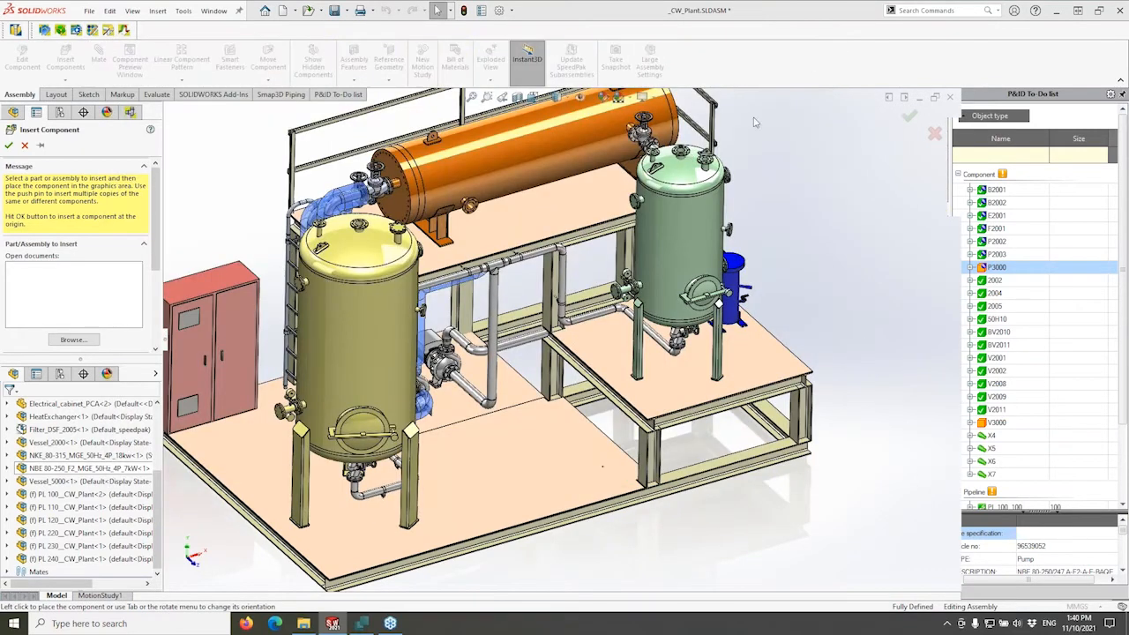
{"action": "left_click", "coordinate": [25, 144]}
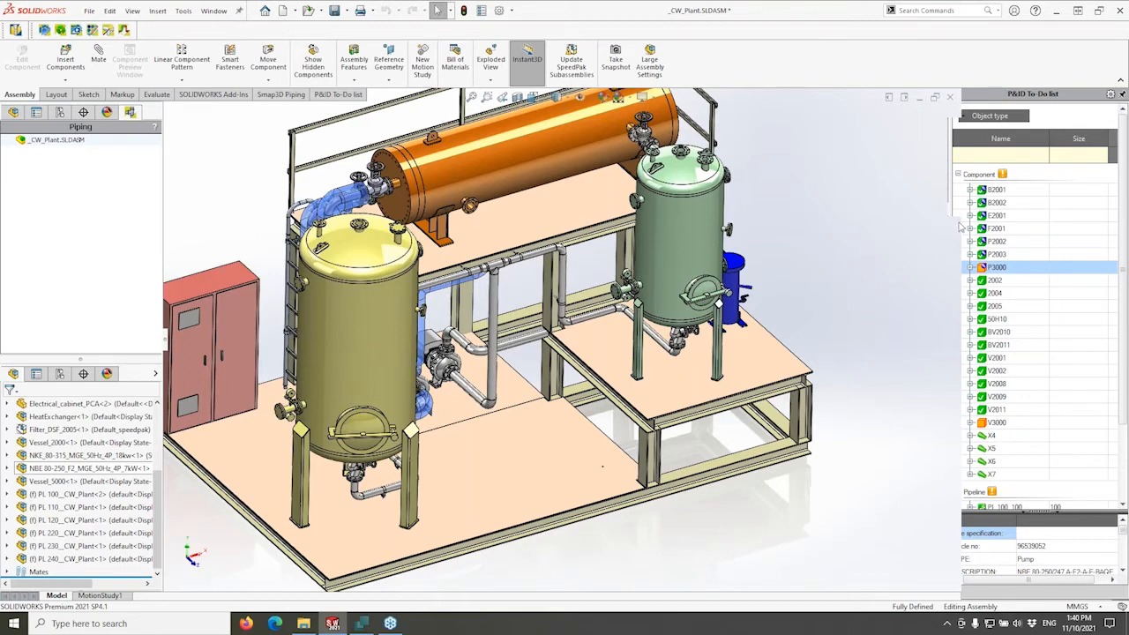
{"action": "left_click", "coordinate": [994, 269]}
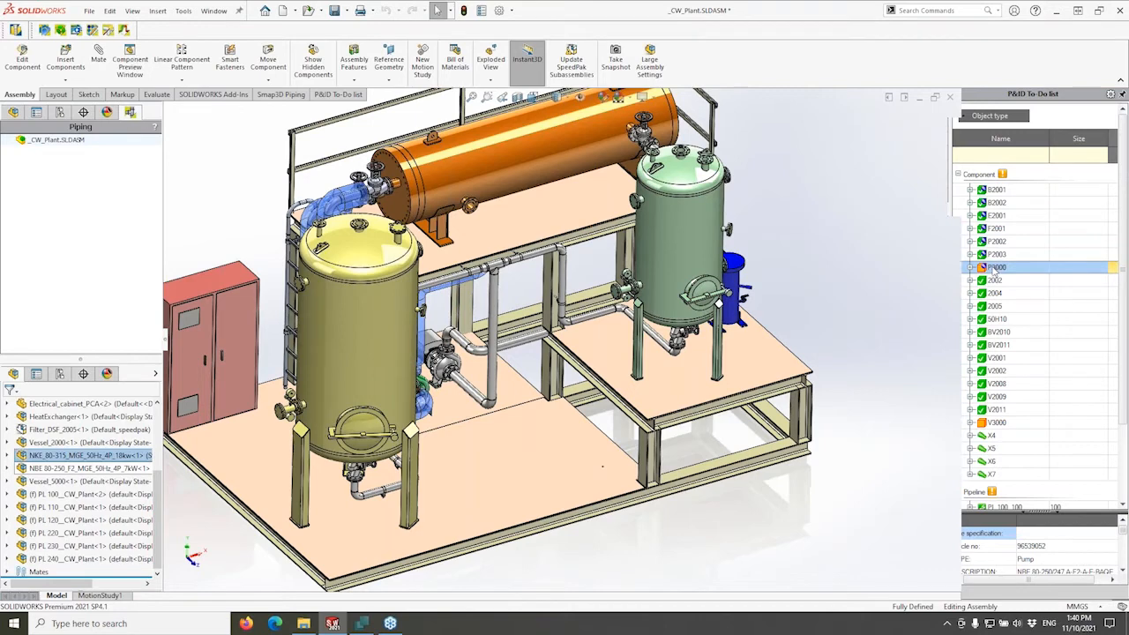
Place the NBE_80-250_F2_MGE_50Hz_7kW pump on the skid floor as P3000's 3D model.
{"action": "right_click", "coordinate": [994, 268]}
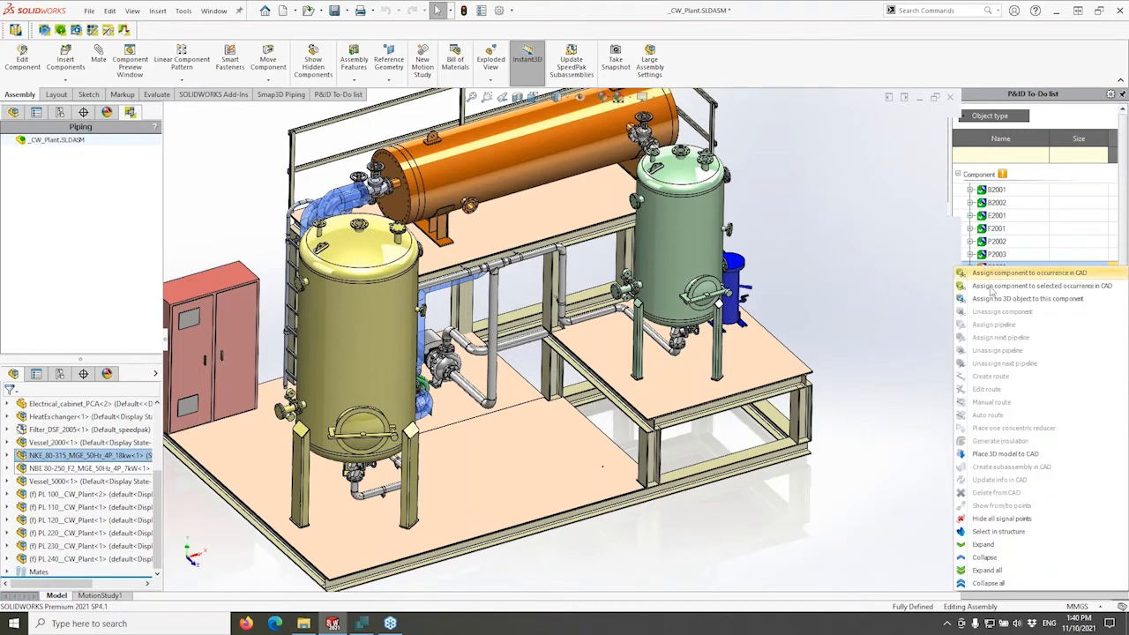
{"action": "left_click", "coordinate": [1030, 457]}
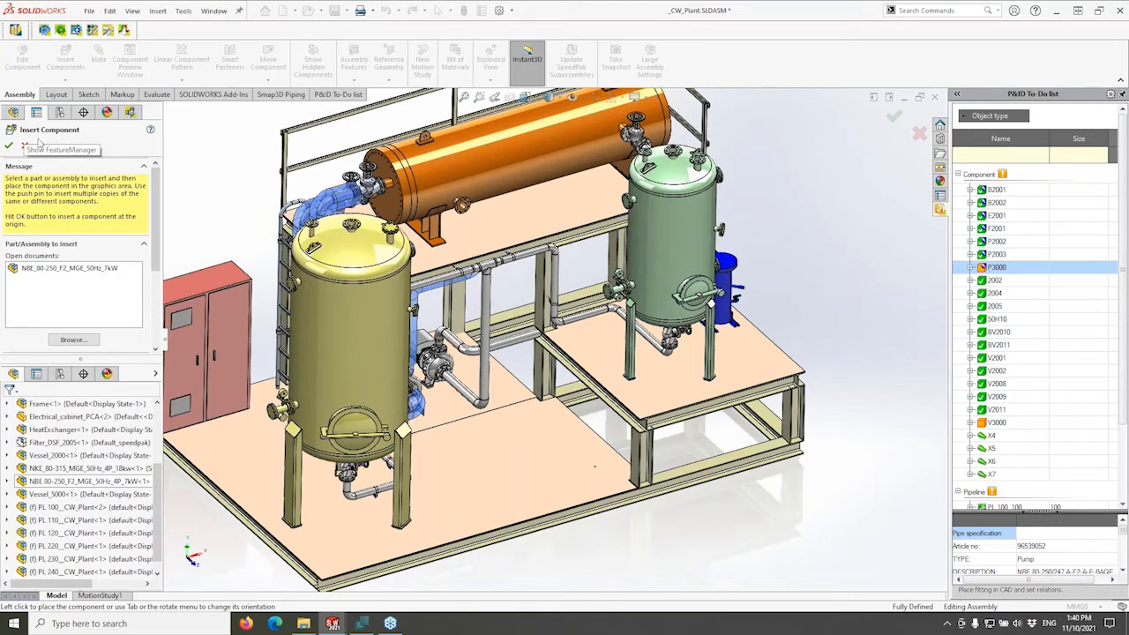
{"action": "left_click", "coordinate": [64, 273]}
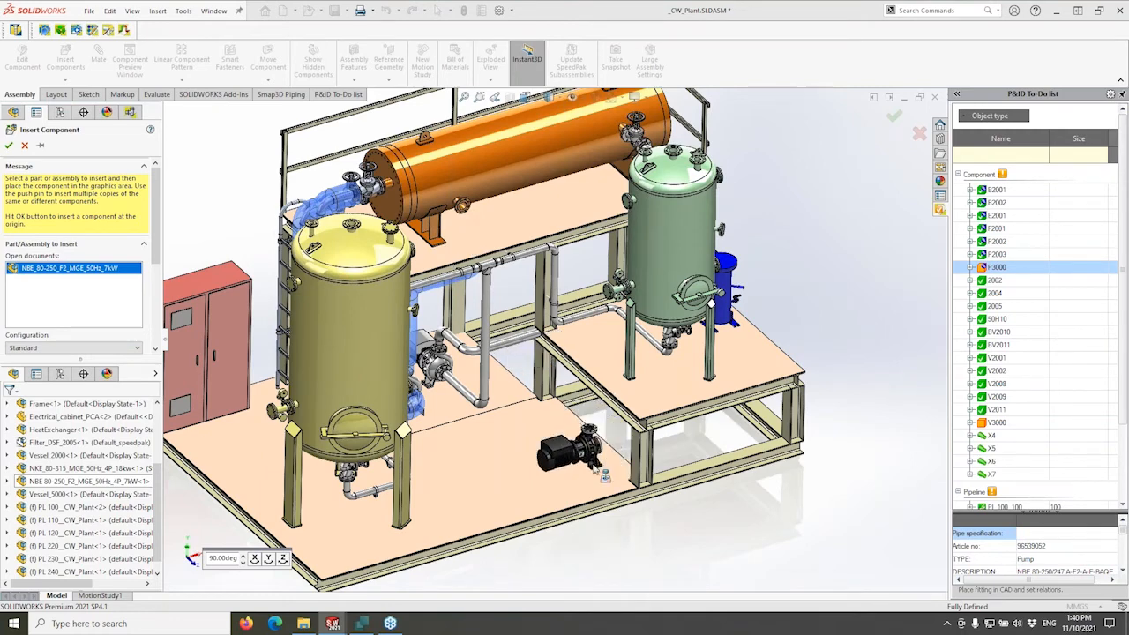
{"action": "left_click", "coordinate": [602, 473]}
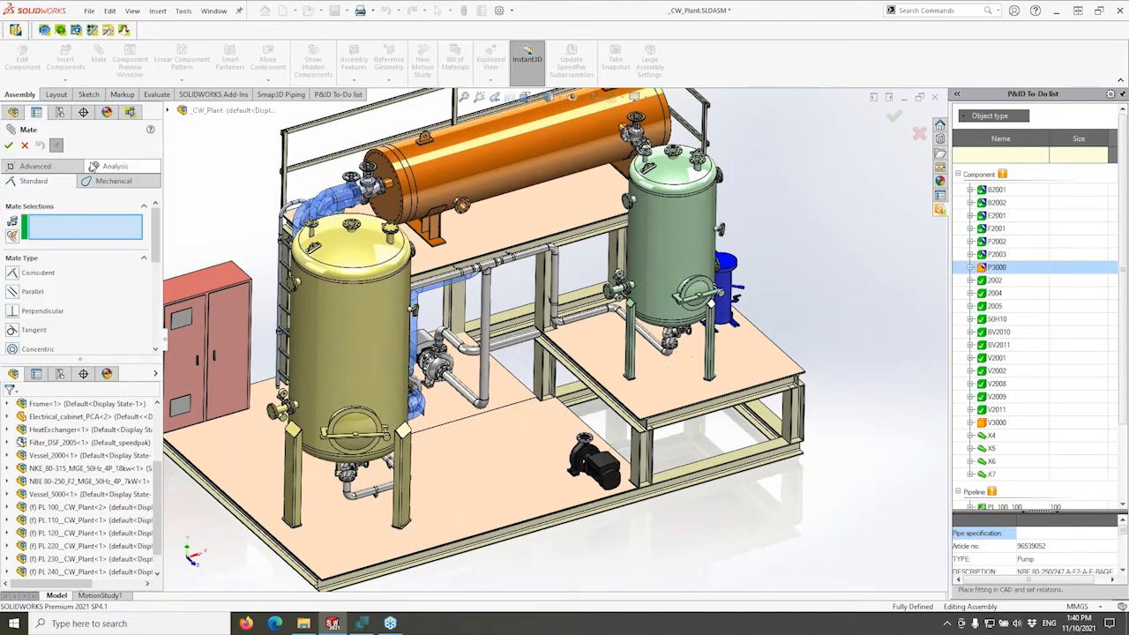
{"action": "left_click", "coordinate": [9, 146]}
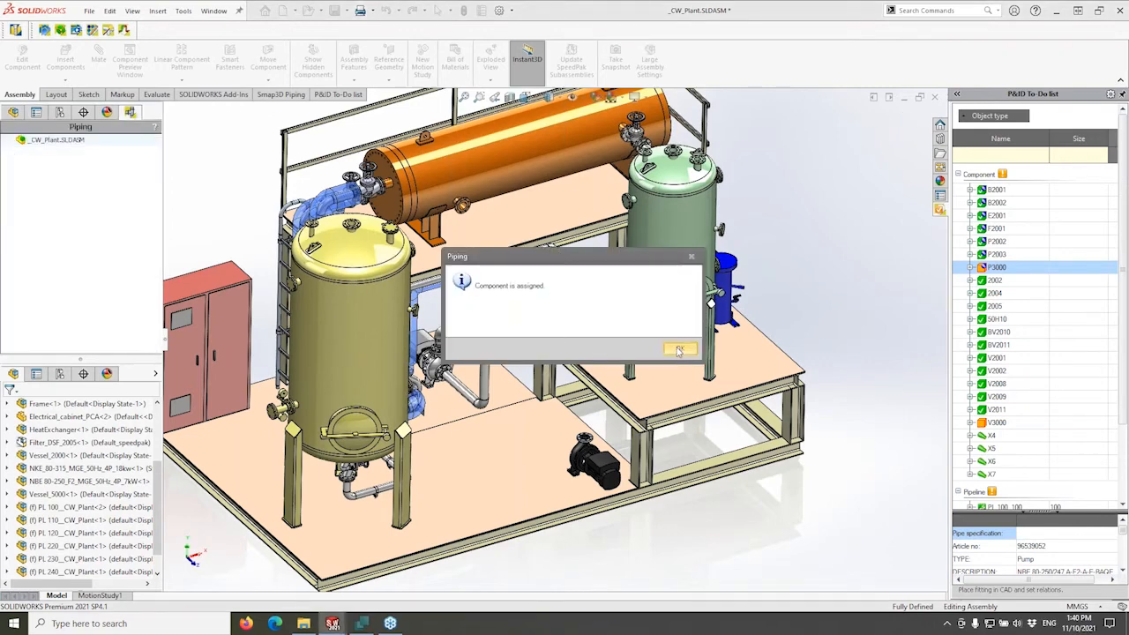
{"action": "left_click", "coordinate": [678, 350]}
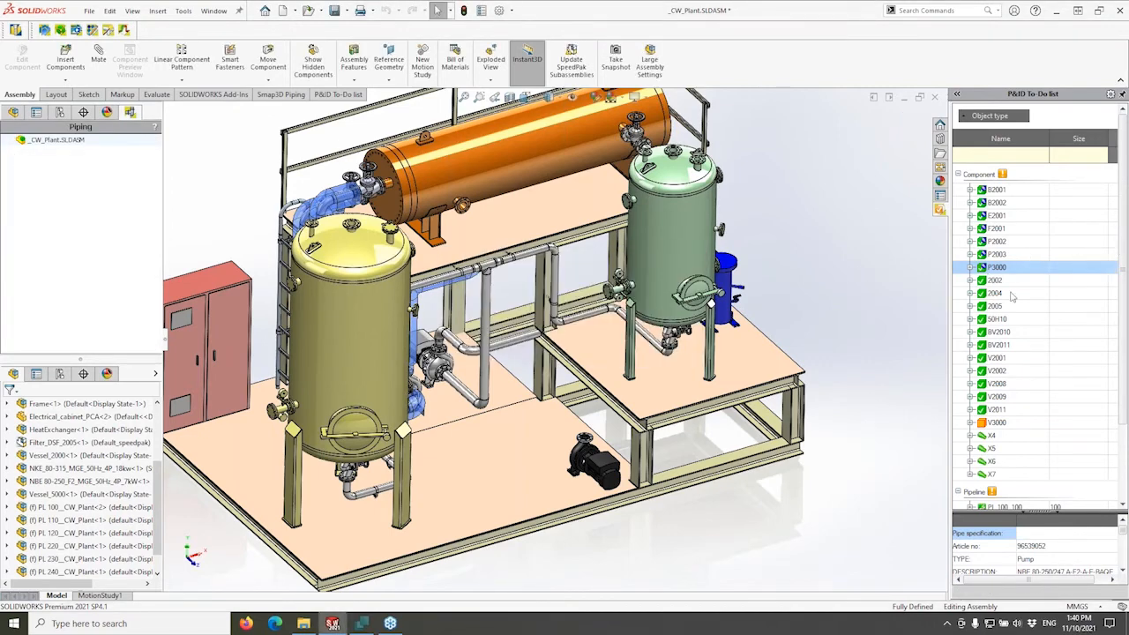
Expand P3000 in the To-Do list and select its P3000_1_1 sub-item.
{"action": "scroll", "coordinate": [725, 425], "scroll_direction": "up", "scroll_amount": 1}
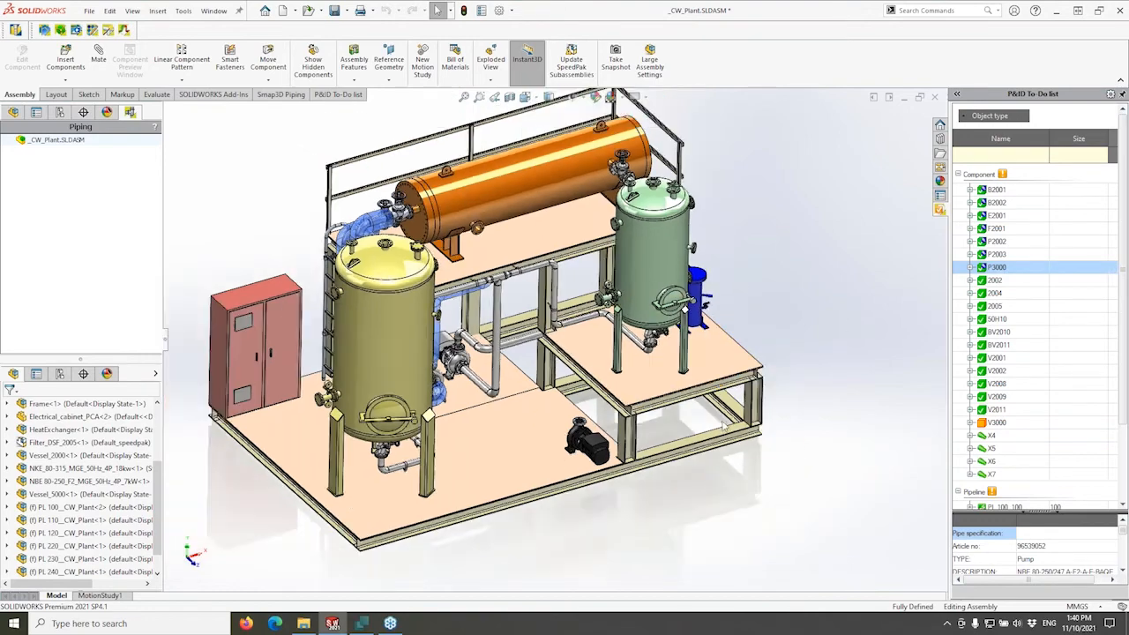
{"action": "scroll", "coordinate": [723, 423], "scroll_direction": "down", "scroll_amount": 1}
{"action": "scroll", "coordinate": [569, 445], "scroll_direction": "down", "scroll_amount": 4}
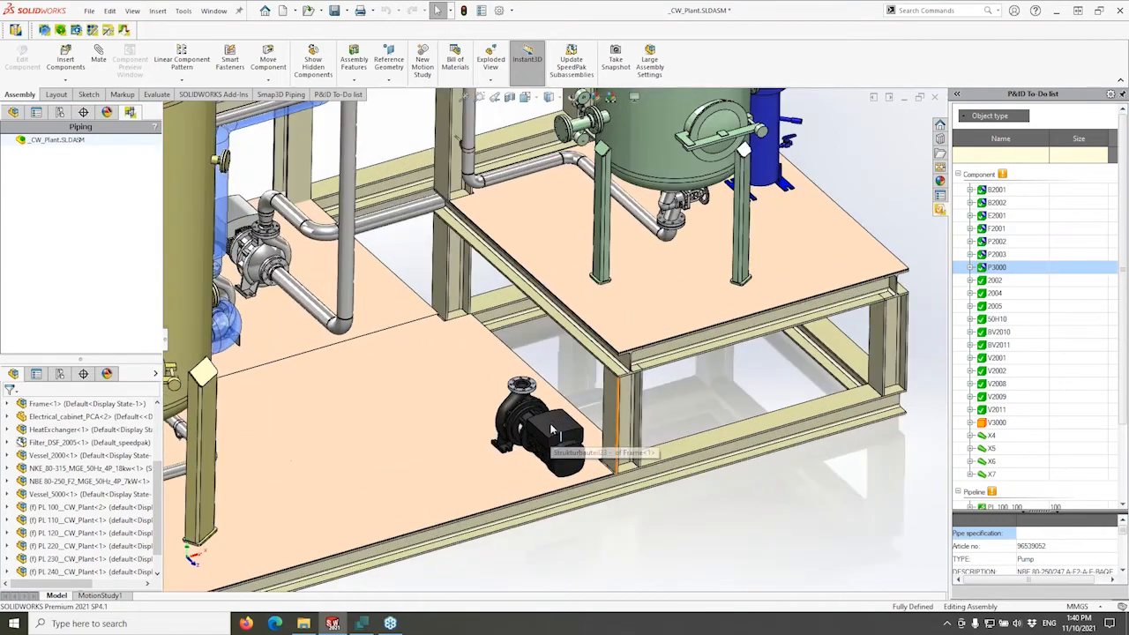
{"action": "left_click", "coordinate": [969, 267]}
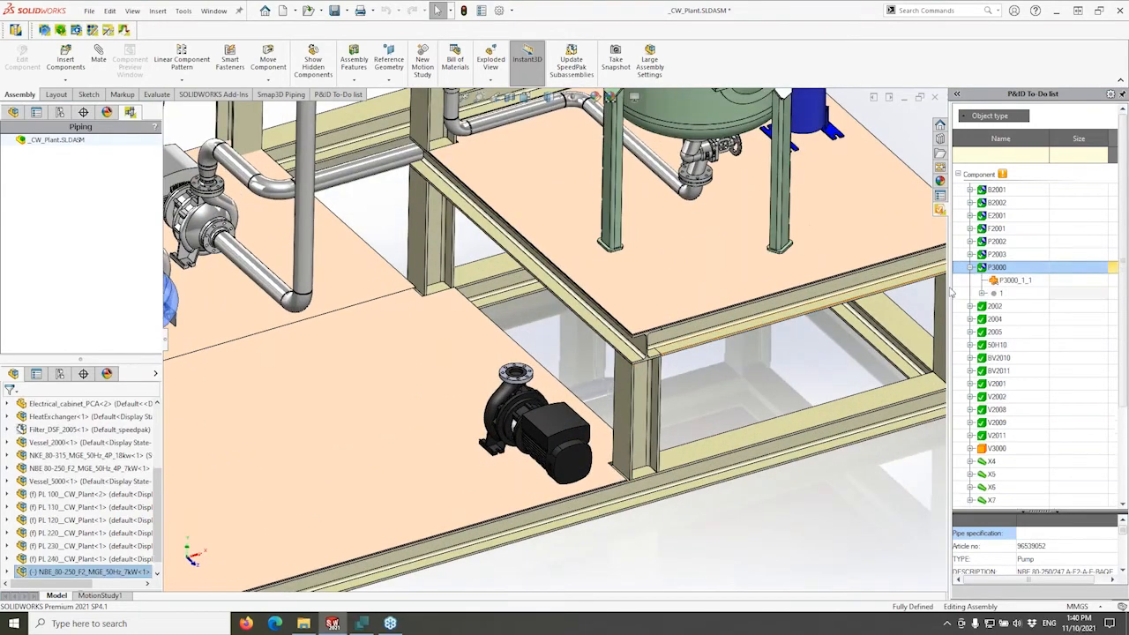
{"action": "left_click", "coordinate": [994, 256]}
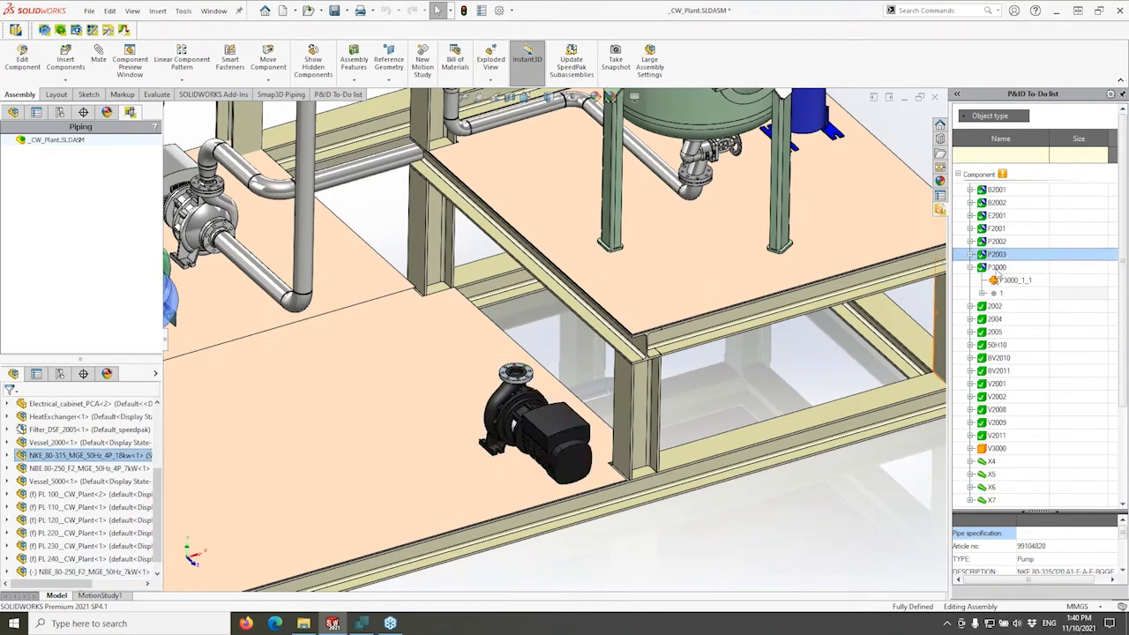
{"action": "left_click", "coordinate": [998, 268]}
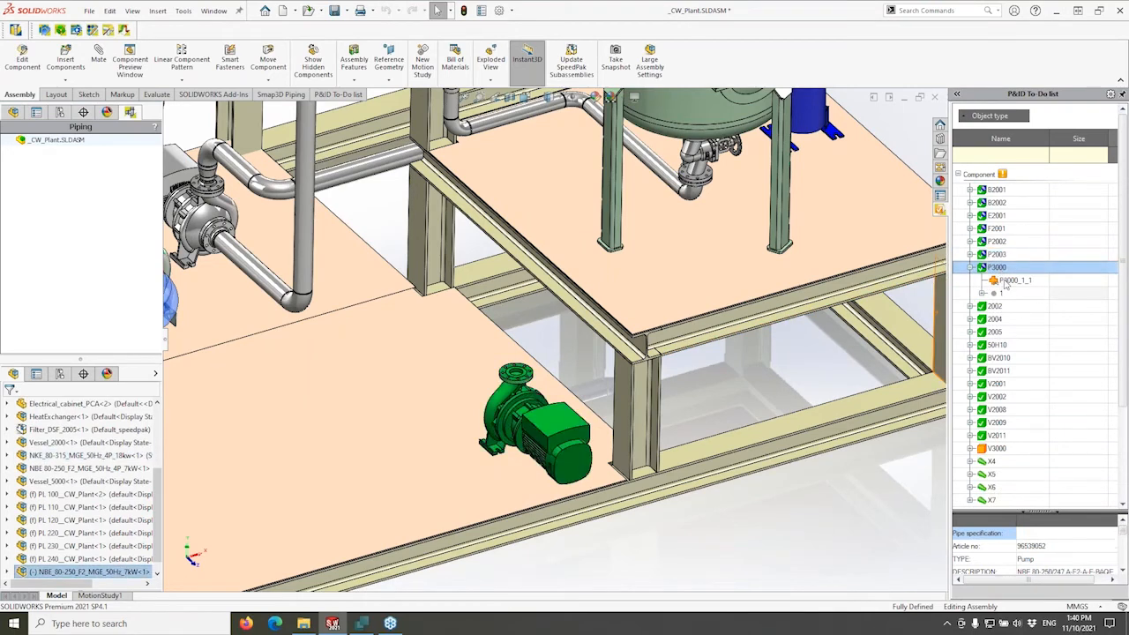
{"action": "left_click", "coordinate": [1008, 280]}
{"action": "left_click", "coordinate": [1006, 281]}
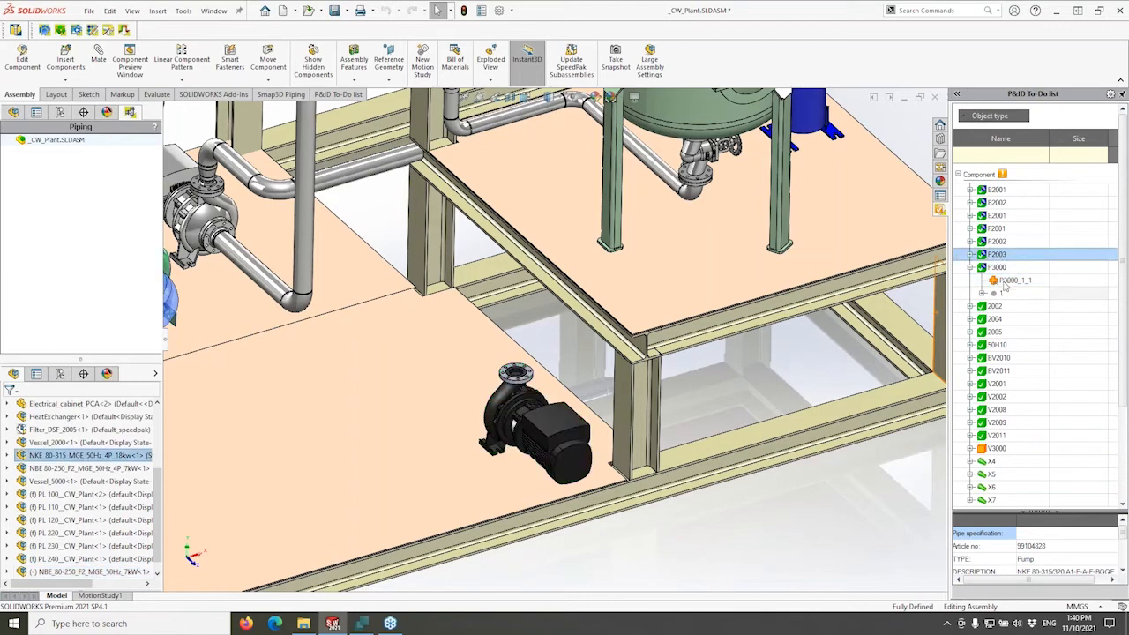
Assign P3000_1_1 to the pump motor occurrence in the model and confirm.
{"action": "right_click", "coordinate": [1006, 282]}
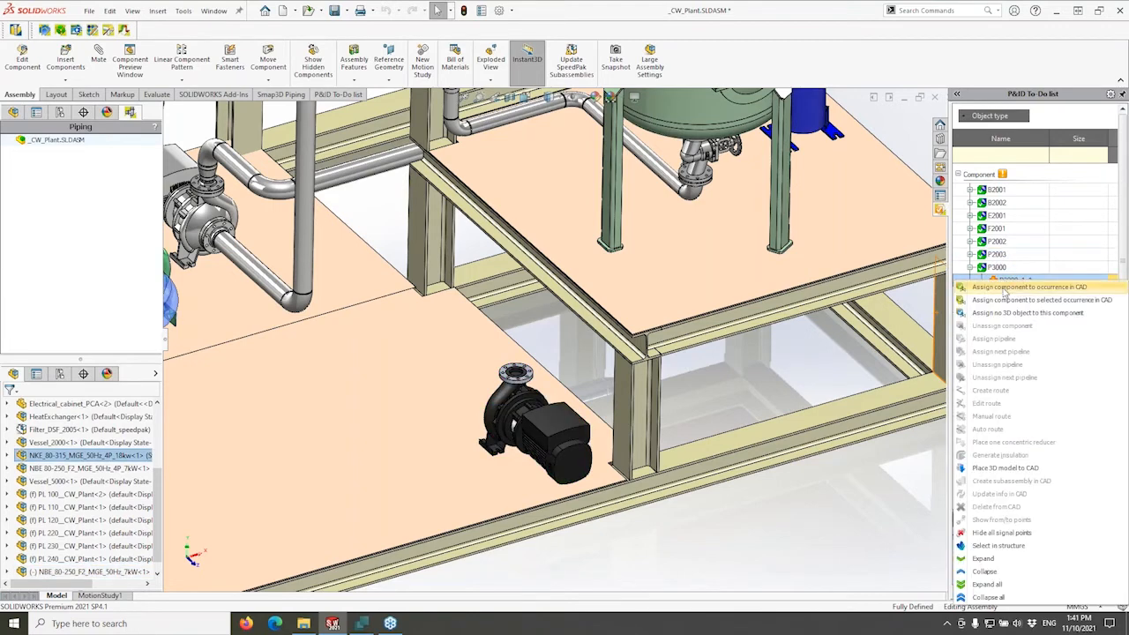
{"action": "left_click", "coordinate": [1003, 289]}
{"action": "left_click", "coordinate": [578, 462]}
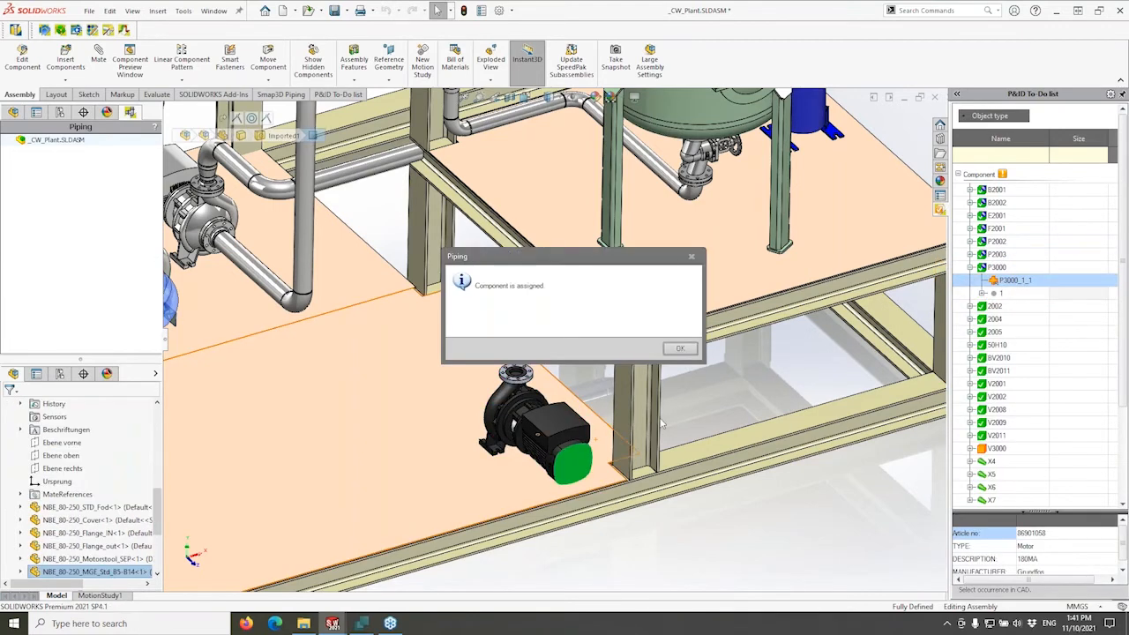
{"action": "left_click", "coordinate": [680, 348]}
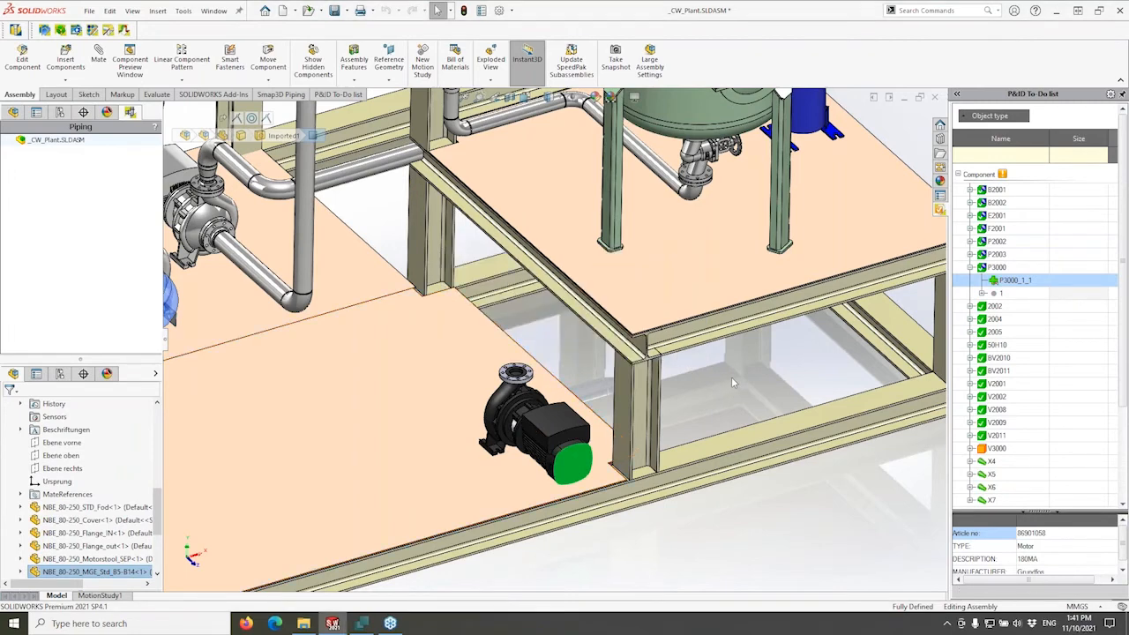
{"action": "left_click", "coordinate": [731, 376]}
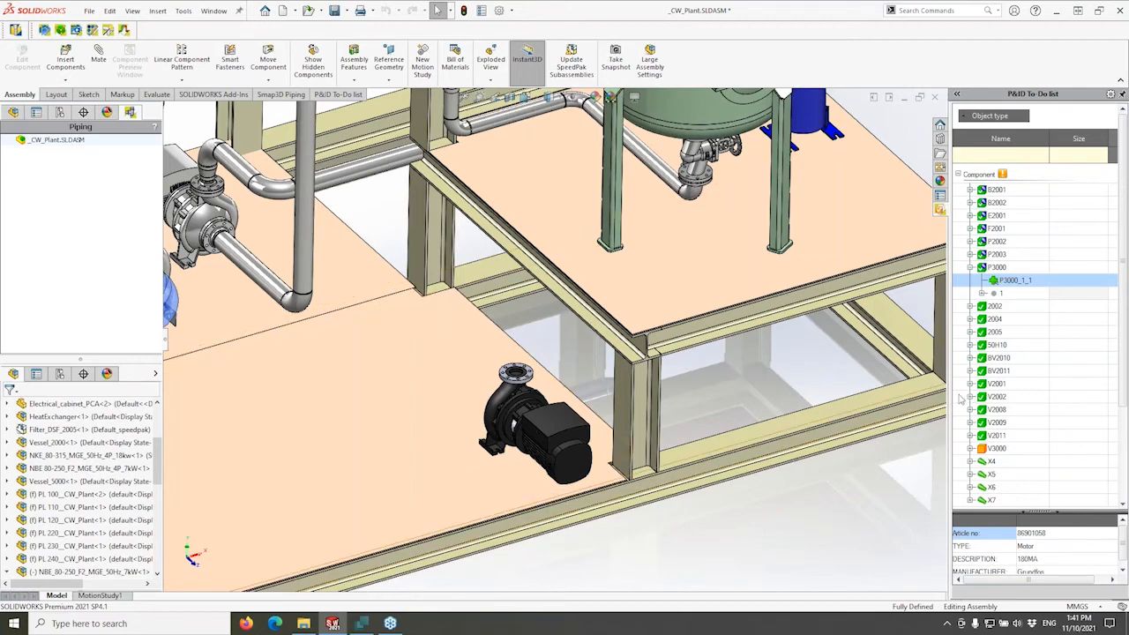
Sort the To-Do list with pipelines first and inspect PL 100_100 and its E2001 component.
{"action": "left_click", "coordinate": [970, 267]}
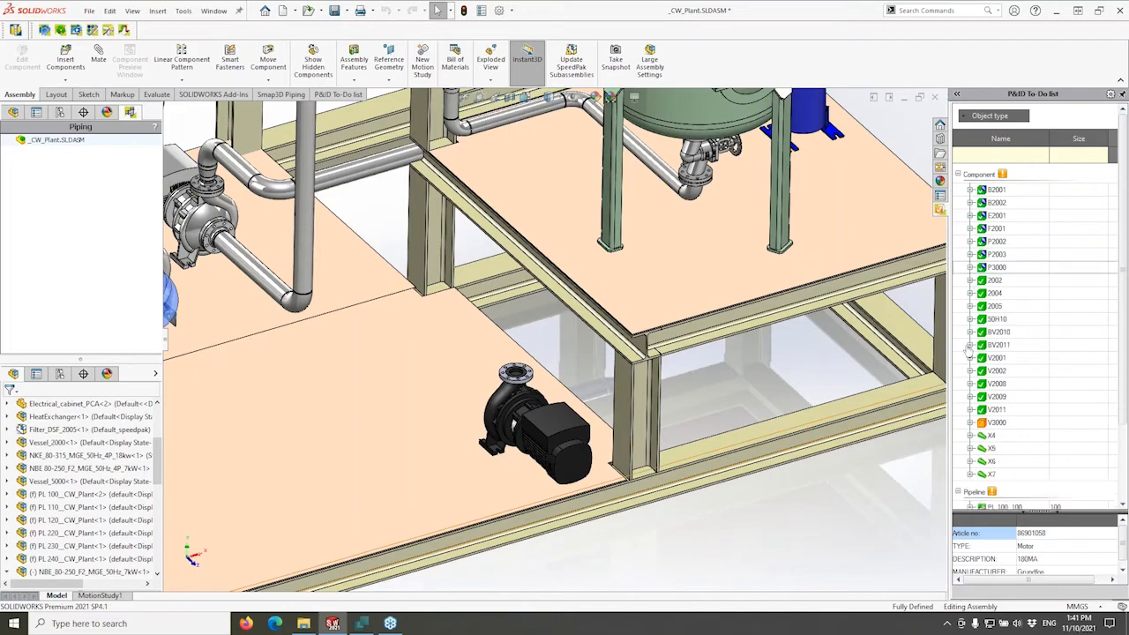
{"action": "scroll", "coordinate": [703, 370], "scroll_direction": "up", "scroll_amount": 6}
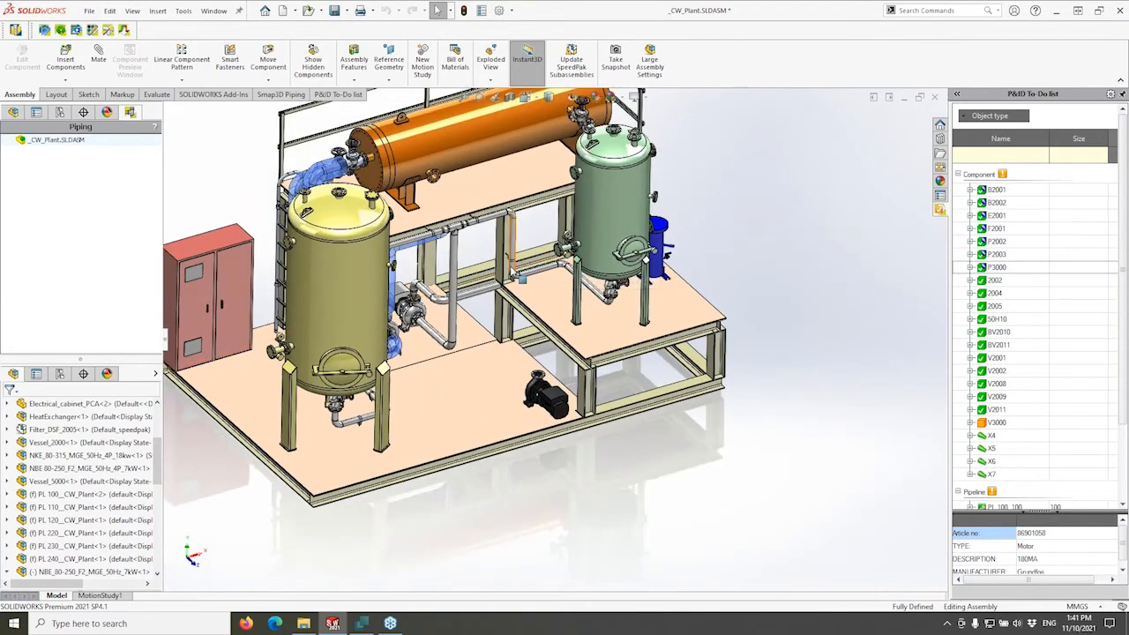
{"action": "scroll", "coordinate": [535, 264], "scroll_direction": "down", "scroll_amount": 2}
{"action": "scroll", "coordinate": [521, 275], "scroll_direction": "down", "scroll_amount": 2}
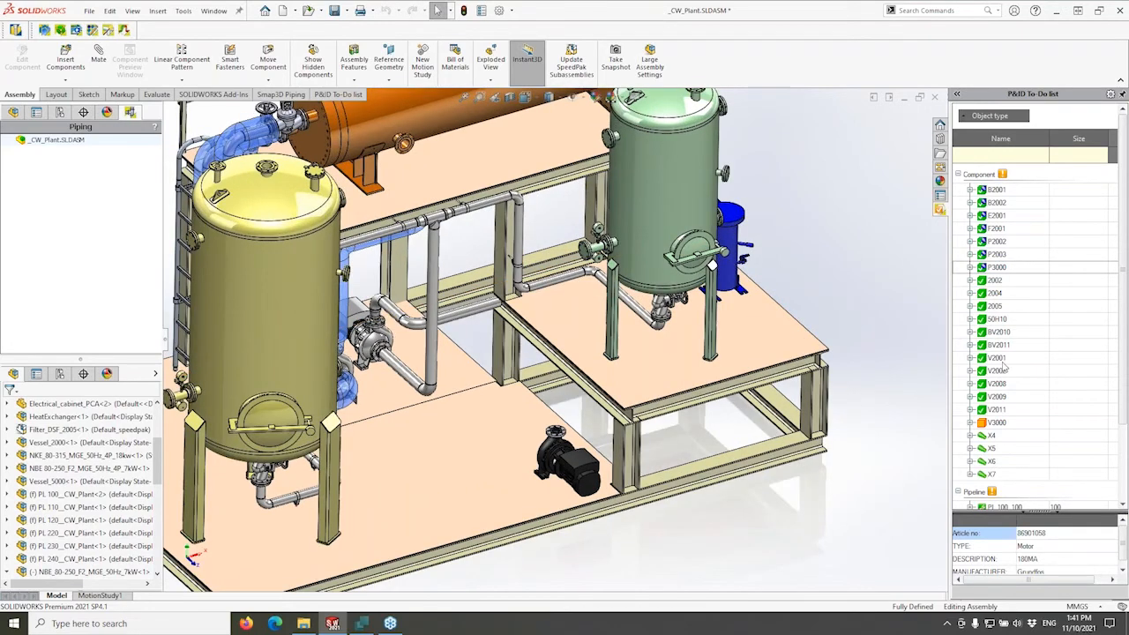
{"action": "left_click", "coordinate": [997, 123]}
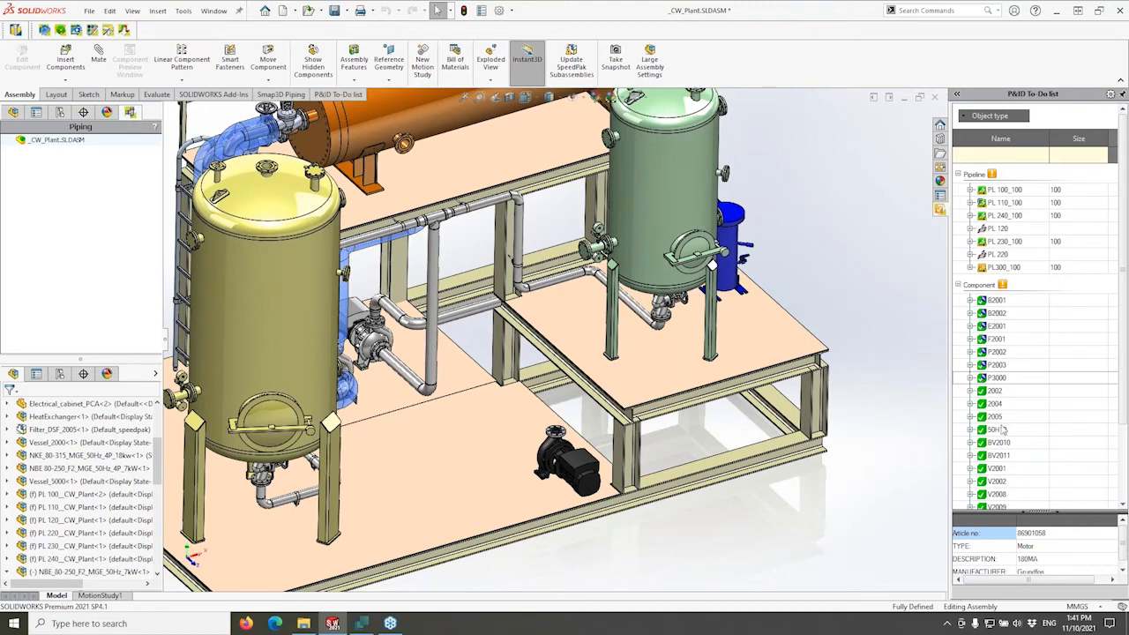
{"action": "left_click", "coordinate": [1001, 190]}
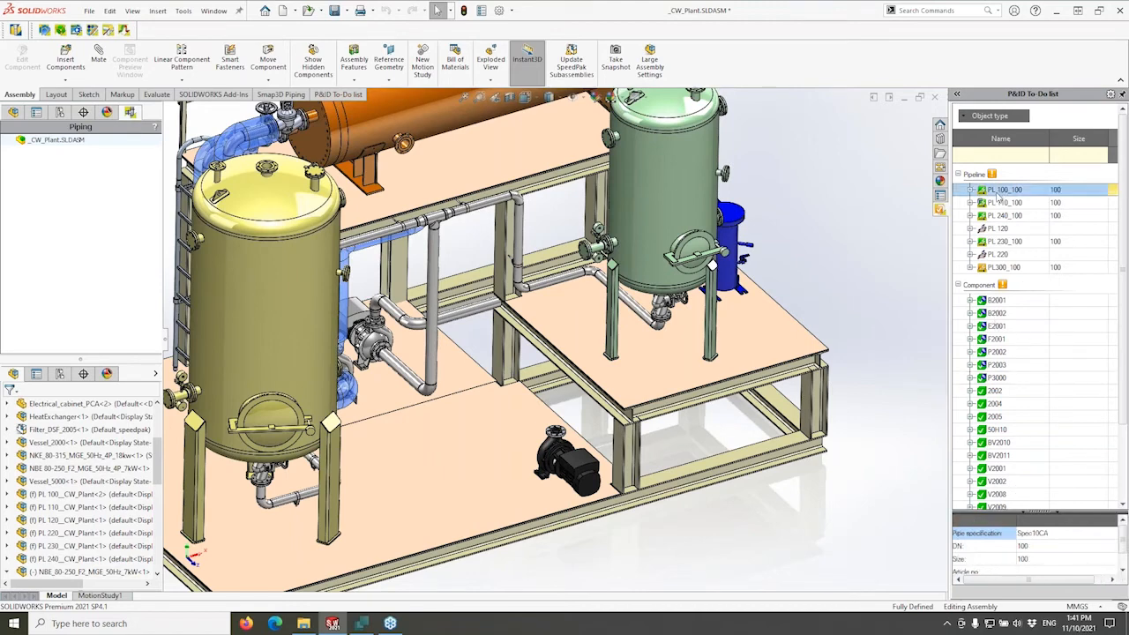
{"action": "left_click", "coordinate": [973, 191]}
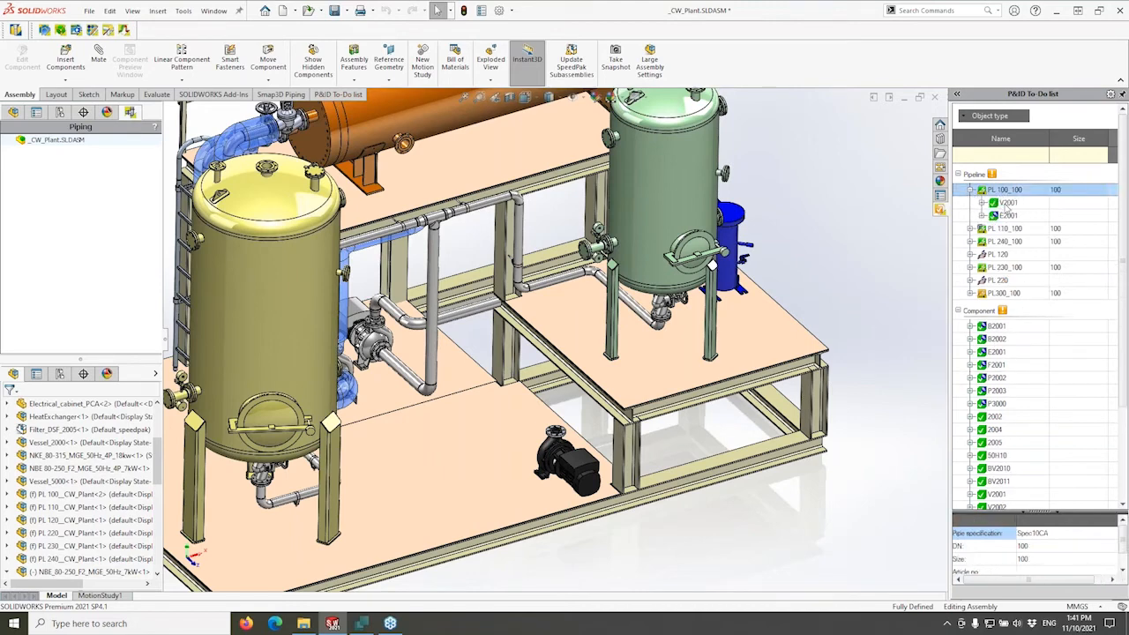
{"action": "left_click", "coordinate": [1006, 202]}
{"action": "left_click", "coordinate": [1006, 215]}
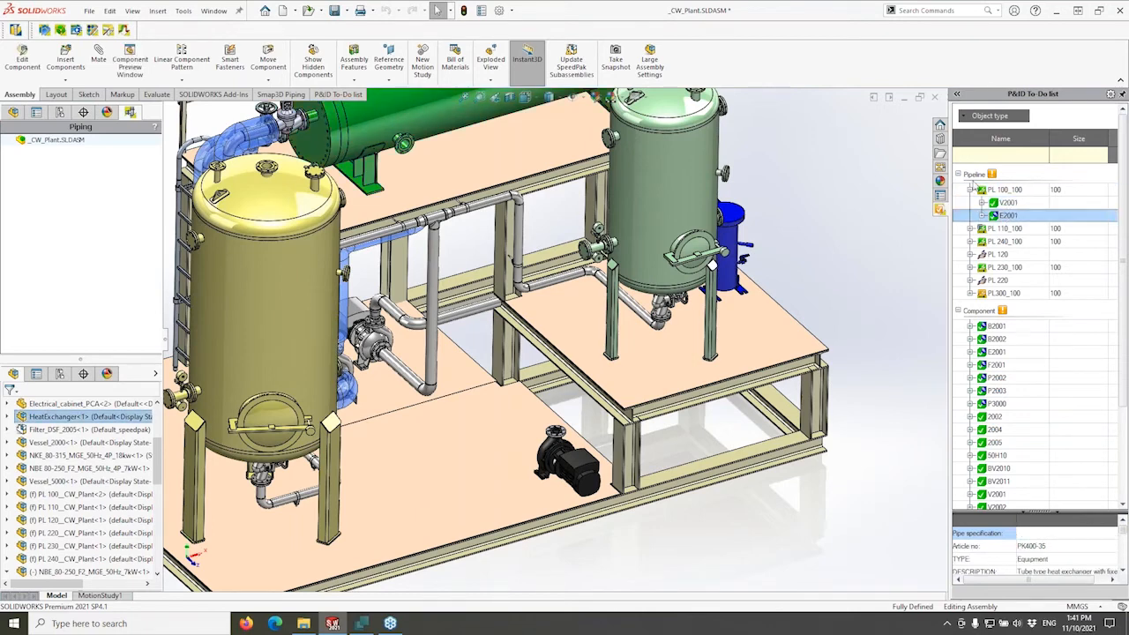
{"action": "left_click", "coordinate": [970, 190]}
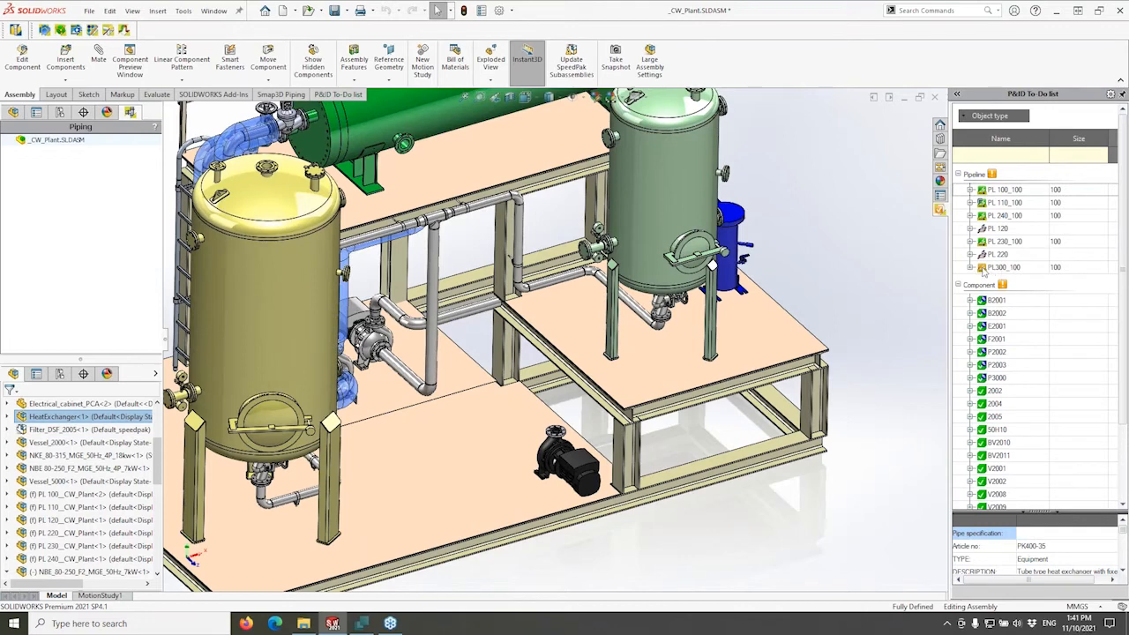
Expand PL300_100 and highlight its E2001, P3000 and V3000 components and the pipeline itself.
{"action": "left_click", "coordinate": [970, 267]}
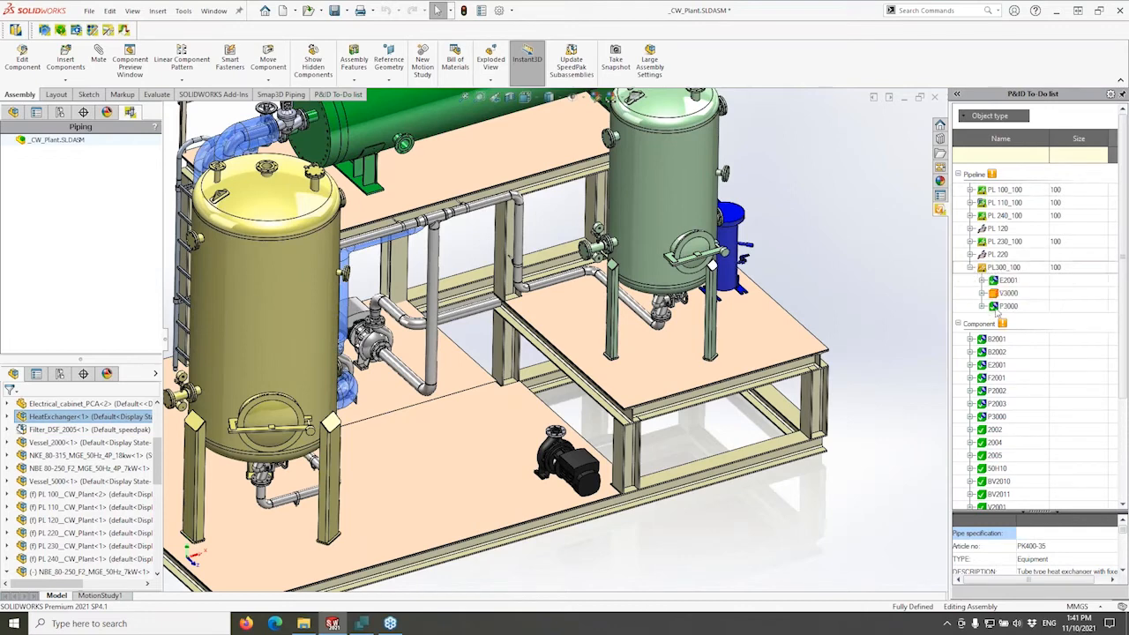
{"action": "left_click", "coordinate": [1009, 282]}
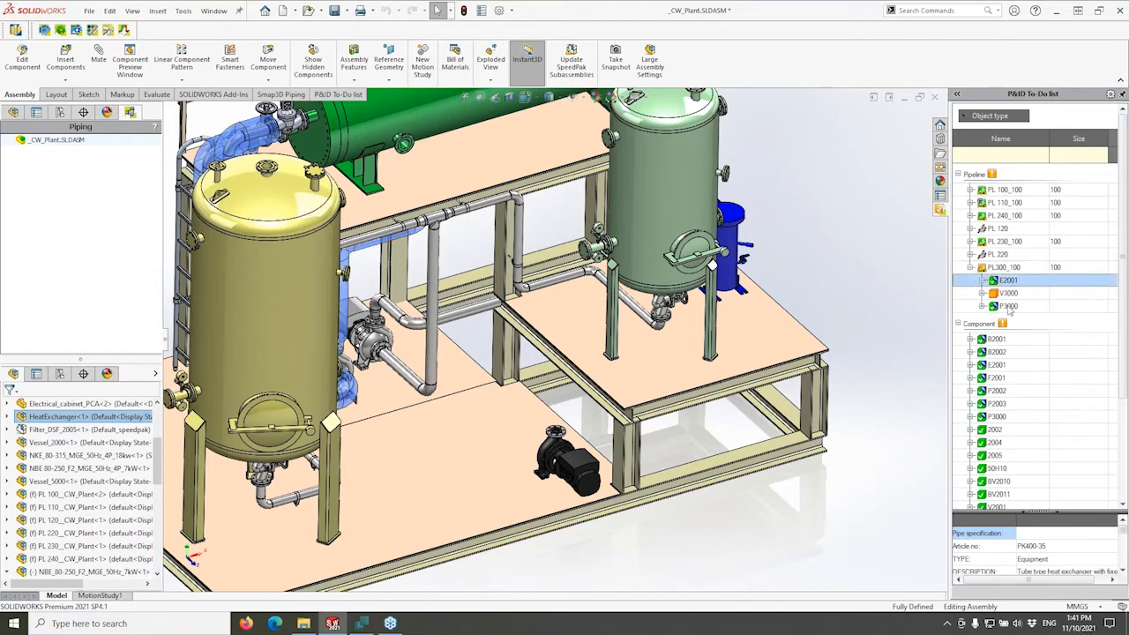
{"action": "left_click", "coordinate": [1008, 306]}
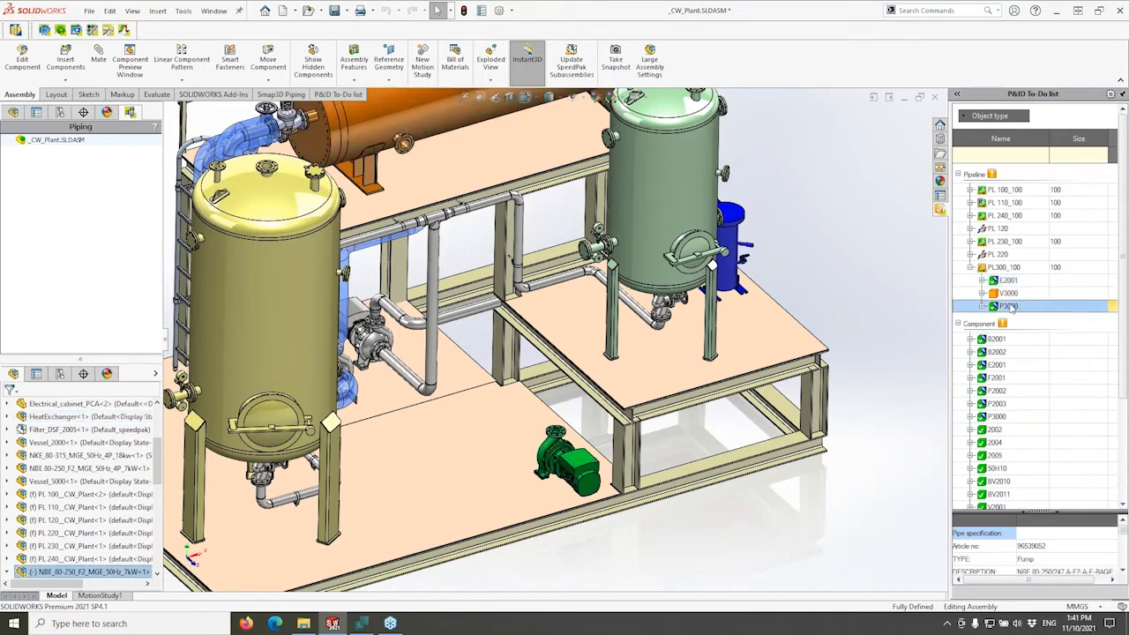
{"action": "left_click", "coordinate": [1008, 293]}
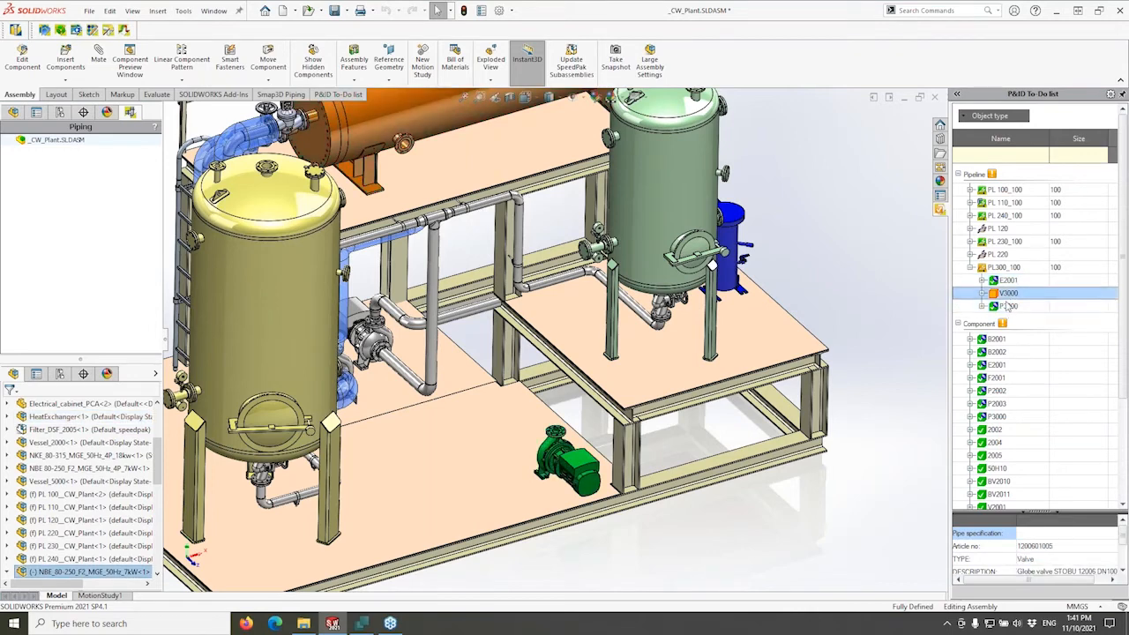
{"action": "left_click", "coordinate": [1011, 269]}
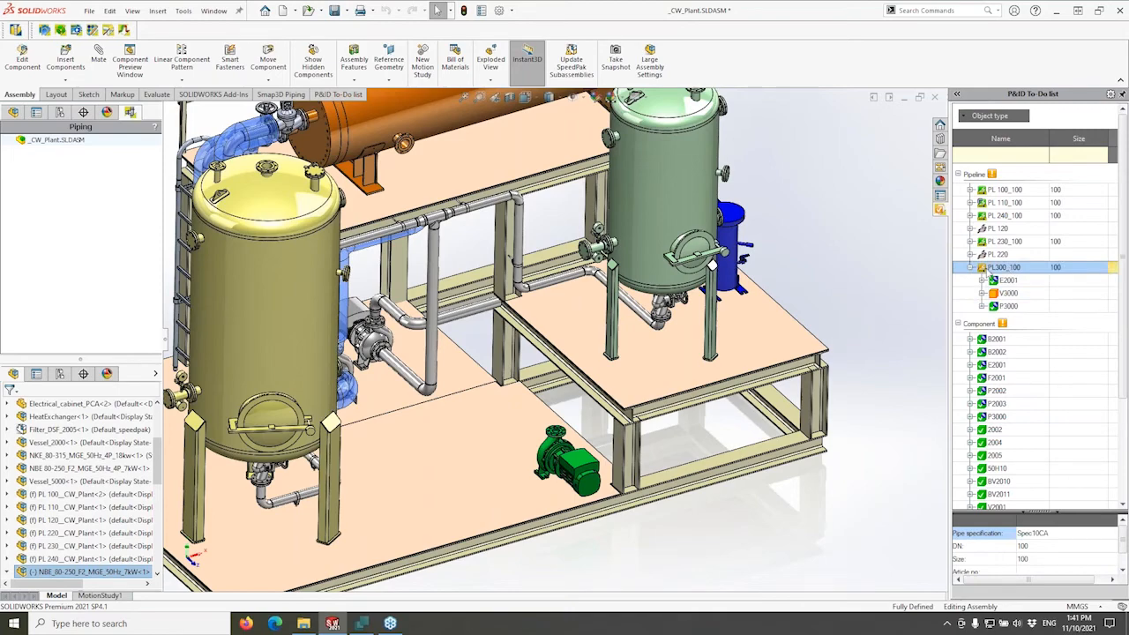
{"action": "left_click", "coordinate": [841, 228]}
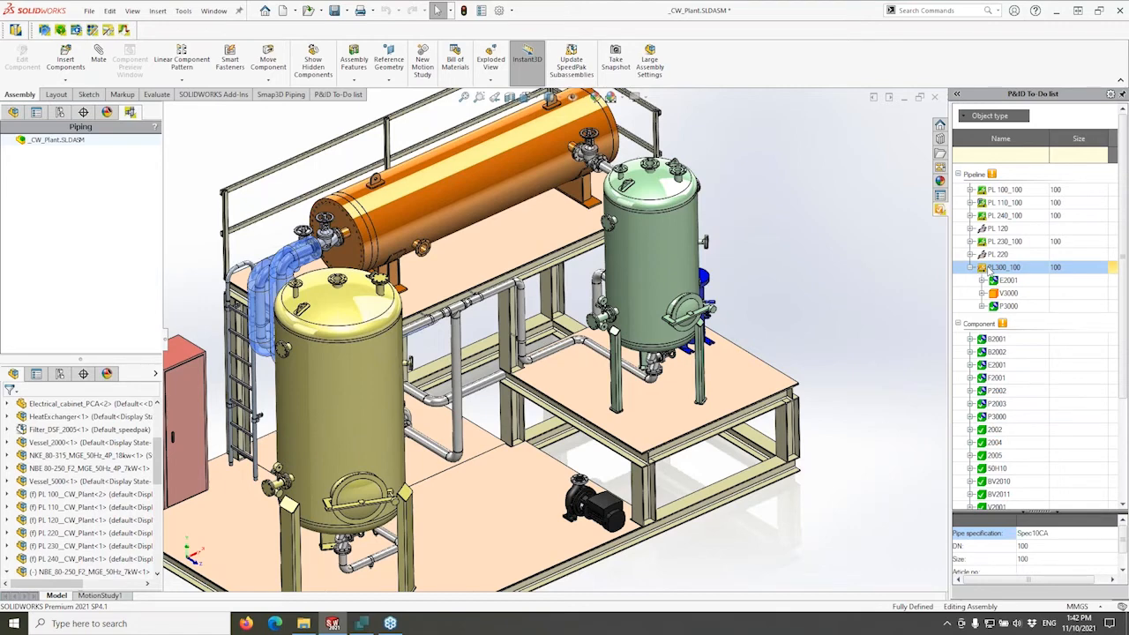
{"action": "right_click", "coordinate": [988, 270]}
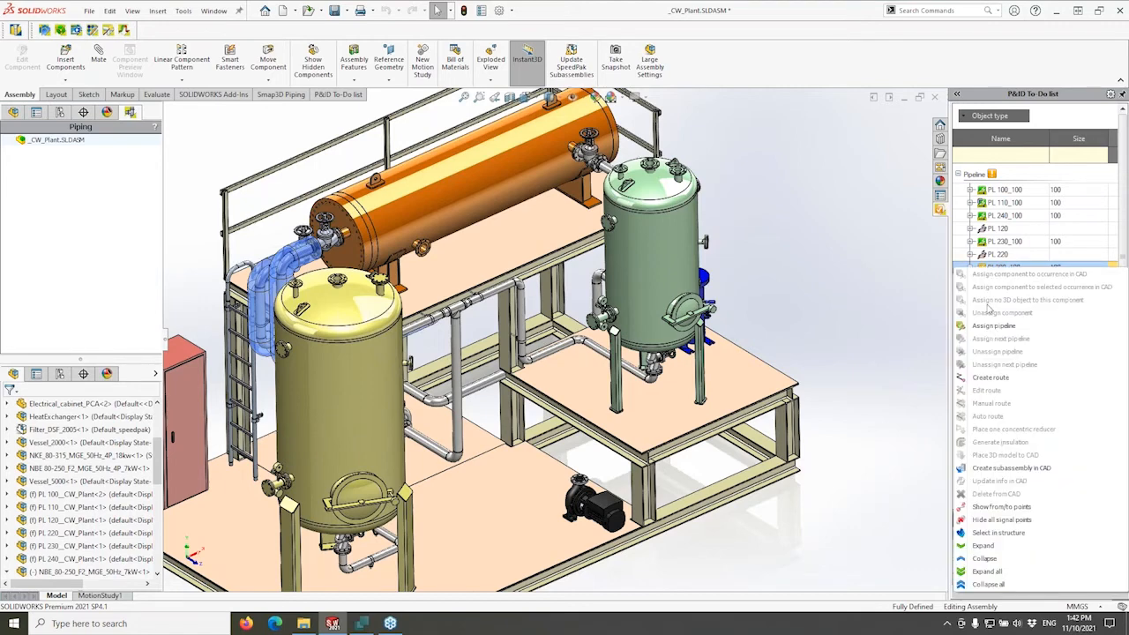
{"action": "left_click", "coordinate": [988, 508]}
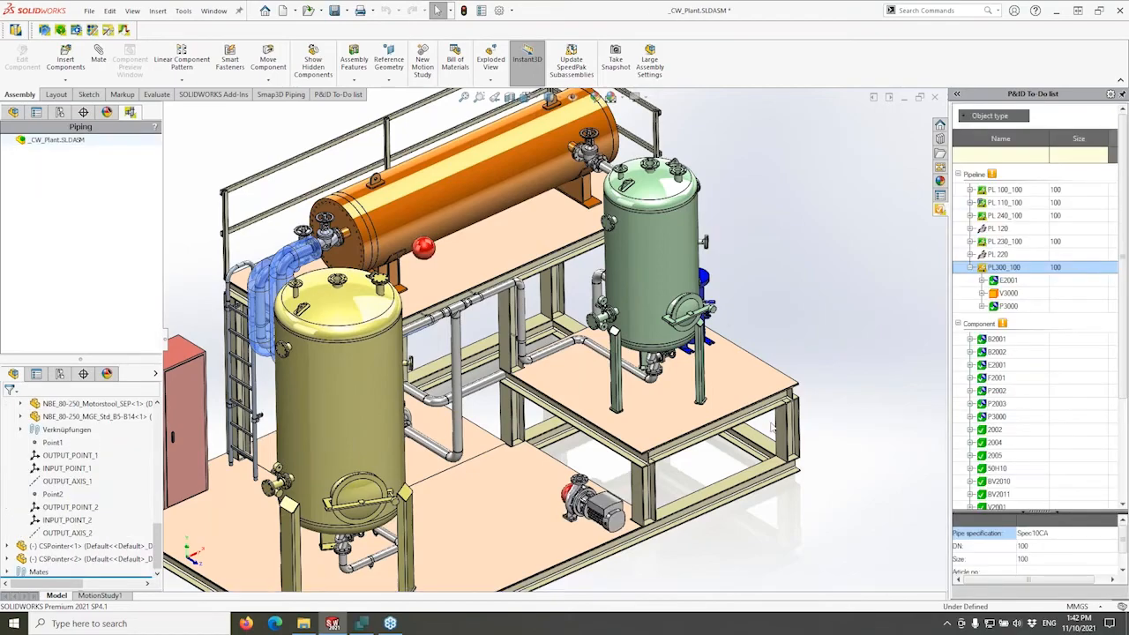
{"action": "middle_click_drag", "start_coordinate": [730, 412], "coordinate": [729, 412]}
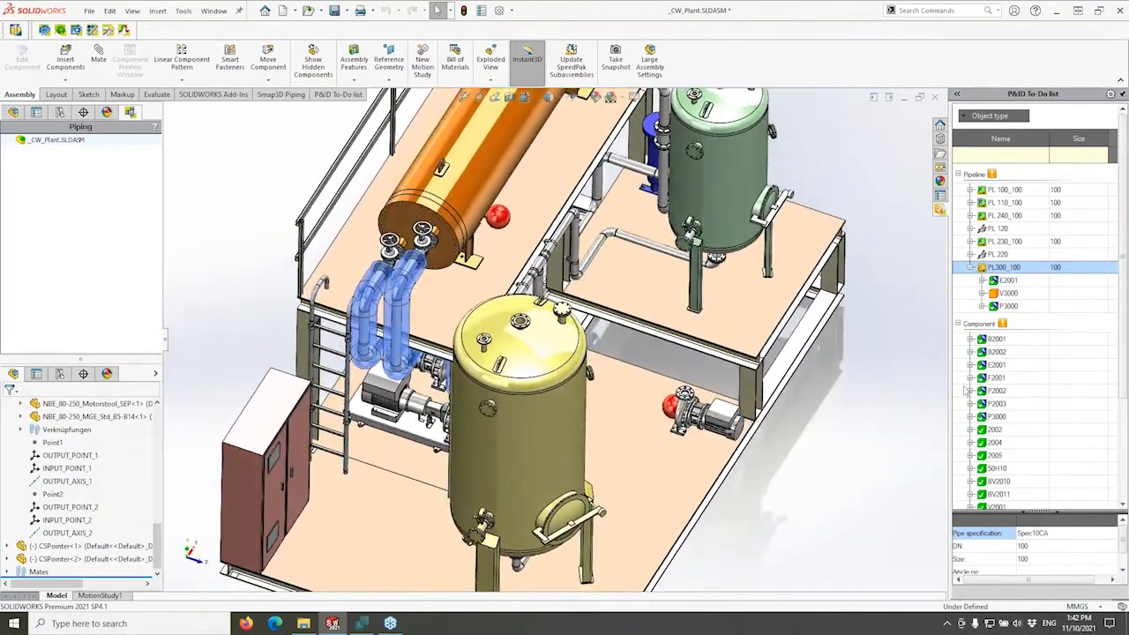
{"action": "right_click", "coordinate": [994, 270]}
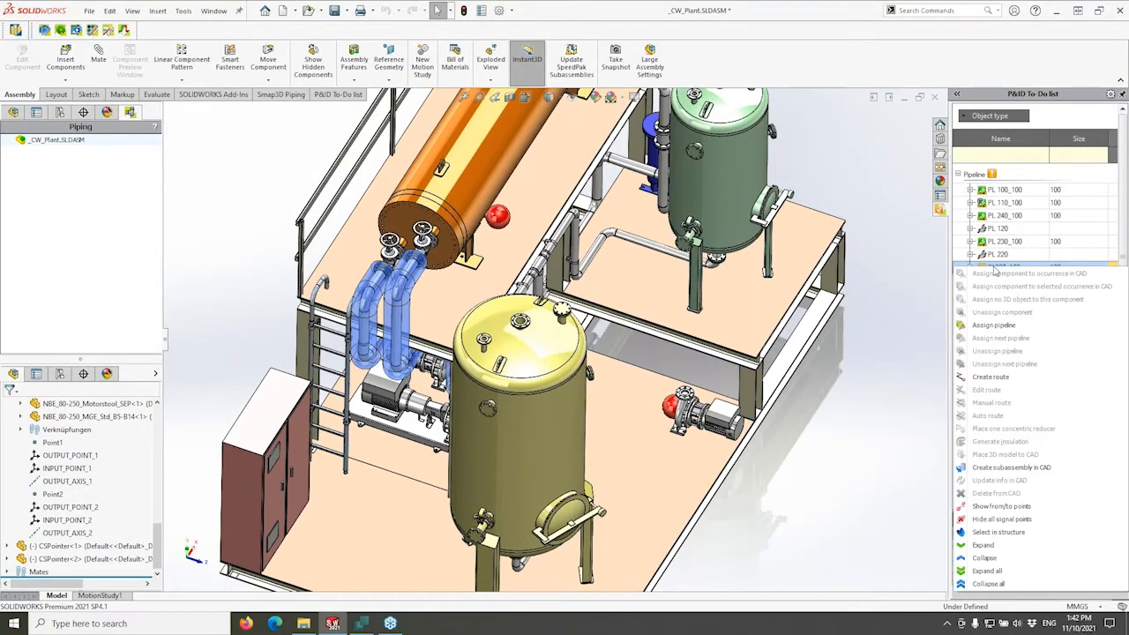
{"action": "left_click", "coordinate": [992, 519]}
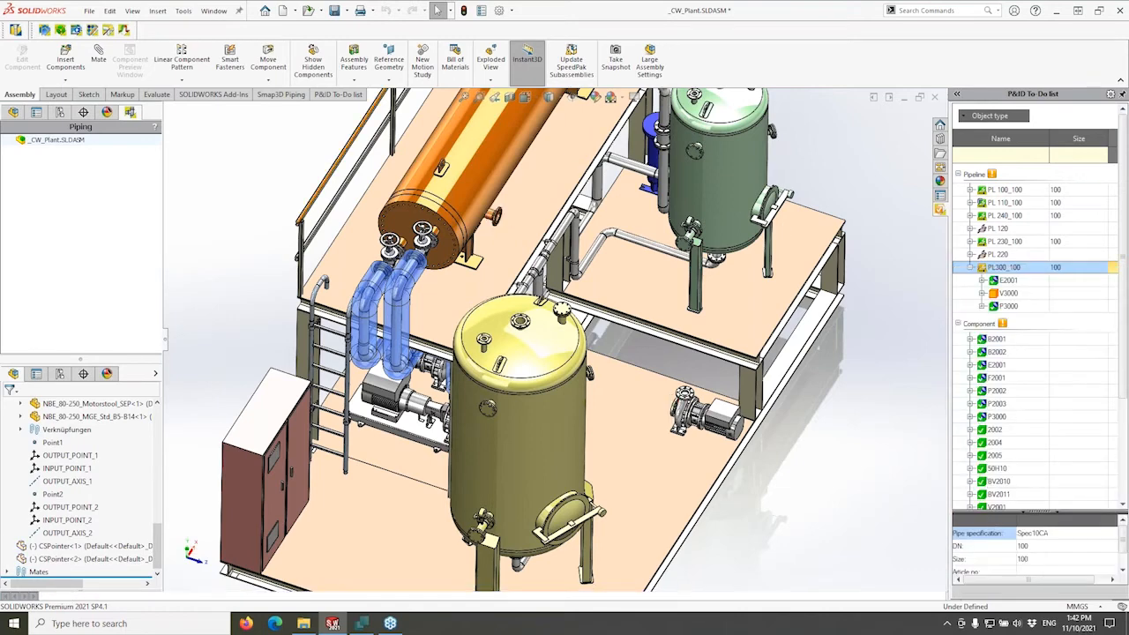
{"action": "left_click", "coordinate": [335, 96]}
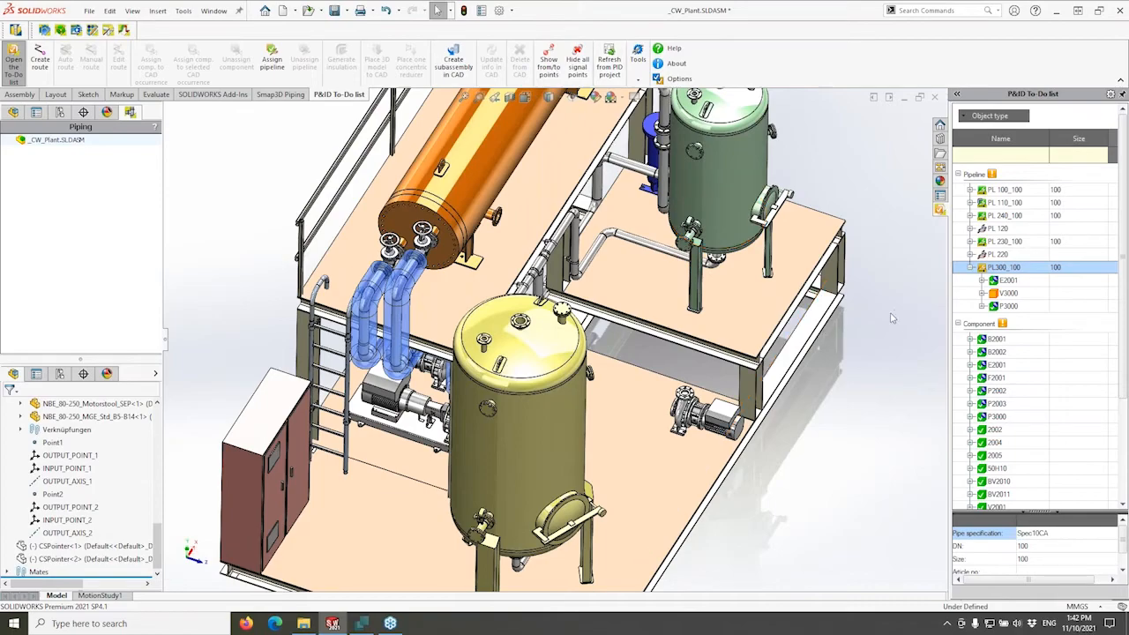
{"action": "middle_click_drag", "start_coordinate": [892, 318], "coordinate": [944, 269]}
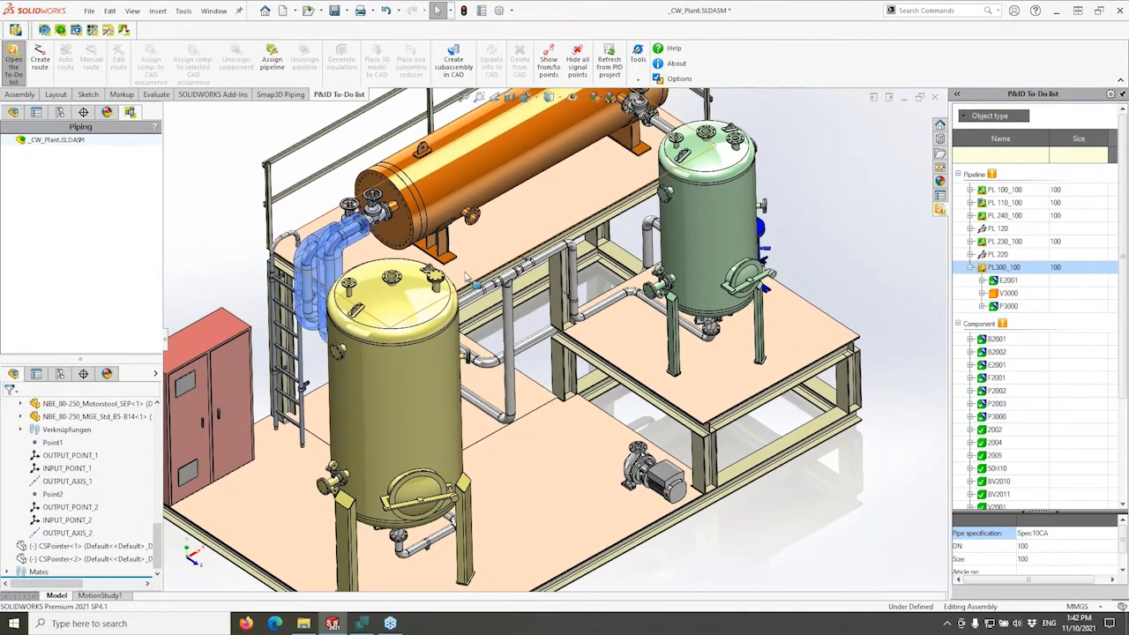
Collapse the assembly tree, highlight pipelines PL 100, 110, 120, 220, 230 and 240, then deselect.
{"action": "right_click", "coordinate": [7, 449]}
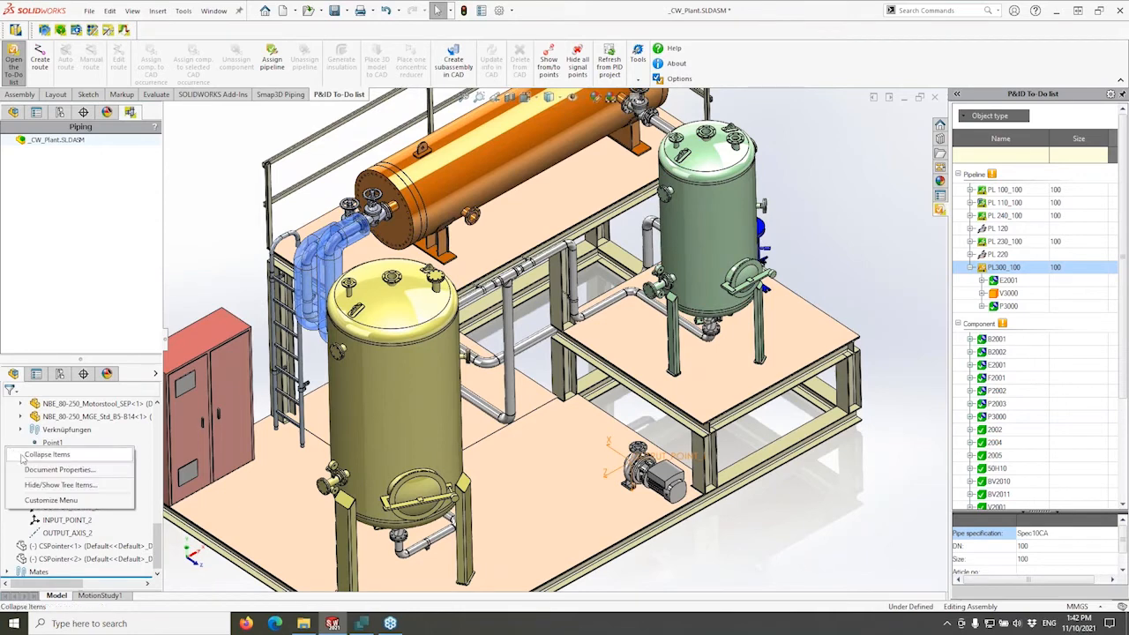
{"action": "left_click", "coordinate": [44, 455]}
{"action": "left_click", "coordinate": [53, 457]}
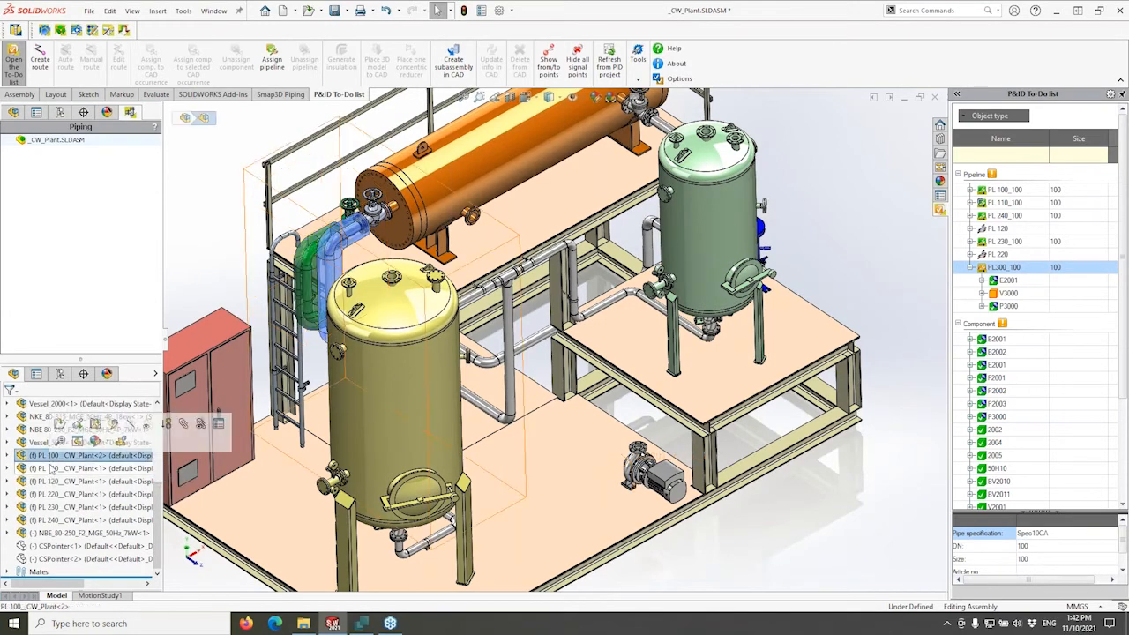
{"action": "left_click", "coordinate": [49, 469]}
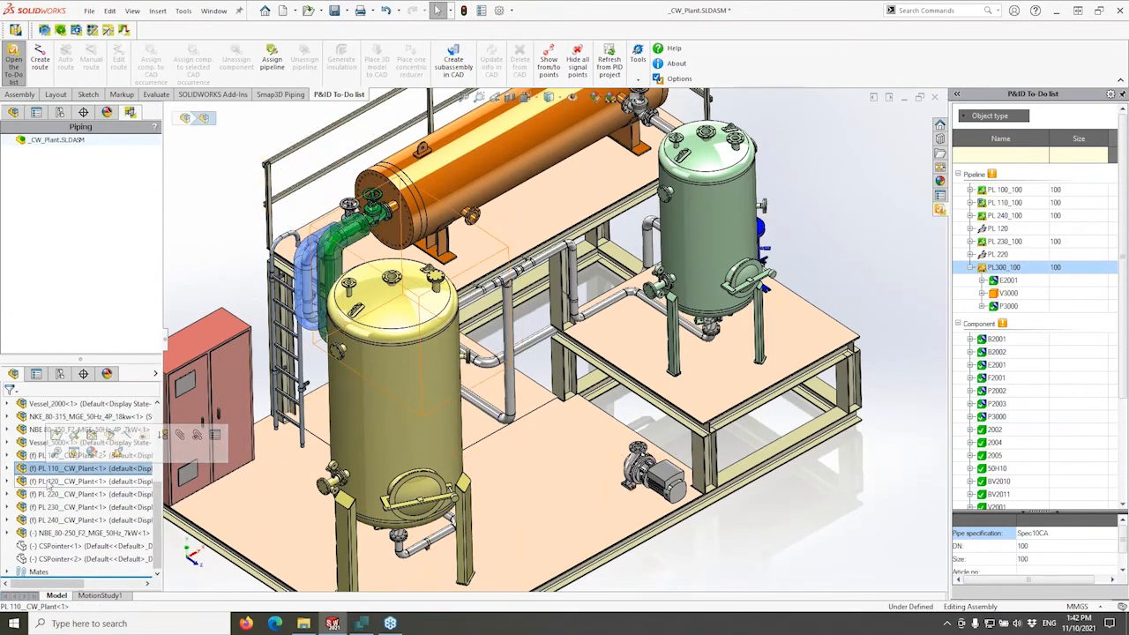
{"action": "left_click", "coordinate": [39, 495]}
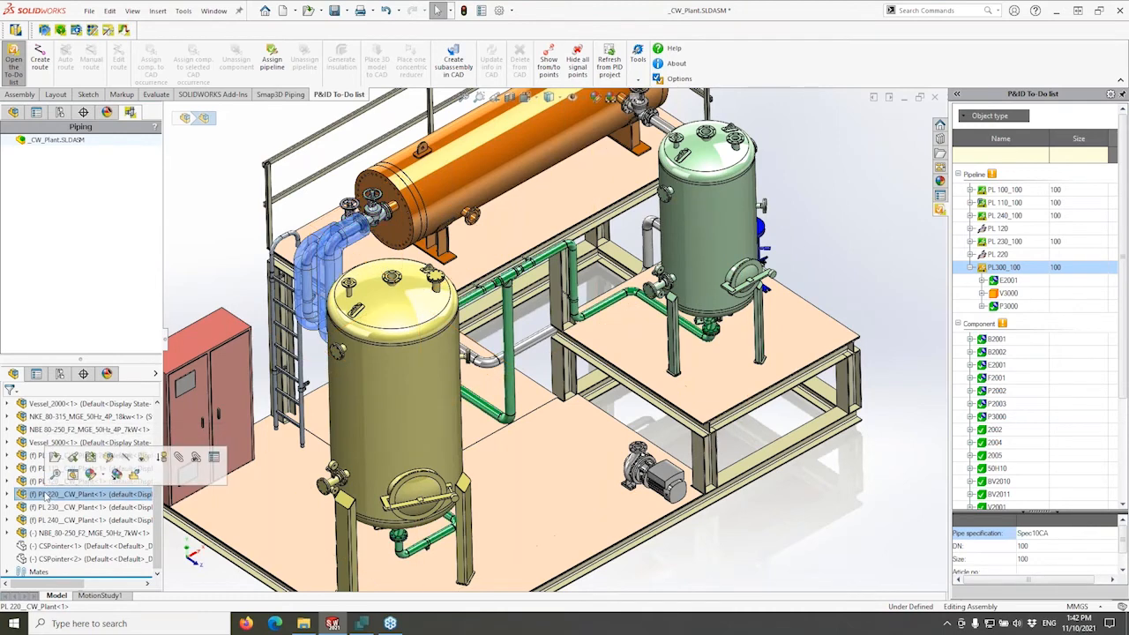
{"action": "left_click", "coordinate": [43, 507]}
{"action": "left_click", "coordinate": [48, 520]}
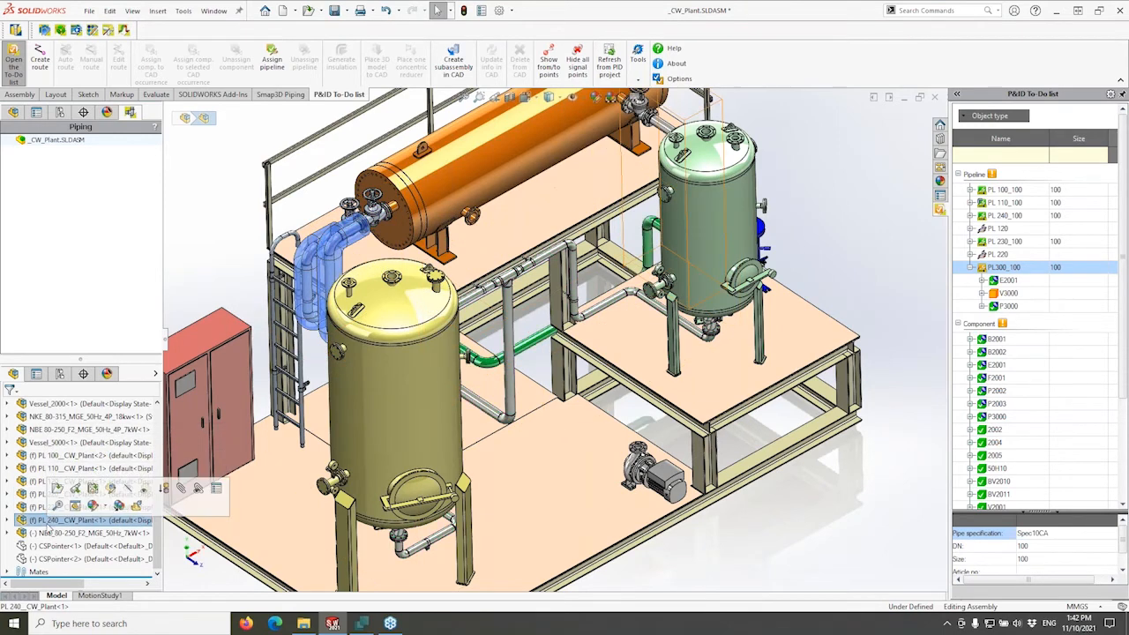
{"action": "left_click", "coordinate": [39, 482]}
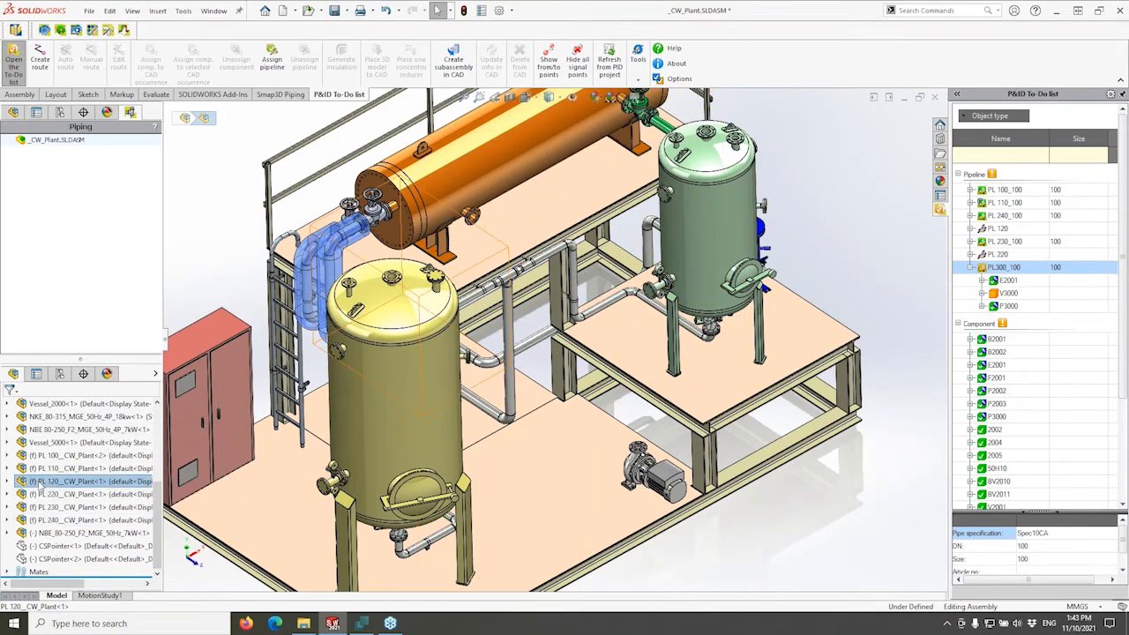
{"action": "left_click", "coordinate": [40, 495]}
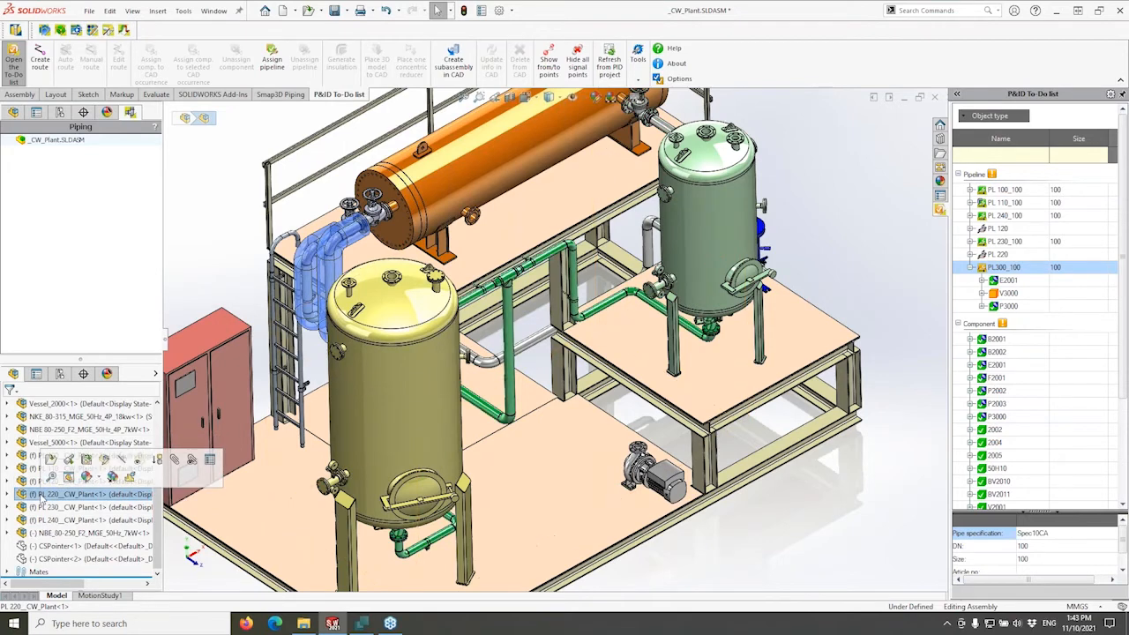
{"action": "left_click", "coordinate": [222, 215]}
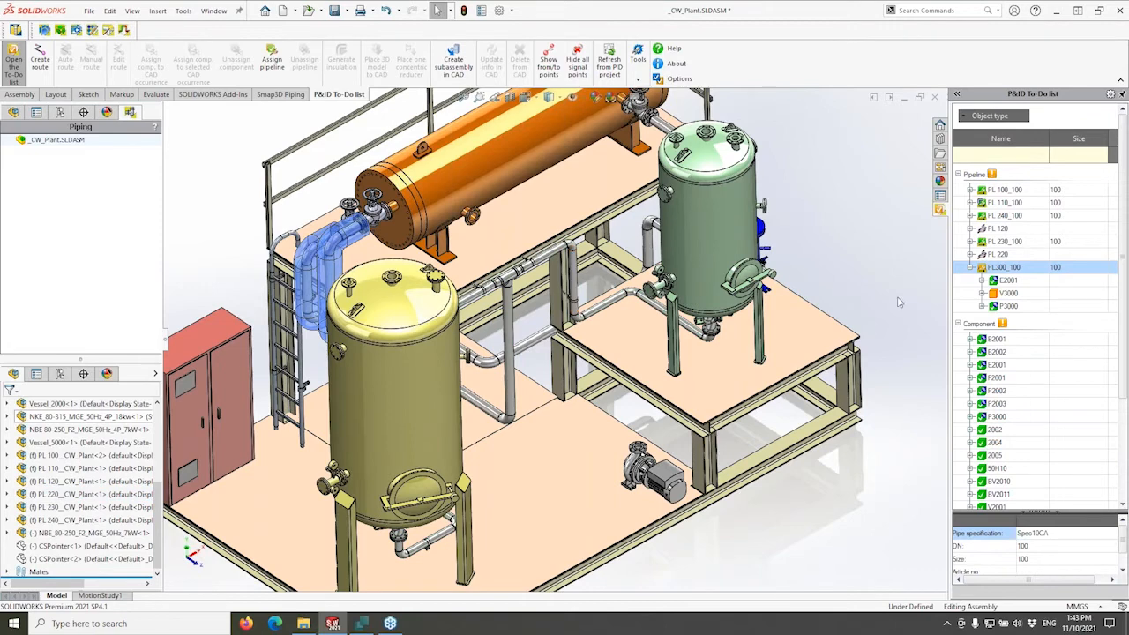
Create the PL300_100 route in a new sub-assembly and expand the new PL300 node.
{"action": "right_click", "coordinate": [1001, 271]}
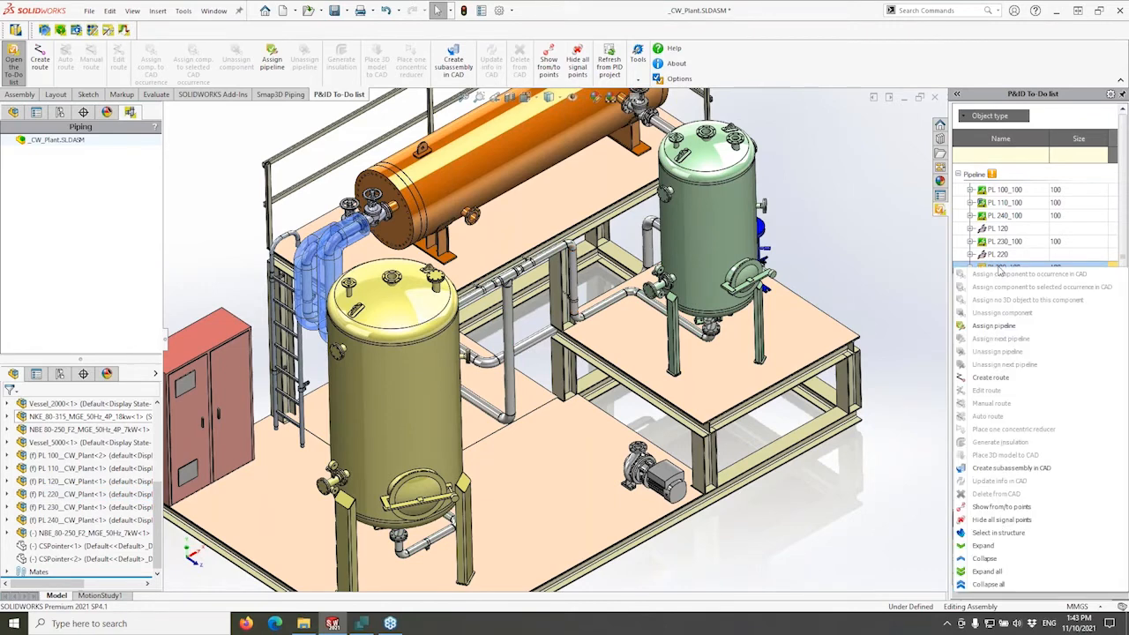
{"action": "left_click", "coordinate": [991, 378]}
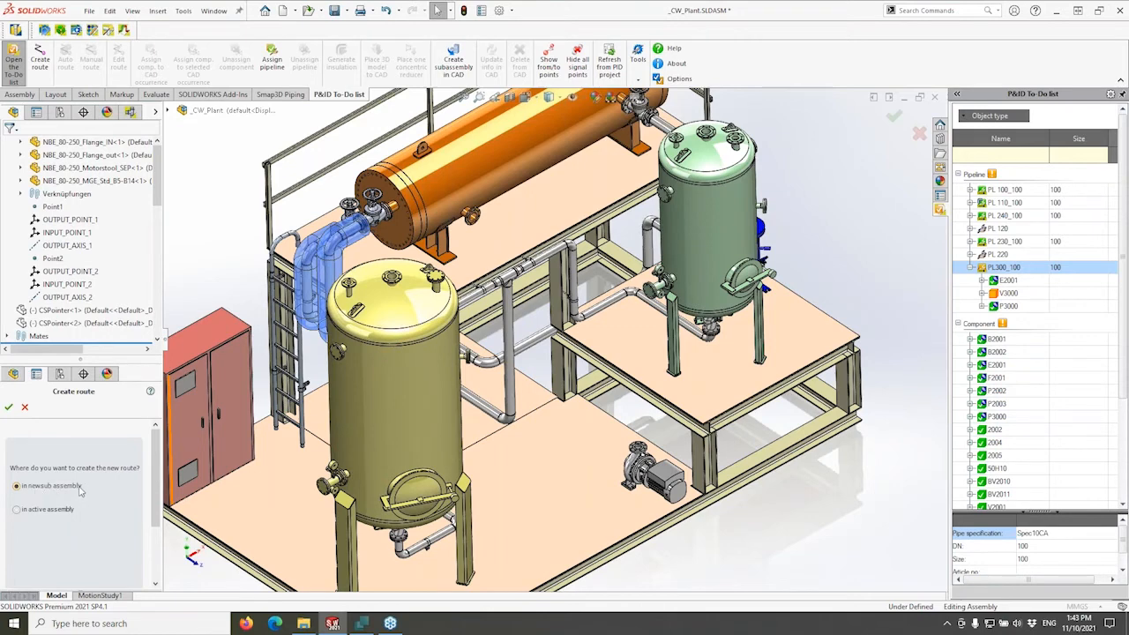
{"action": "left_click", "coordinate": [7, 408]}
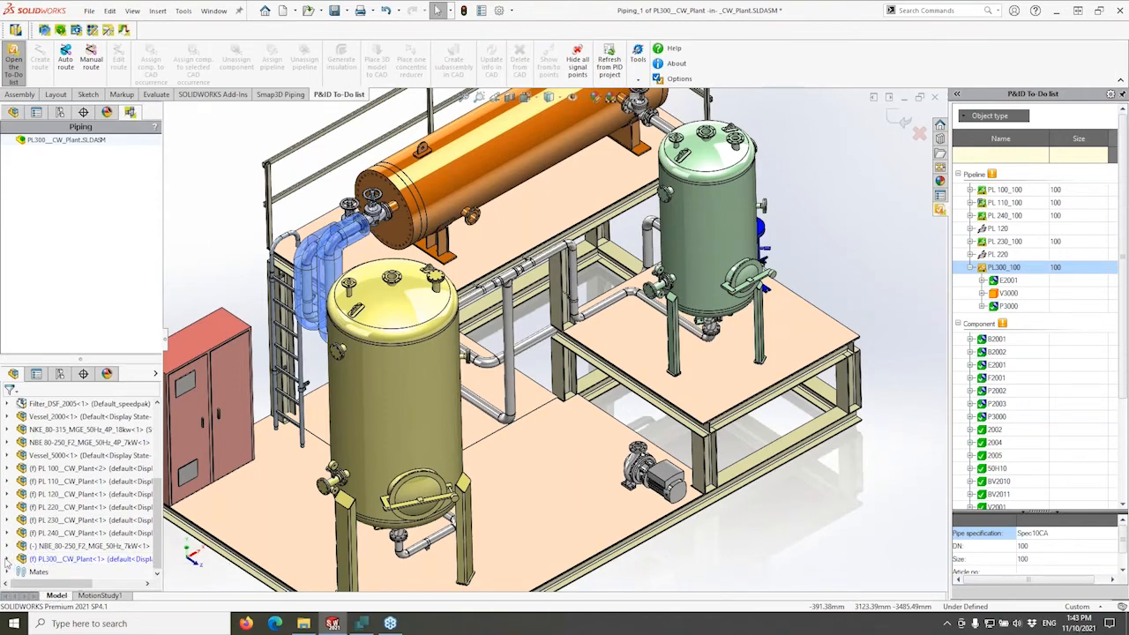
{"action": "left_click", "coordinate": [8, 559]}
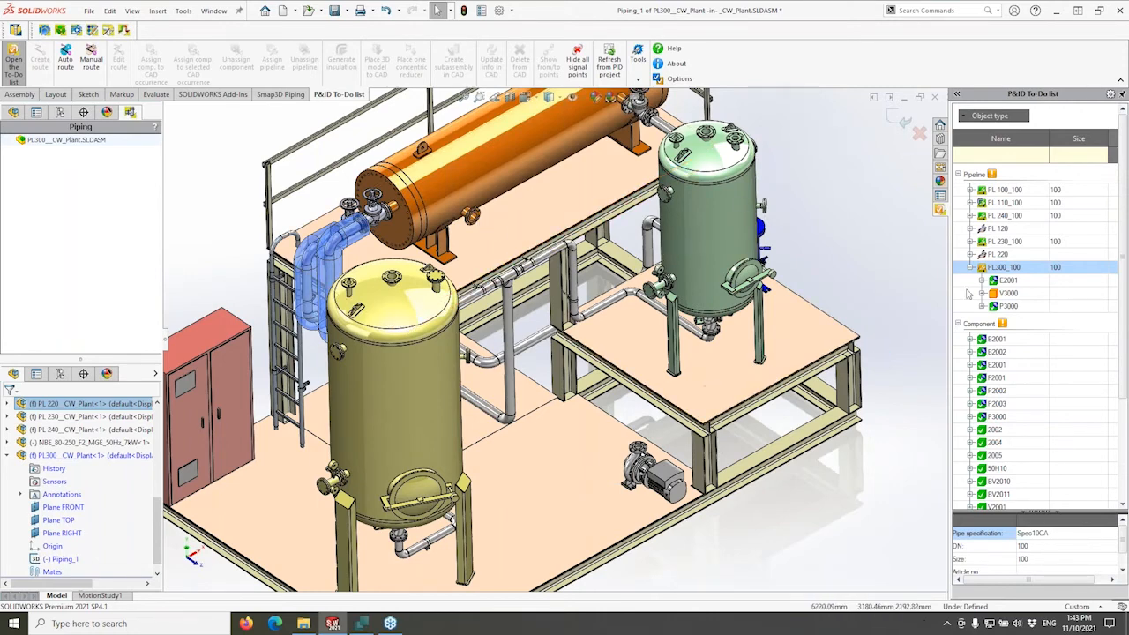
{"action": "right_click", "coordinate": [998, 271]}
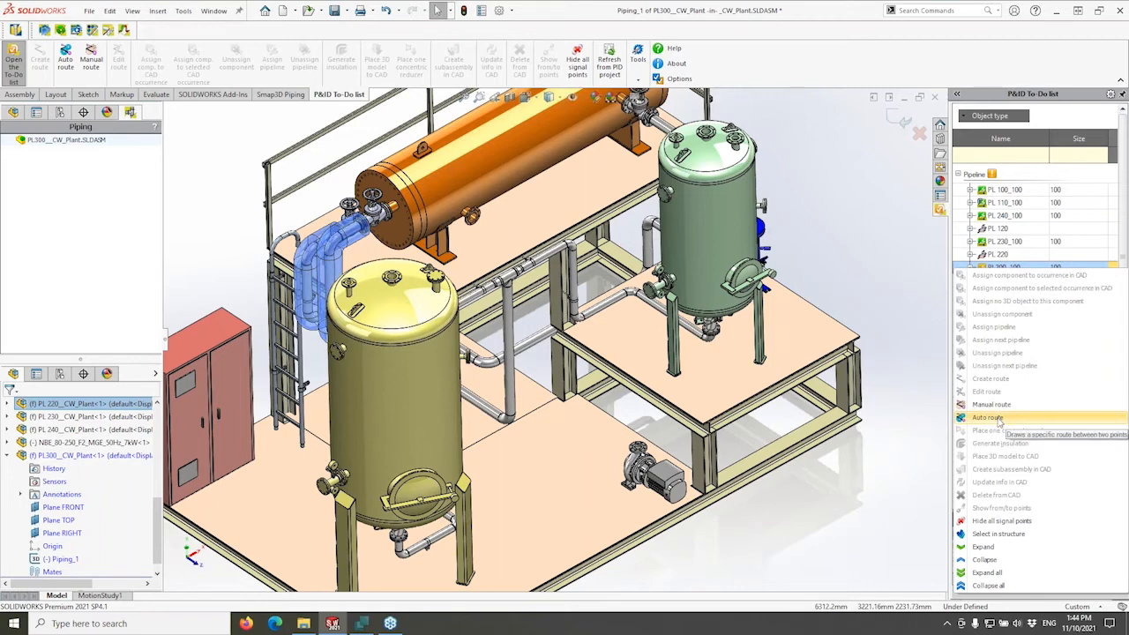
Start an automatic route from the heat exchanger outlet flange to the pump flange.
{"action": "left_click", "coordinate": [988, 417]}
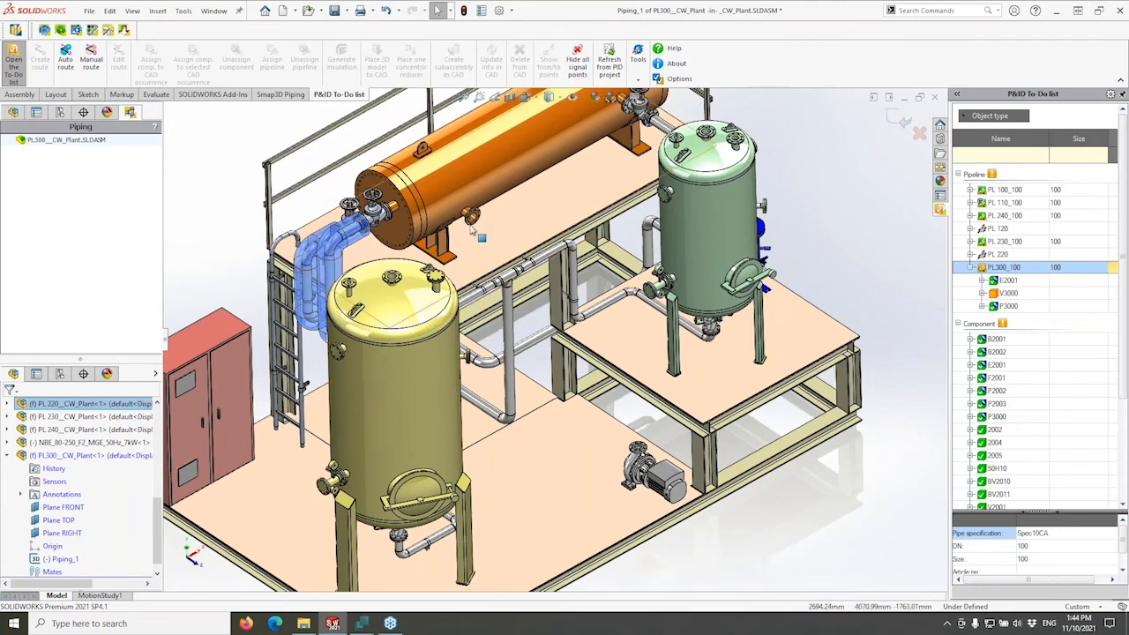
{"action": "key", "text": "g"}
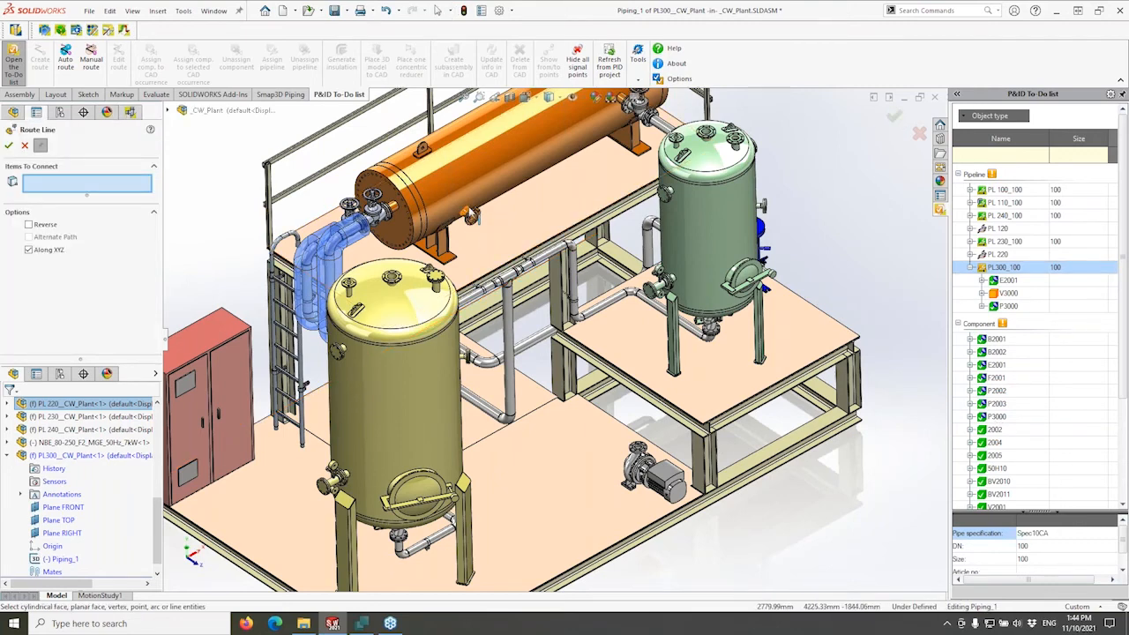
{"action": "scroll", "coordinate": [494, 243], "scroll_direction": "down", "scroll_amount": 2}
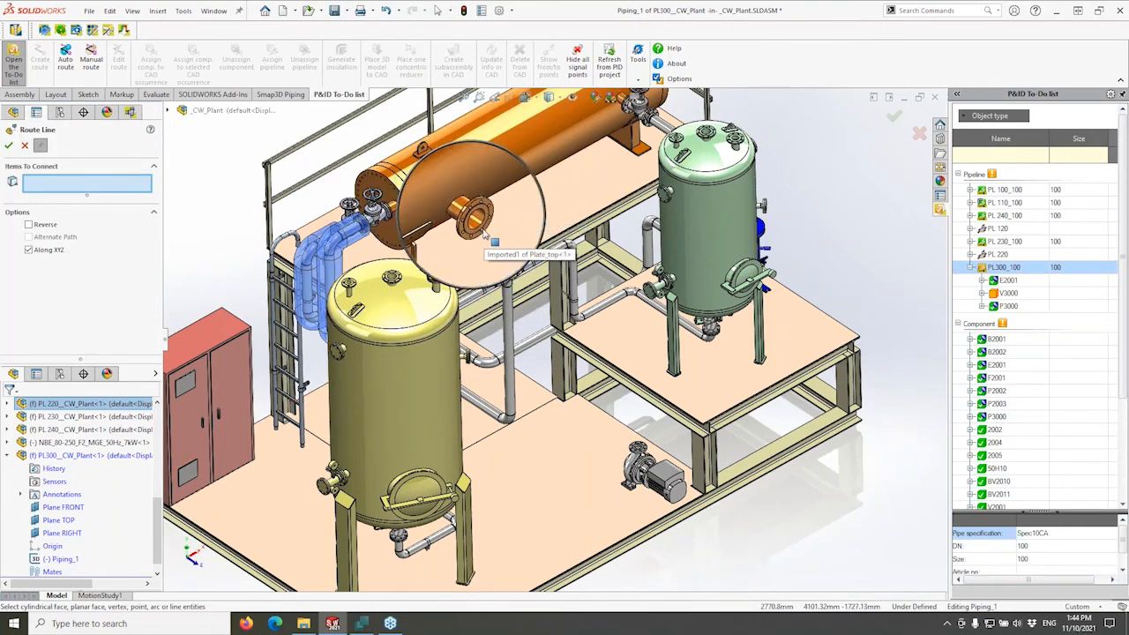
{"action": "left_click", "coordinate": [485, 229]}
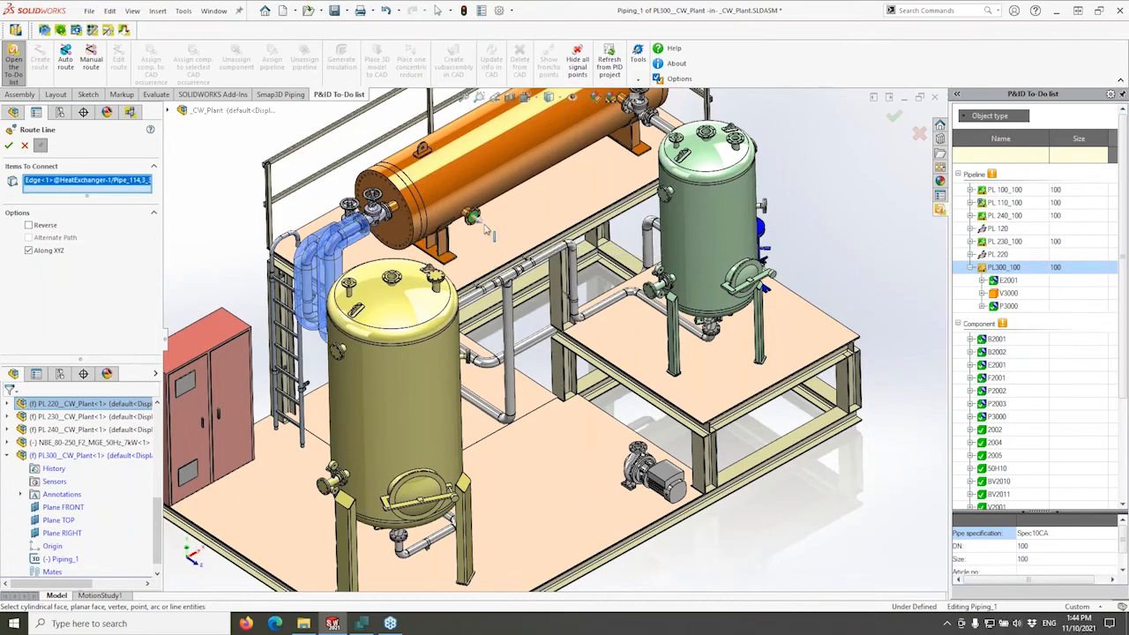
{"action": "middle_click_drag", "start_coordinate": [494, 236], "coordinate": [496, 238]}
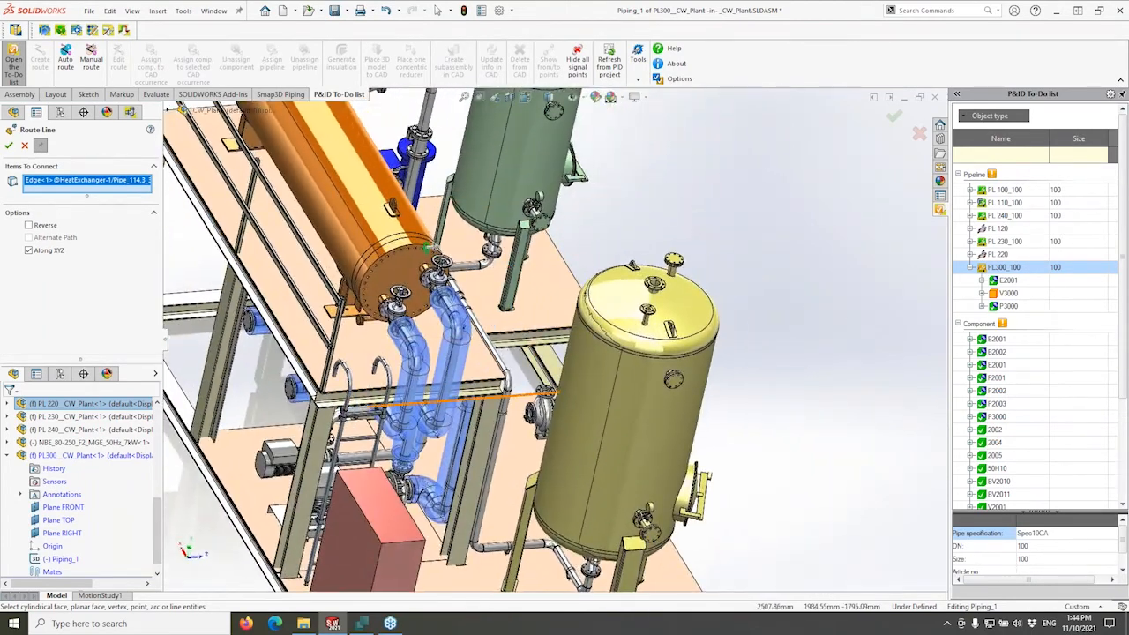
{"action": "key", "text": "g"}
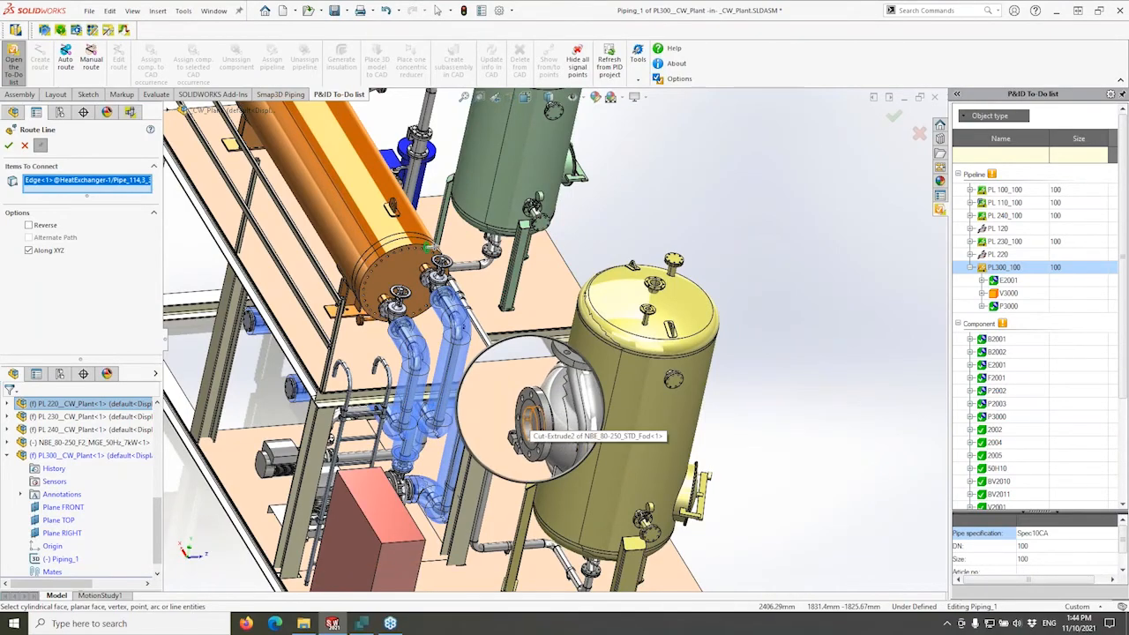
{"action": "left_click", "coordinate": [532, 420]}
Shift the bend position, keep orthogonal Along XYZ bends, and accept the route line.
{"action": "middle_click_drag", "start_coordinate": [540, 416], "coordinate": [565, 376]}
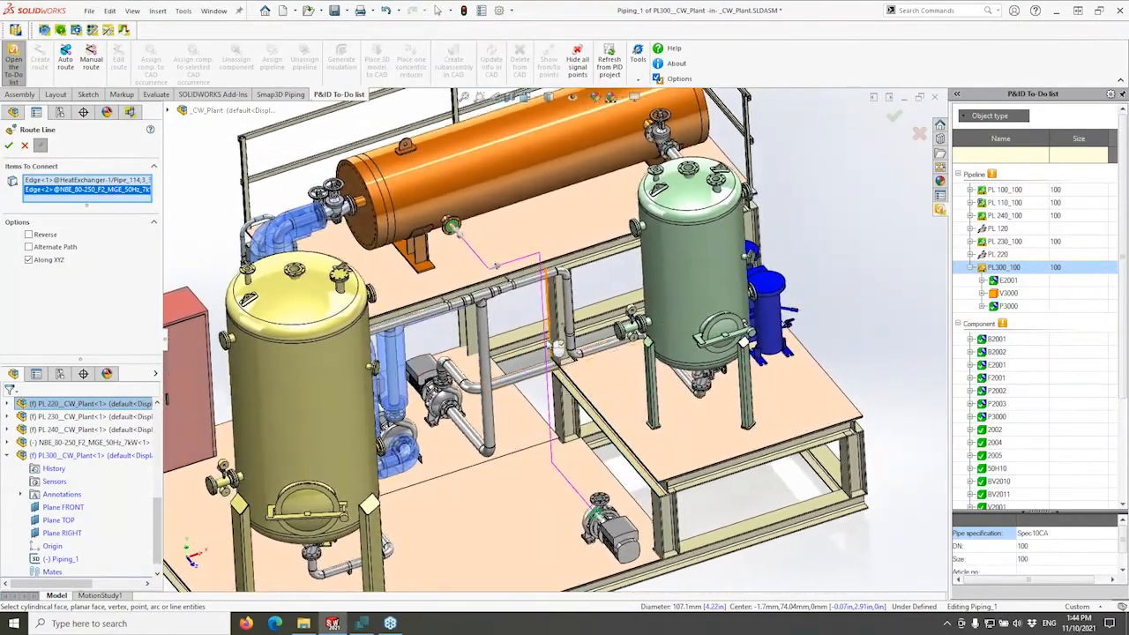
{"action": "left_click_drag", "start_coordinate": [540, 305], "coordinate": [492, 312]}
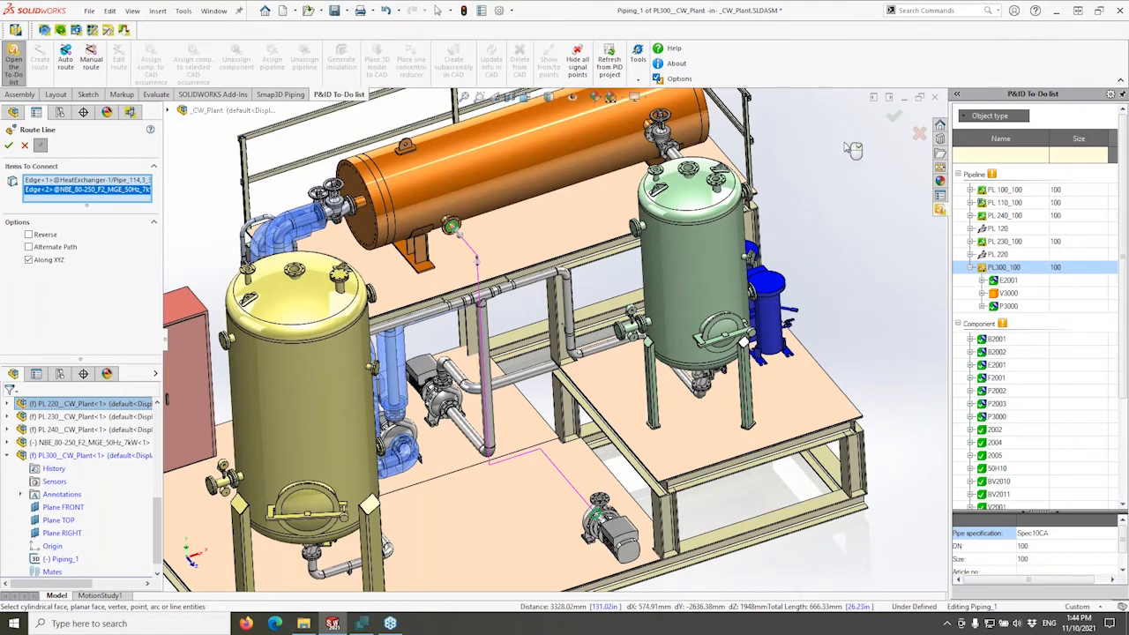
{"action": "left_click", "coordinate": [29, 261]}
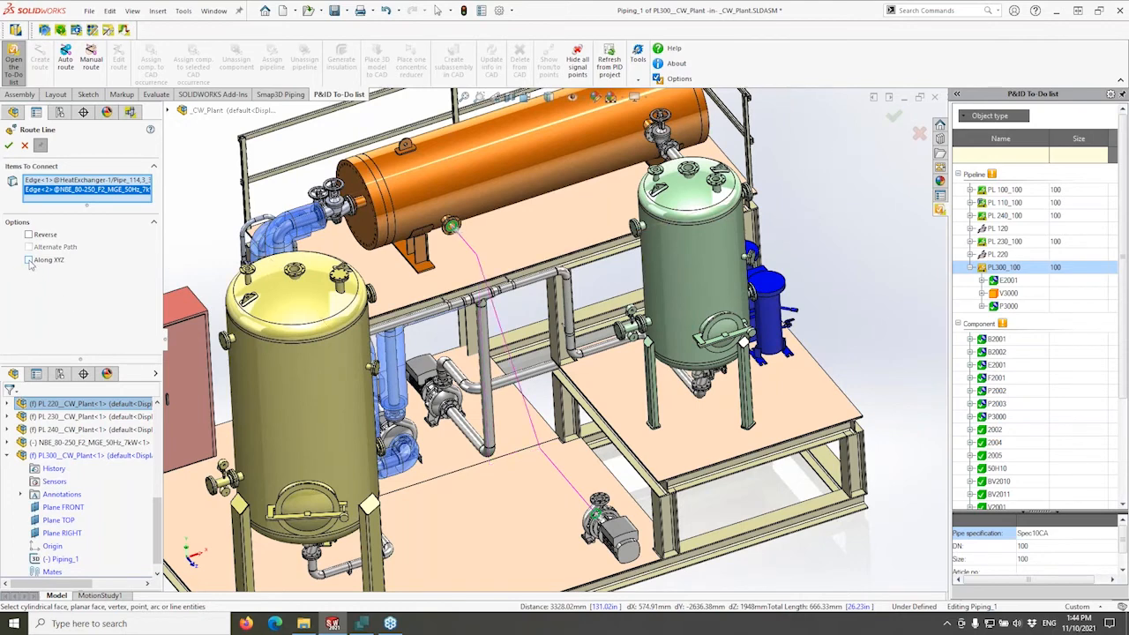
{"action": "left_click", "coordinate": [29, 260]}
{"action": "left_click", "coordinate": [893, 117]}
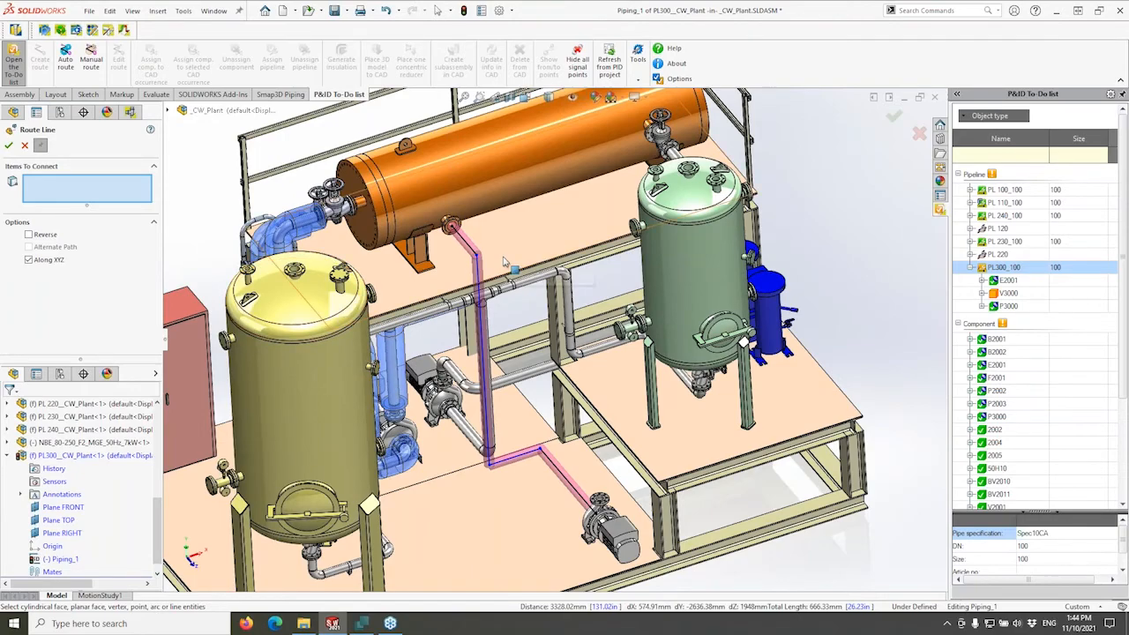
{"action": "middle_click_drag", "start_coordinate": [532, 294], "coordinate": [550, 321]}
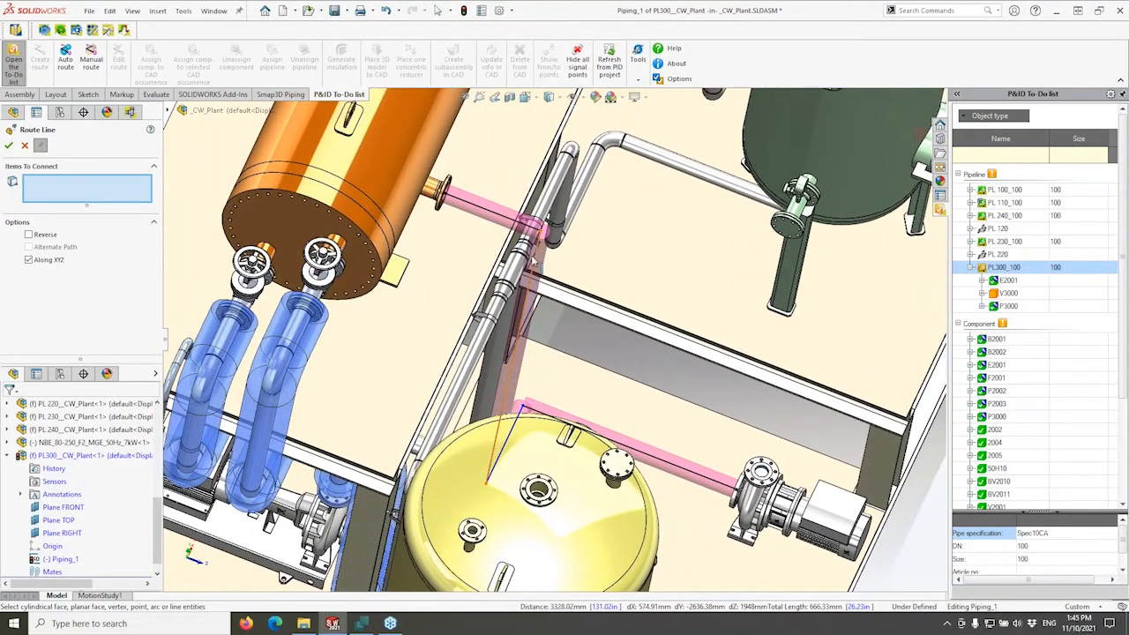
{"action": "left_click", "coordinate": [525, 338]}
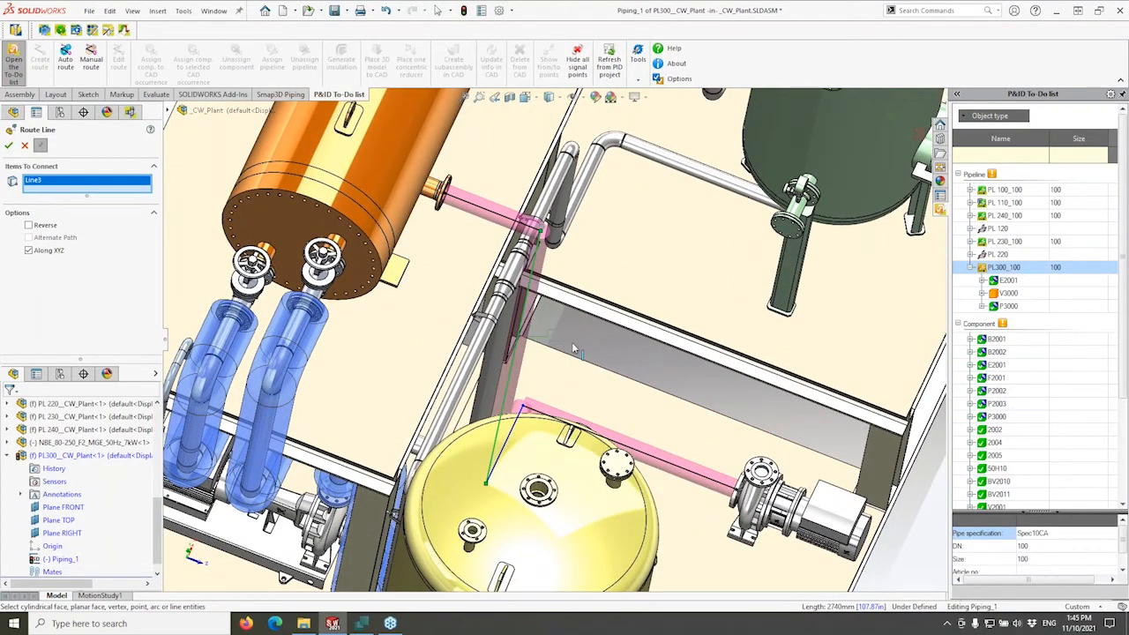
Finish the route line and nudge the new route line slightly.
{"action": "left_click", "coordinate": [26, 146]}
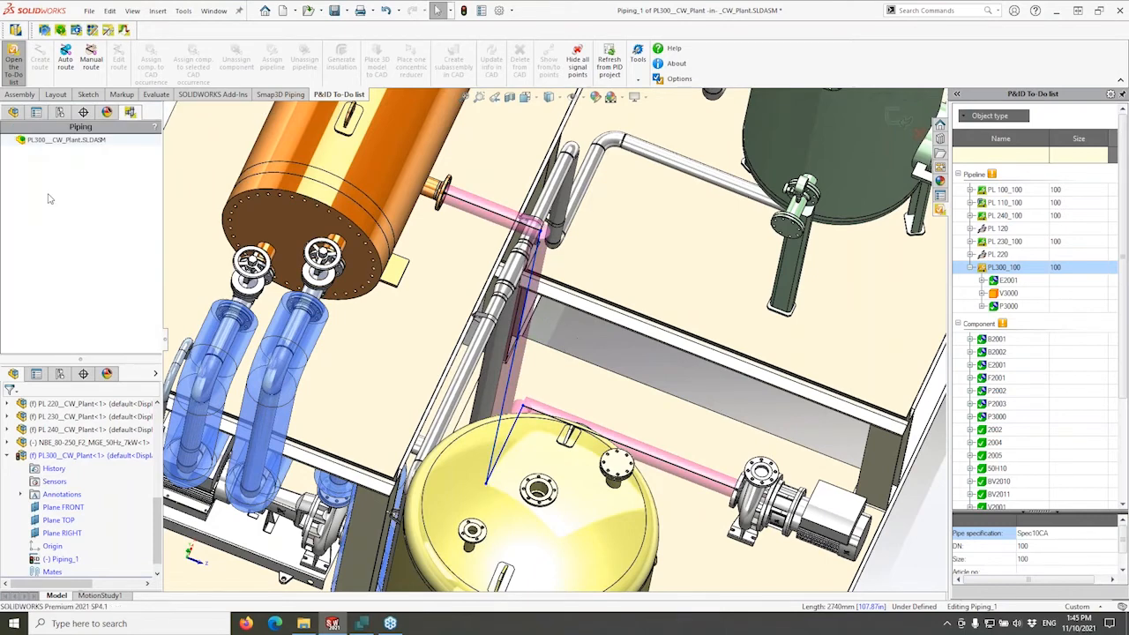
{"action": "left_click", "coordinate": [542, 337]}
{"action": "left_click_drag", "start_coordinate": [541, 334], "coordinate": [553, 340]}
{"action": "middle_click_drag", "start_coordinate": [681, 419], "coordinate": [624, 353]}
{"action": "key", "text": "Escape"}
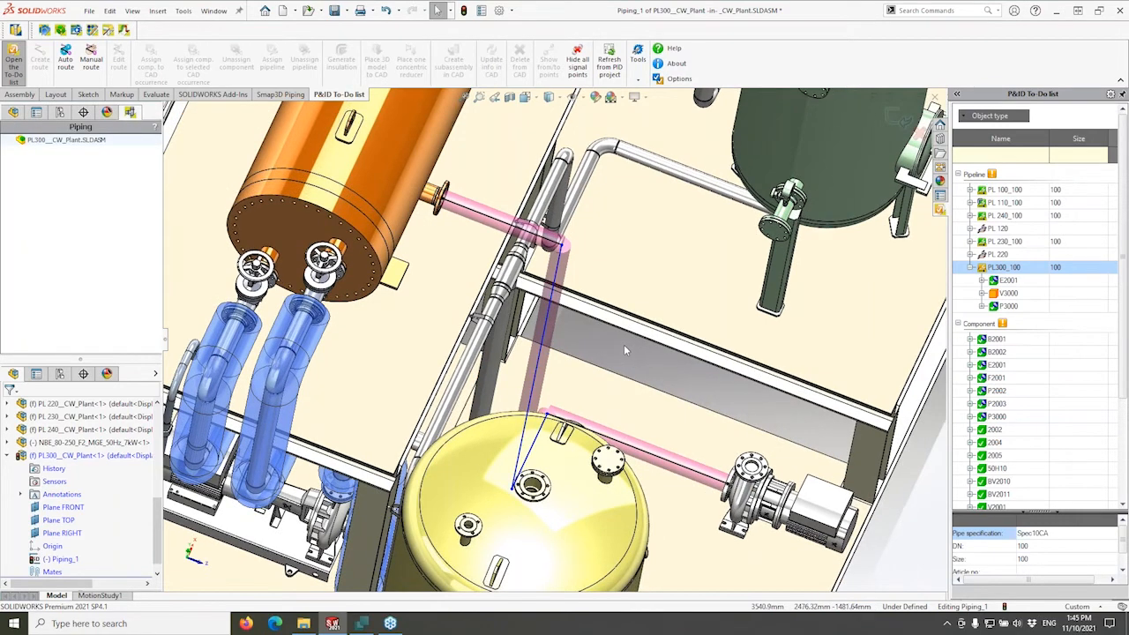
Dimension the leg leaving the heat exchanger to 800 mm and exit route editing.
{"action": "right_click_drag", "start_coordinate": [624, 351], "coordinate": [587, 271]}
{"action": "left_click", "coordinate": [532, 231]}
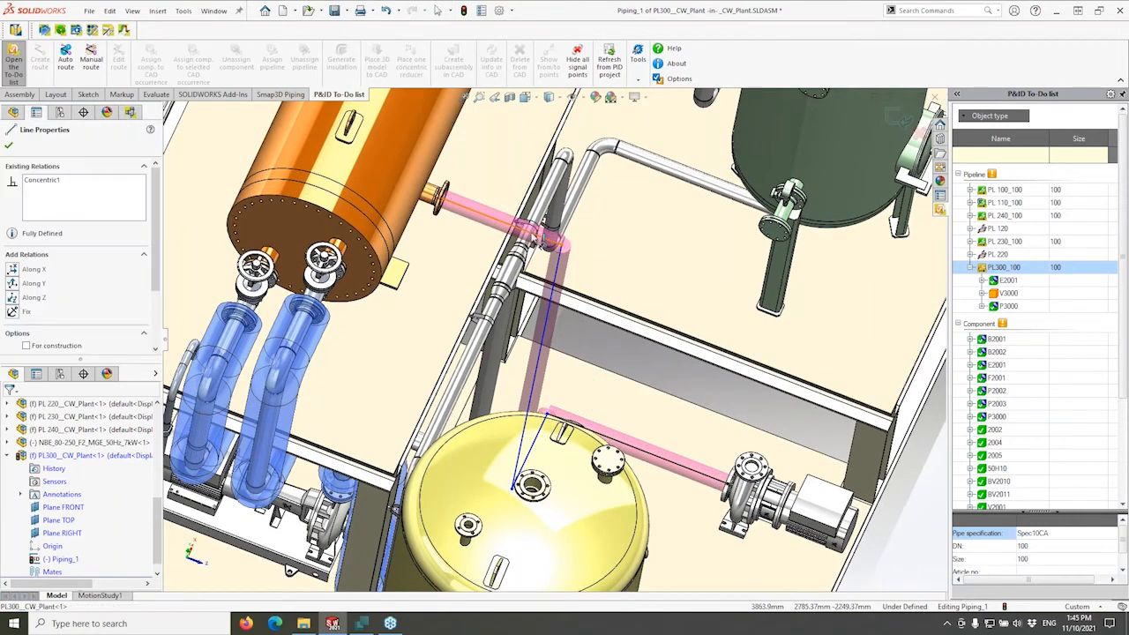
{"action": "left_click", "coordinate": [575, 329]}
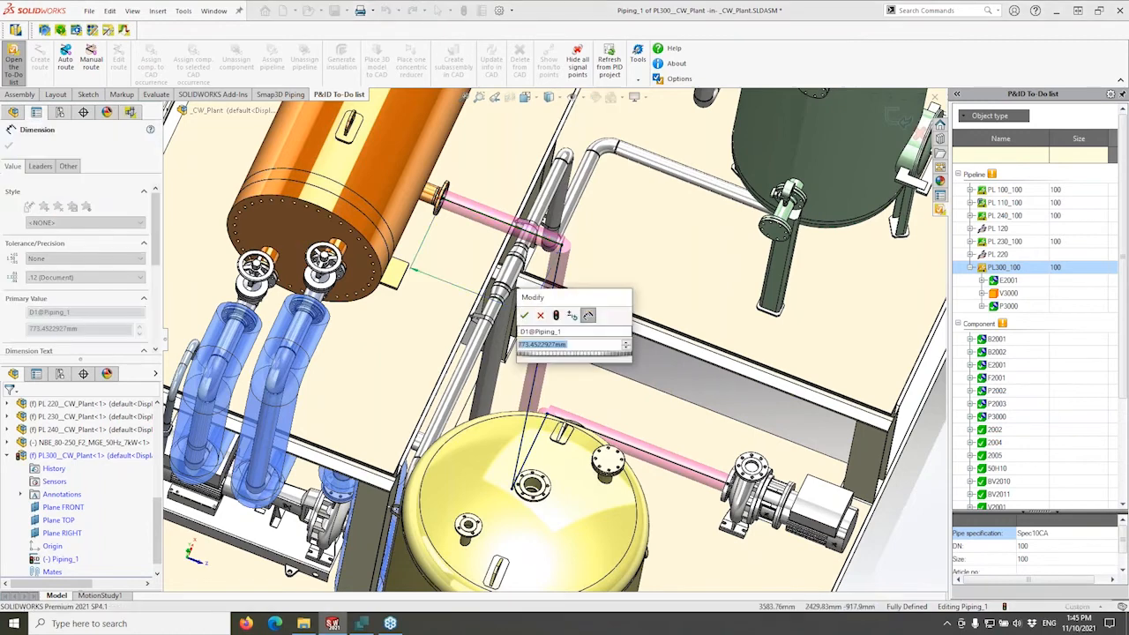
{"action": "type", "text": "800"}
{"action": "key", "text": "Return"}
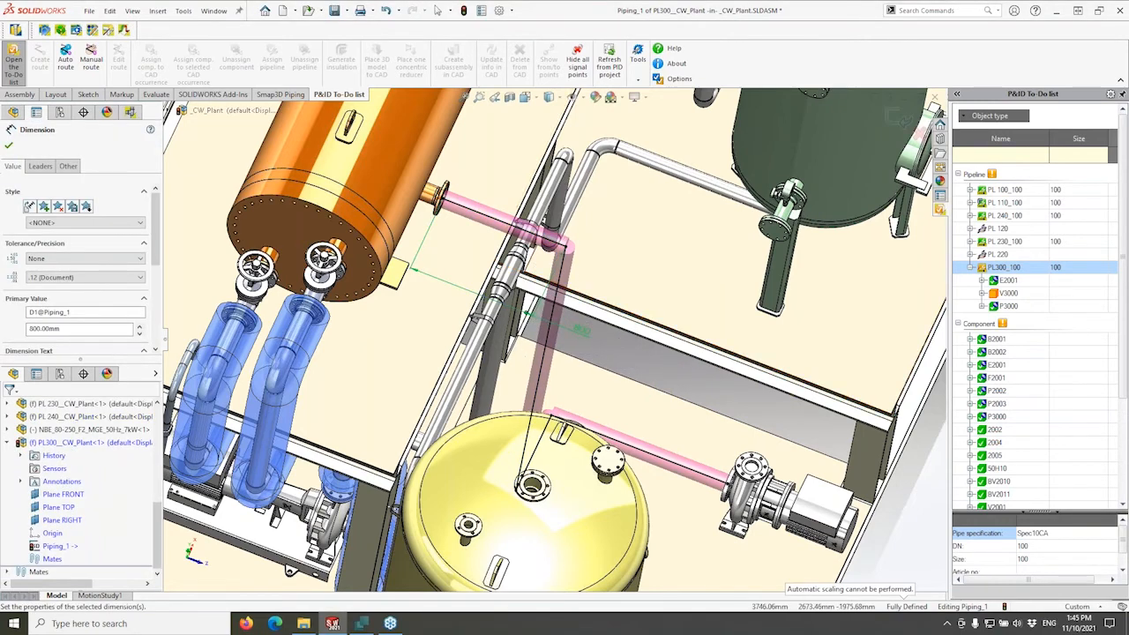
{"action": "middle_click_drag", "start_coordinate": [551, 293], "coordinate": [623, 370]}
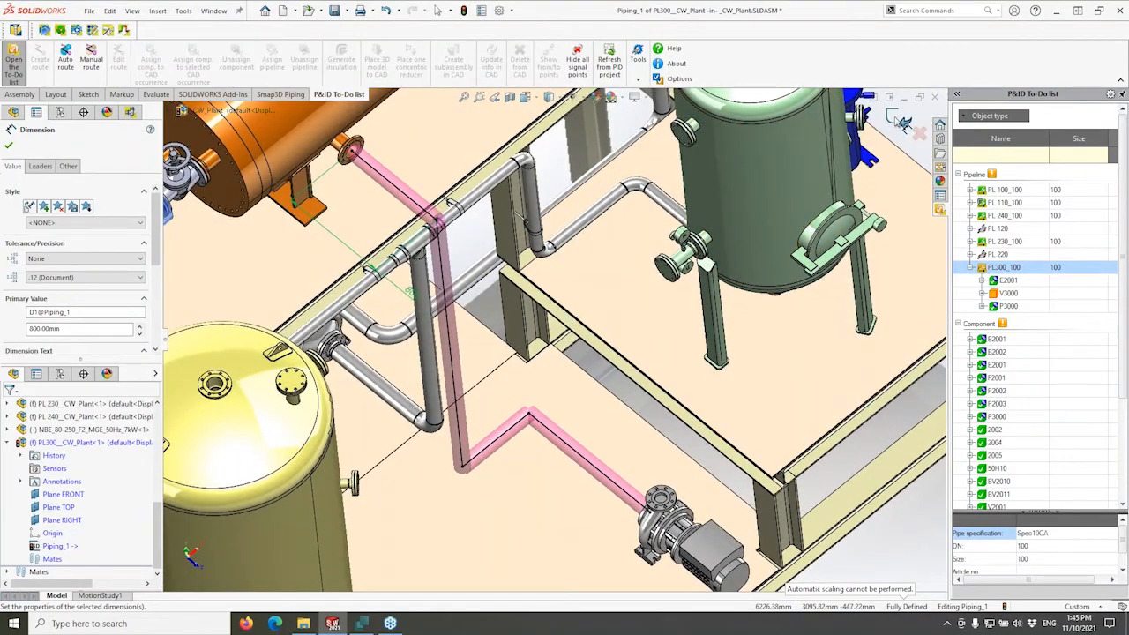
{"action": "left_click", "coordinate": [900, 121]}
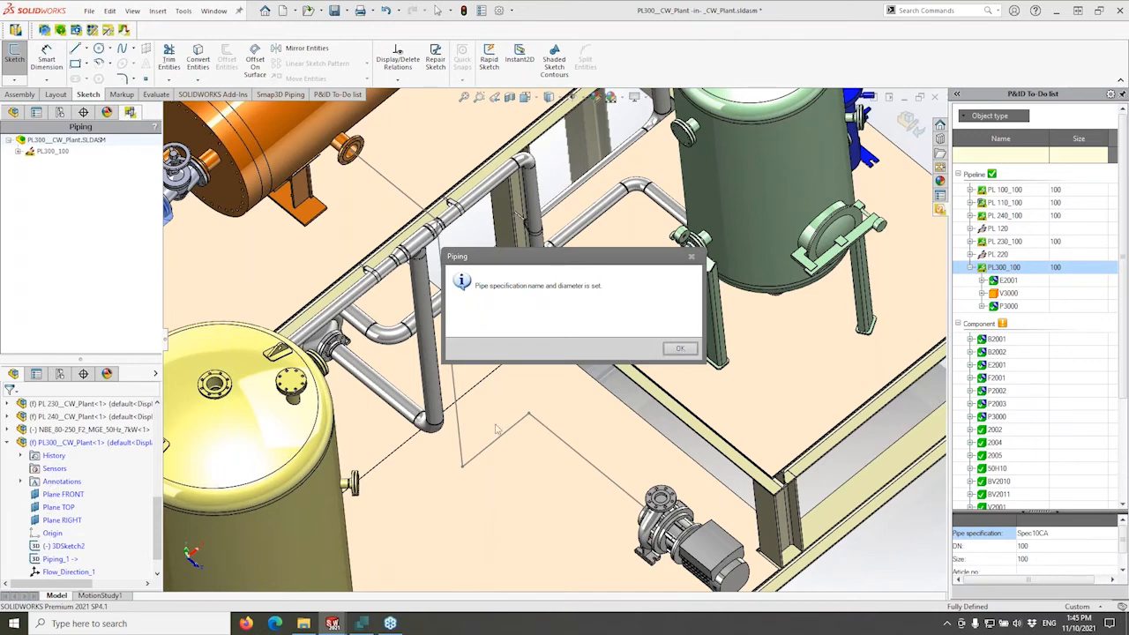
Build the DN100 PL300_100 pipework and orbit in closely to inspect the DIN 90° elbows.
{"action": "left_click", "coordinate": [679, 349]}
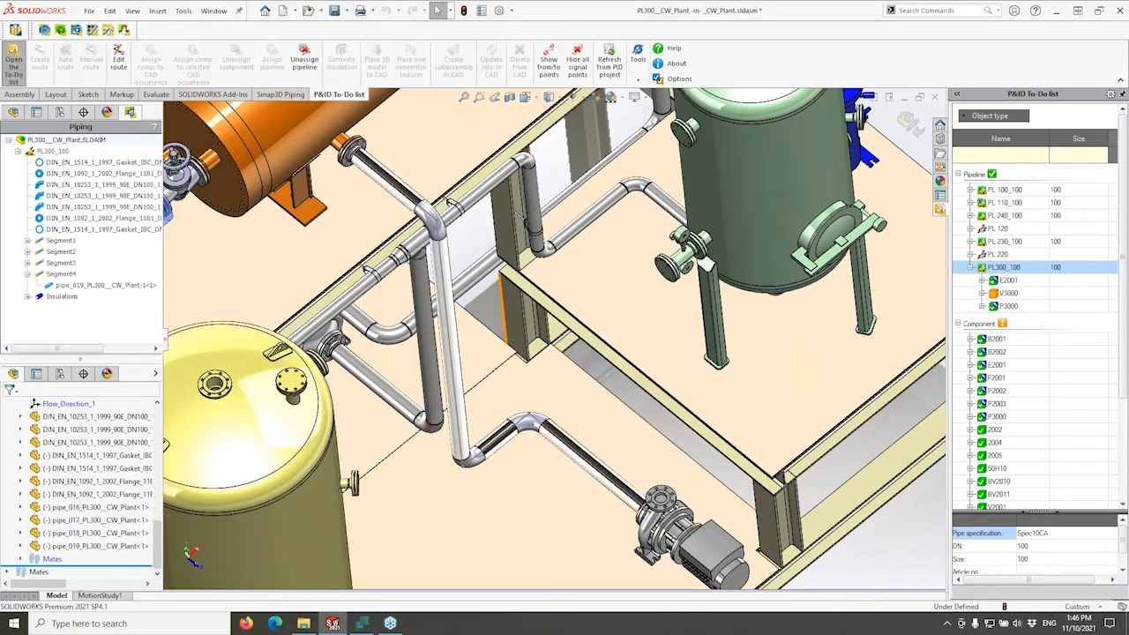
{"action": "middle_click_drag", "start_coordinate": [504, 334], "coordinate": [512, 388]}
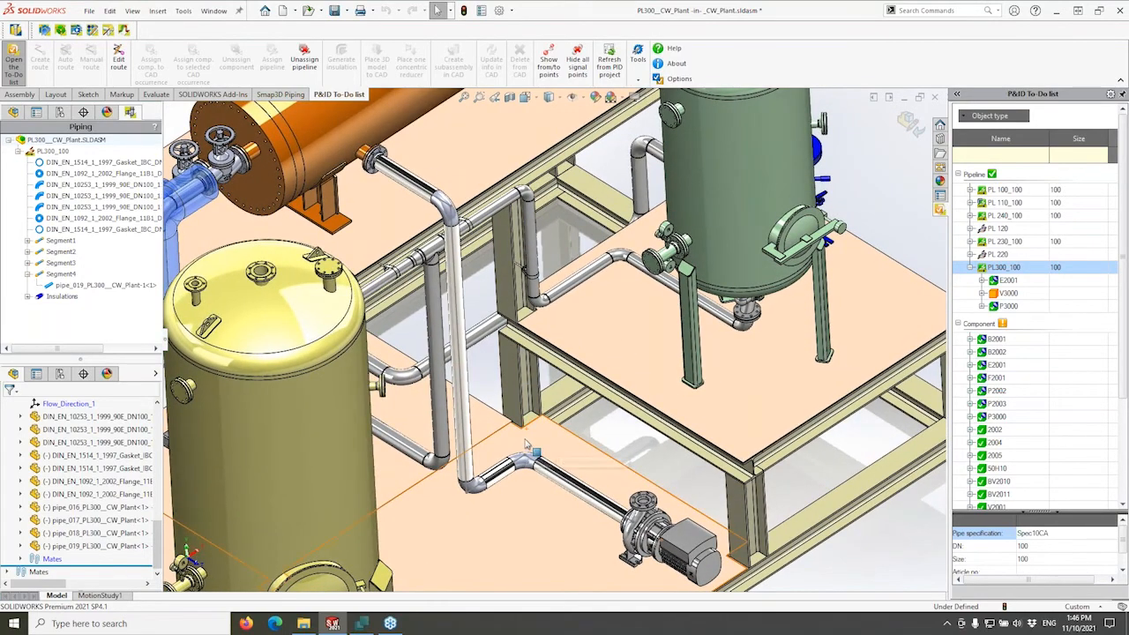
{"action": "middle_click_drag", "start_coordinate": [603, 515], "coordinate": [634, 520]}
{"action": "scroll", "coordinate": [538, 479], "scroll_direction": "down", "scroll_amount": 1}
{"action": "scroll", "coordinate": [538, 479], "scroll_direction": "down", "scroll_amount": 6}
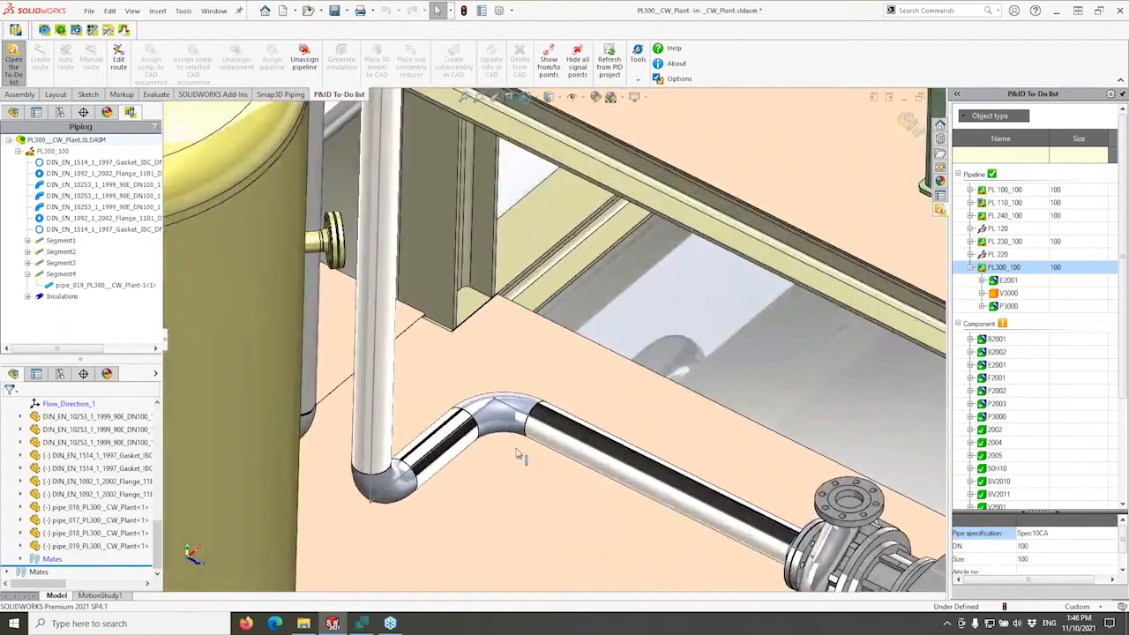
{"action": "middle_click_drag", "start_coordinate": [512, 444], "coordinate": [426, 342]}
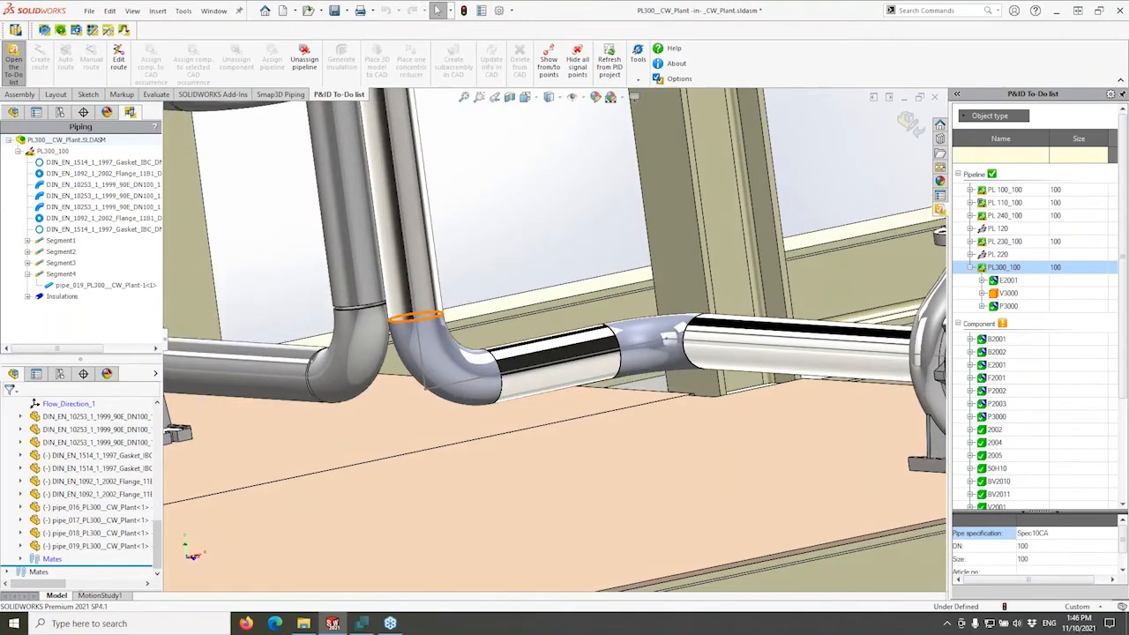
{"action": "scroll", "coordinate": [389, 319], "scroll_direction": "down", "scroll_amount": 4}
{"action": "middle_click_drag", "start_coordinate": [359, 314], "coordinate": [378, 329]}
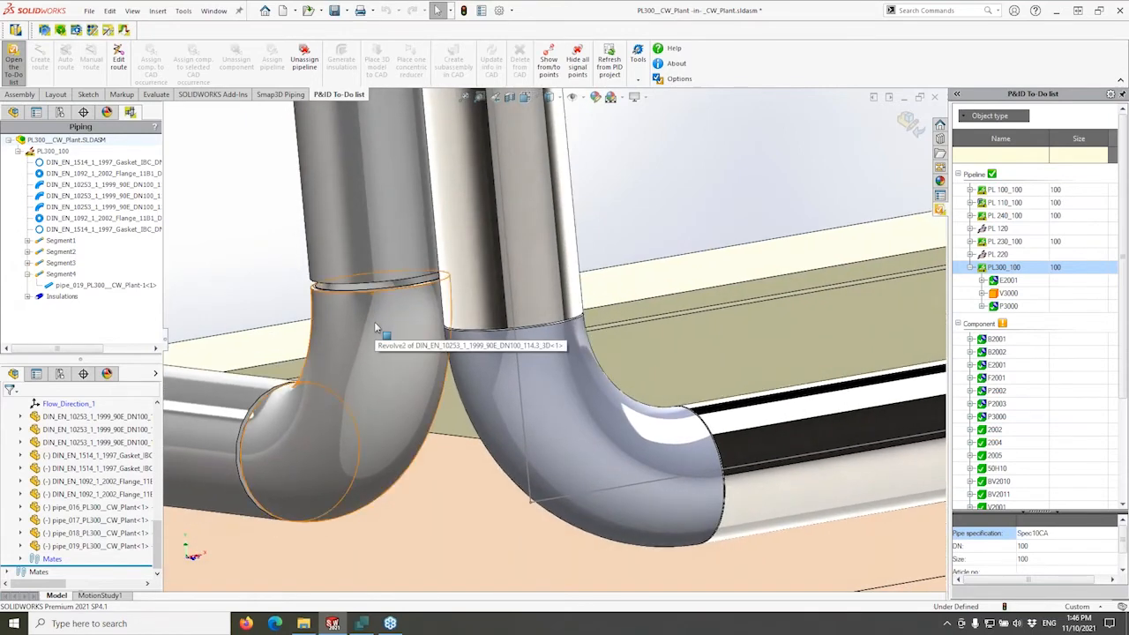
{"action": "middle_click_drag", "start_coordinate": [462, 344], "coordinate": [466, 354]}
{"action": "middle_click_drag", "start_coordinate": [541, 313], "coordinate": [534, 336]}
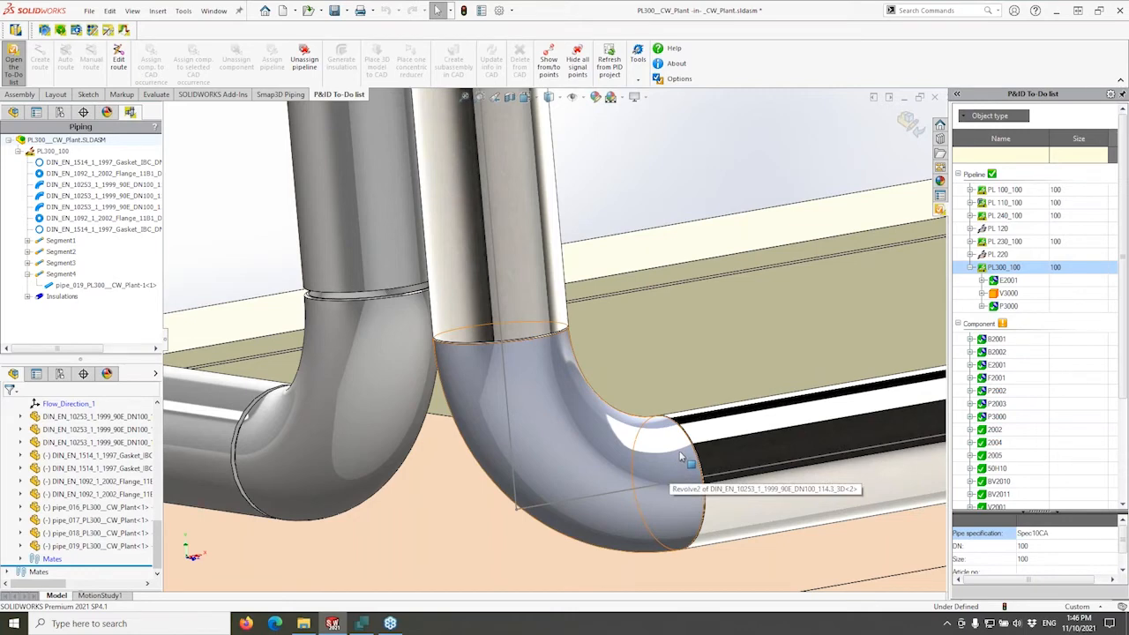
{"action": "scroll", "coordinate": [657, 321], "scroll_direction": "up", "scroll_amount": 3}
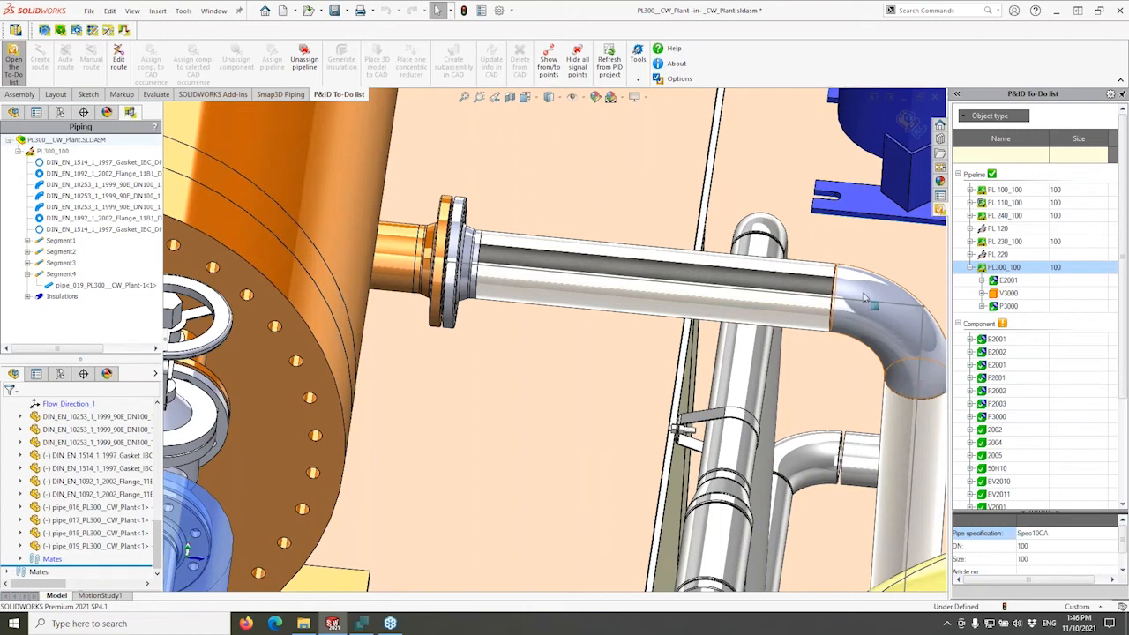
{"action": "scroll", "coordinate": [490, 261], "scroll_direction": "down", "scroll_amount": 6}
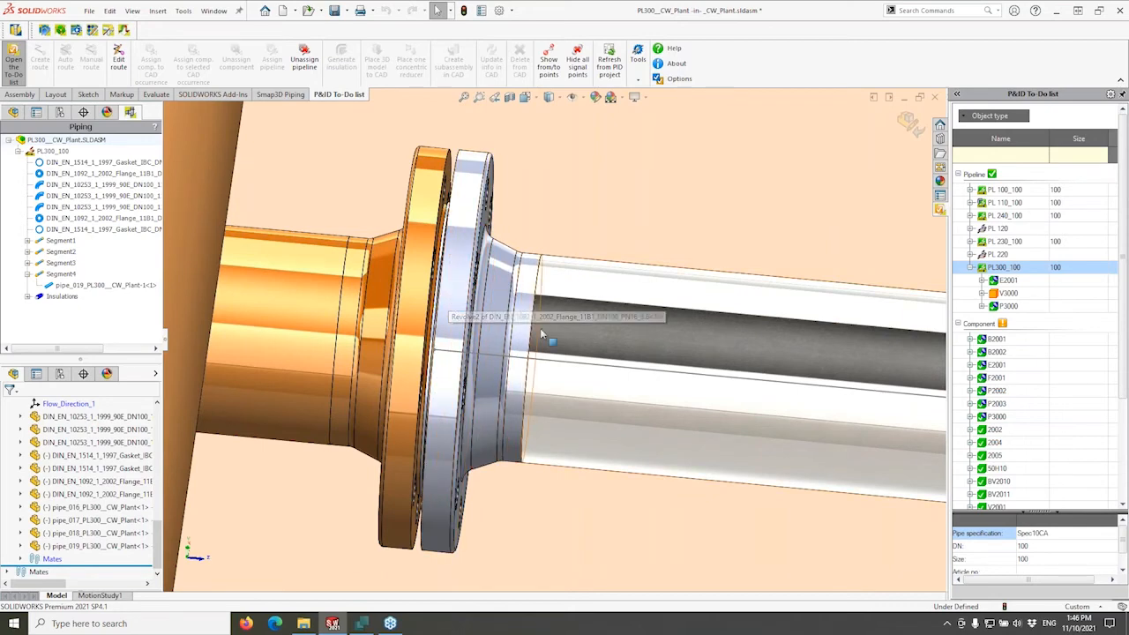
{"action": "middle_click_drag", "start_coordinate": [531, 331], "coordinate": [508, 315]}
{"action": "scroll", "coordinate": [476, 244], "scroll_direction": "down", "scroll_amount": 1}
{"action": "scroll", "coordinate": [476, 244], "scroll_direction": "down", "scroll_amount": 3}
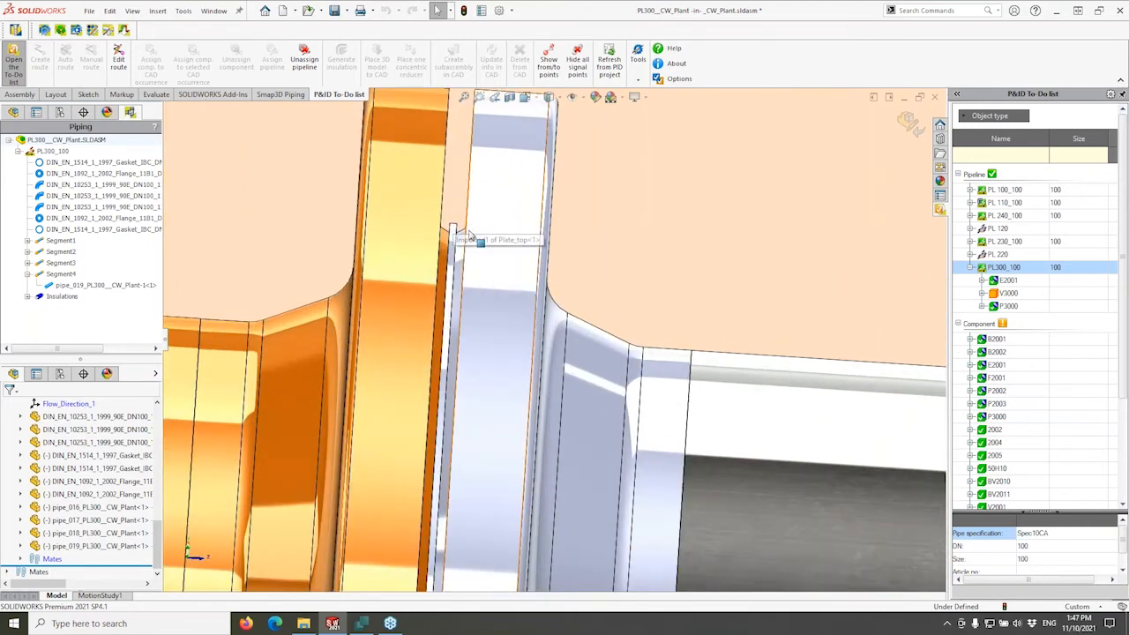
{"action": "scroll", "coordinate": [469, 238], "scroll_direction": "down", "scroll_amount": 3}
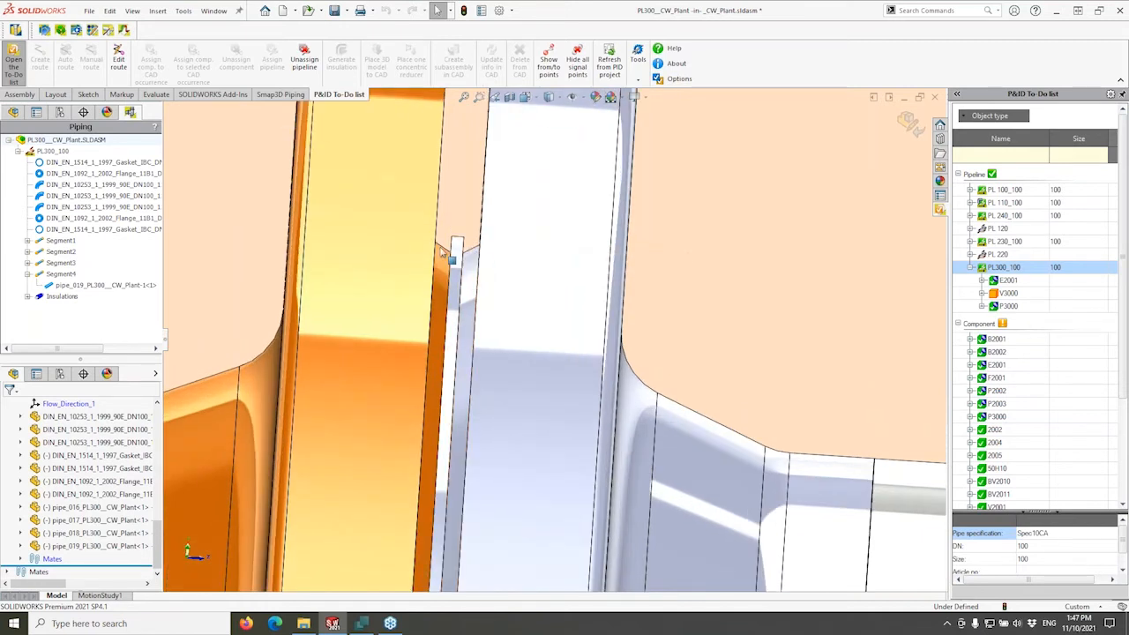
{"action": "scroll", "coordinate": [466, 254], "scroll_direction": "down", "scroll_amount": 2}
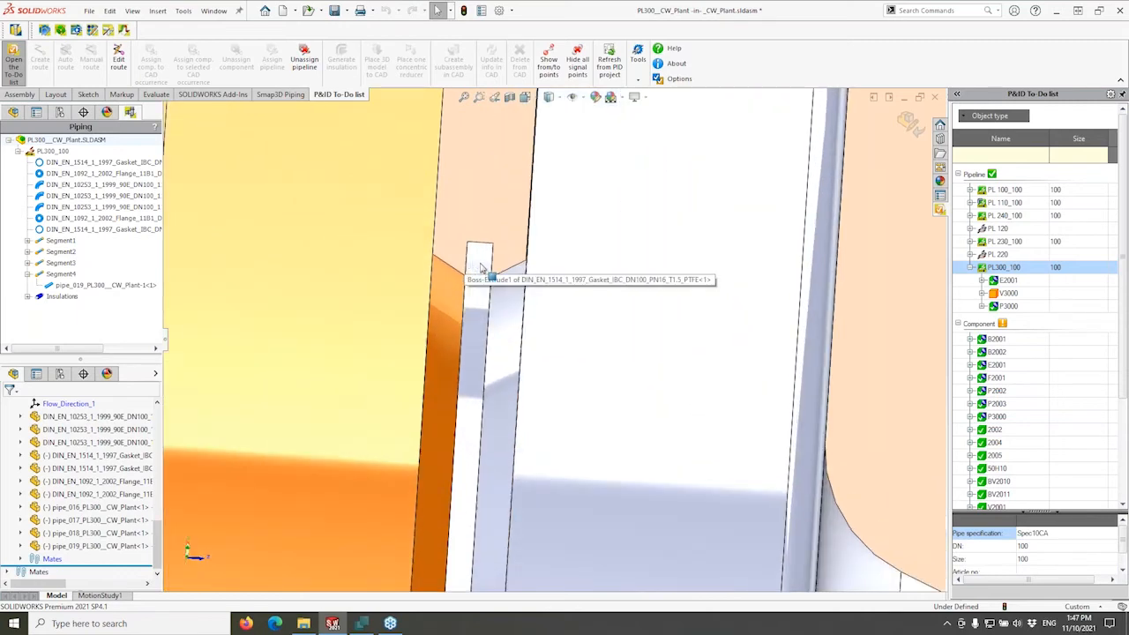
{"action": "left_click", "coordinate": [480, 275]}
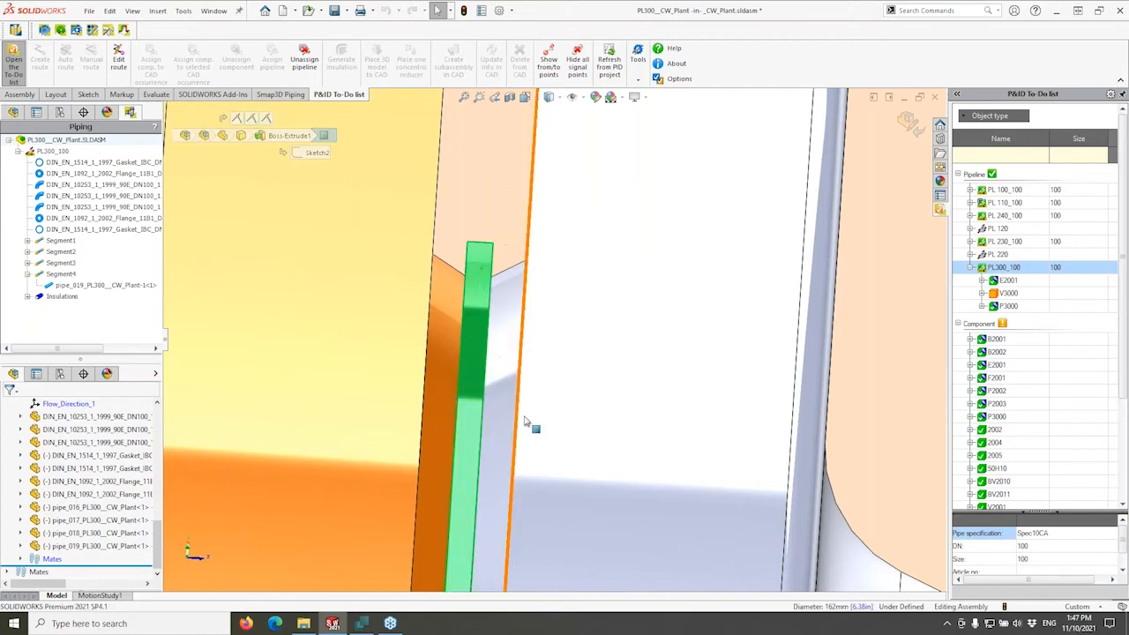
{"action": "scroll", "coordinate": [526, 428], "scroll_direction": "up", "scroll_amount": 6}
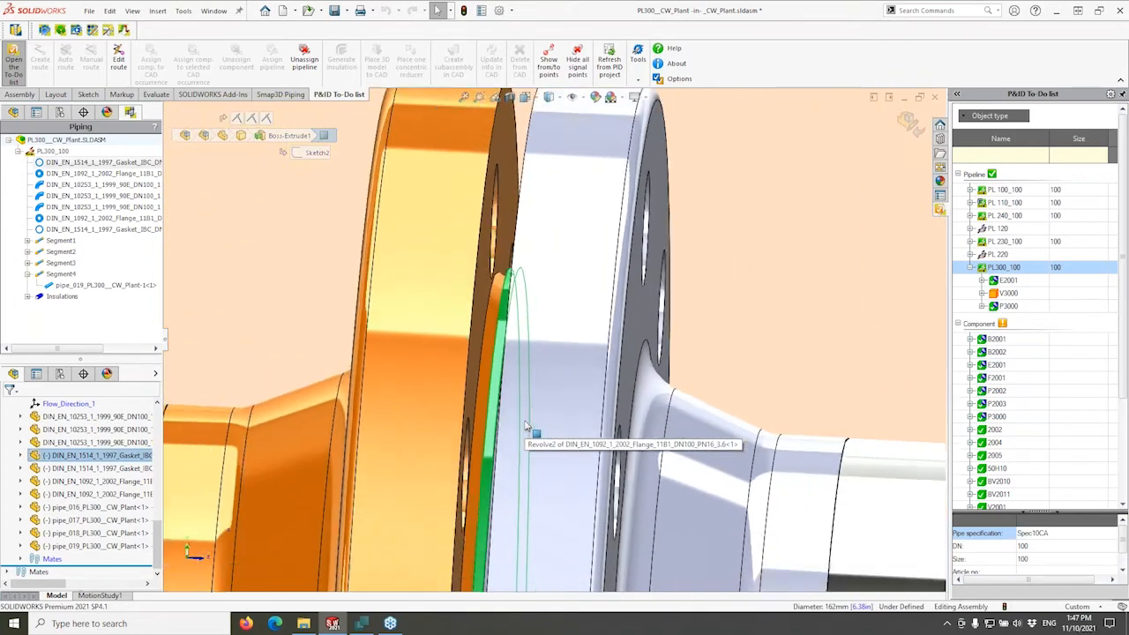
{"action": "scroll", "coordinate": [527, 426], "scroll_direction": "up", "scroll_amount": 2}
{"action": "scroll", "coordinate": [153, 509], "scroll_direction": "up", "scroll_amount": 2}
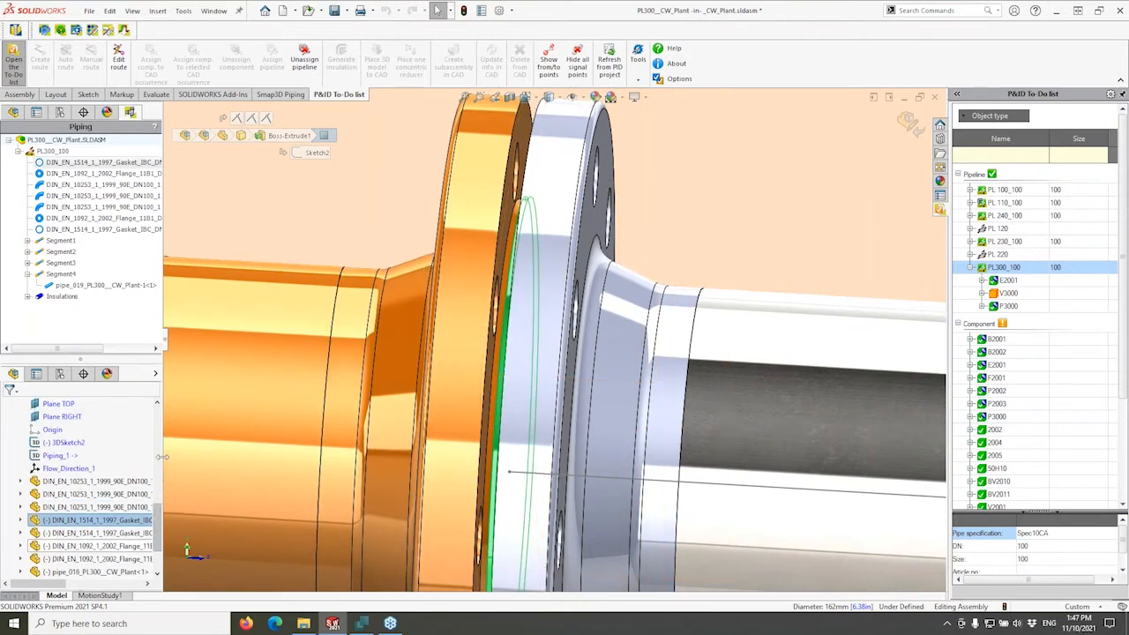
{"action": "left_click_drag", "start_coordinate": [160, 518], "coordinate": [156, 539]}
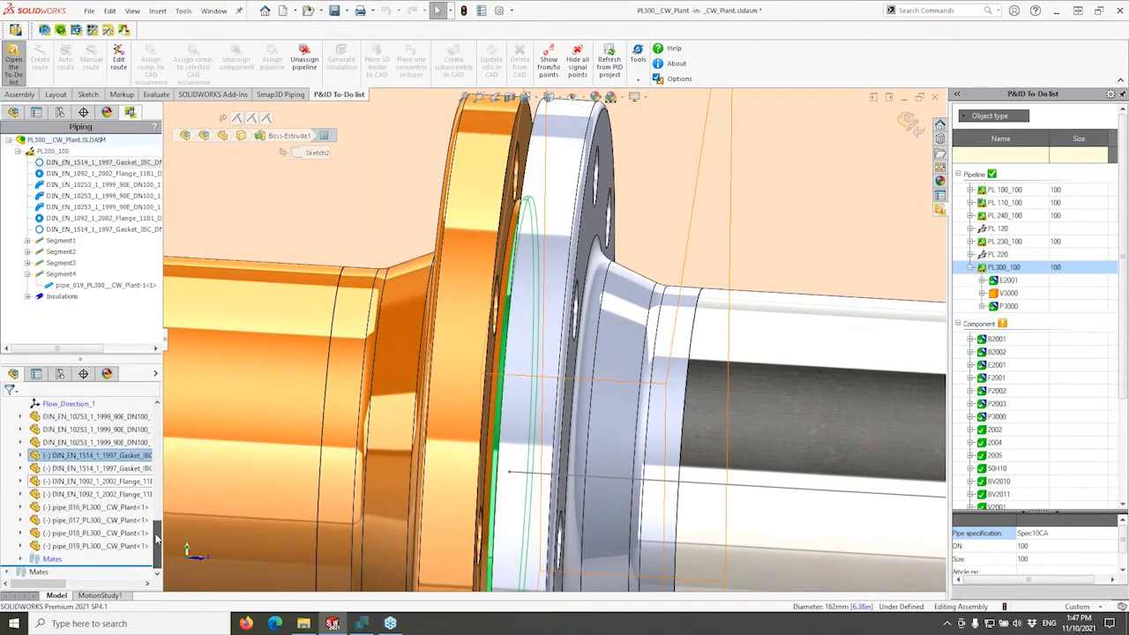
{"action": "left_click", "coordinate": [61, 442]}
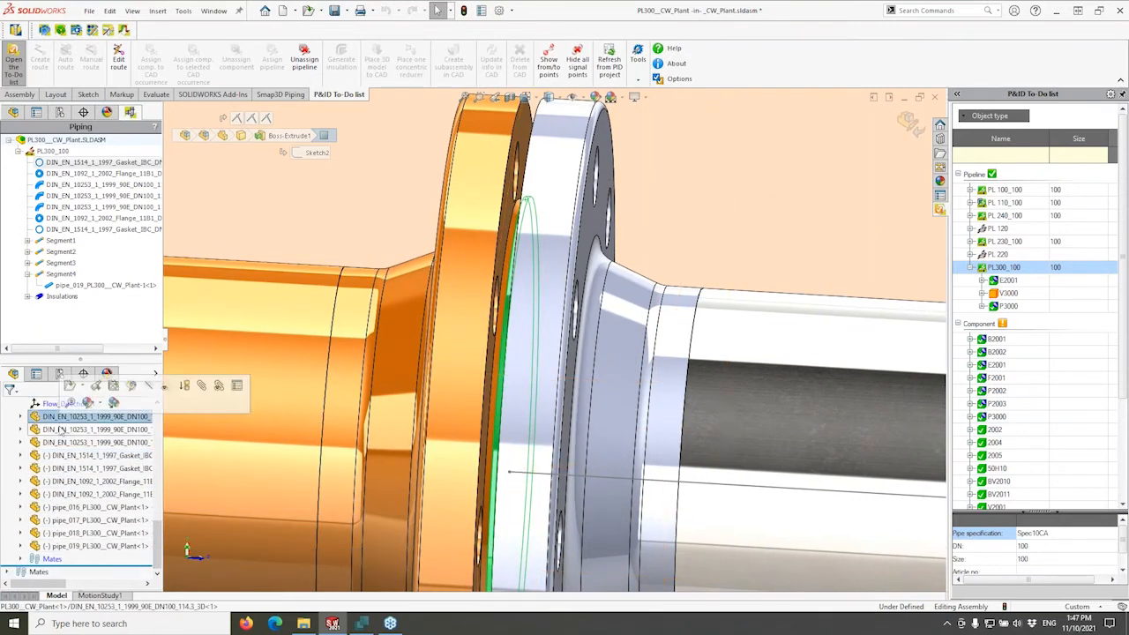
{"action": "left_click", "coordinate": [61, 469]}
{"action": "scroll", "coordinate": [703, 533], "scroll_direction": "up", "scroll_amount": 8}
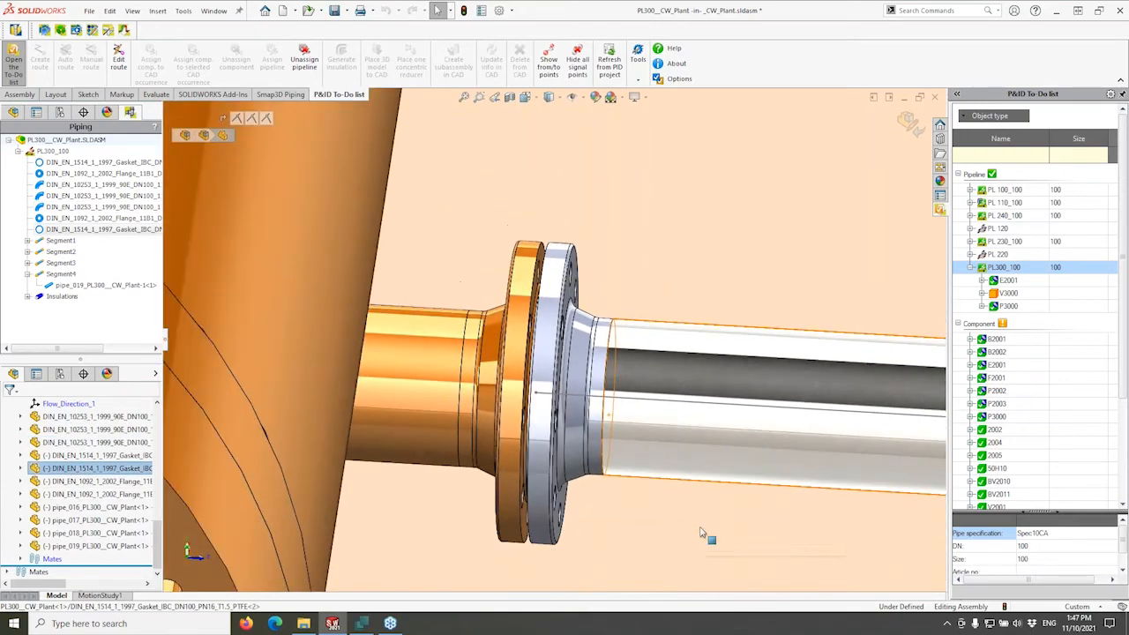
{"action": "scroll", "coordinate": [700, 533], "scroll_direction": "up", "scroll_amount": 2}
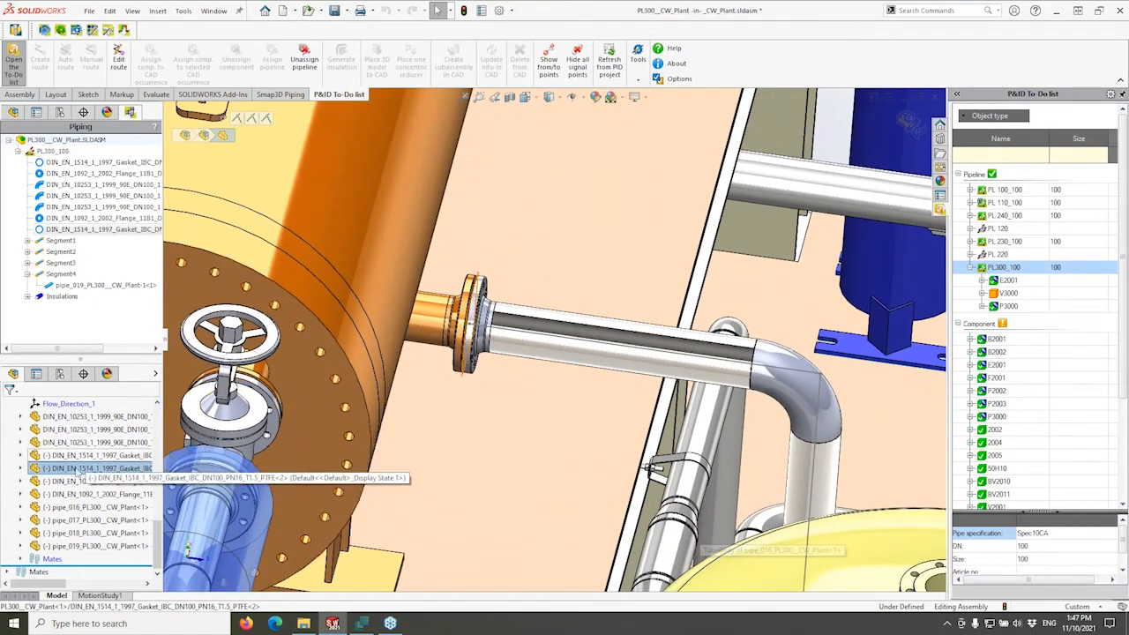
{"action": "left_click", "coordinate": [68, 488]}
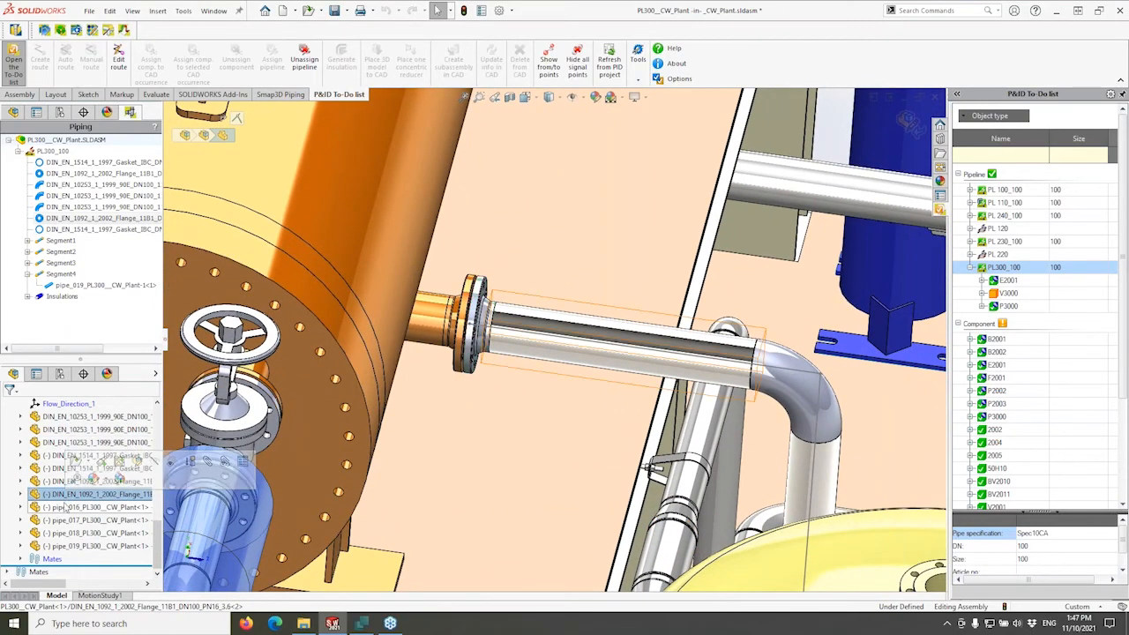
{"action": "left_click", "coordinate": [84, 429]}
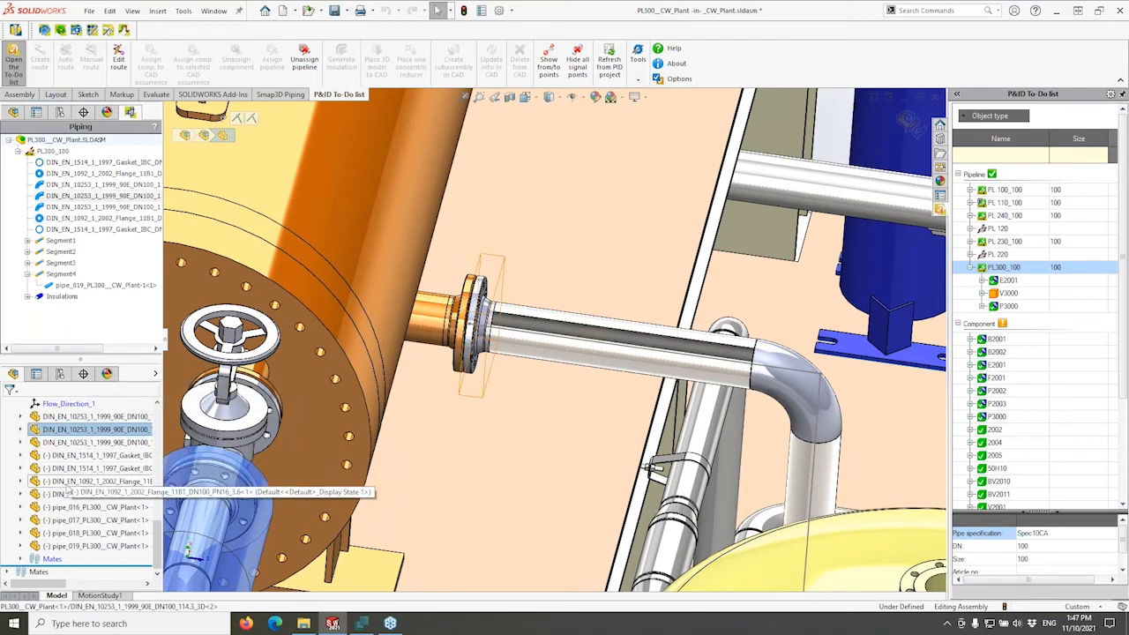
{"action": "left_click", "coordinate": [62, 521]}
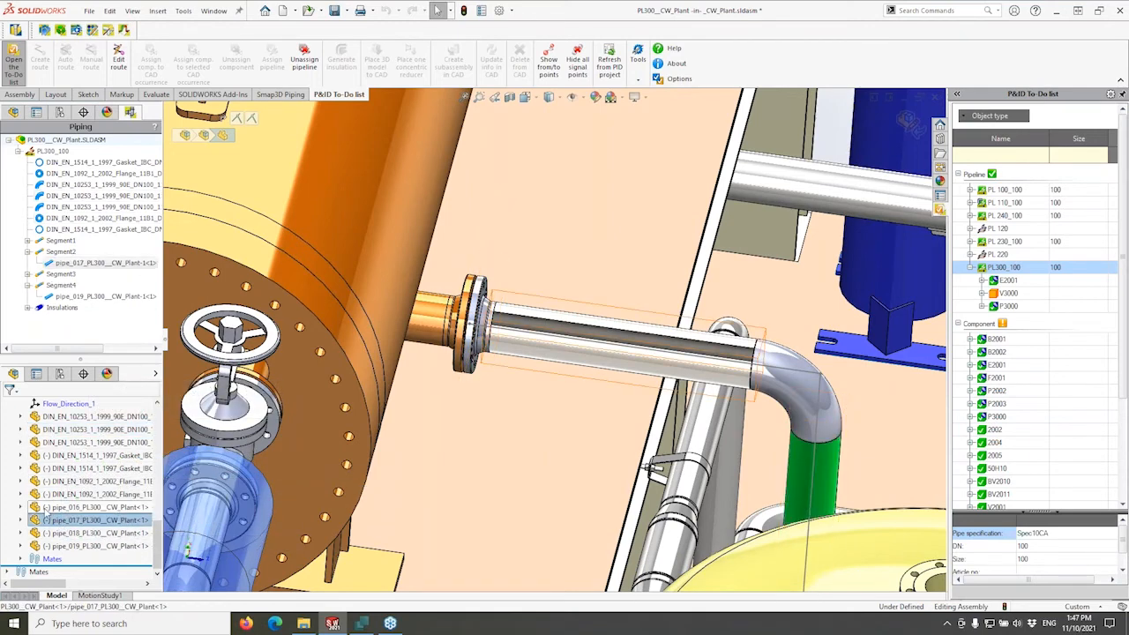
{"action": "left_click", "coordinate": [26, 570]}
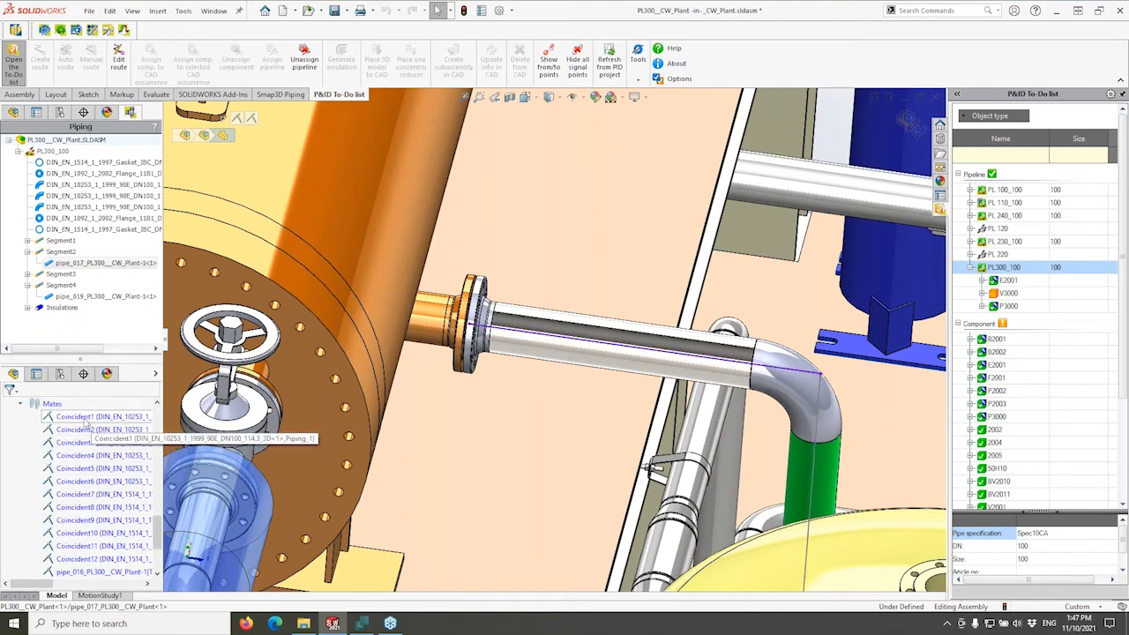
{"action": "scroll", "coordinate": [85, 496], "scroll_direction": "down", "scroll_amount": 2}
{"action": "scroll", "coordinate": [85, 503], "scroll_direction": "up", "scroll_amount": 6}
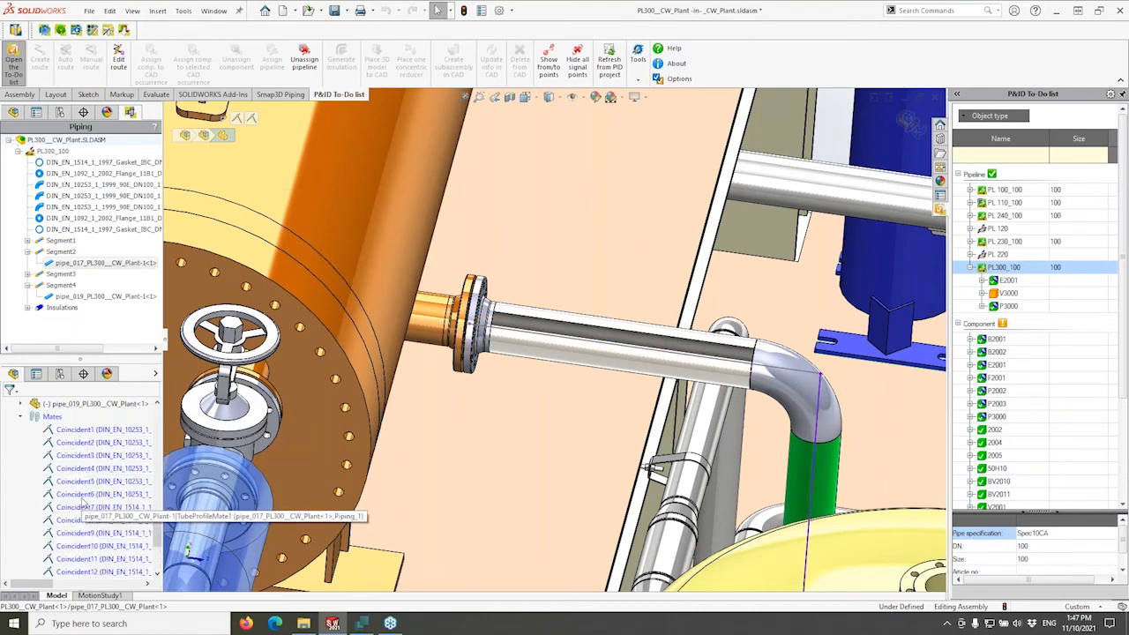
{"action": "scroll", "coordinate": [85, 503], "scroll_direction": "up", "scroll_amount": 3}
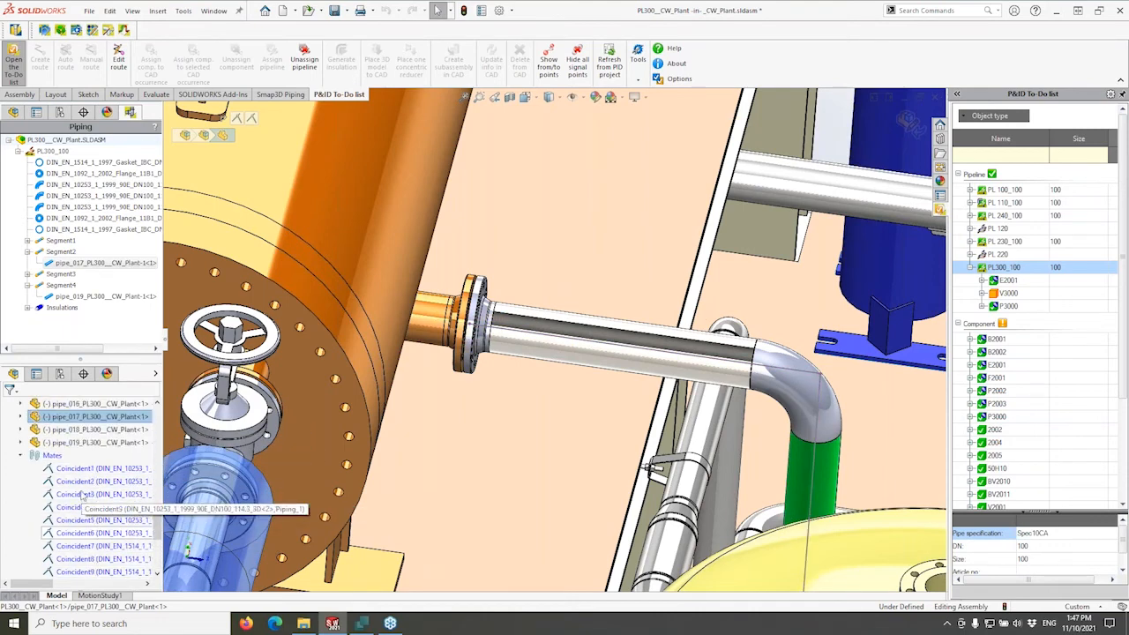
{"action": "left_click", "coordinate": [77, 521]}
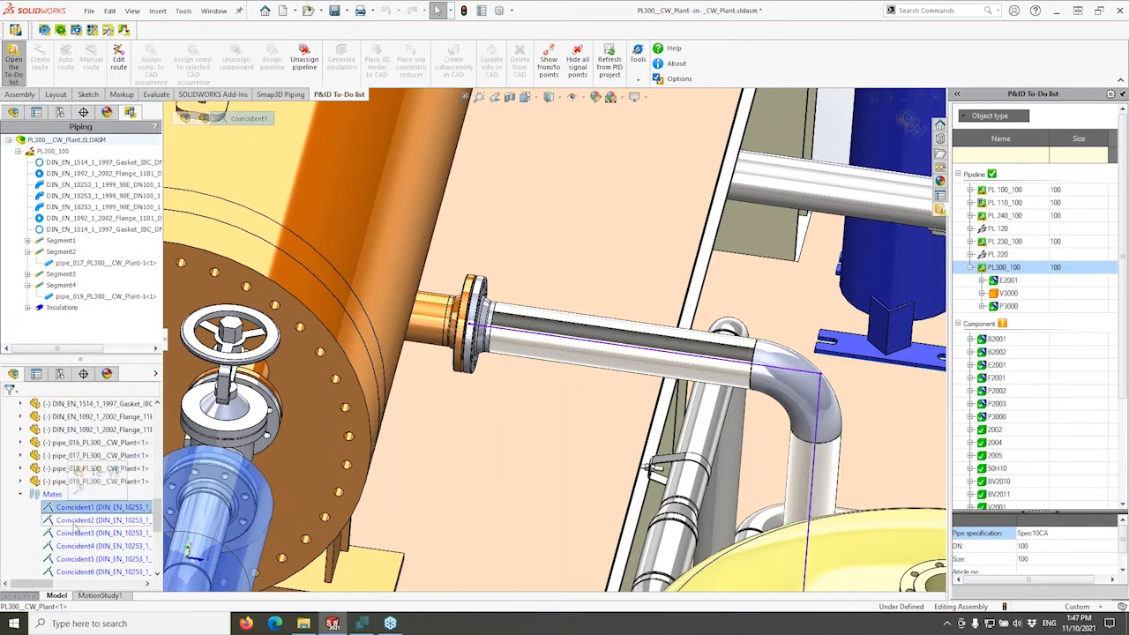
{"action": "scroll", "coordinate": [78, 525], "scroll_direction": "up", "scroll_amount": 5}
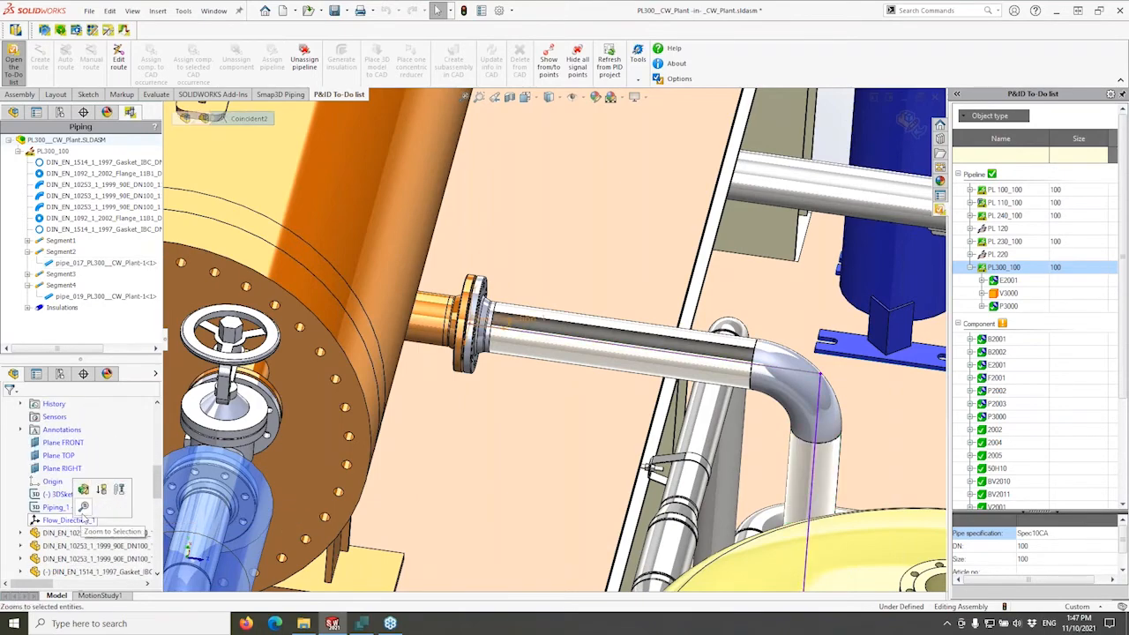
{"action": "scroll", "coordinate": [721, 353], "scroll_direction": "up", "scroll_amount": 4}
{"action": "middle_click_drag", "start_coordinate": [720, 354], "coordinate": [665, 345]}
{"action": "left_click", "coordinate": [669, 332]}
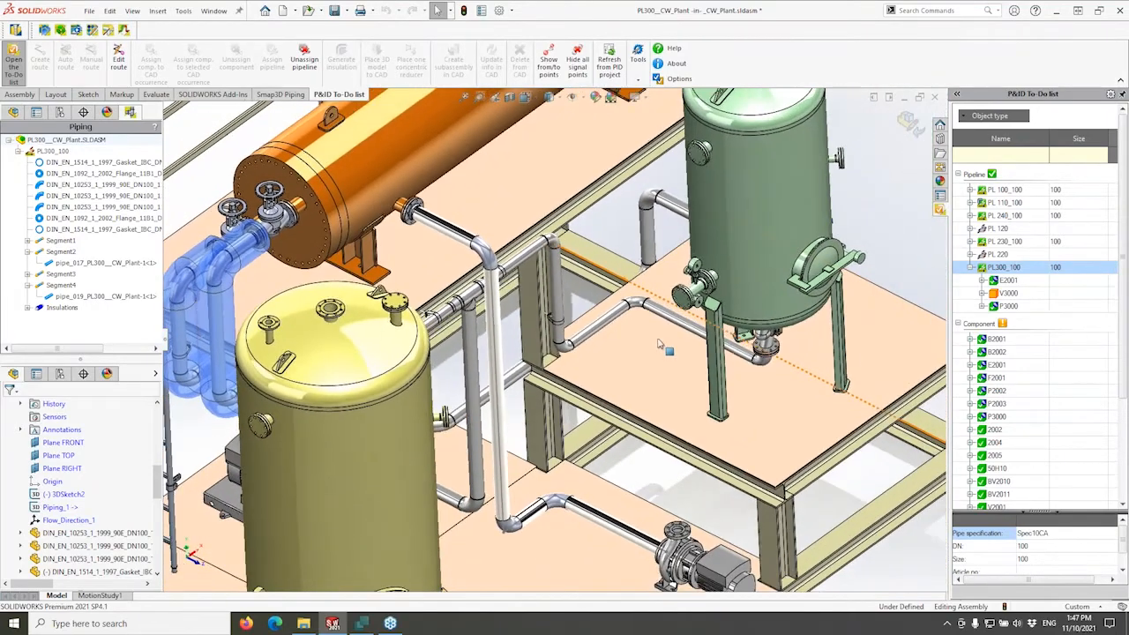
Orbit the plant view, then select globe valve V3000 under PL300_100 in the P&ID To-Do list.
{"action": "scroll", "coordinate": [665, 345], "scroll_direction": "up", "scroll_amount": 2}
{"action": "middle_click_drag", "start_coordinate": [427, 259], "coordinate": [602, 255]}
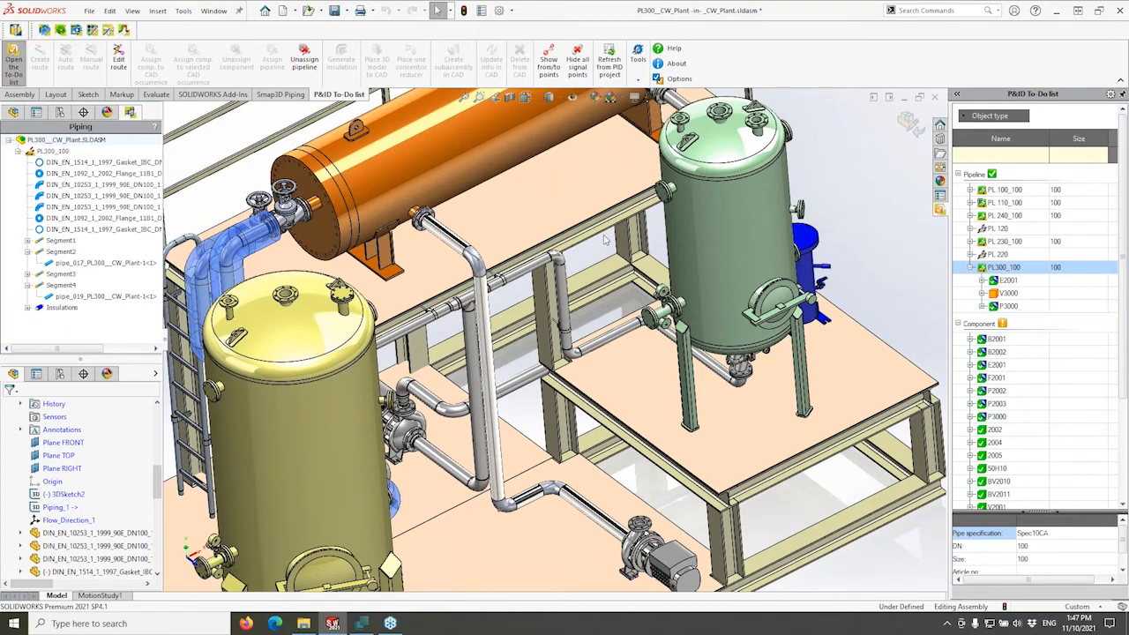
{"action": "middle_click_drag", "start_coordinate": [586, 261], "coordinate": [520, 296]}
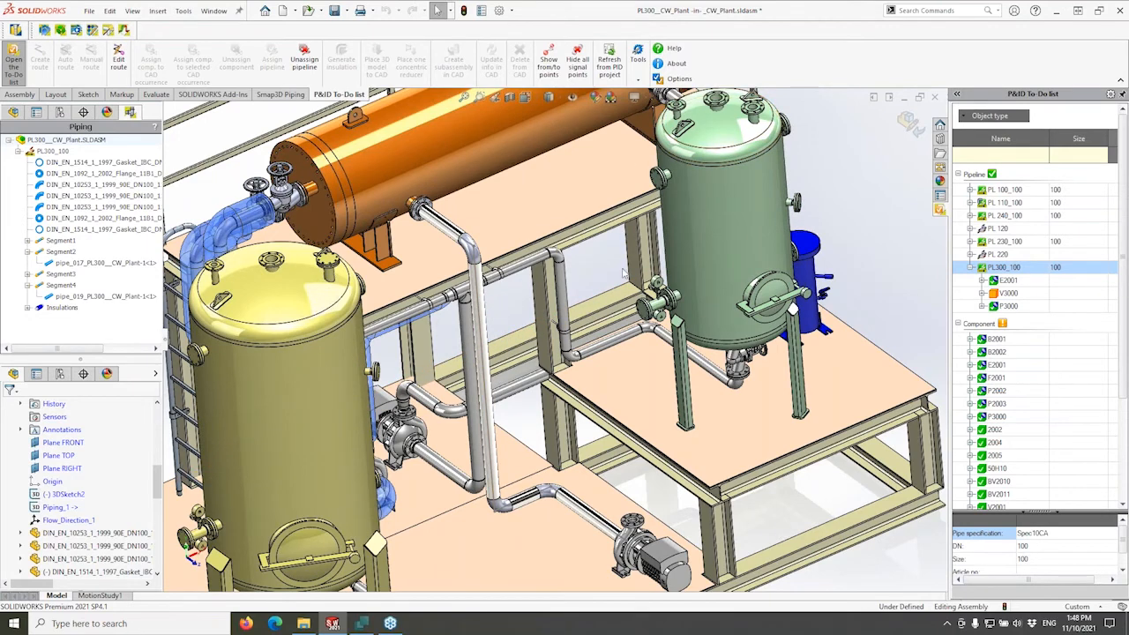
{"action": "scroll", "coordinate": [607, 270], "scroll_direction": "up", "scroll_amount": 5}
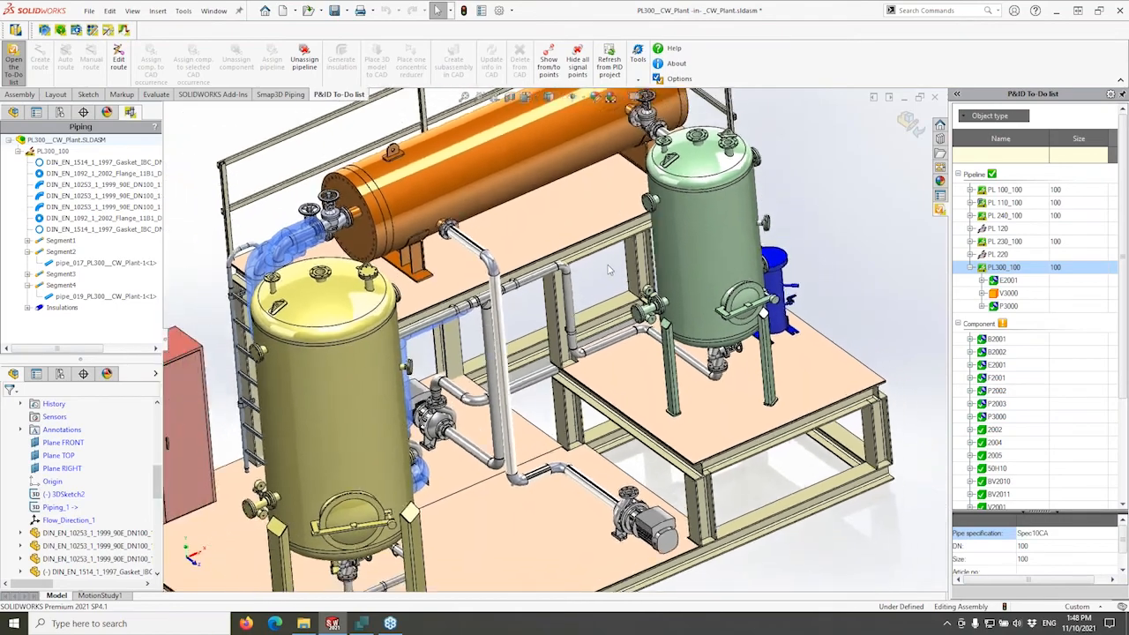
{"action": "mouse_move", "coordinate": [608, 270]}
{"action": "middle_mouse_down"}
{"action": "mouse_move", "coordinate": [620, 270]}
{"action": "mouse_move", "coordinate": [600, 272]}
{"action": "middle_mouse_up"}
{"action": "scroll", "coordinate": [157, 481], "scroll_direction": "down", "scroll_amount": 3}
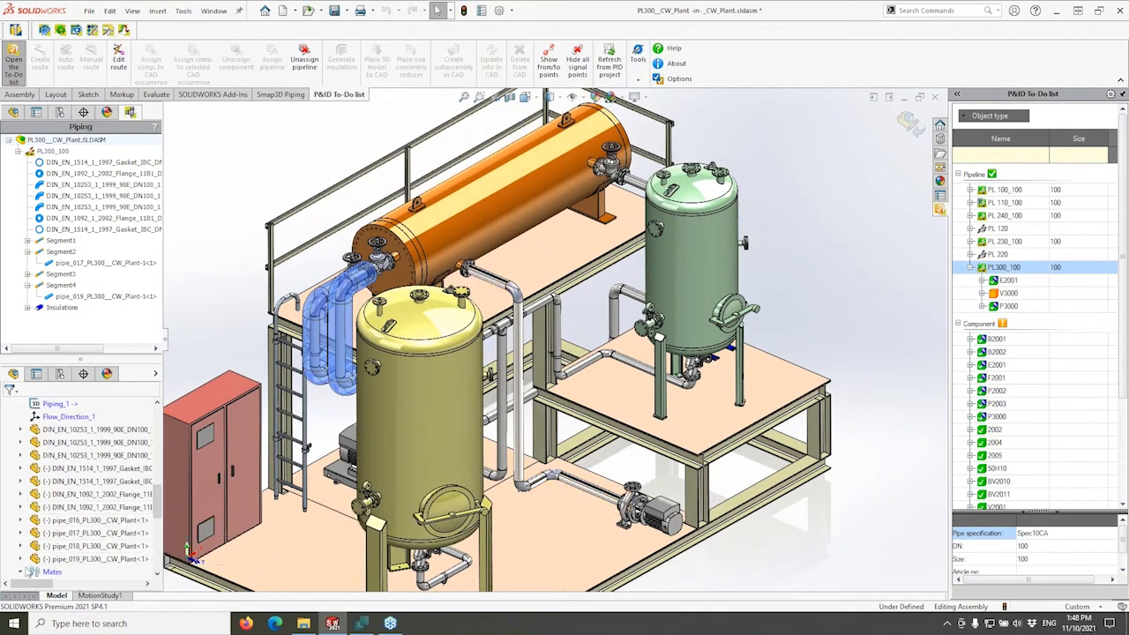
{"action": "mouse_move", "coordinate": [155, 527]}
{"action": "left_mouse_down"}
{"action": "mouse_move", "coordinate": [154, 494]}
{"action": "mouse_move", "coordinate": [153, 533]}
{"action": "left_mouse_up"}
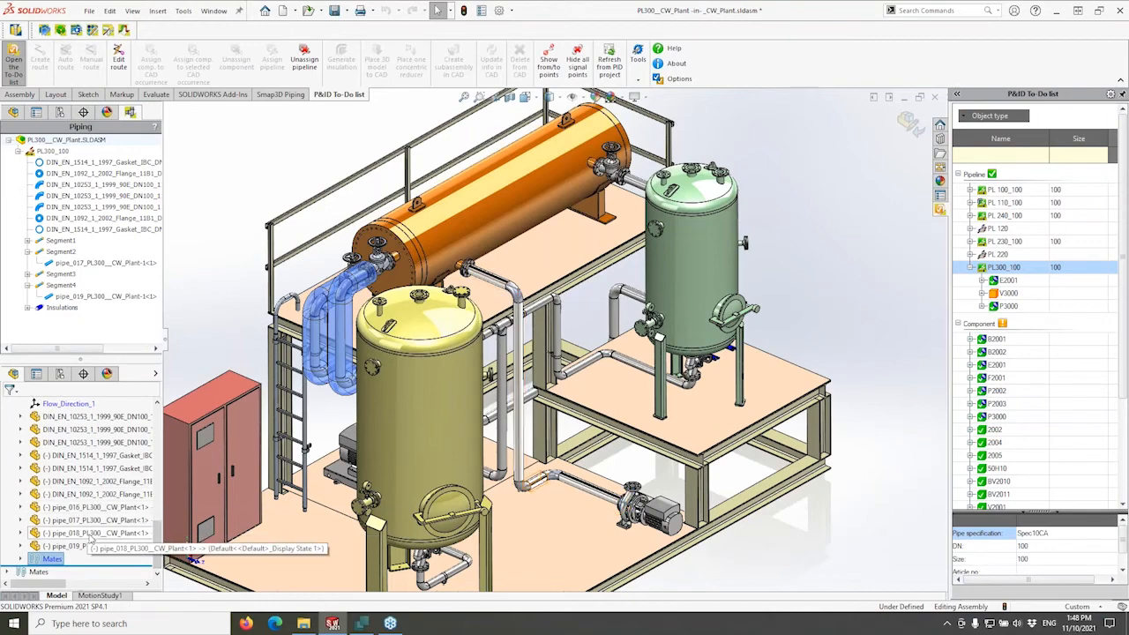
{"action": "middle_click_drag", "start_coordinate": [597, 299], "coordinate": [575, 316]}
{"action": "left_click", "coordinate": [1005, 295]}
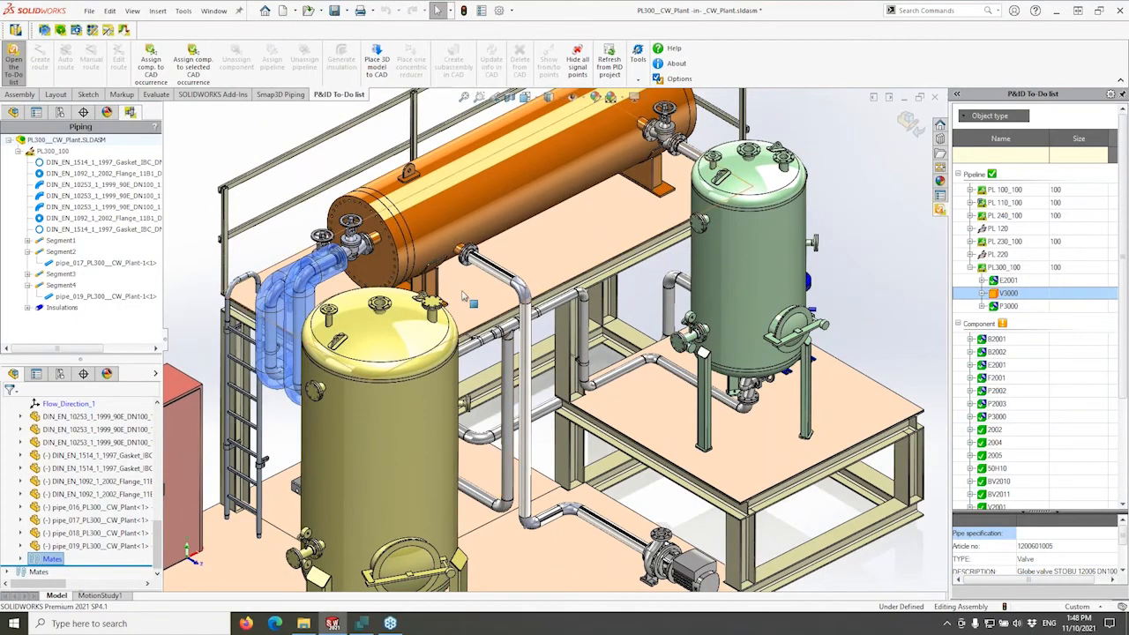
{"action": "scroll", "coordinate": [477, 264], "scroll_direction": "down", "scroll_amount": 5}
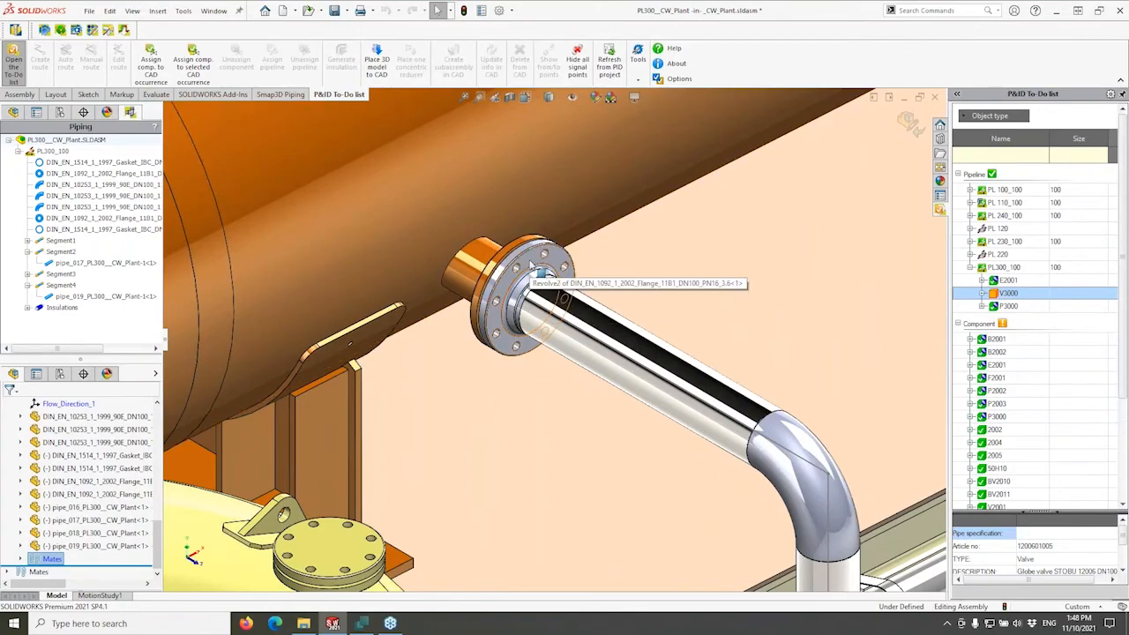
{"action": "scroll", "coordinate": [513, 309], "scroll_direction": "up", "scroll_amount": 8}
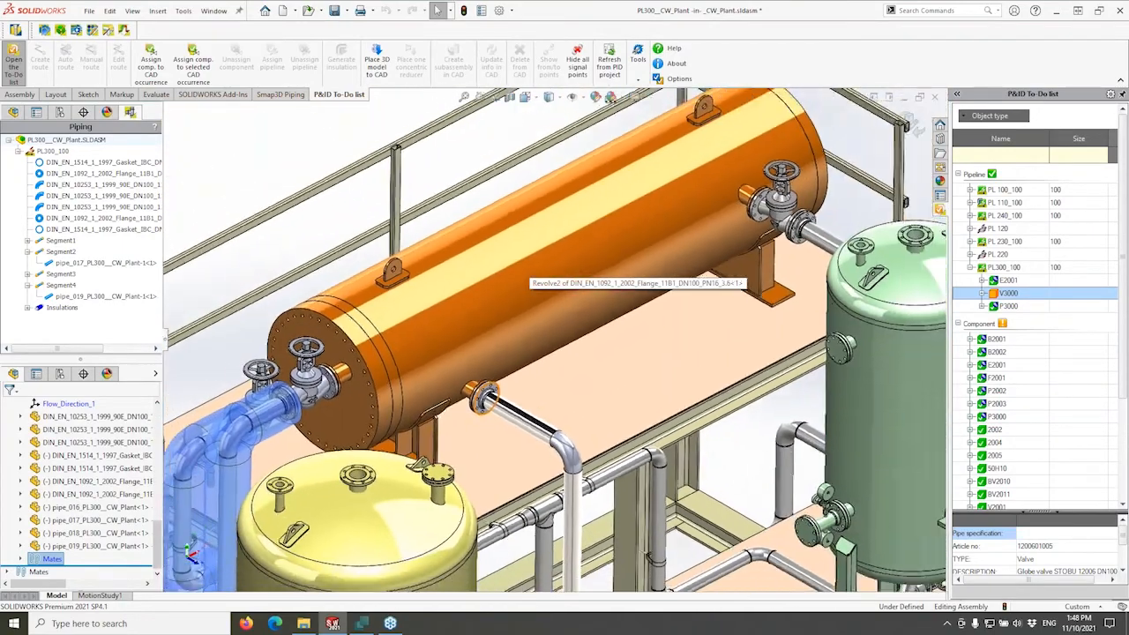
{"action": "scroll", "coordinate": [513, 308], "scroll_direction": "up", "scroll_amount": 4}
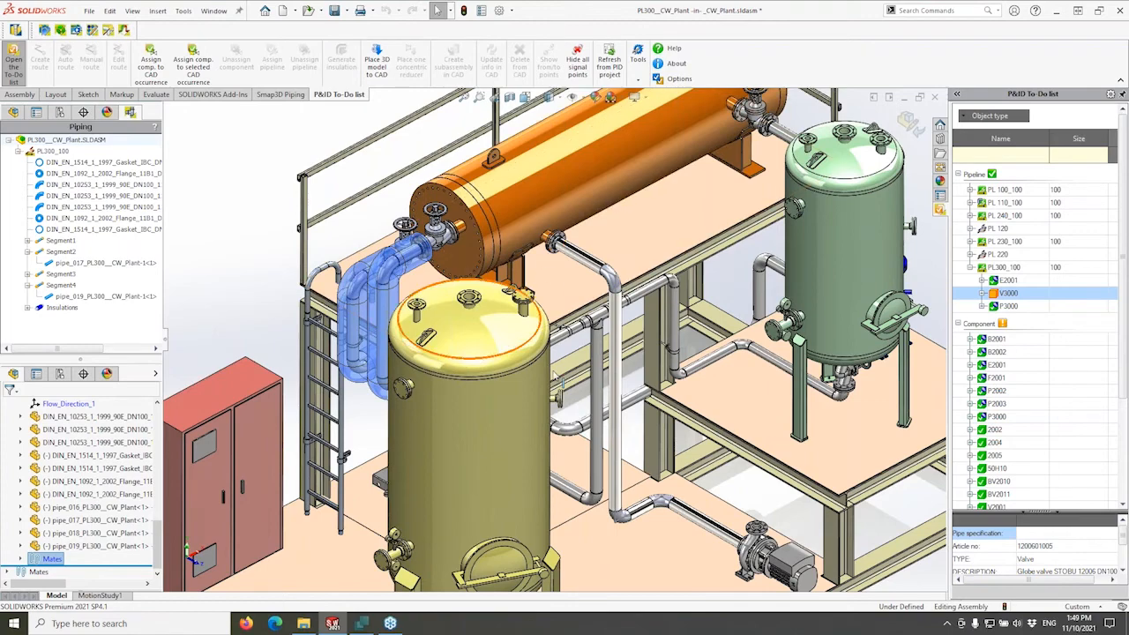
{"action": "scroll", "coordinate": [624, 447], "scroll_direction": "down", "scroll_amount": 5}
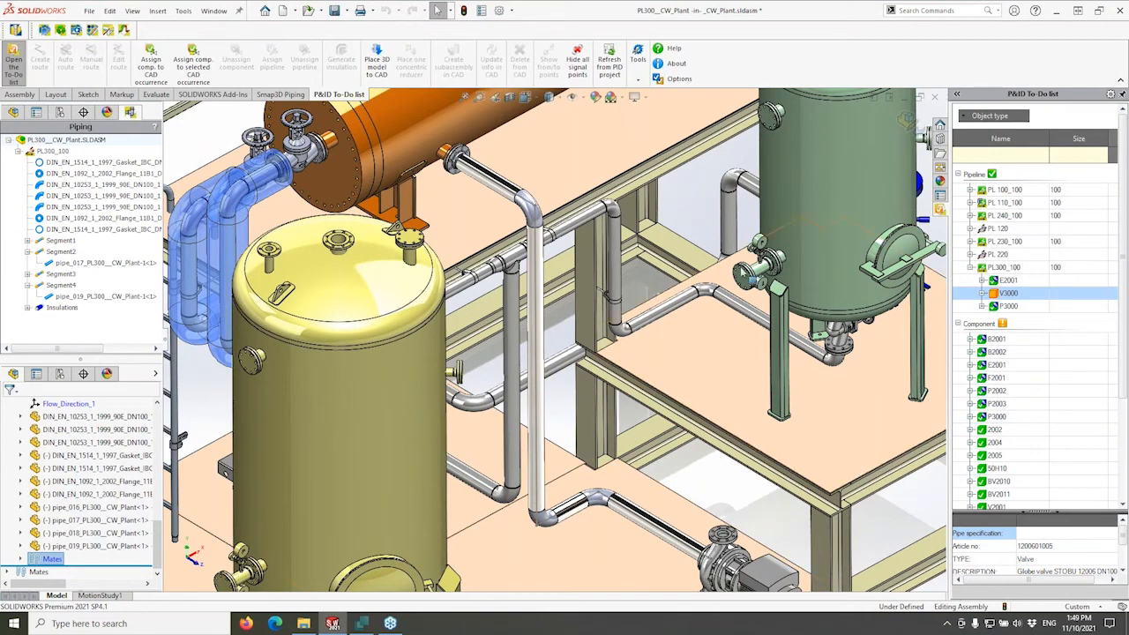
Insert V3000 onto the vertical PL300 pipe, flipped so its handwheel faces right.
{"action": "right_click", "coordinate": [1002, 298]}
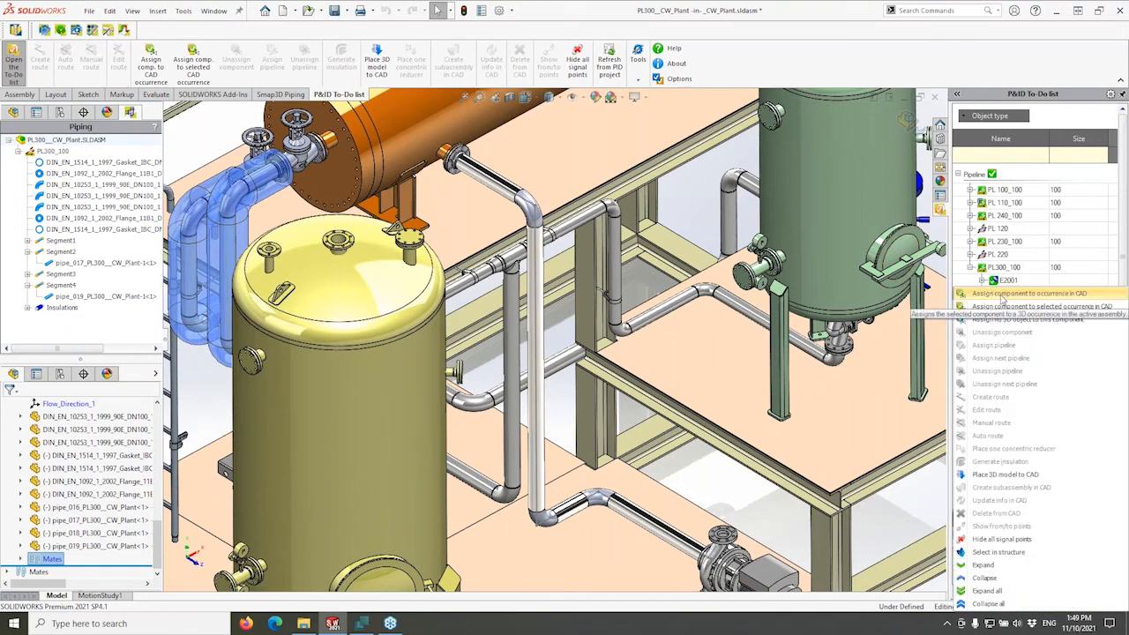
{"action": "left_click", "coordinate": [1003, 477]}
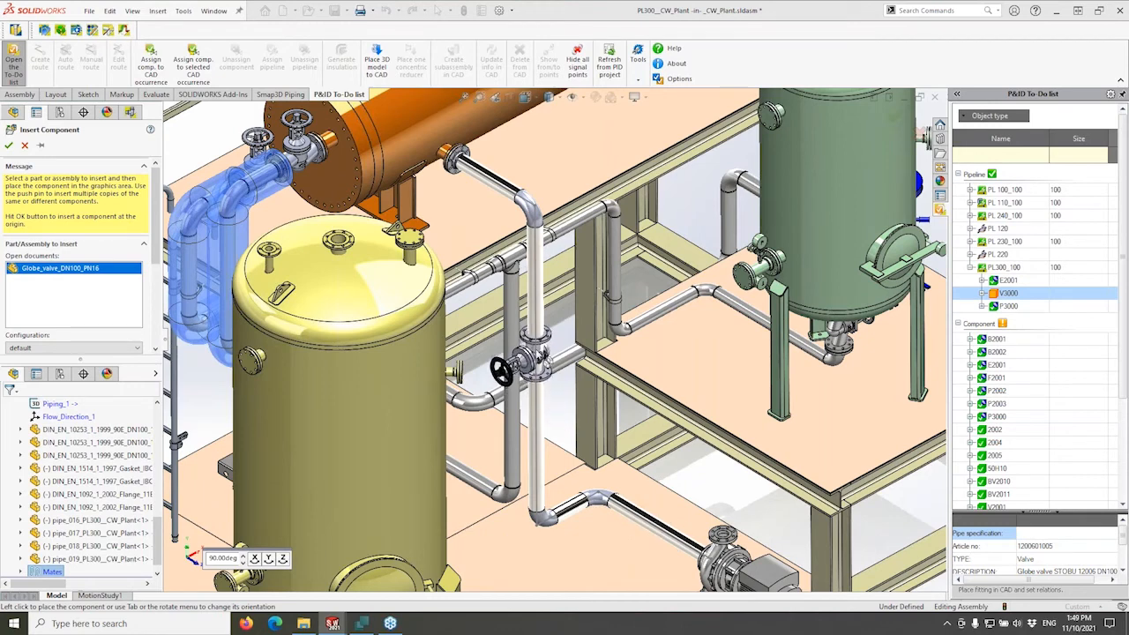
{"action": "left_click", "coordinate": [538, 496]}
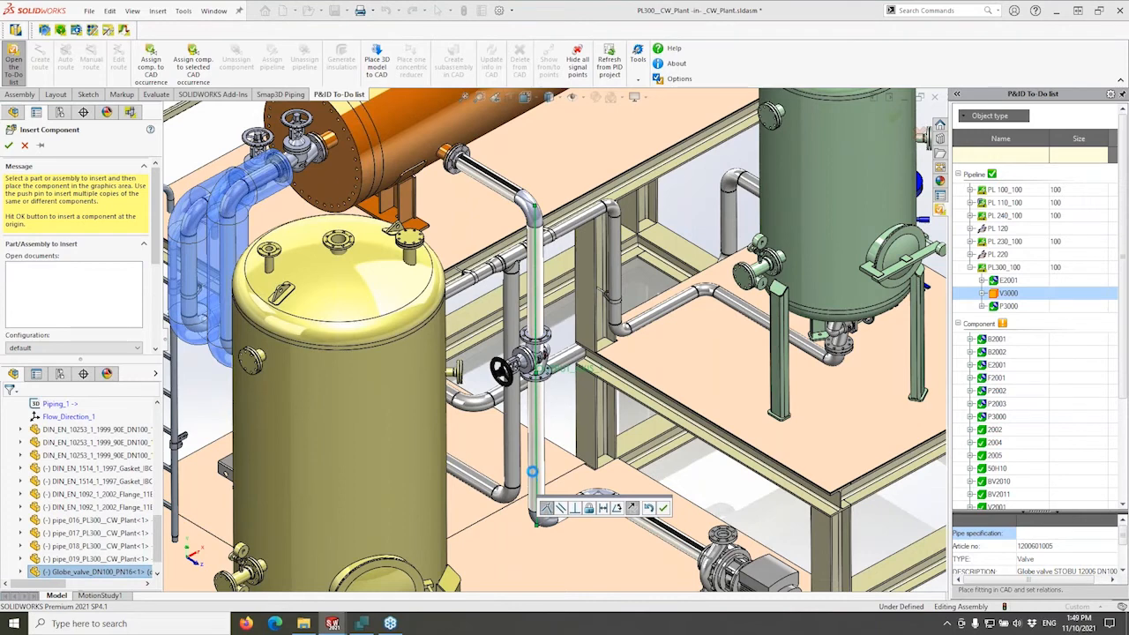
{"action": "left_click", "coordinate": [632, 509]}
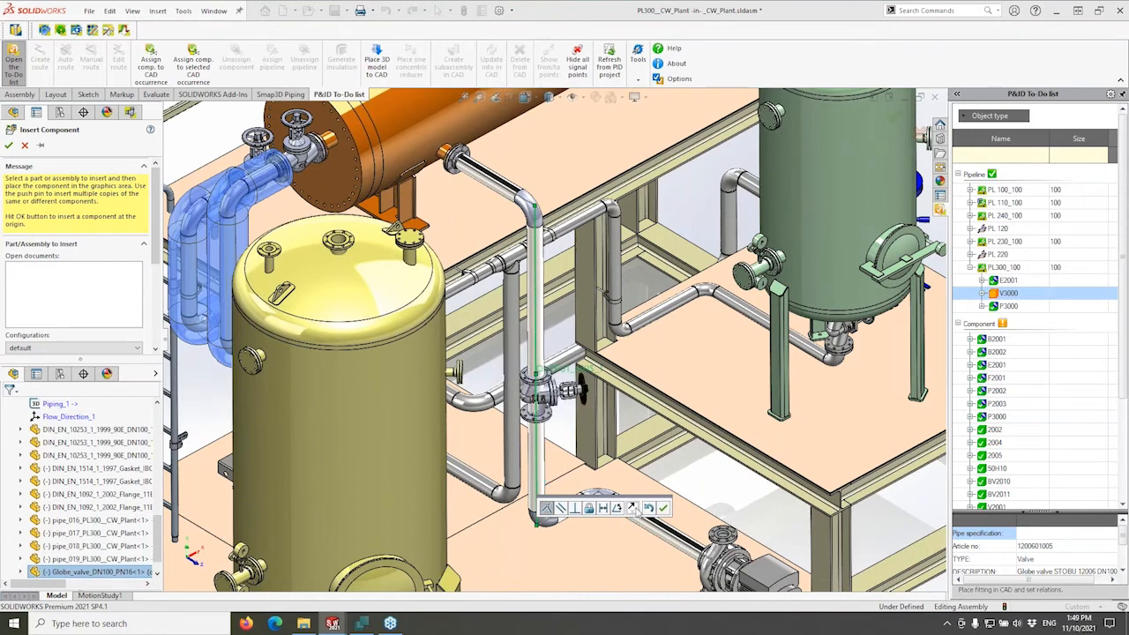
{"action": "left_click", "coordinate": [632, 508]}
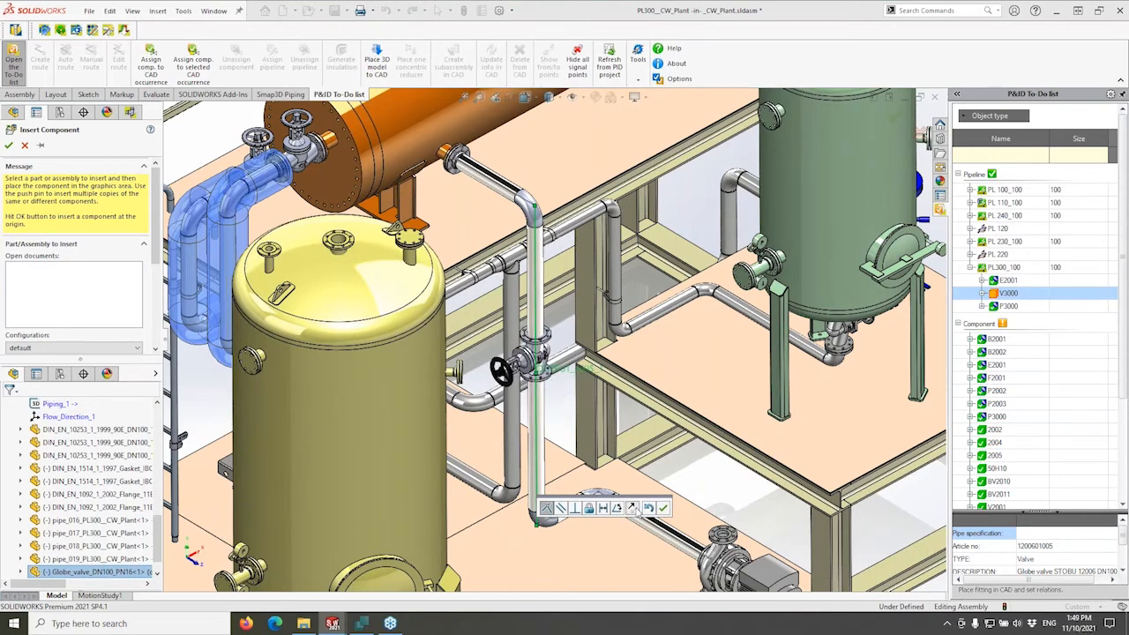
{"action": "left_click", "coordinate": [633, 509]}
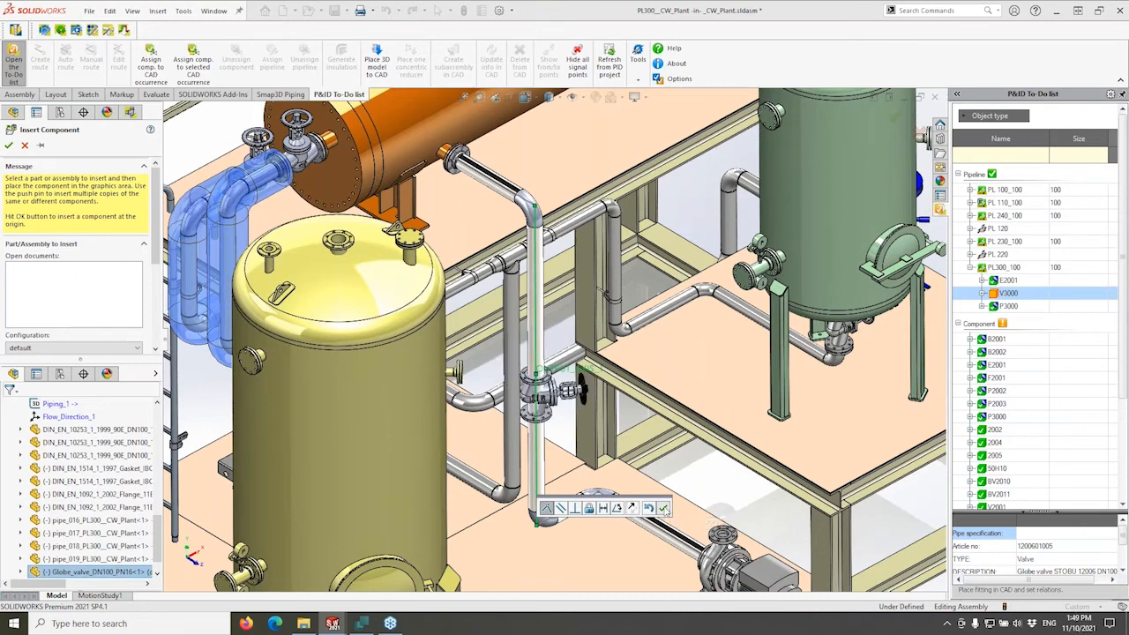
{"action": "left_click", "coordinate": [664, 508]}
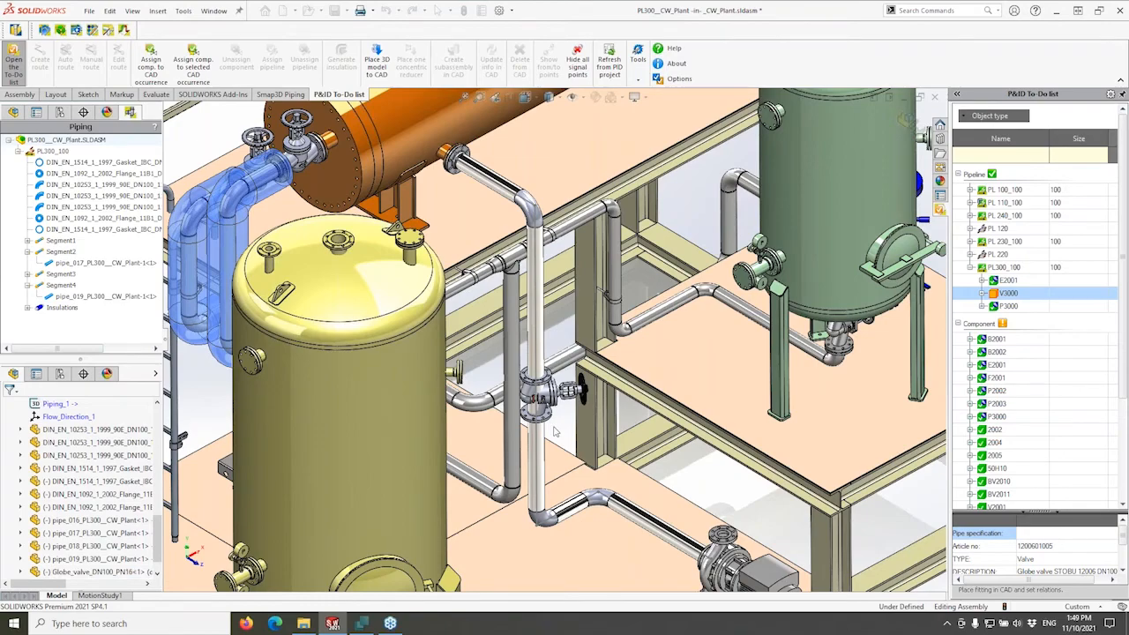
Mate the valve flange face 1200 mm from the pipe route line with a Distance mate.
{"action": "middle_click_drag", "start_coordinate": [555, 434], "coordinate": [565, 316]}
{"action": "scroll", "coordinate": [566, 314], "scroll_direction": "down", "scroll_amount": 10}
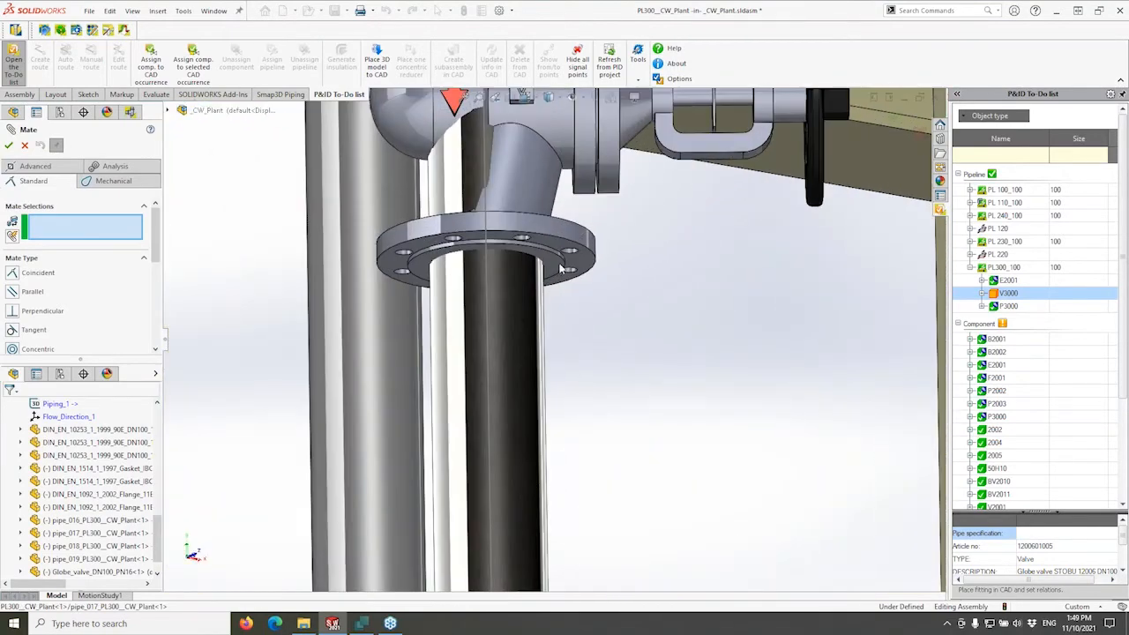
{"action": "left_click", "coordinate": [557, 294]}
{"action": "scroll", "coordinate": [565, 529], "scroll_direction": "up", "scroll_amount": 10}
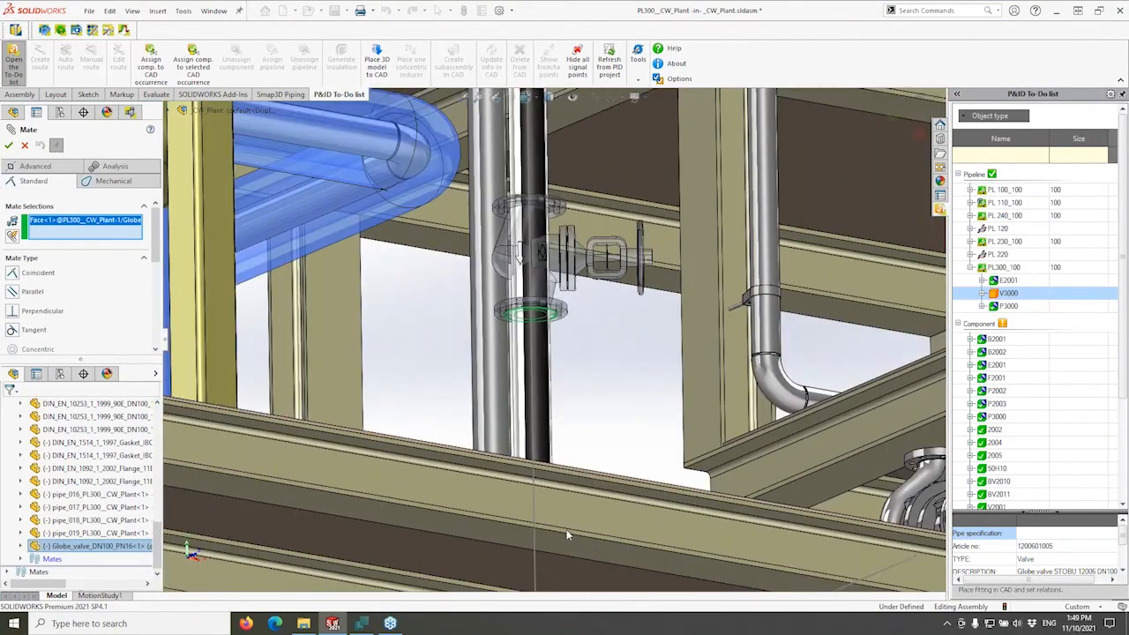
{"action": "left_click", "coordinate": [575, 536]}
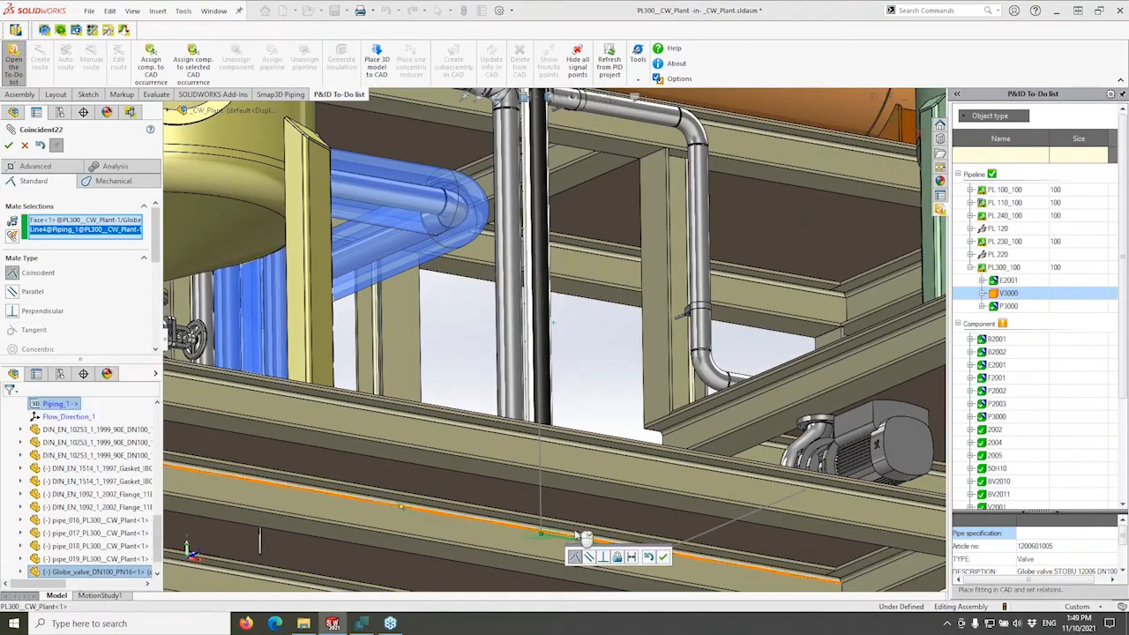
{"action": "left_click", "coordinate": [631, 557]}
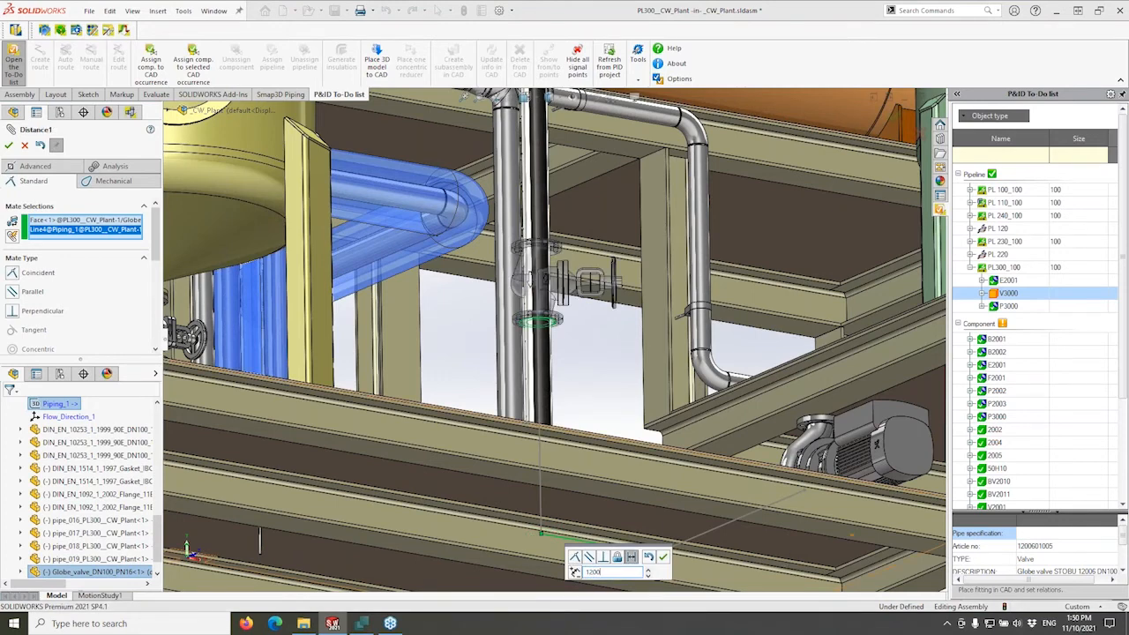
{"action": "key", "text": "Return"}
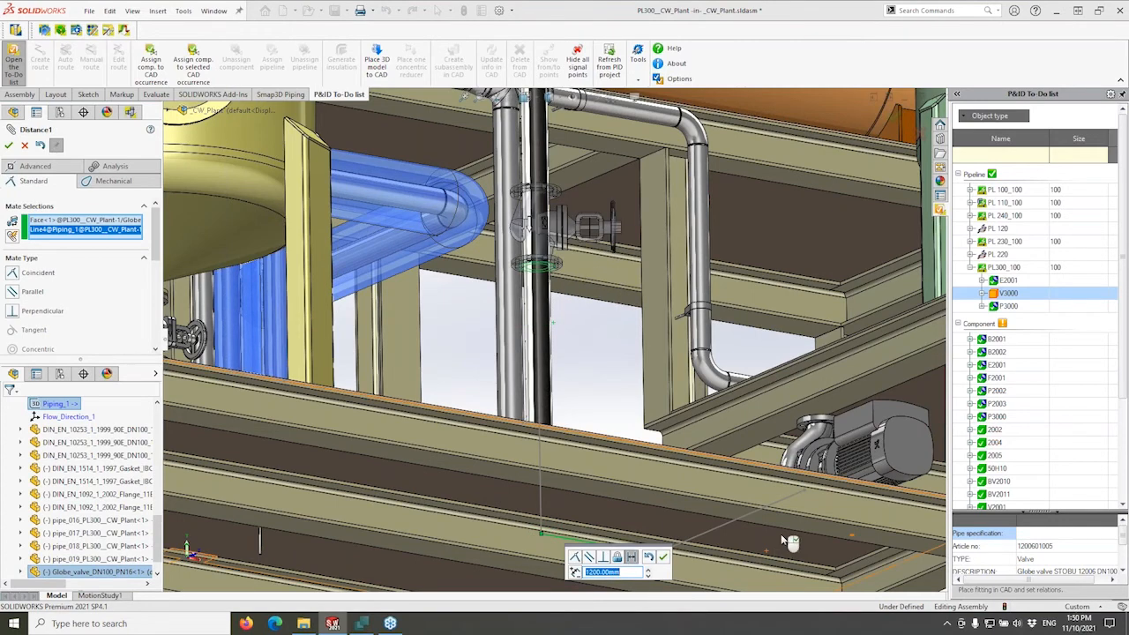
{"action": "left_click", "coordinate": [662, 556]}
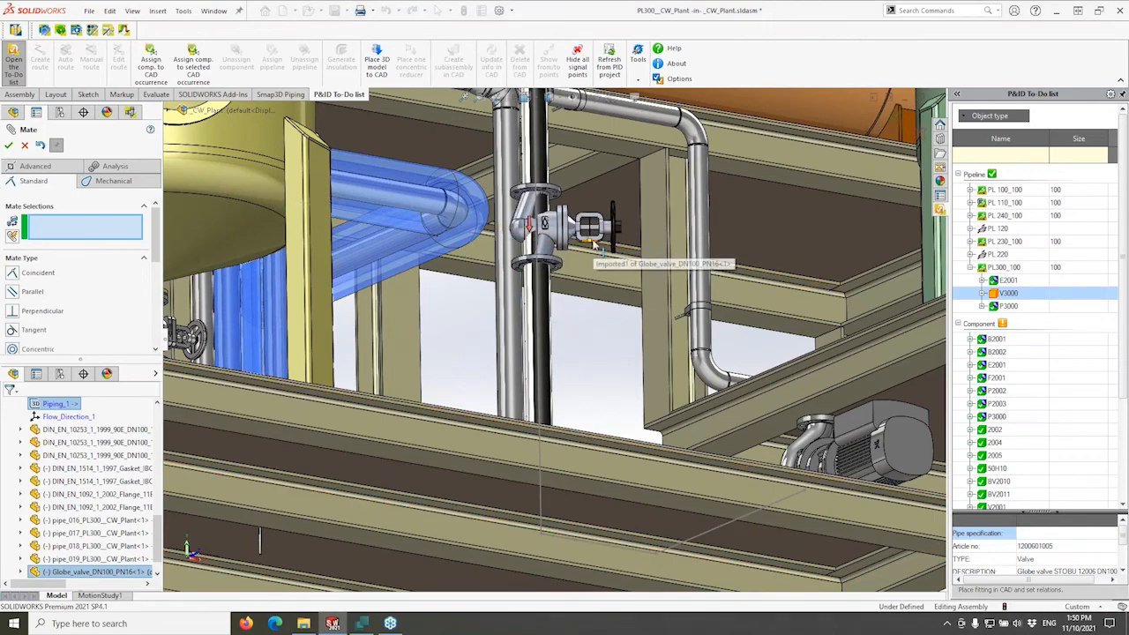
Add a Parallel mate between a valve edge and the pump pipe.
{"action": "left_click", "coordinate": [590, 236]}
{"action": "middle_click_drag", "start_coordinate": [765, 527], "coordinate": [718, 516]}
{"action": "left_click", "coordinate": [721, 519]}
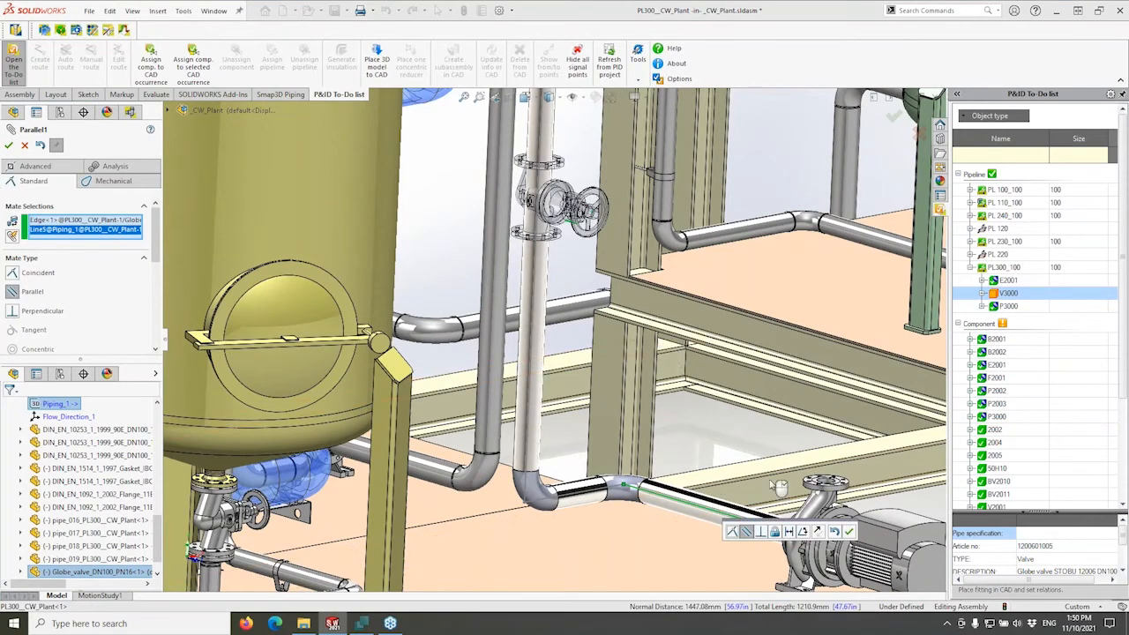
{"action": "left_click", "coordinate": [848, 532]}
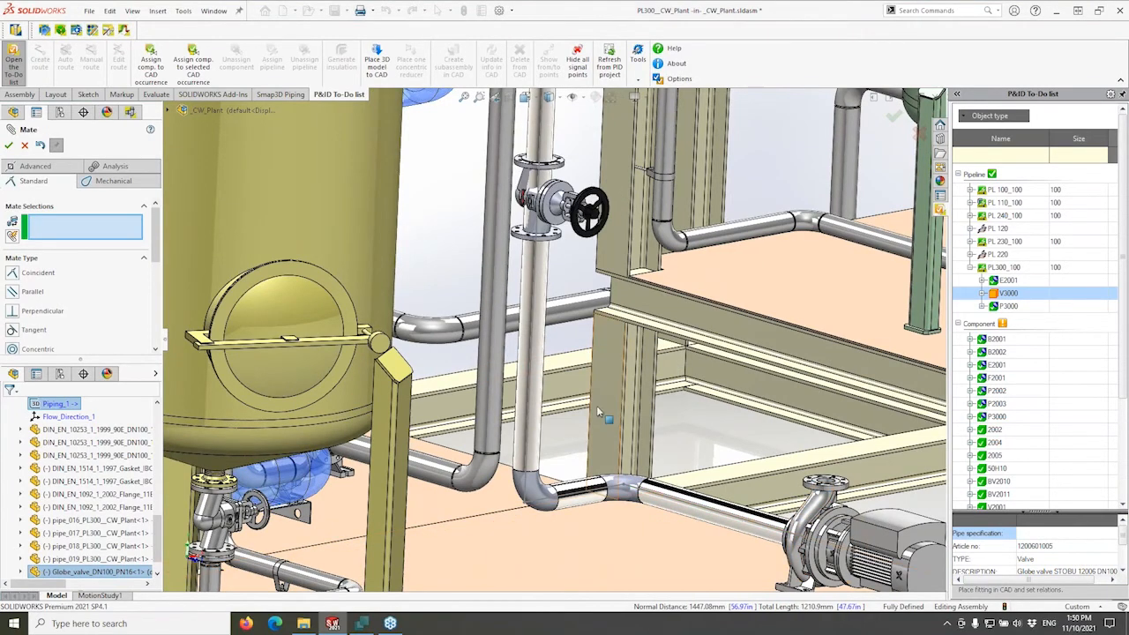
Finish mating, acknowledge the V3000 assignment, and run Recalculate pipeline(s) on PL300_100.
{"action": "left_click", "coordinate": [8, 145]}
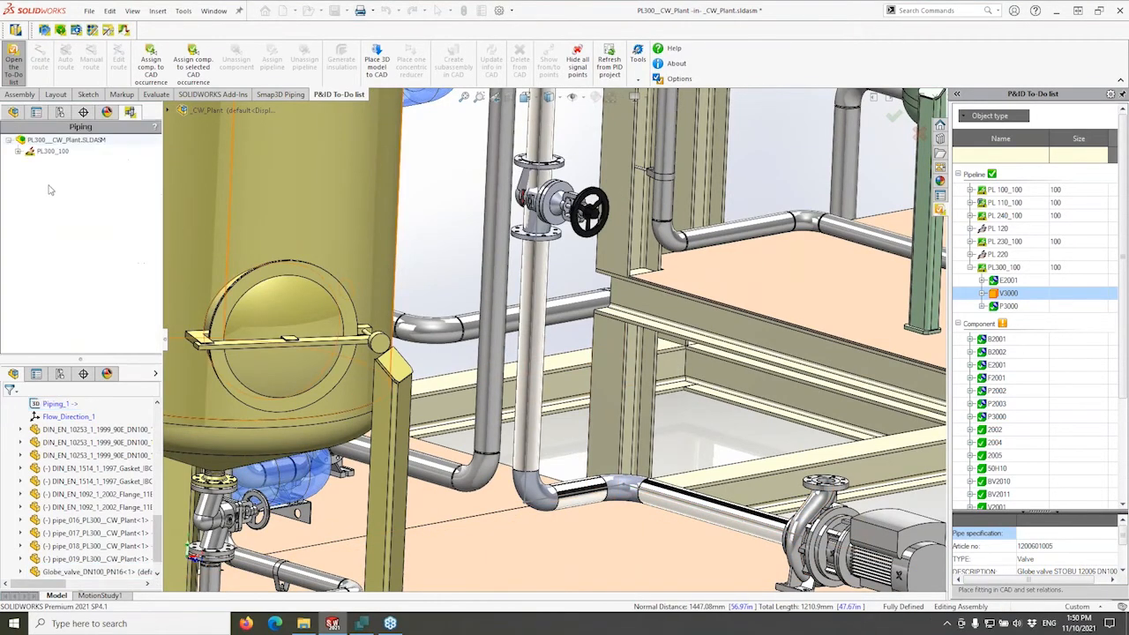
{"action": "left_click", "coordinate": [681, 348]}
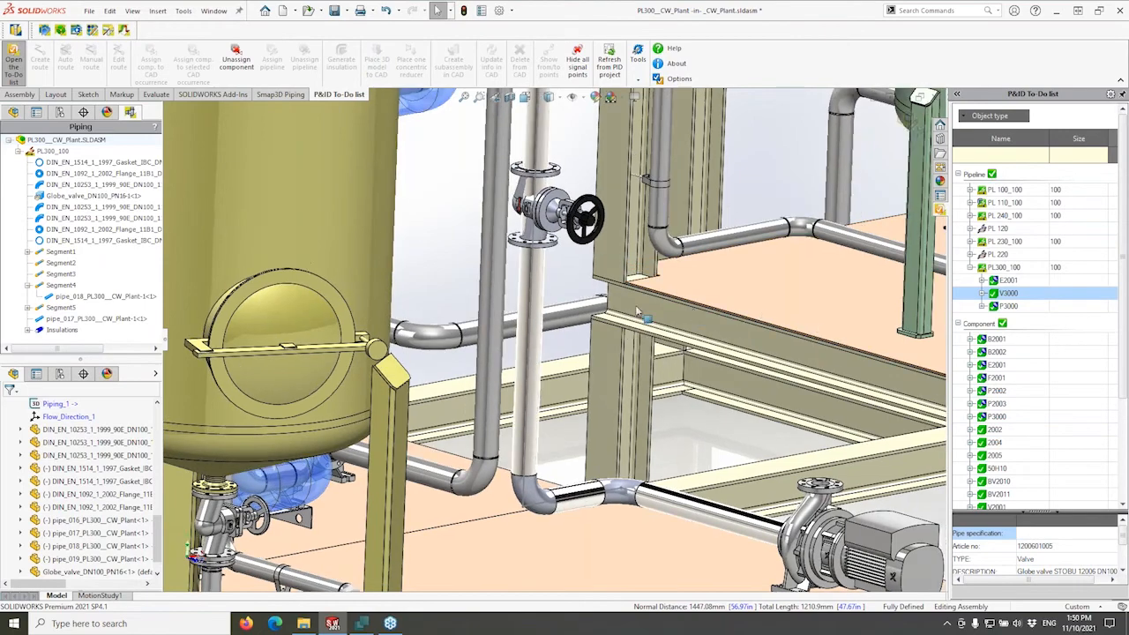
{"action": "scroll", "coordinate": [520, 256], "scroll_direction": "down", "scroll_amount": 3}
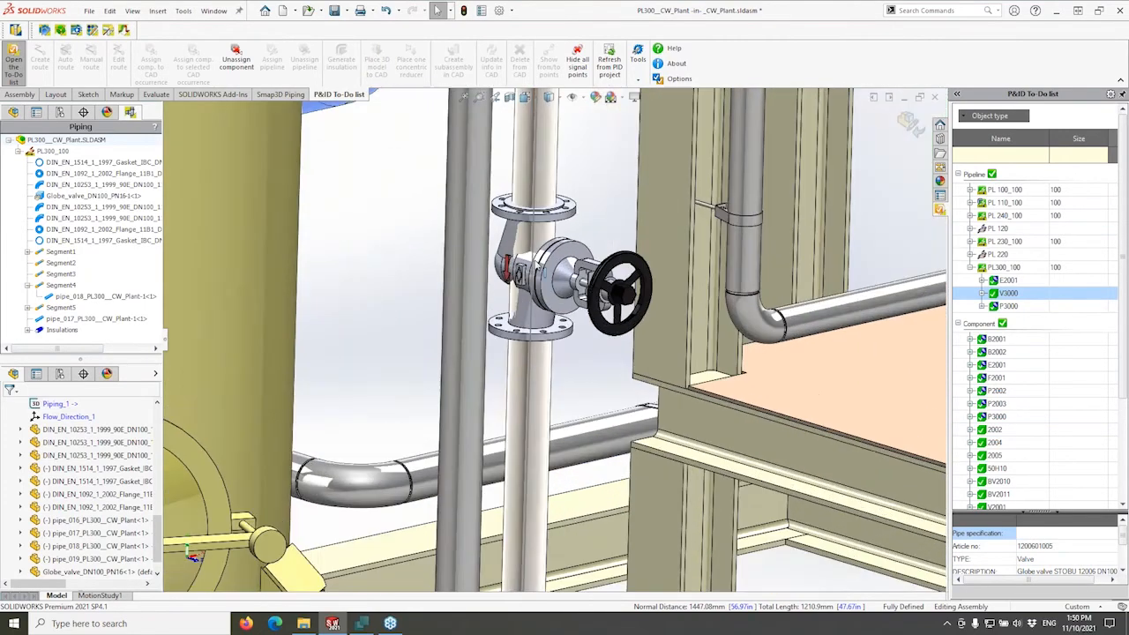
{"action": "right_click", "coordinate": [55, 154]}
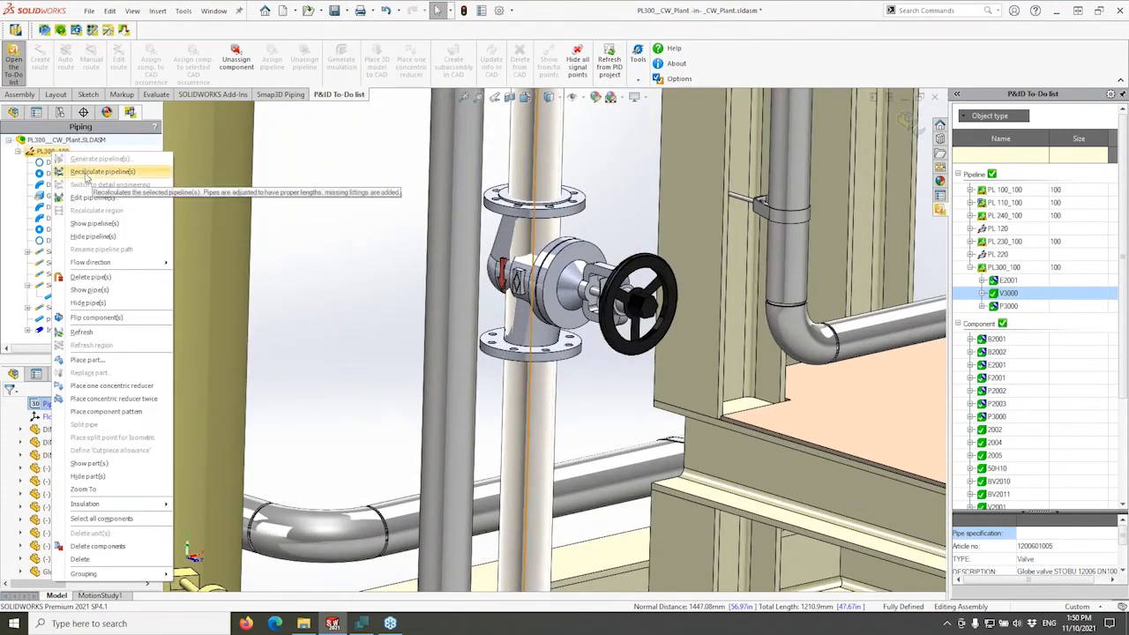
{"action": "left_click", "coordinate": [99, 159]}
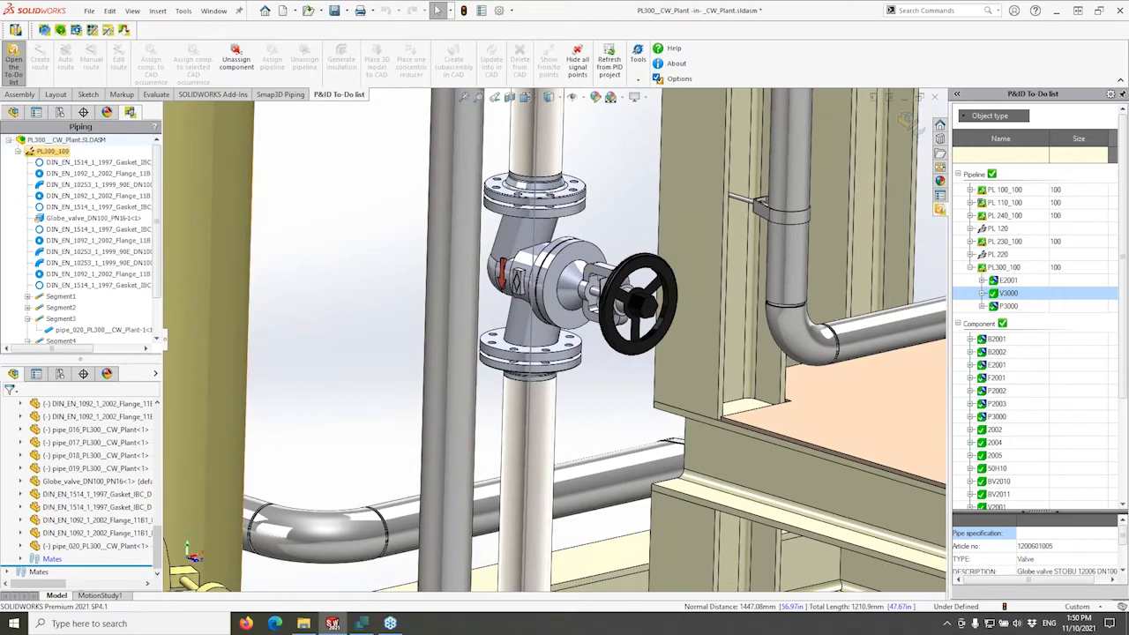
{"action": "middle_click", "coordinate": [569, 268]}
{"action": "middle_click_drag", "start_coordinate": [569, 268], "coordinate": [556, 229]}
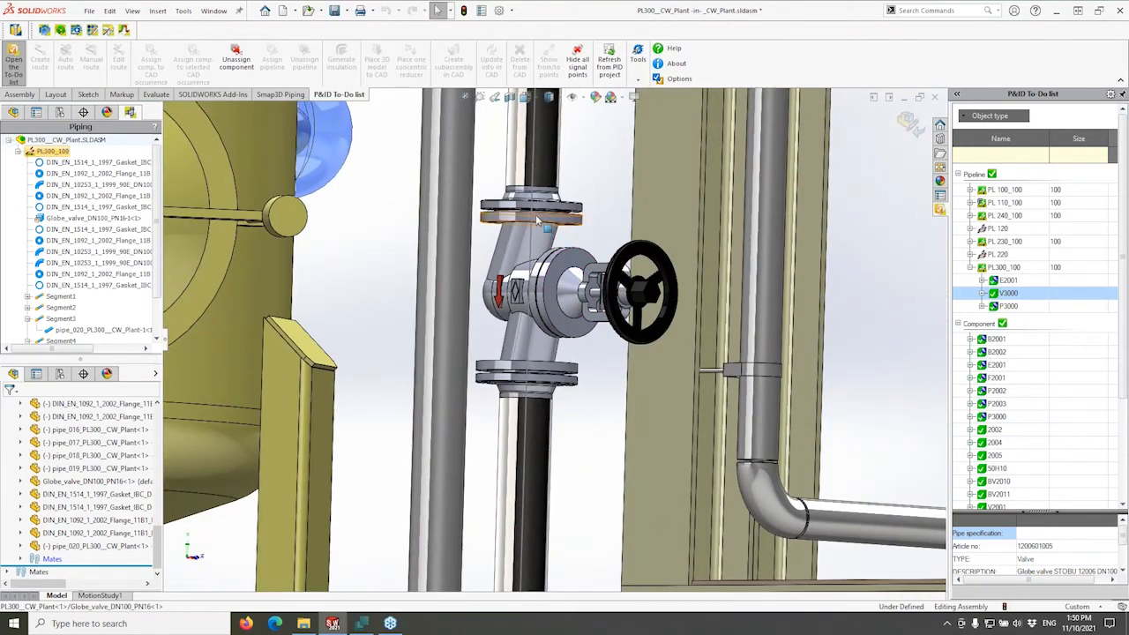
{"action": "scroll", "coordinate": [529, 211], "scroll_direction": "down", "scroll_amount": 10}
{"action": "scroll", "coordinate": [345, 300], "scroll_direction": "down", "scroll_amount": 4}
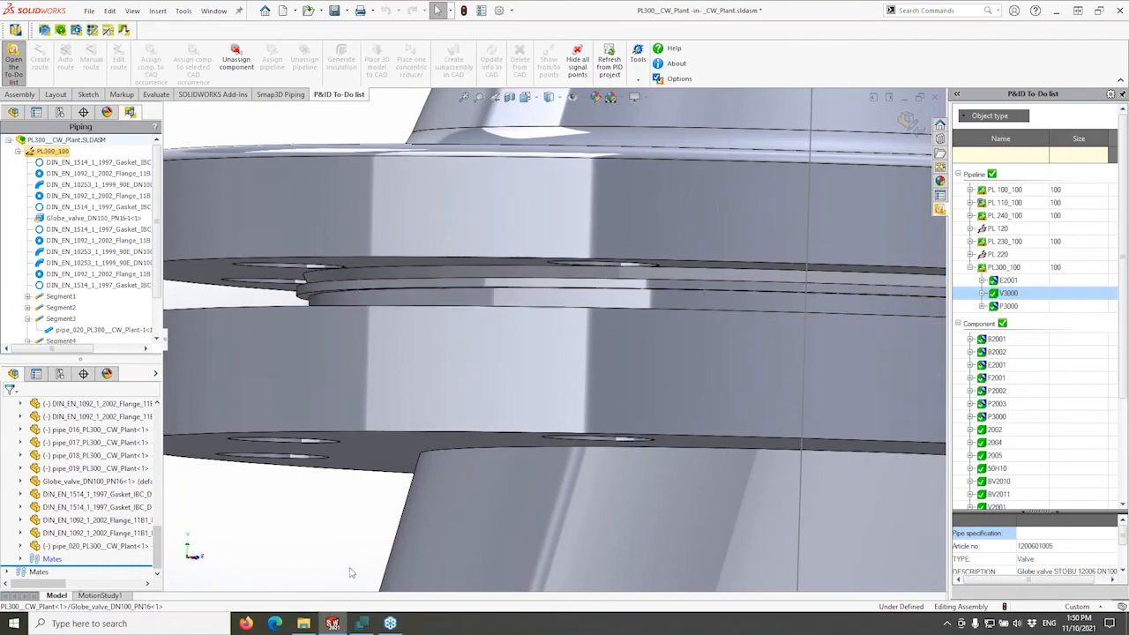
{"action": "scroll", "coordinate": [347, 563], "scroll_direction": "up", "scroll_amount": 10}
{"action": "middle_click_drag", "start_coordinate": [574, 238], "coordinate": [592, 360]}
{"action": "scroll", "coordinate": [593, 360], "scroll_direction": "up", "scroll_amount": 4}
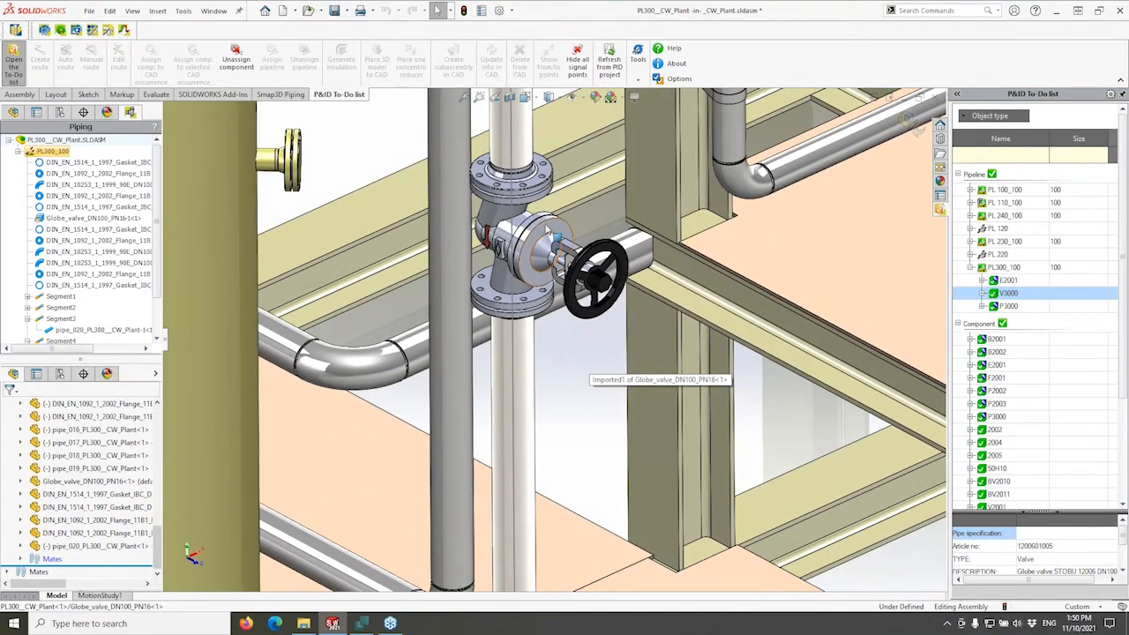
{"action": "scroll", "coordinate": [547, 373], "scroll_direction": "up", "scroll_amount": 5}
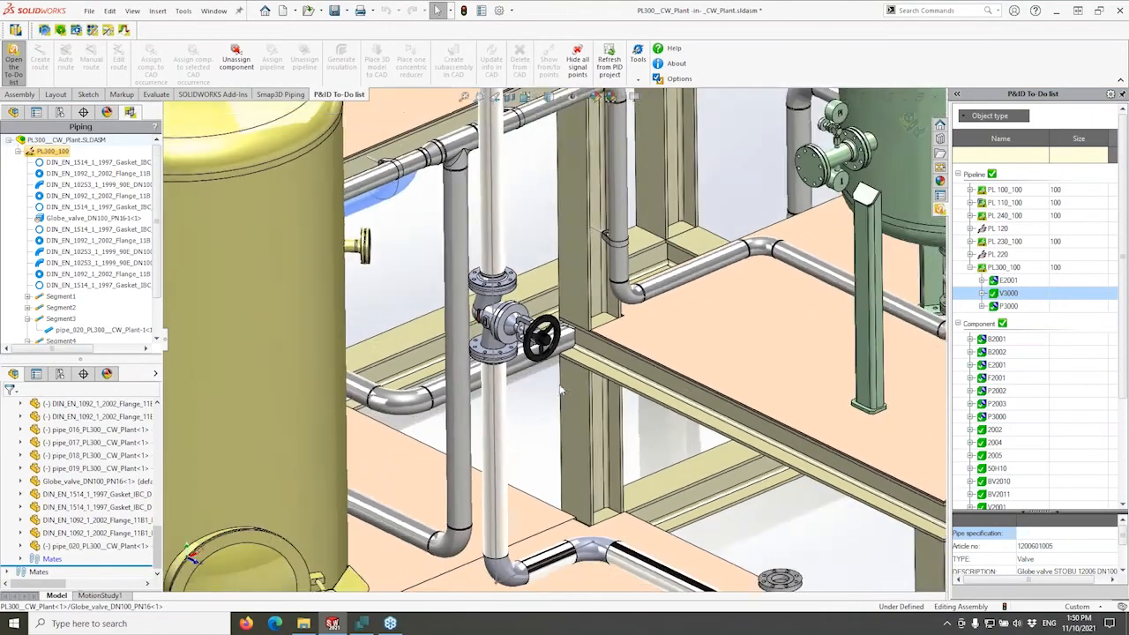
{"action": "scroll", "coordinate": [538, 399], "scroll_direction": "up", "scroll_amount": 2}
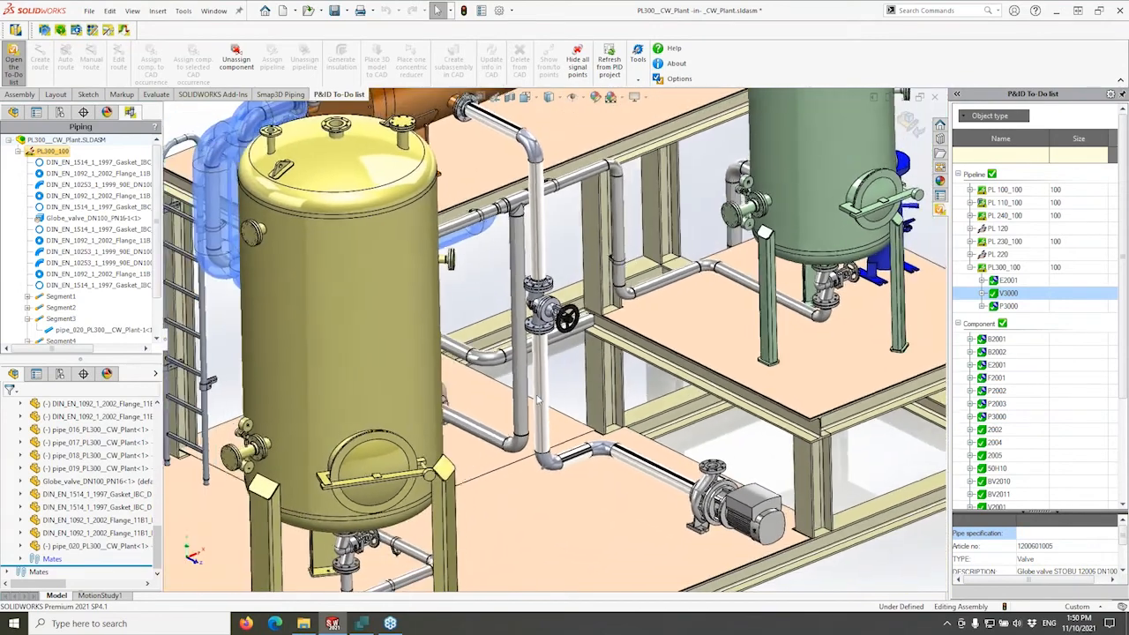
{"action": "middle_click_drag", "start_coordinate": [556, 372], "coordinate": [540, 399]}
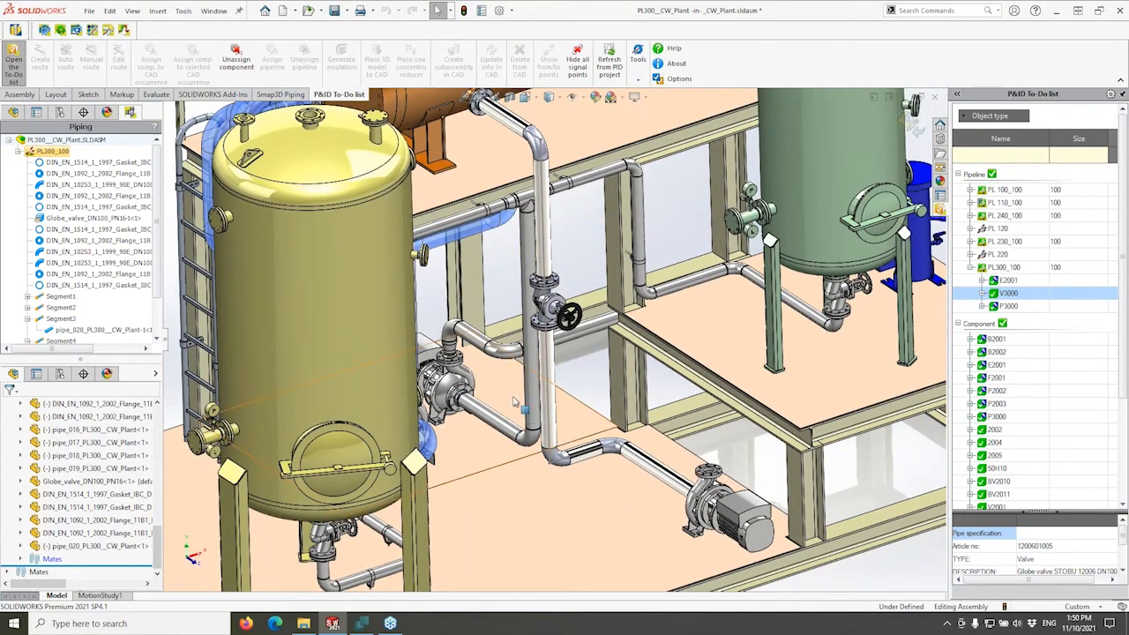
{"action": "middle_click_drag", "start_coordinate": [666, 401], "coordinate": [685, 426]}
{"action": "scroll", "coordinate": [685, 426], "scroll_direction": "up", "scroll_amount": 1}
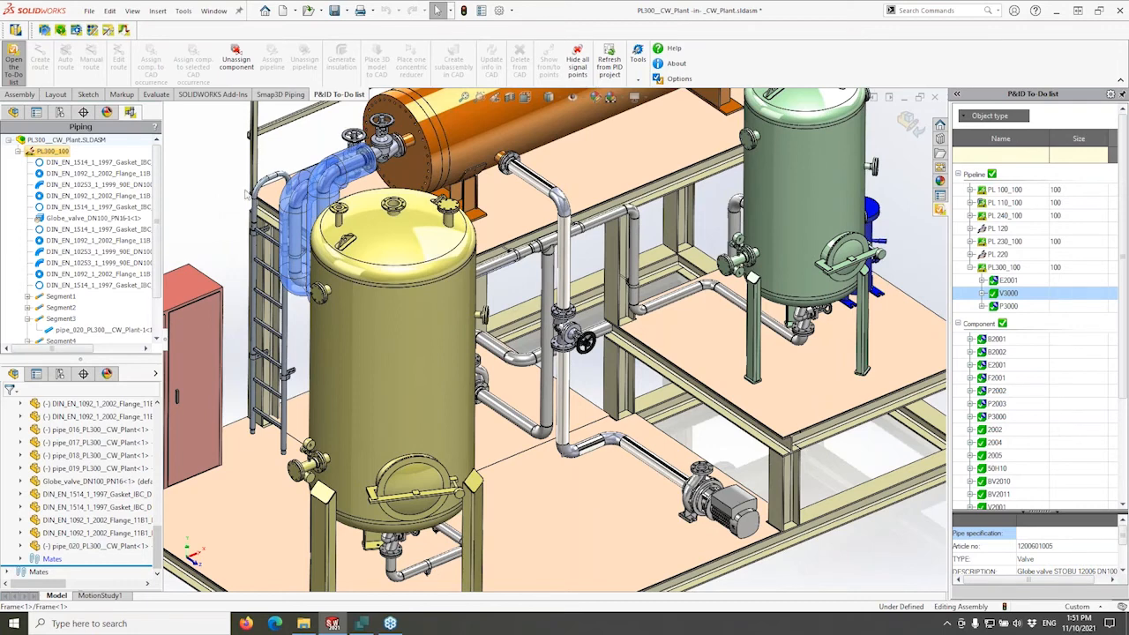
{"action": "middle_click_drag", "start_coordinate": [299, 159], "coordinate": [269, 134]}
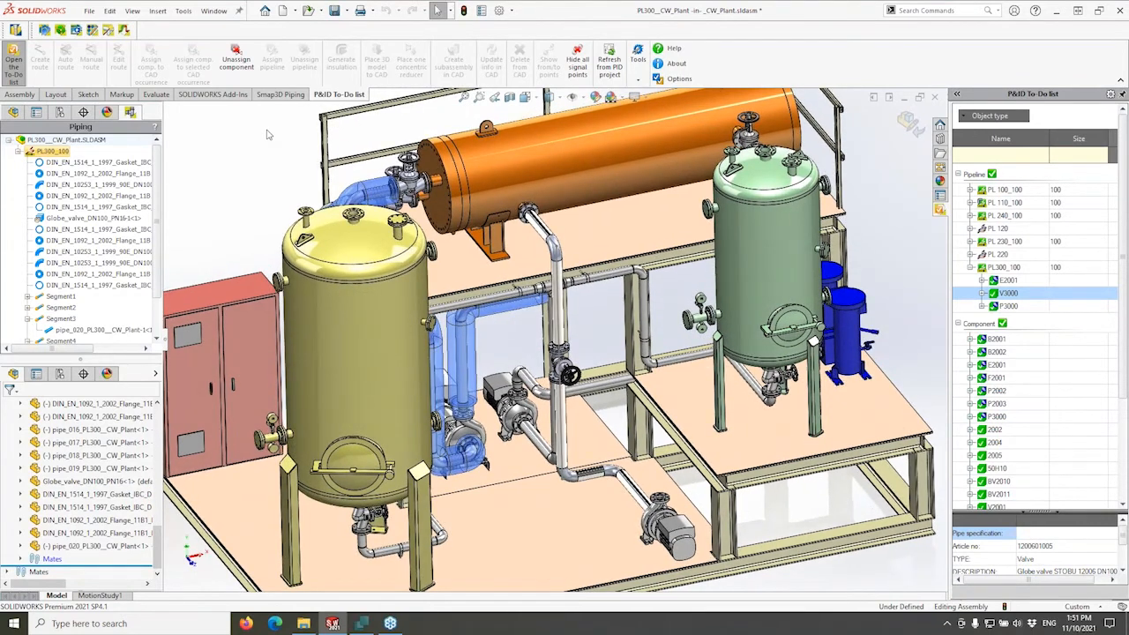
Run Smap3D Isometric from the CAD assembly to output the Final-Cut-List-PL300_100-001 DWG and PDF.
{"action": "left_click", "coordinate": [44, 31]}
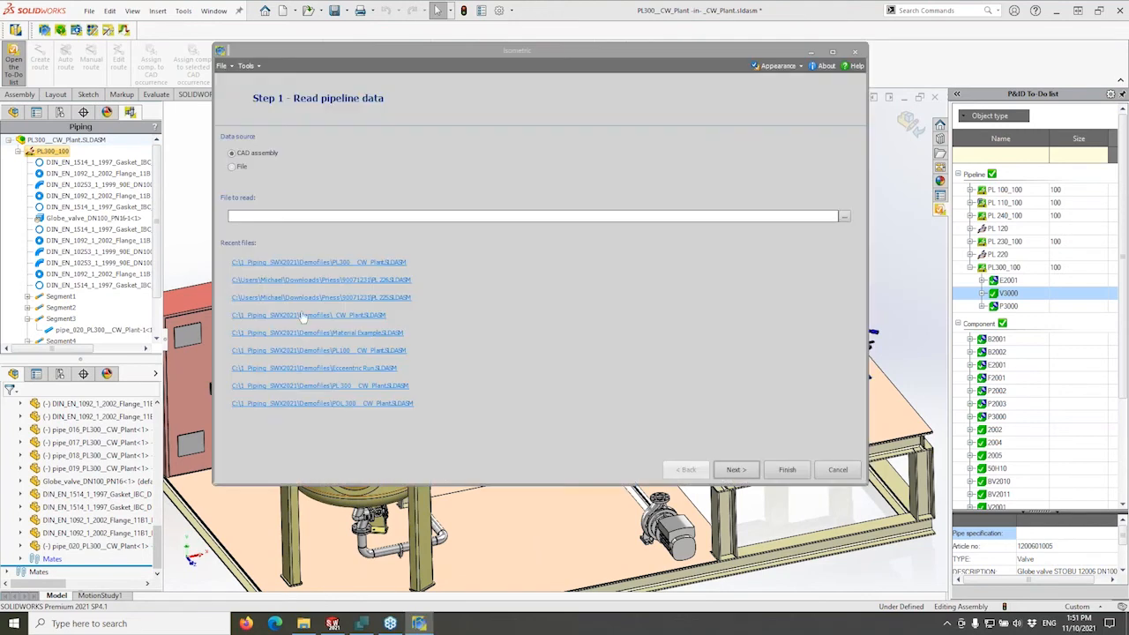
{"action": "left_click", "coordinate": [787, 469]}
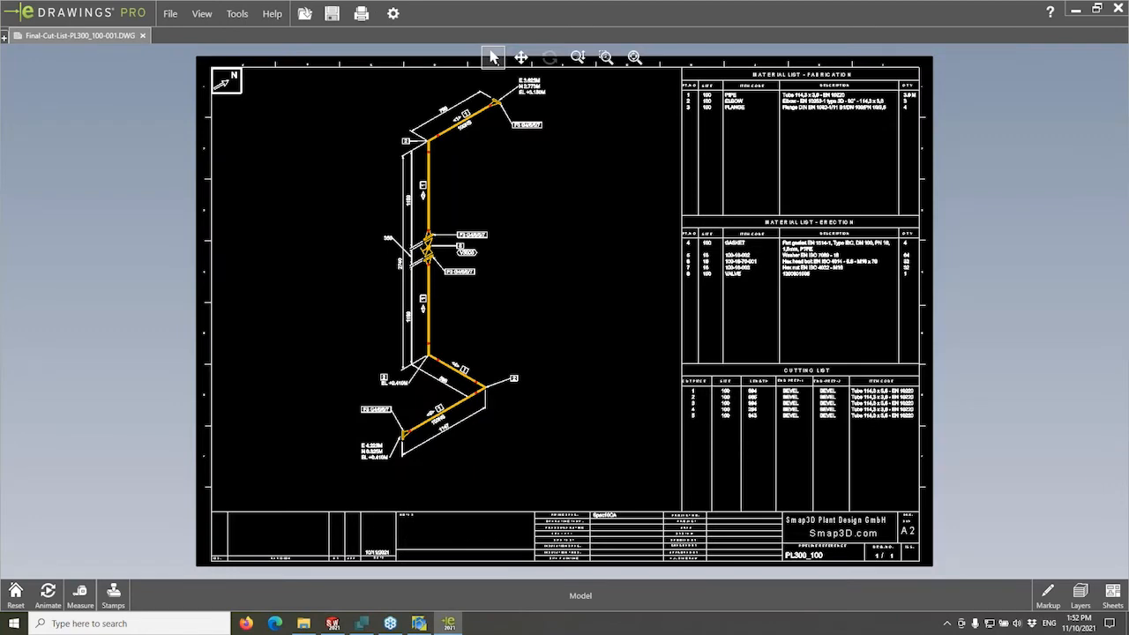
Open Final-Cut-List-PL300_100-001.pdf in Acrobat Reader from the isometric converter results.
{"action": "scroll", "coordinate": [518, 162], "scroll_direction": "up", "scroll_amount": 2}
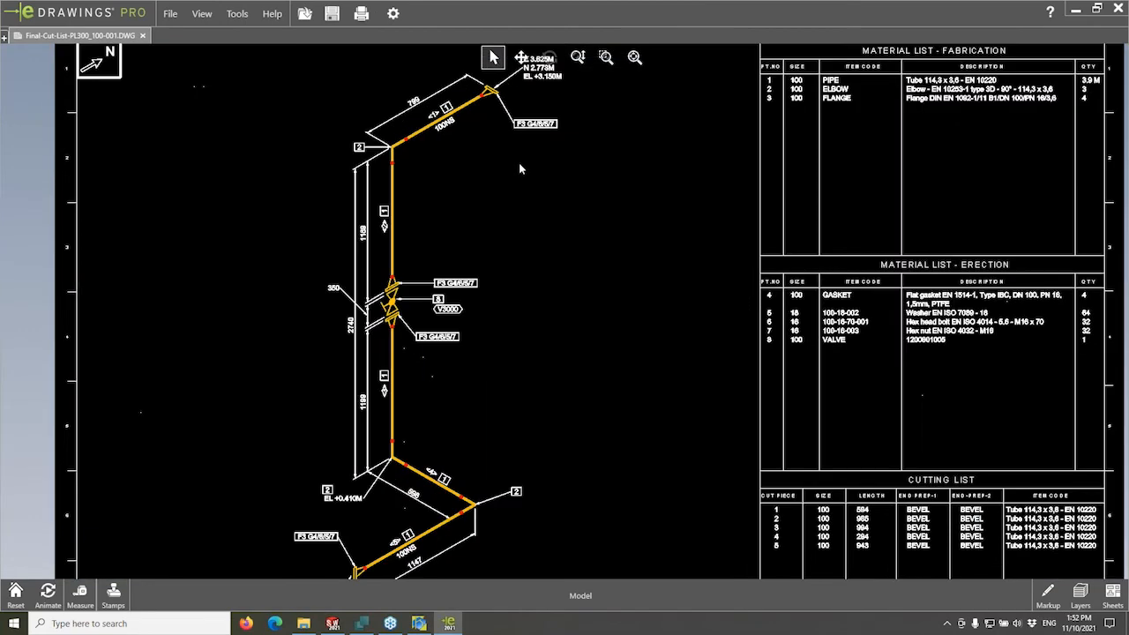
{"action": "scroll", "coordinate": [526, 169], "scroll_direction": "up", "scroll_amount": 2}
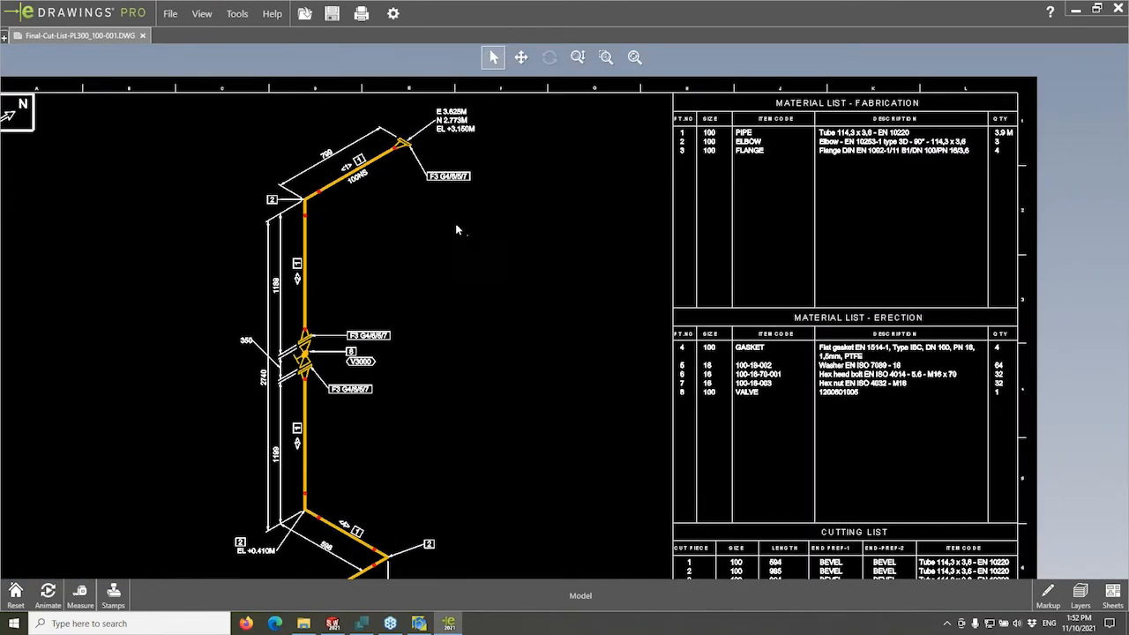
{"action": "middle_click_drag", "start_coordinate": [456, 228], "coordinate": [488, 190]}
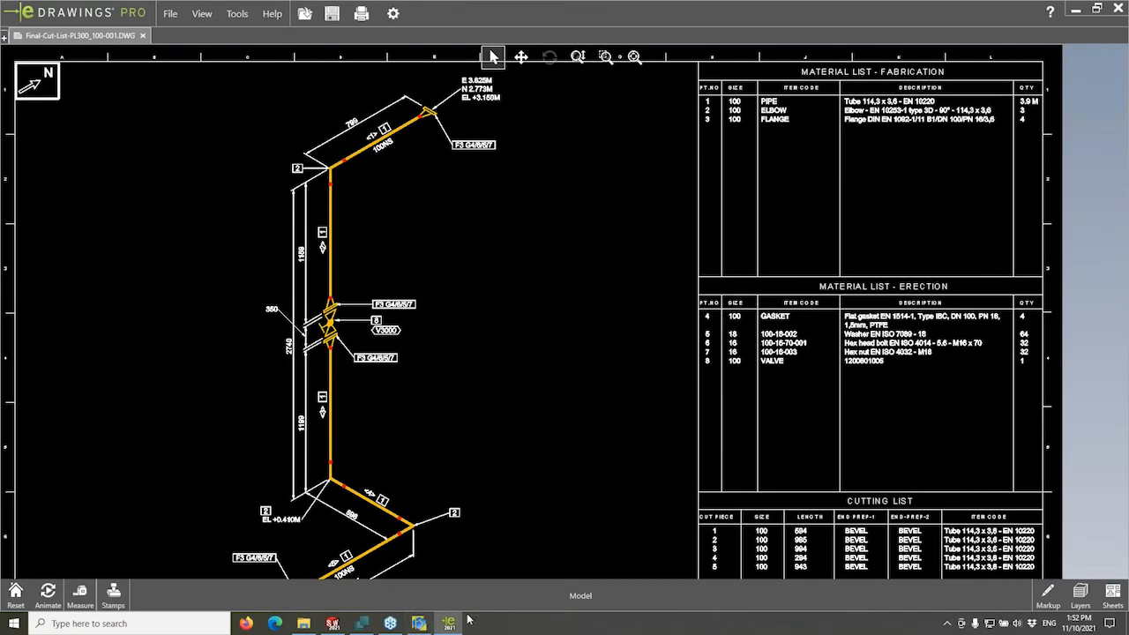
{"action": "left_click", "coordinate": [419, 623]}
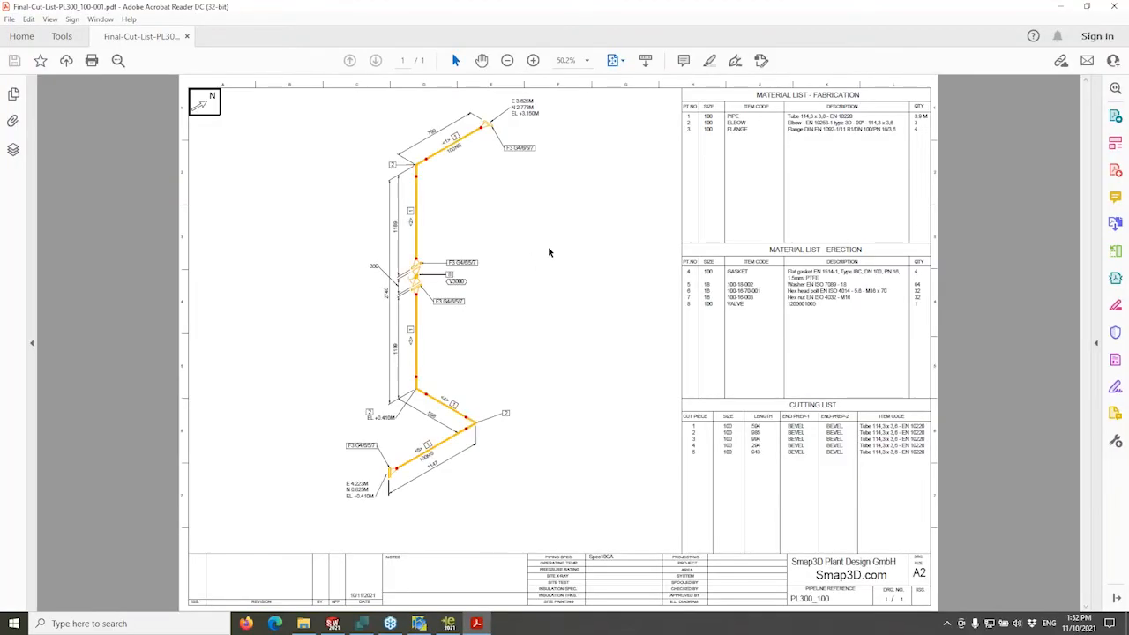
Zoom the PL300_100 PDF to 75% then 100% and pan across the pipe run, valve V3000 and material tables.
{"action": "scroll", "coordinate": [555, 248], "scroll_direction": "up", "scroll_amount": 4, "text": "ctrl"}
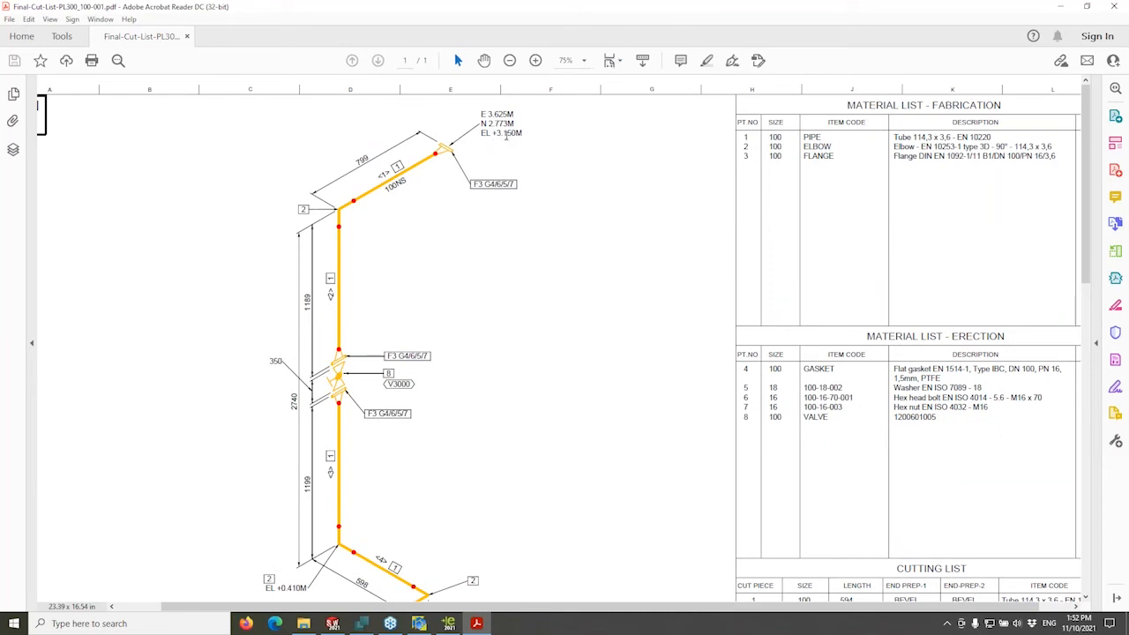
{"action": "scroll", "coordinate": [464, 214], "scroll_direction": "down", "scroll_amount": 5}
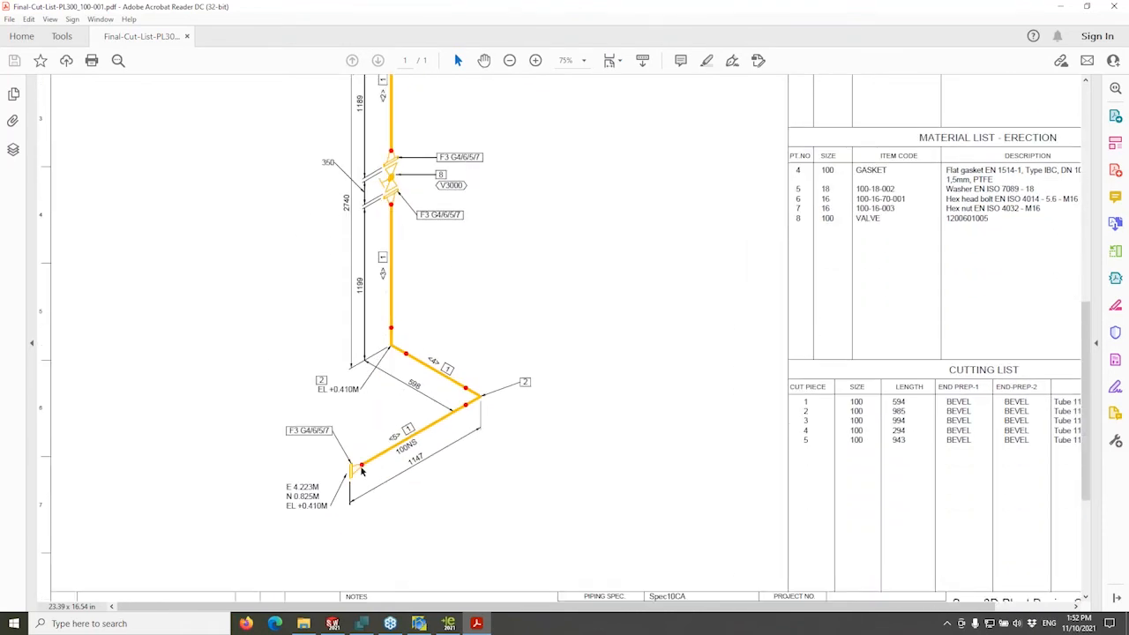
{"action": "scroll", "coordinate": [521, 281], "scroll_direction": "up", "scroll_amount": 5}
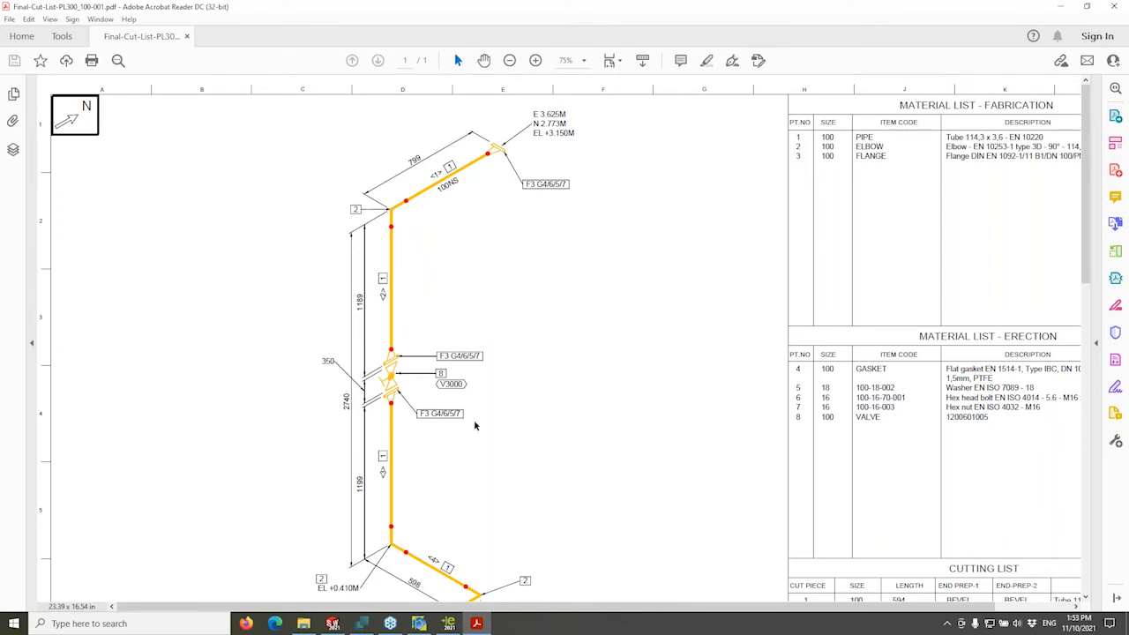
{"action": "scroll", "coordinate": [507, 375], "scroll_direction": "right", "scroll_amount": 3}
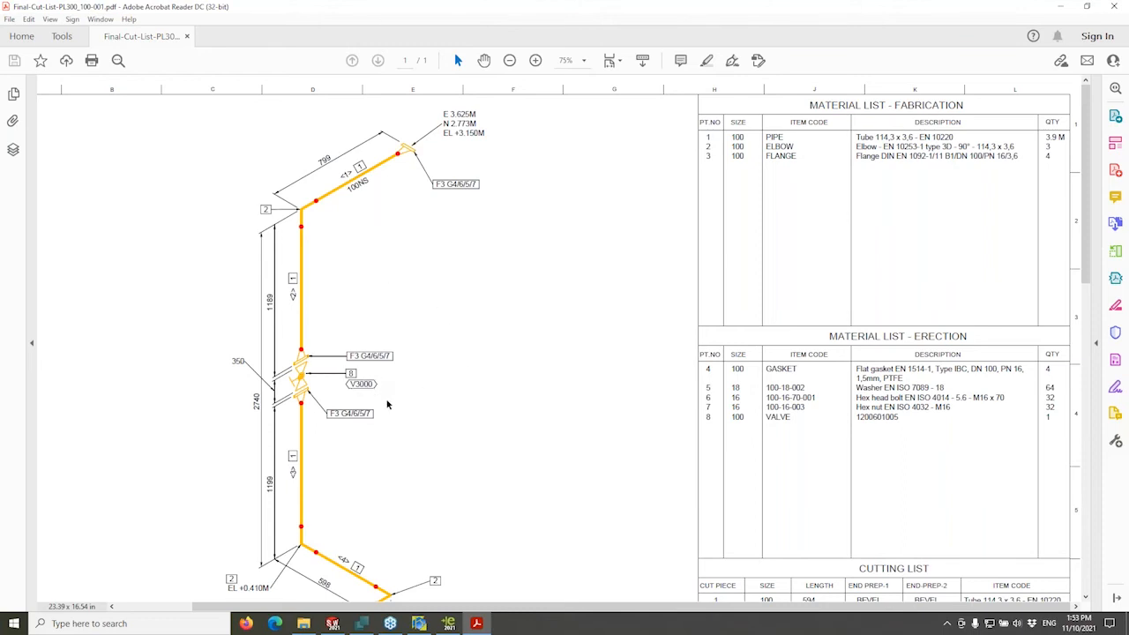
{"action": "scroll", "coordinate": [386, 404], "scroll_direction": "down", "scroll_amount": 4}
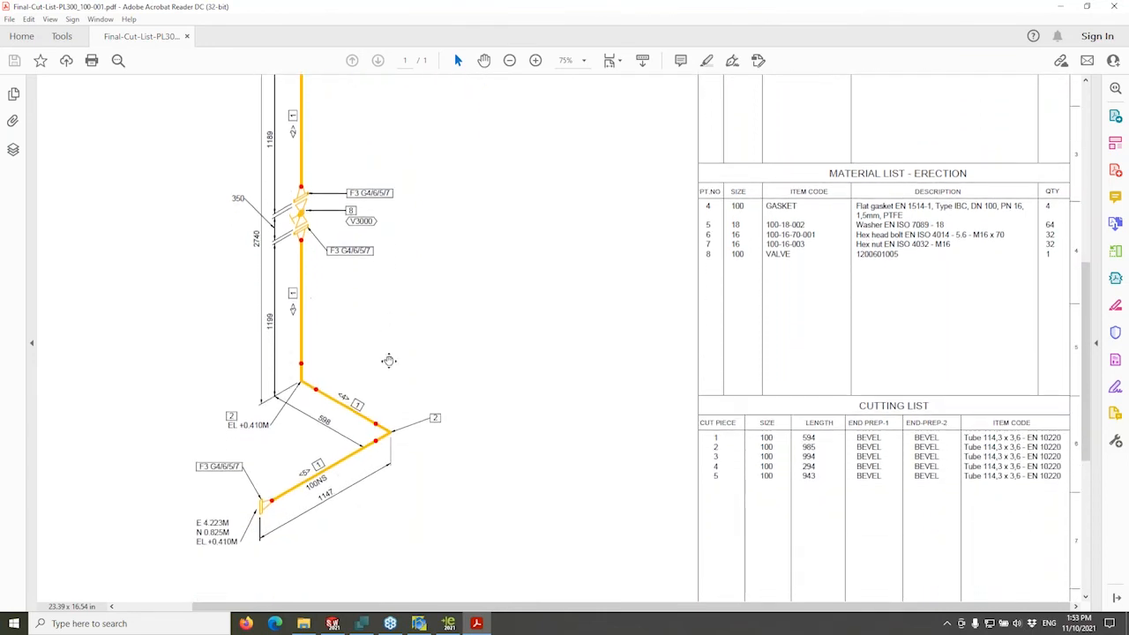
{"action": "scroll", "coordinate": [389, 360], "scroll_direction": "down", "scroll_amount": 1}
{"action": "scroll", "coordinate": [391, 369], "scroll_direction": "up", "scroll_amount": 5}
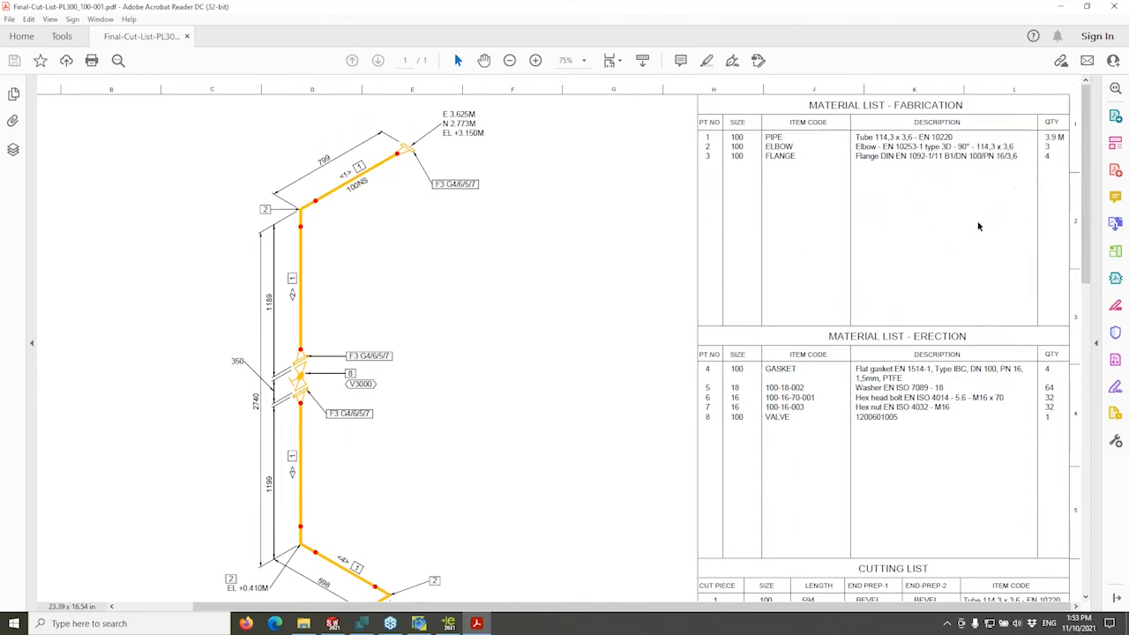
{"action": "scroll", "coordinate": [974, 221], "scroll_direction": "down", "scroll_amount": 1}
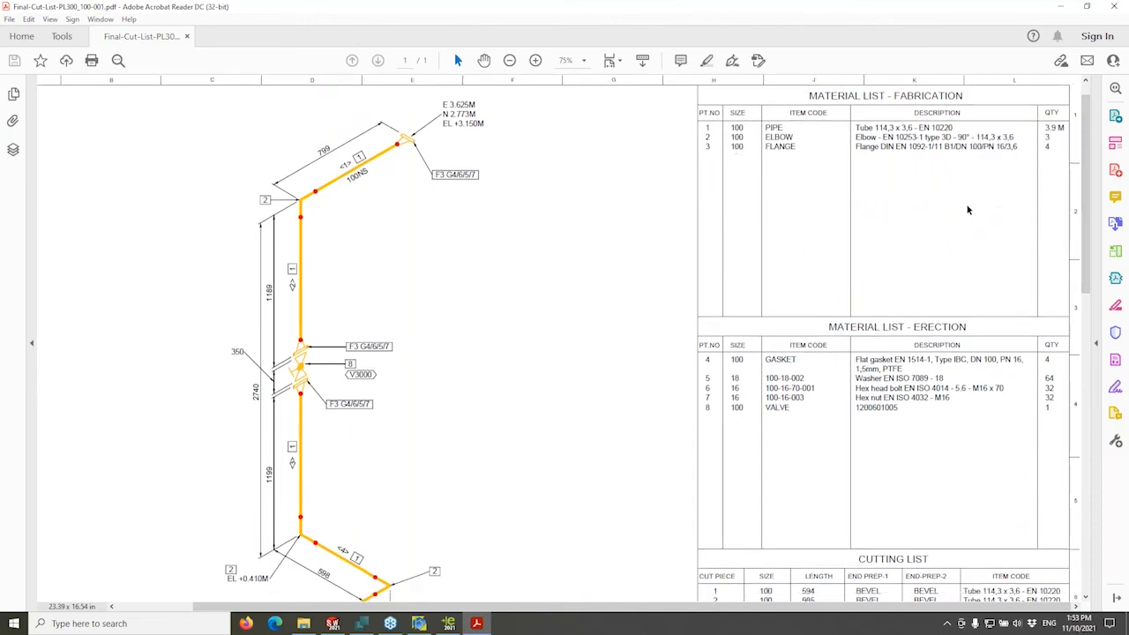
{"action": "scroll", "coordinate": [967, 210], "scroll_direction": "up", "scroll_amount": 1, "text": "ctrl"}
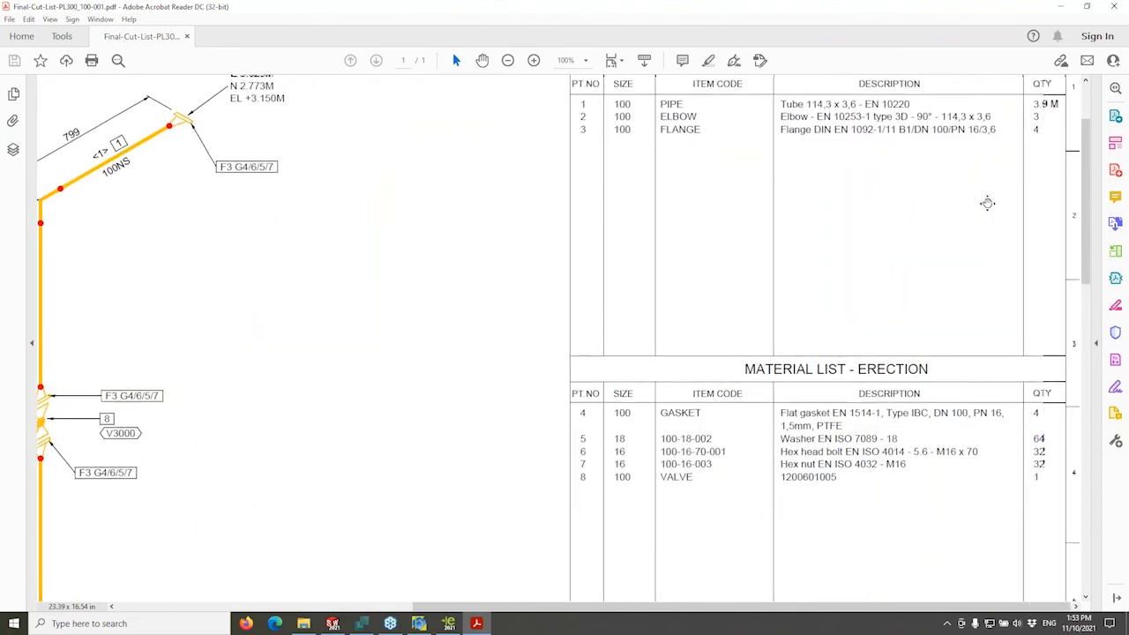
Zoom to 150% on the erection material list: 4 PTFE gaskets, 64 washers, 32 M16 bolts and nuts, valve.
{"action": "scroll", "coordinate": [993, 194], "scroll_direction": "up", "scroll_amount": 1}
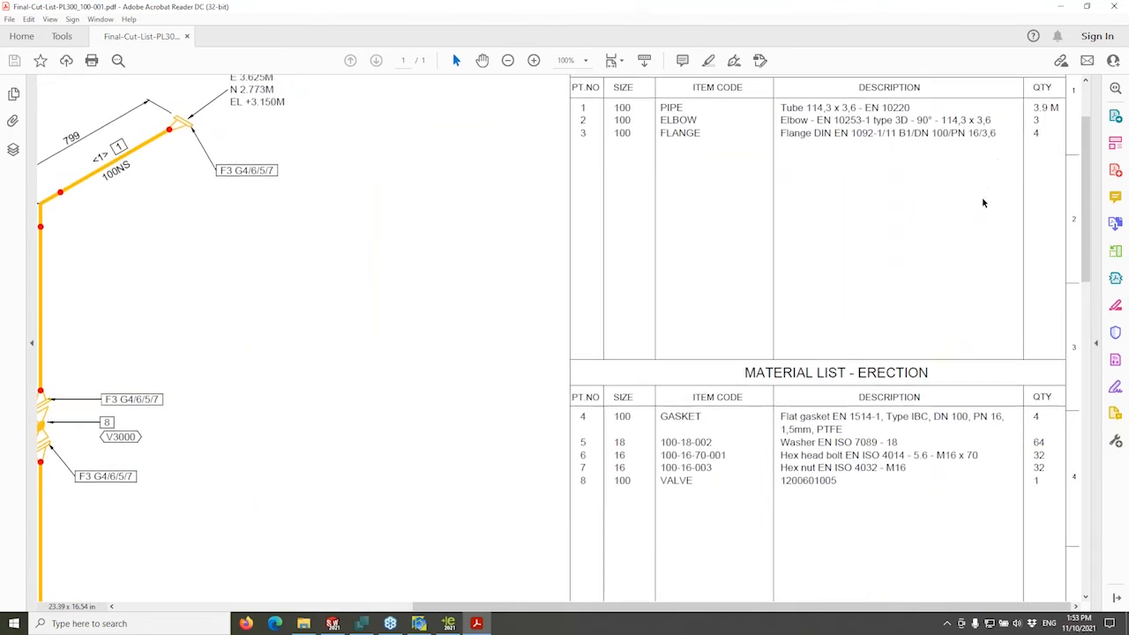
{"action": "scroll", "coordinate": [984, 202], "scroll_direction": "up", "scroll_amount": 1}
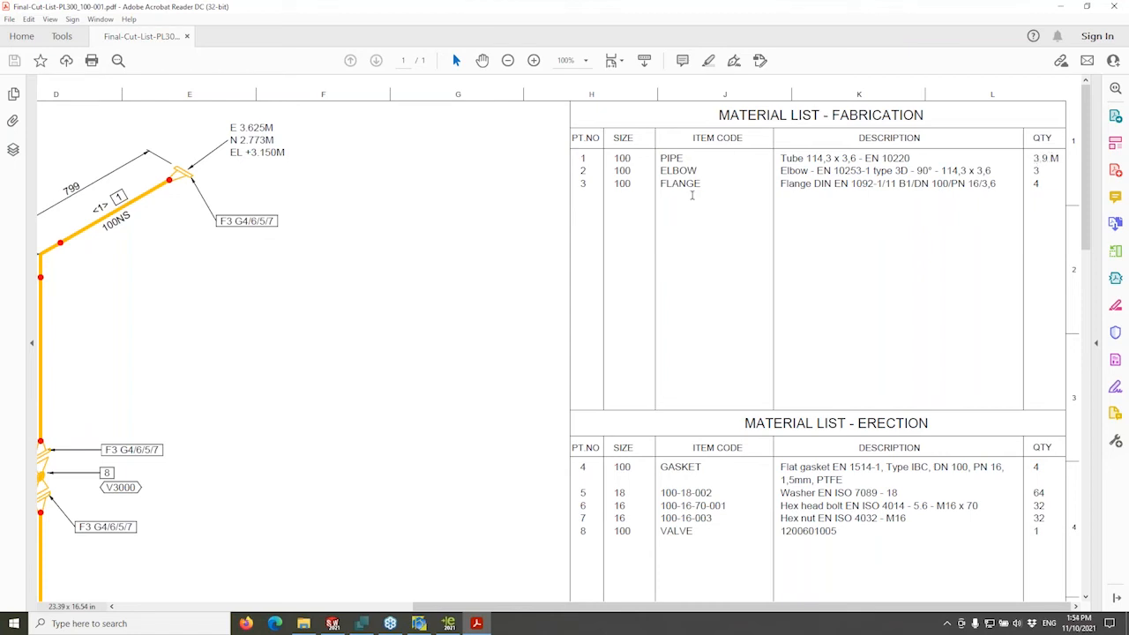
{"action": "scroll", "coordinate": [883, 305], "scroll_direction": "down", "scroll_amount": 2}
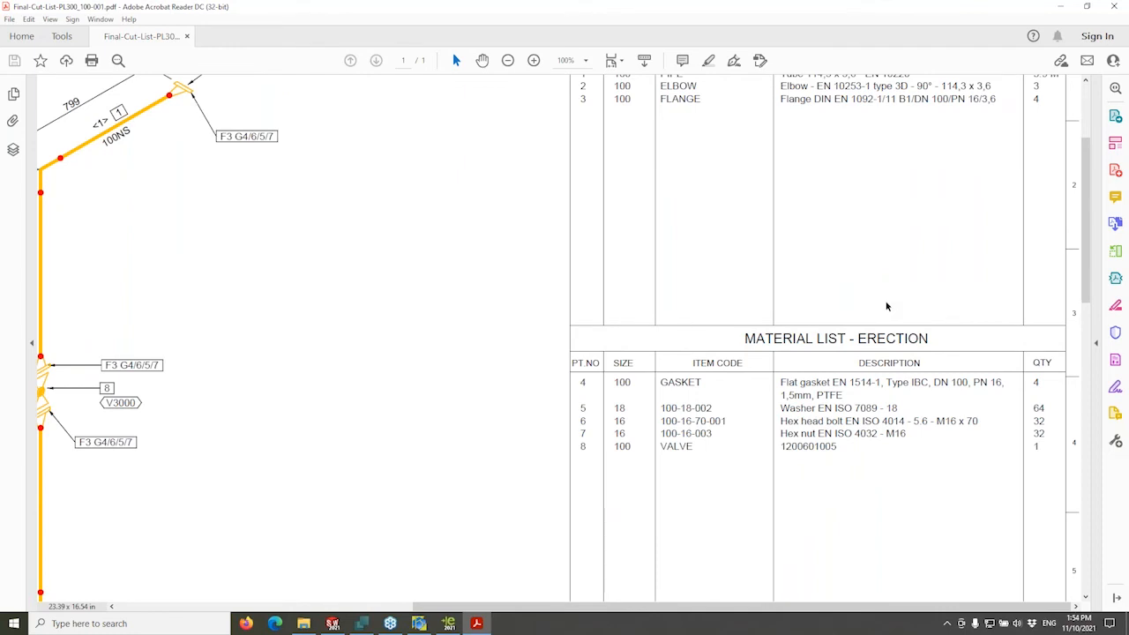
{"action": "scroll", "coordinate": [886, 306], "scroll_direction": "down", "scroll_amount": 2}
{"action": "scroll", "coordinate": [1012, 367], "scroll_direction": "up", "scroll_amount": 2, "text": "ctrl"}
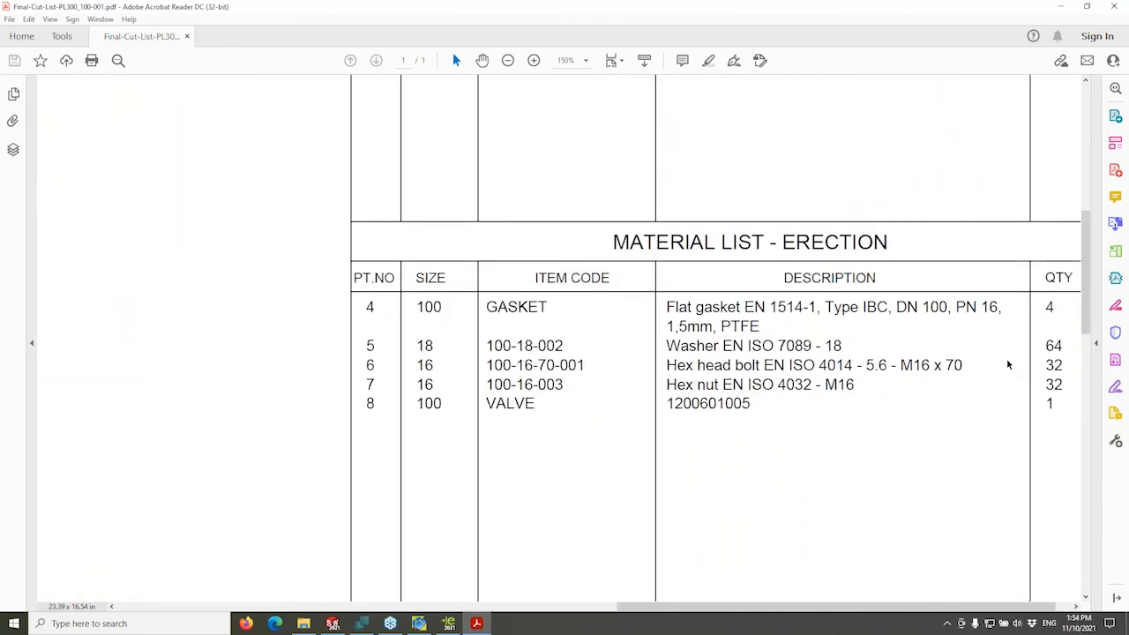
{"action": "scroll", "coordinate": [1006, 358], "scroll_direction": "right", "scroll_amount": 1}
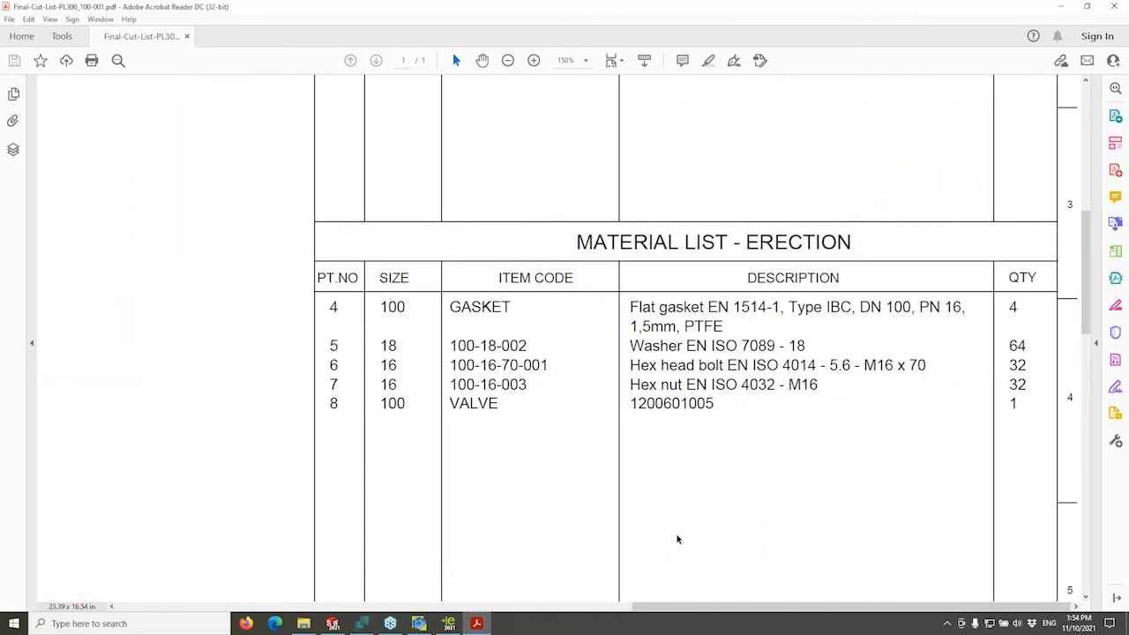
{"action": "left_click", "coordinate": [331, 624]}
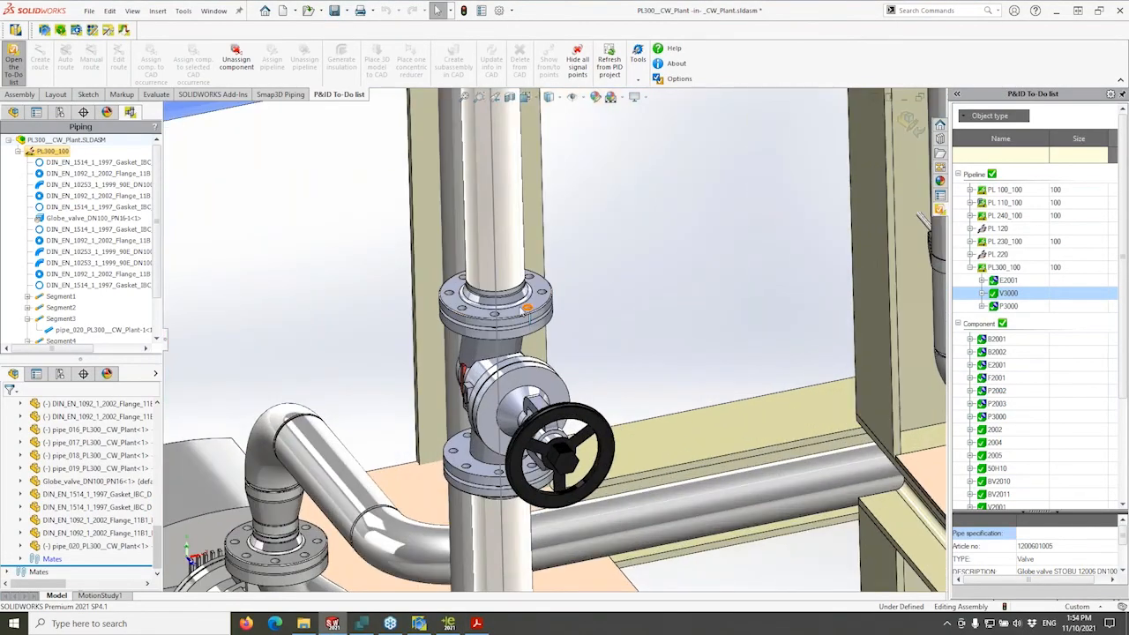
{"action": "left_click", "coordinate": [477, 623]}
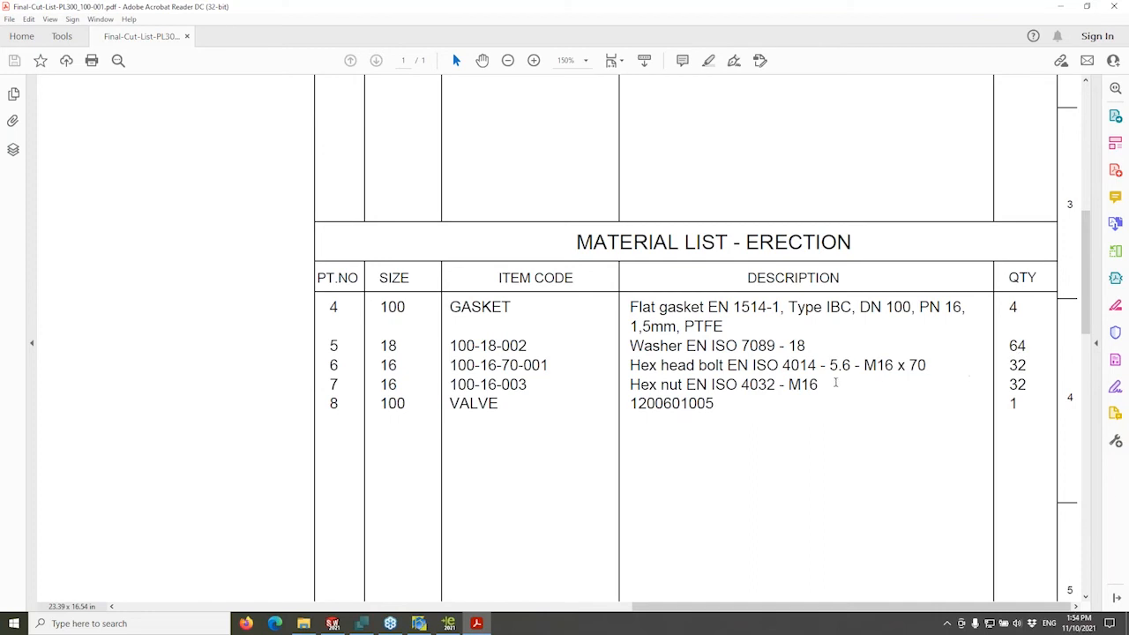
Review the five-piece Cutting List and whole sheet at 50.2%, then switch back to the SOLIDWORKS plant model.
{"action": "scroll", "coordinate": [822, 358], "scroll_direction": "down", "scroll_amount": 1}
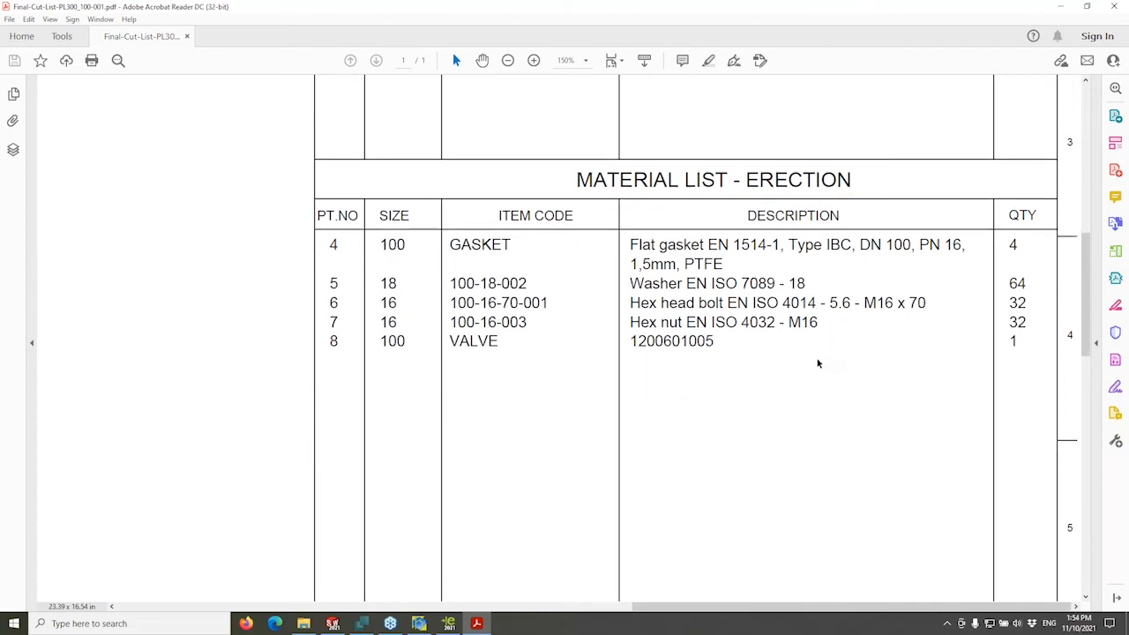
{"action": "scroll", "coordinate": [820, 365], "scroll_direction": "down", "scroll_amount": 2}
{"action": "scroll", "coordinate": [820, 365], "scroll_direction": "down", "scroll_amount": 2}
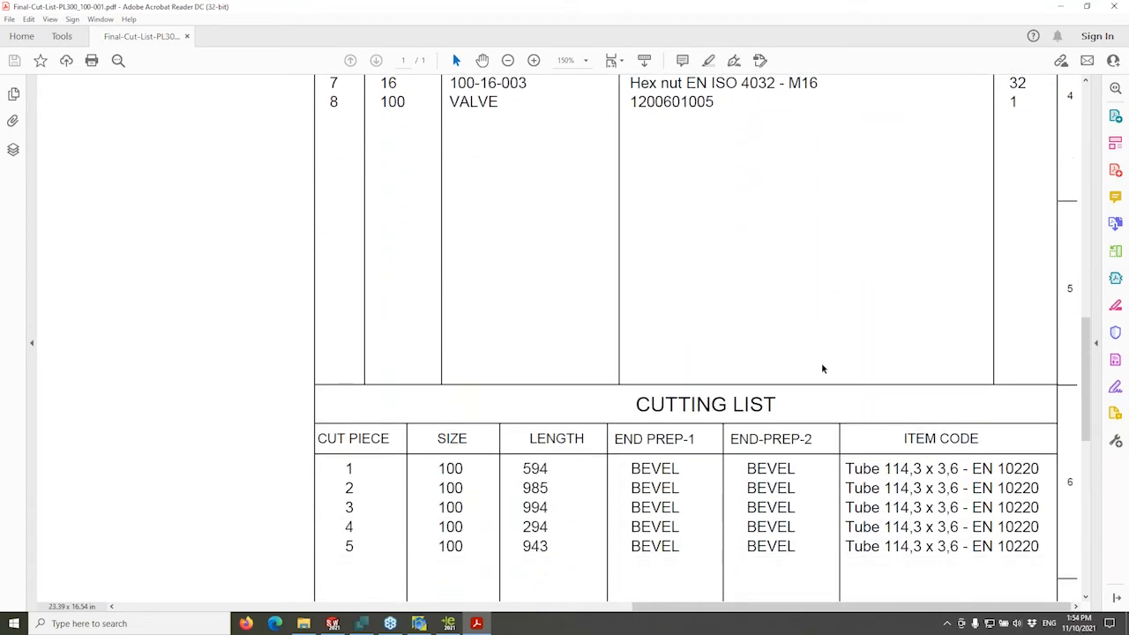
{"action": "scroll", "coordinate": [819, 344], "scroll_direction": "down", "scroll_amount": 3}
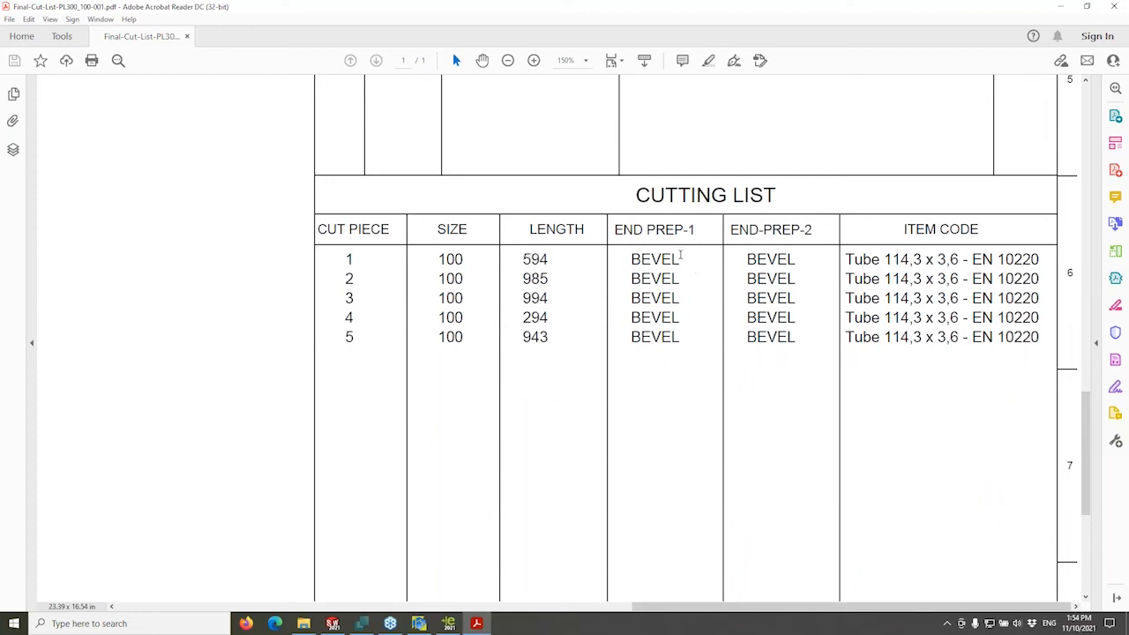
{"action": "scroll", "coordinate": [744, 313], "scroll_direction": "down", "scroll_amount": 5}
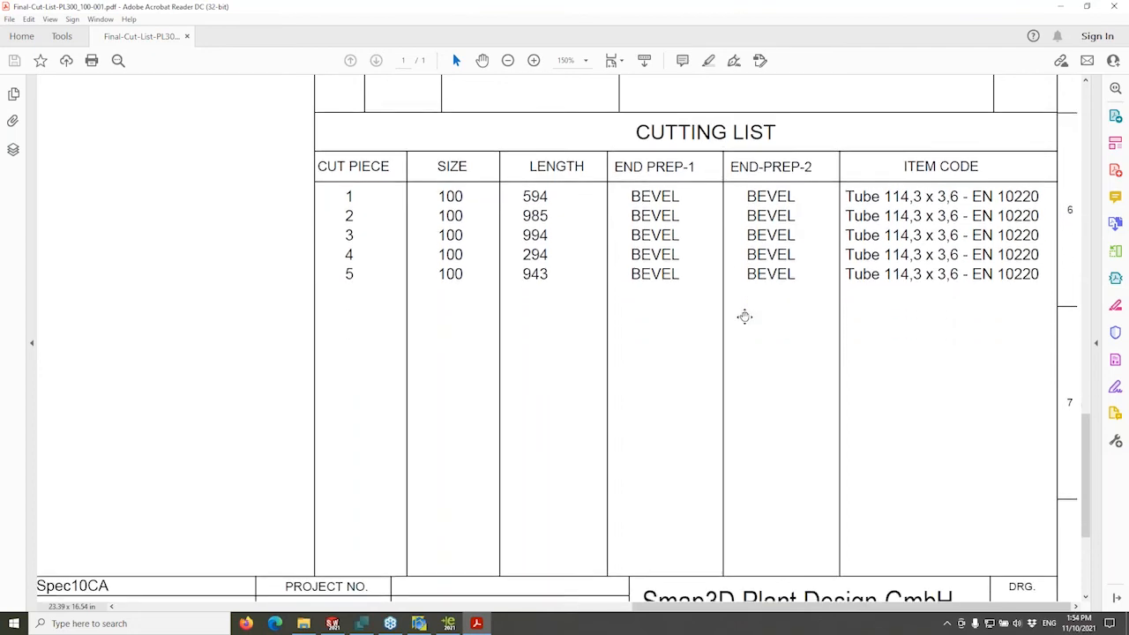
{"action": "scroll", "coordinate": [746, 318], "scroll_direction": "down", "scroll_amount": 1, "text": "ctrl"}
{"action": "scroll", "coordinate": [746, 319], "scroll_direction": "down", "scroll_amount": 5, "text": "ctrl"}
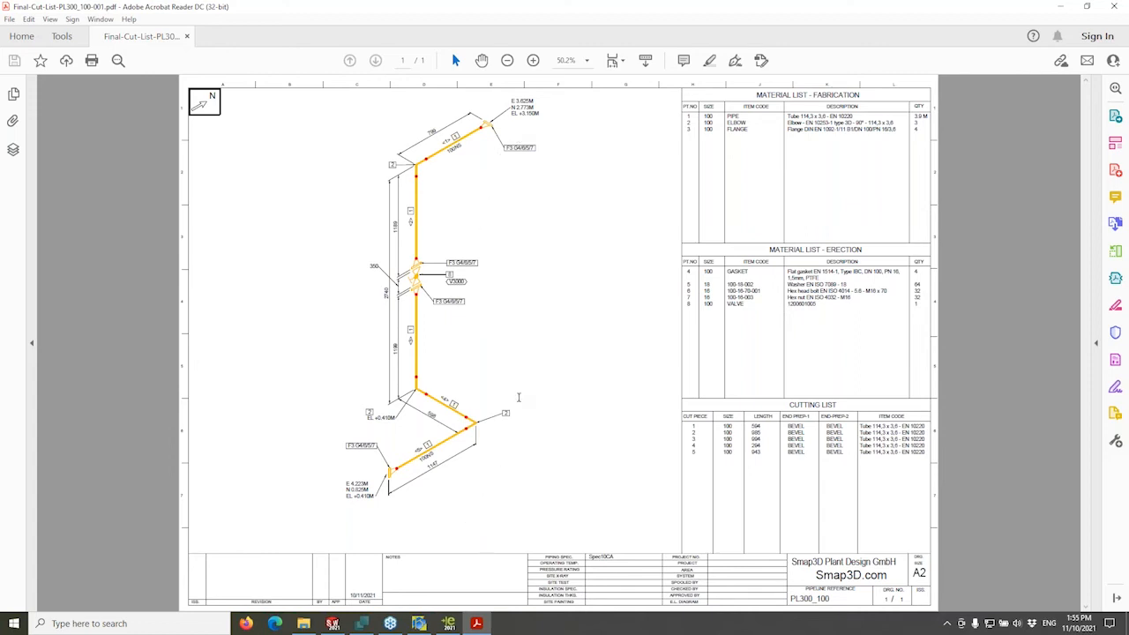
{"action": "left_click", "coordinate": [361, 623]}
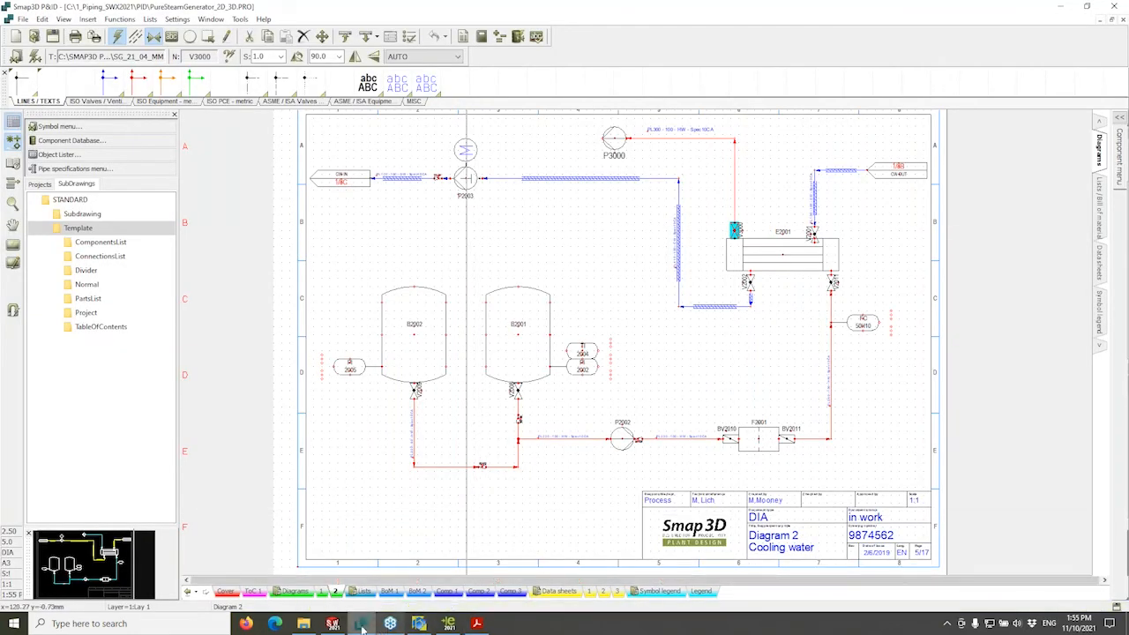
{"action": "left_click", "coordinate": [332, 623]}
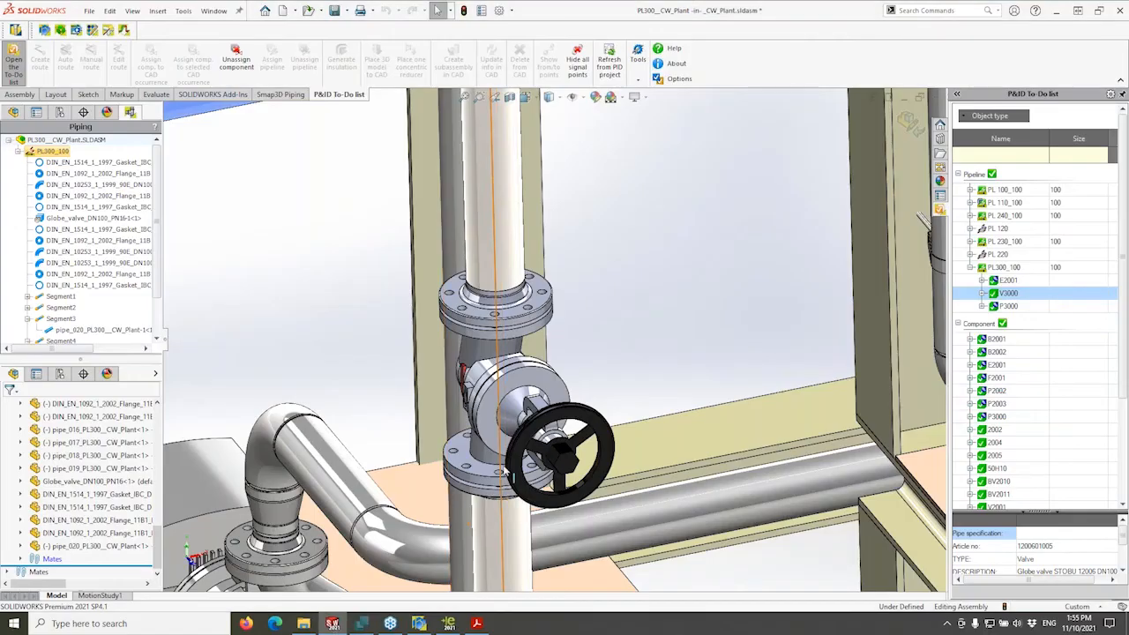
Zoom out and orbit the _CW_Plant skid around valve V3000, then return to the PL300_100 PDF.
{"action": "scroll", "coordinate": [509, 473], "scroll_direction": "up", "scroll_amount": 3}
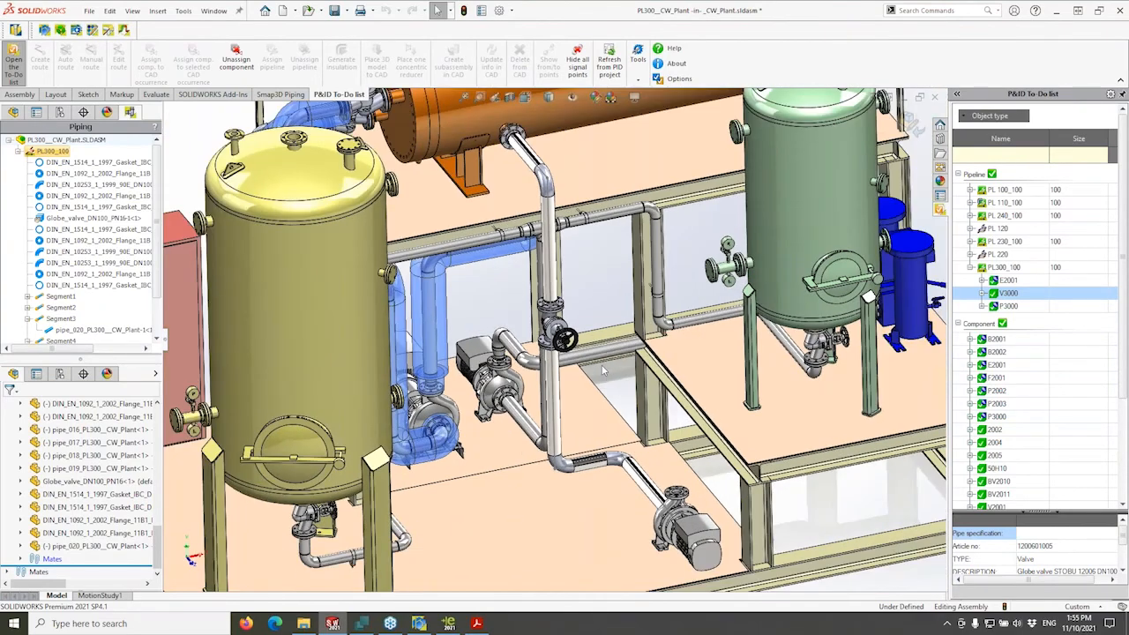
{"action": "scroll", "coordinate": [605, 371], "scroll_direction": "up", "scroll_amount": 3}
{"action": "scroll", "coordinate": [588, 368], "scroll_direction": "up", "scroll_amount": 1}
{"action": "scroll", "coordinate": [587, 337], "scroll_direction": "down", "scroll_amount": 1}
{"action": "mouse_move", "coordinate": [588, 365]}
{"action": "middle_mouse_down"}
{"action": "mouse_move", "coordinate": [587, 337]}
{"action": "mouse_move", "coordinate": [598, 350]}
{"action": "middle_mouse_up"}
{"action": "scroll", "coordinate": [589, 347], "scroll_direction": "up", "scroll_amount": 1}
{"action": "scroll", "coordinate": [595, 347], "scroll_direction": "down", "scroll_amount": 4}
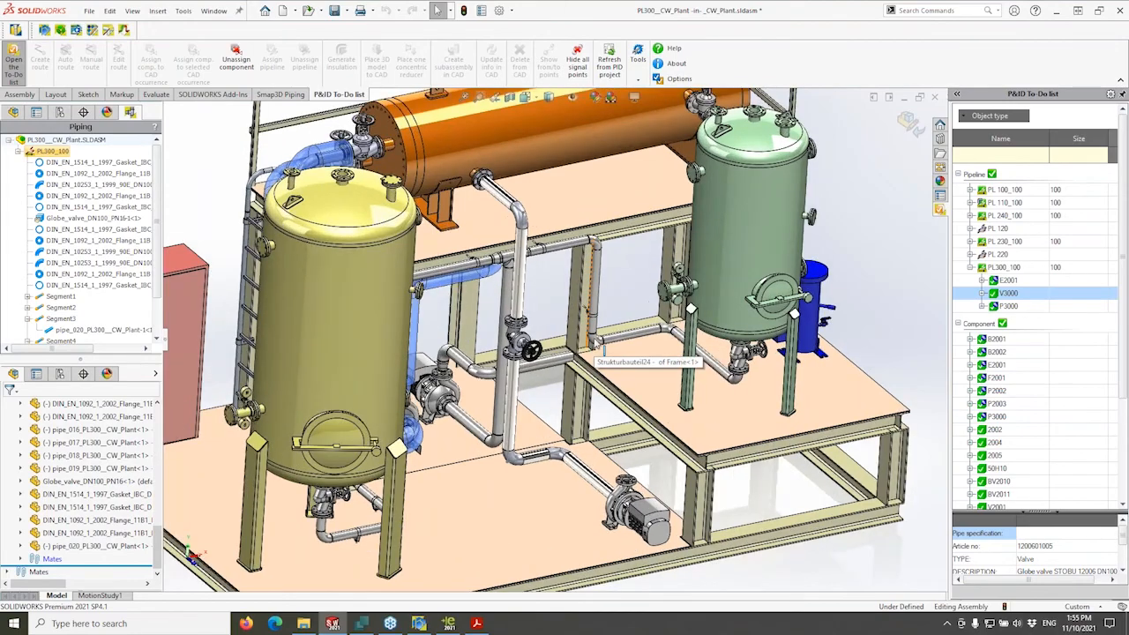
{"action": "left_click", "coordinate": [477, 623]}
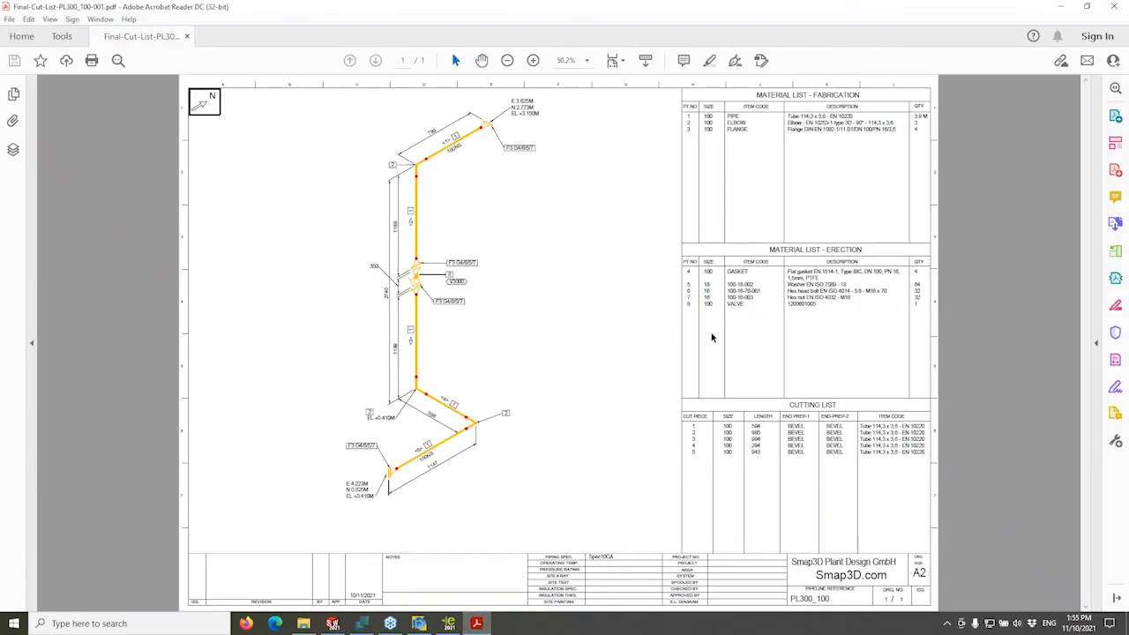